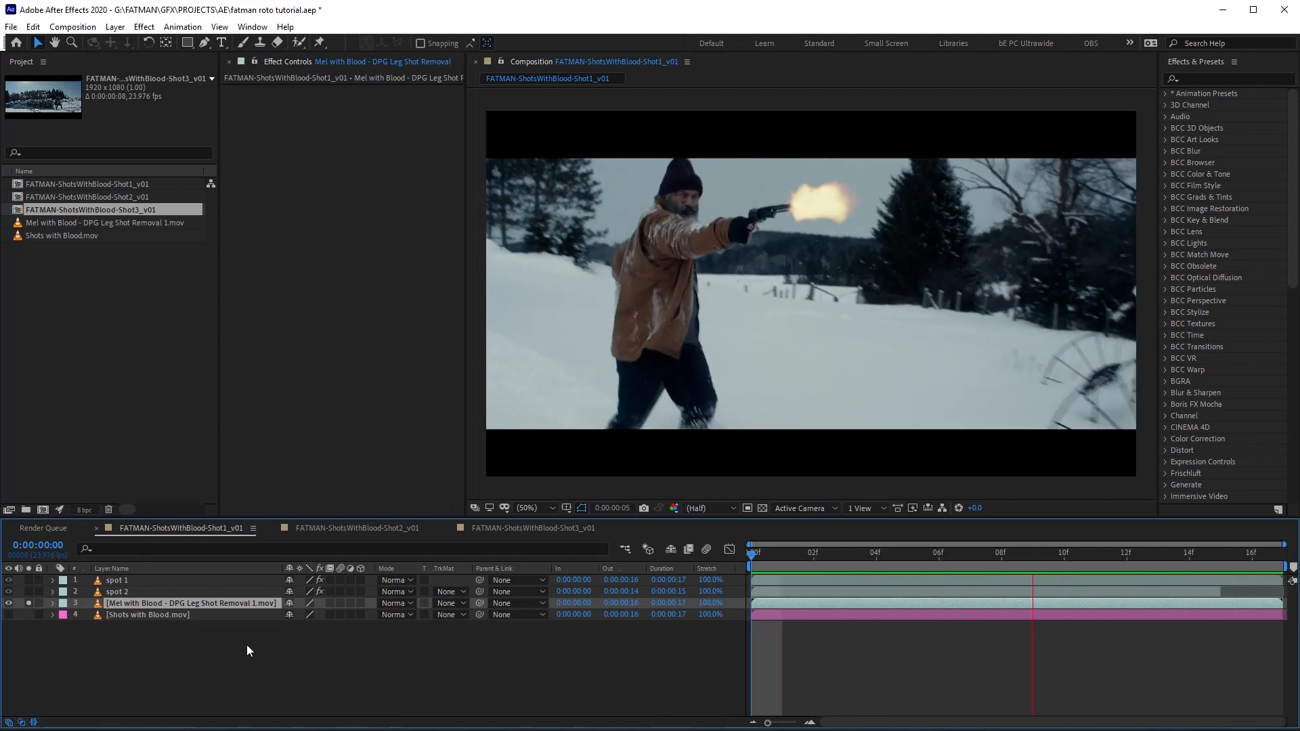
- Preview the Shot1 composition and examine the man aiming the gun up close at frame 8, ending at 50% magnification
{"action": "key", "text": "space"}
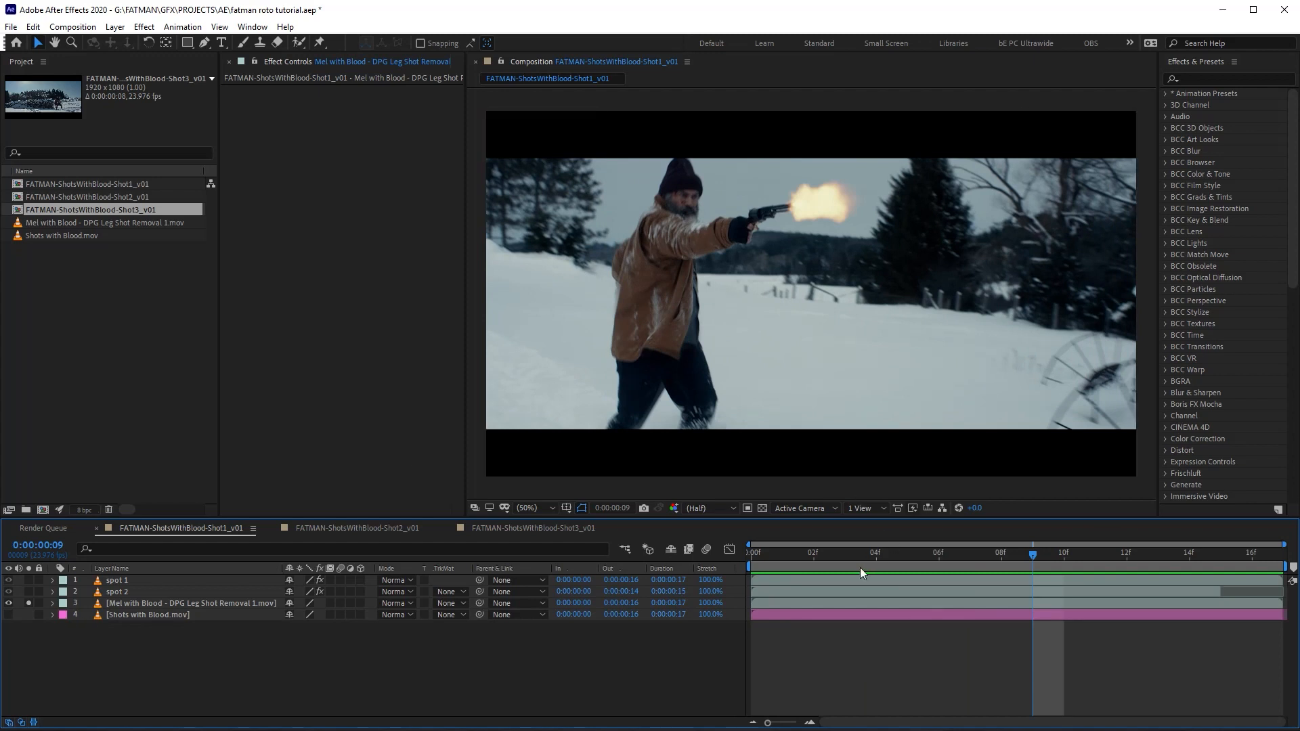
{"action": "left_click_drag", "start_coordinate": [868, 557], "coordinate": [1001, 586]}
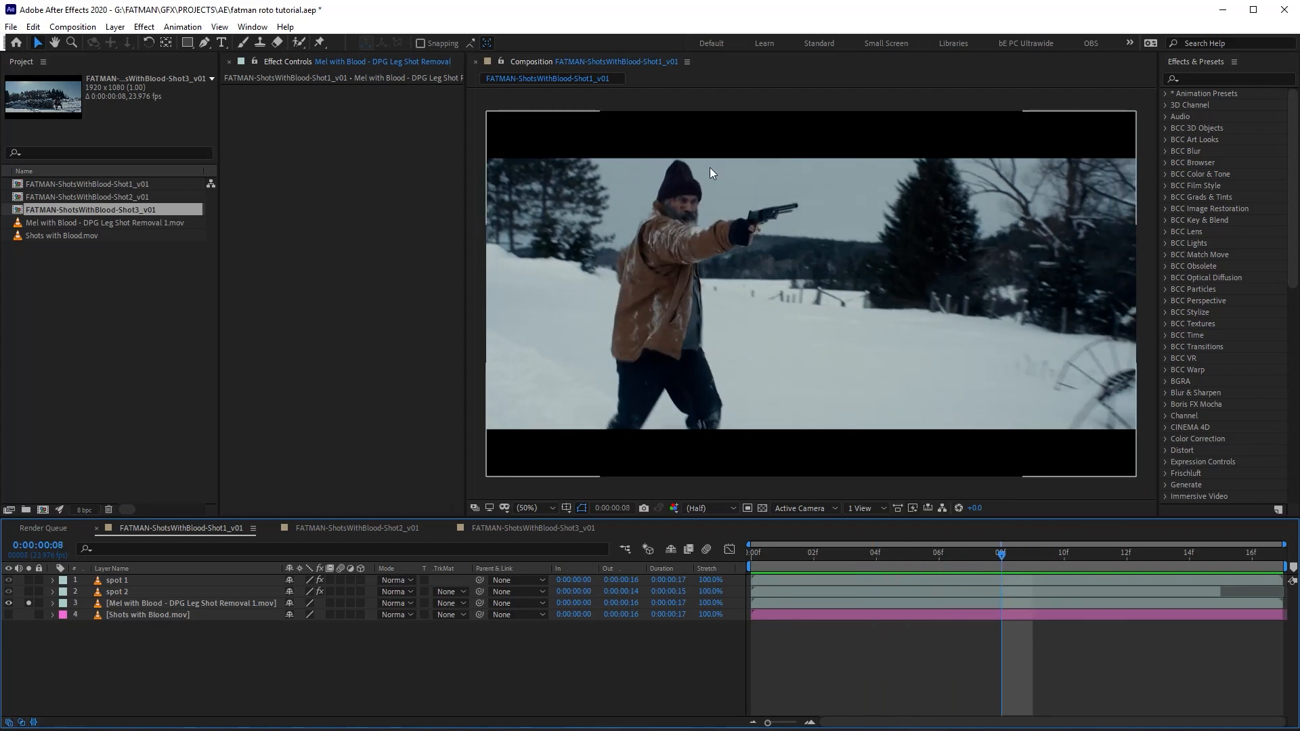
{"action": "key", "text": "period"}
{"action": "left_click_drag", "start_coordinate": [581, 156], "coordinate": [680, 249]}
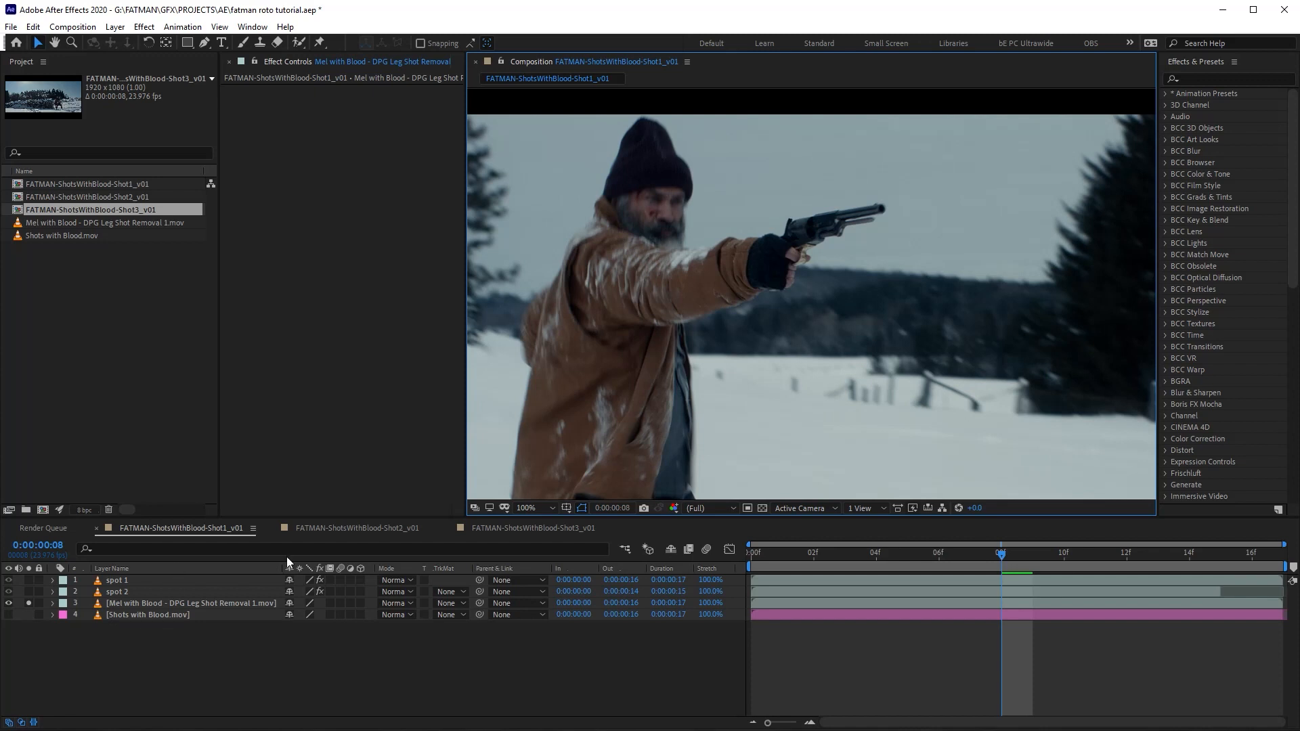
{"action": "left_click", "coordinate": [540, 514]}
{"action": "left_click", "coordinate": [543, 532]}
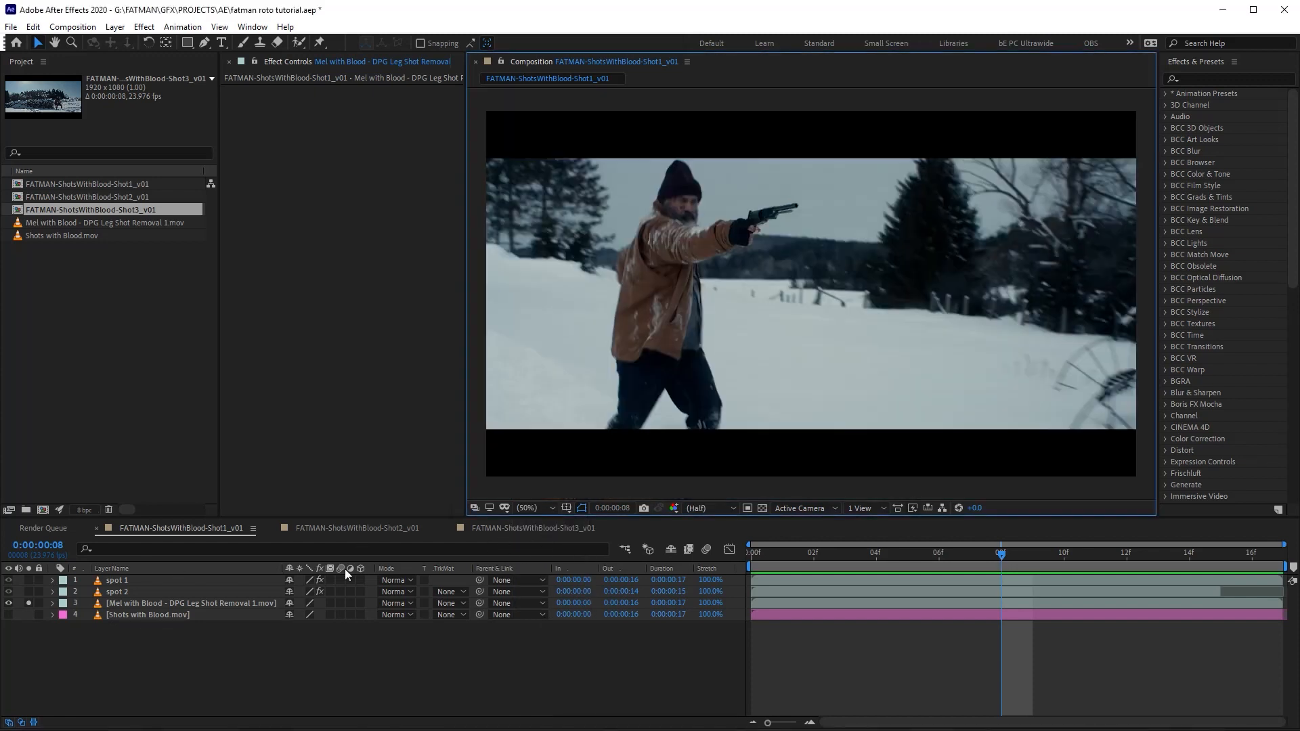
- Look through the Shot2 and Shot3 compositions, scrubbing Shot3 to examine the blood on the white jacket, and return to Shot2
{"action": "left_click", "coordinate": [342, 529]}
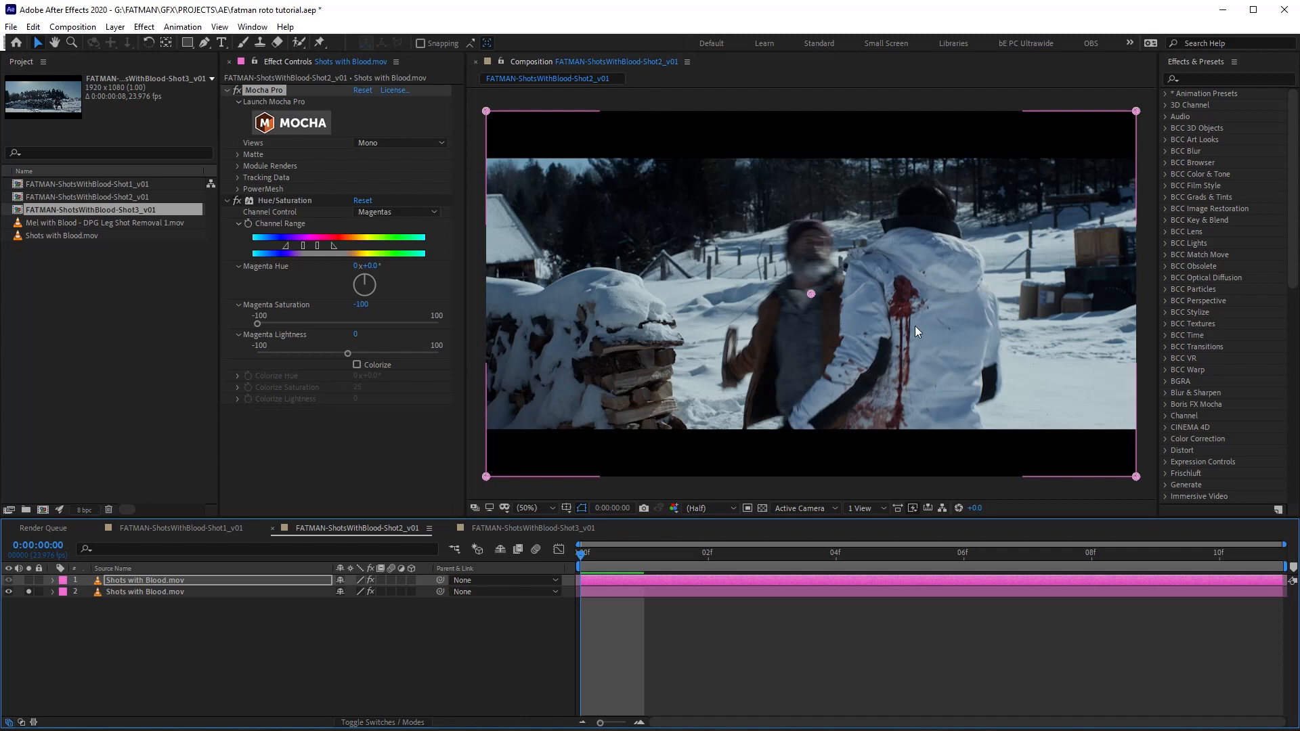
{"action": "left_click", "coordinate": [506, 530]}
{"action": "left_click_drag", "start_coordinate": [668, 552], "coordinate": [1108, 557]}
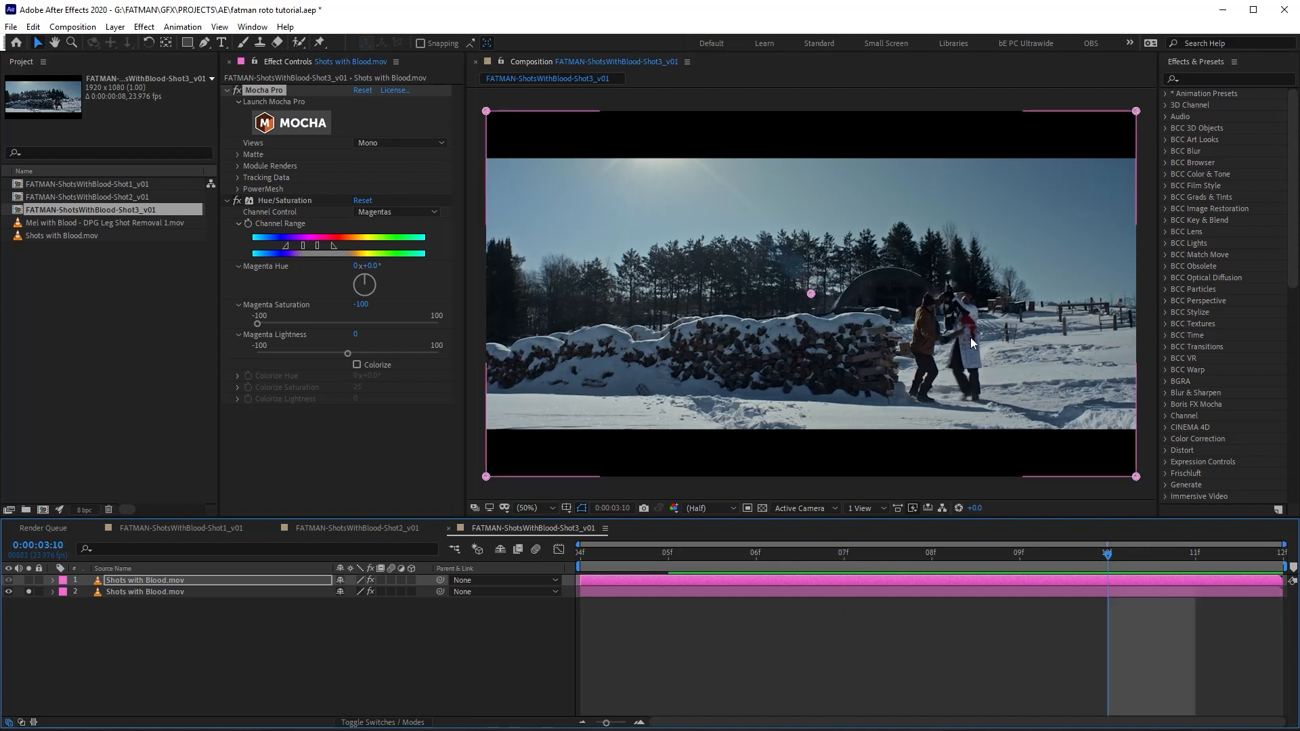
{"action": "left_click_drag", "start_coordinate": [920, 550], "coordinate": [526, 614]}
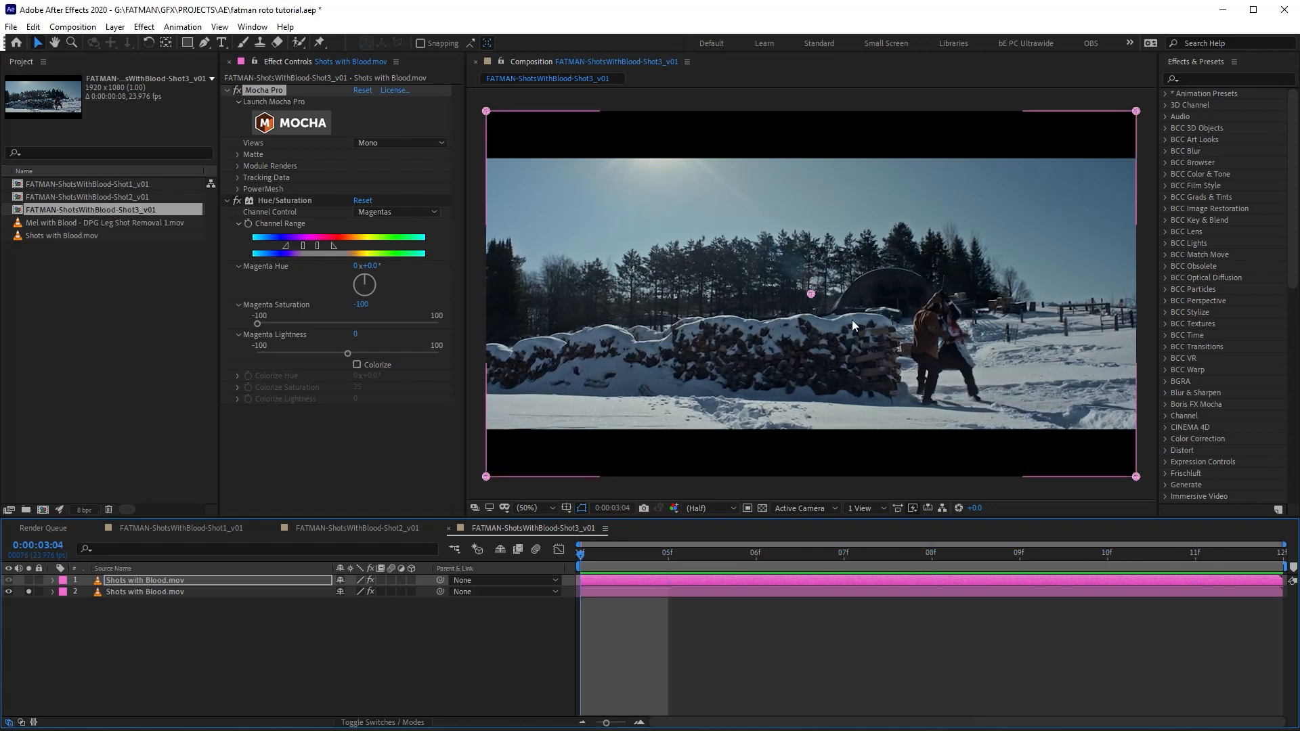
{"action": "left_click", "coordinate": [207, 530]}
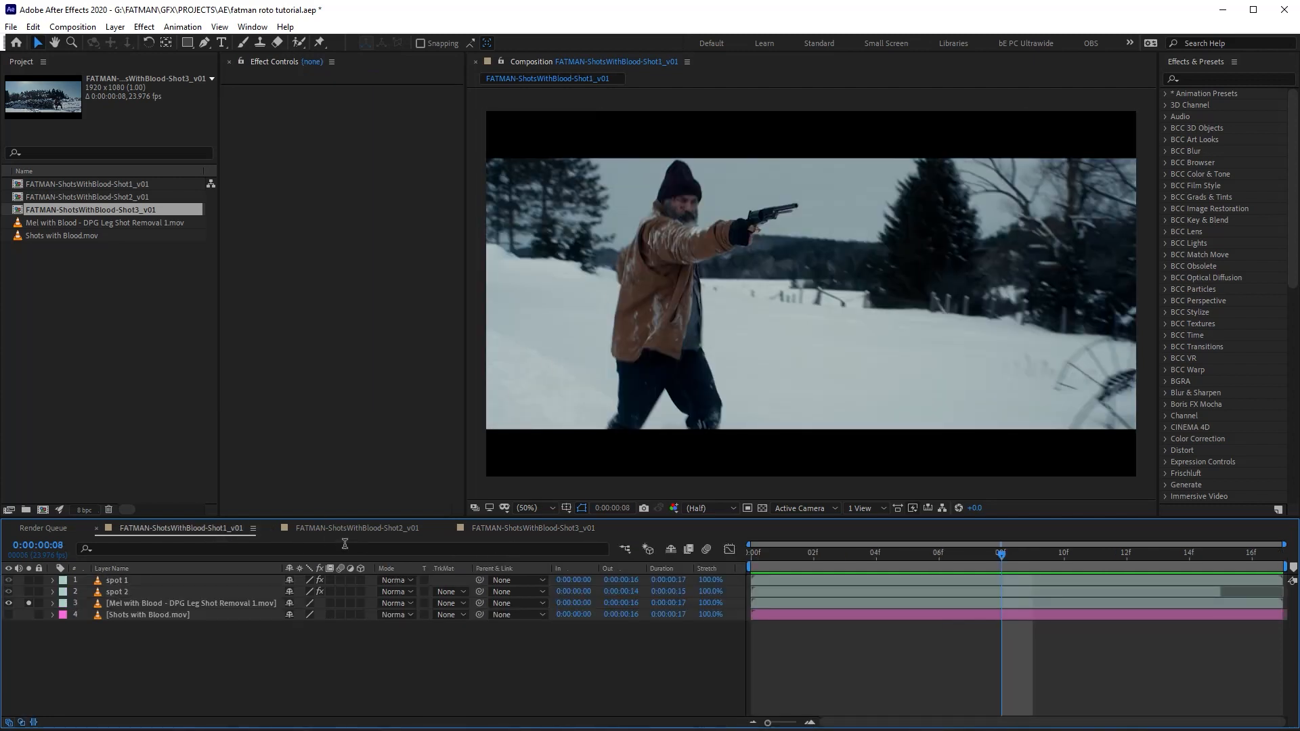
{"action": "left_click", "coordinate": [379, 528]}
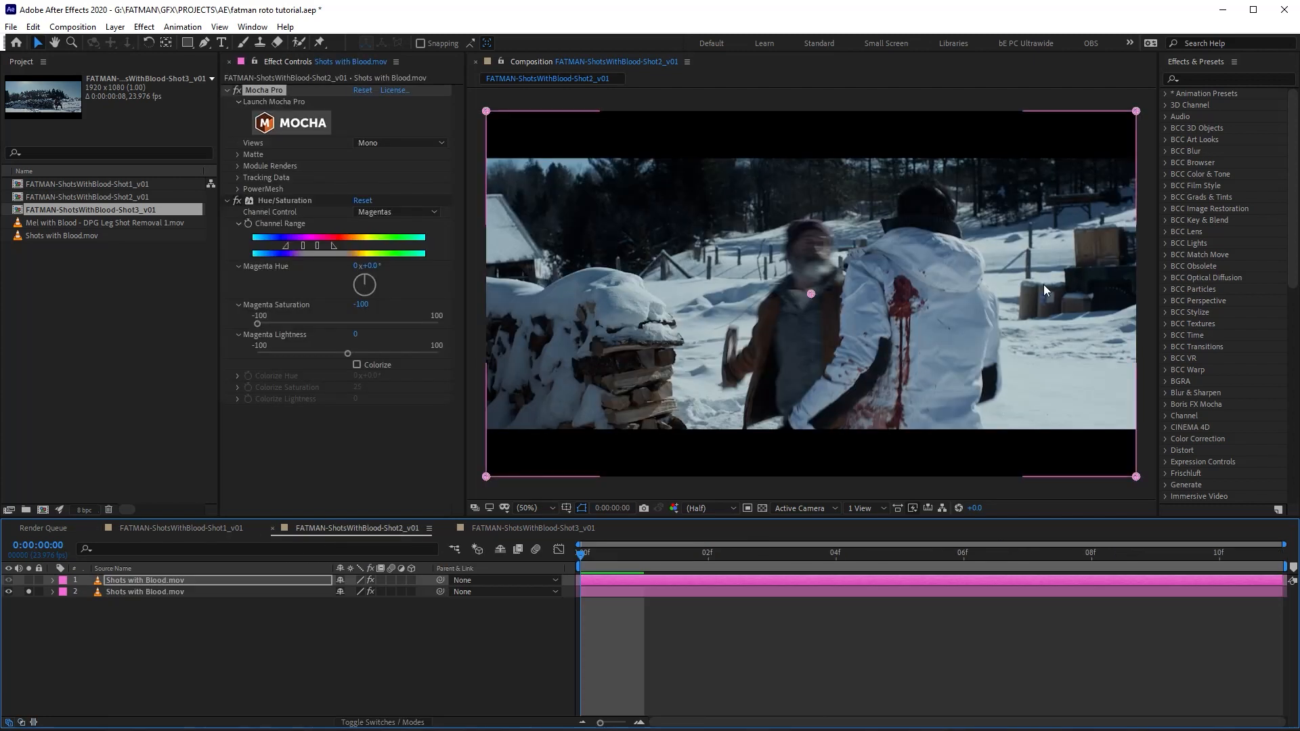
- In Shot2, move the solo from the lower to the upper Shots with Blood.mov layer, previewing the full composite and the isolated jacket
{"action": "left_click", "coordinate": [30, 591]}
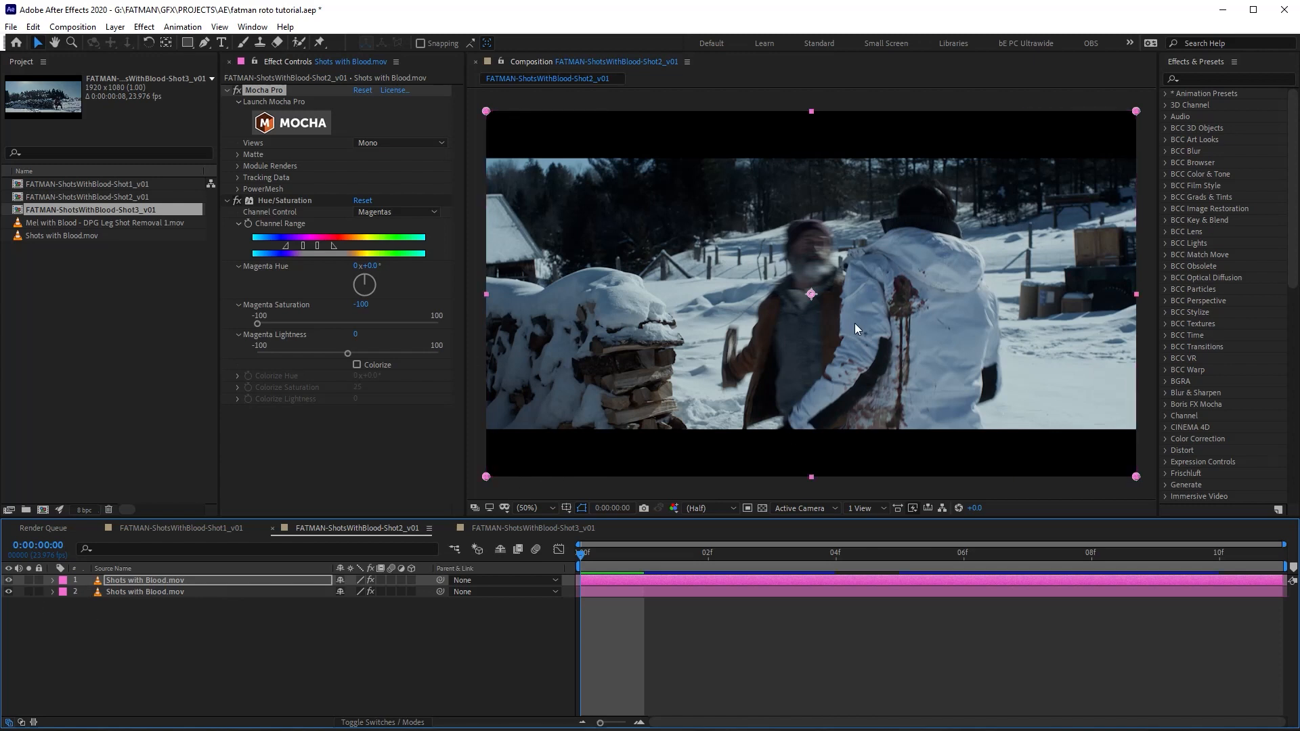
{"action": "key", "text": "space"}
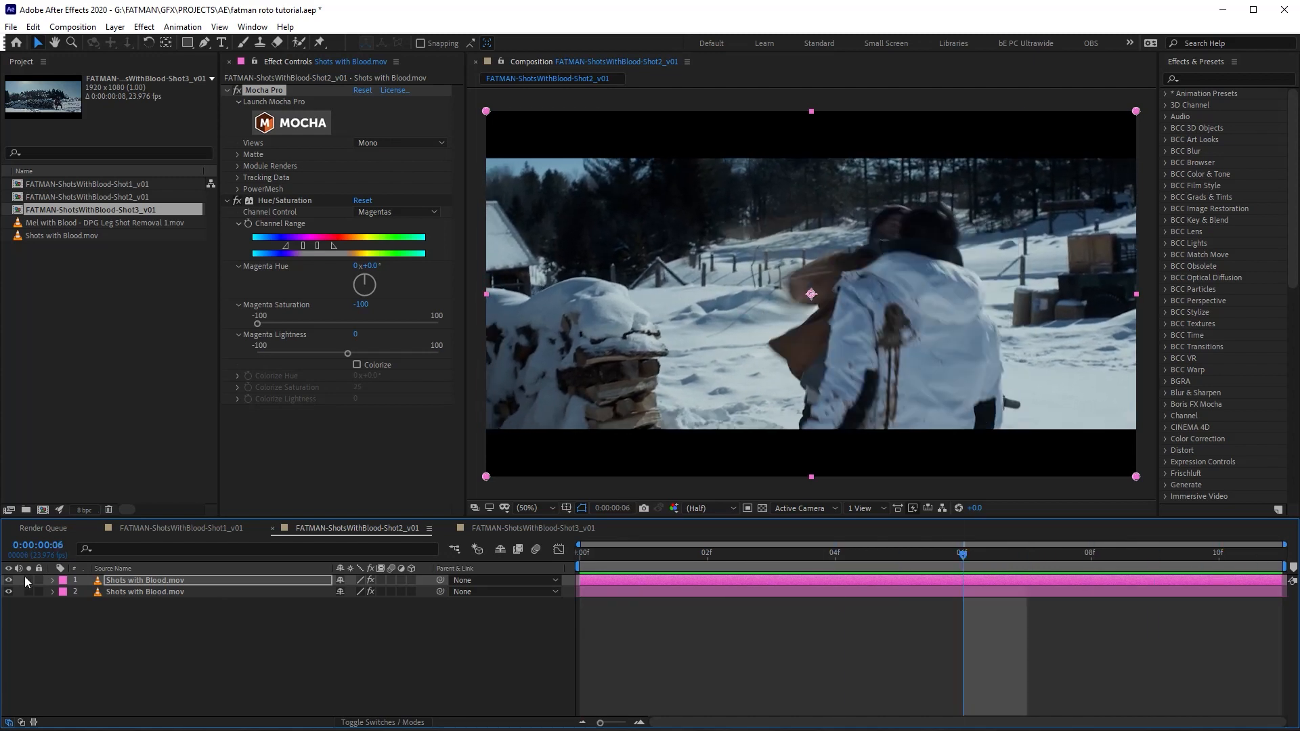
{"action": "left_click", "coordinate": [29, 581]}
{"action": "left_click_drag", "start_coordinate": [701, 554], "coordinate": [262, 515]}
{"action": "key", "text": "space"}
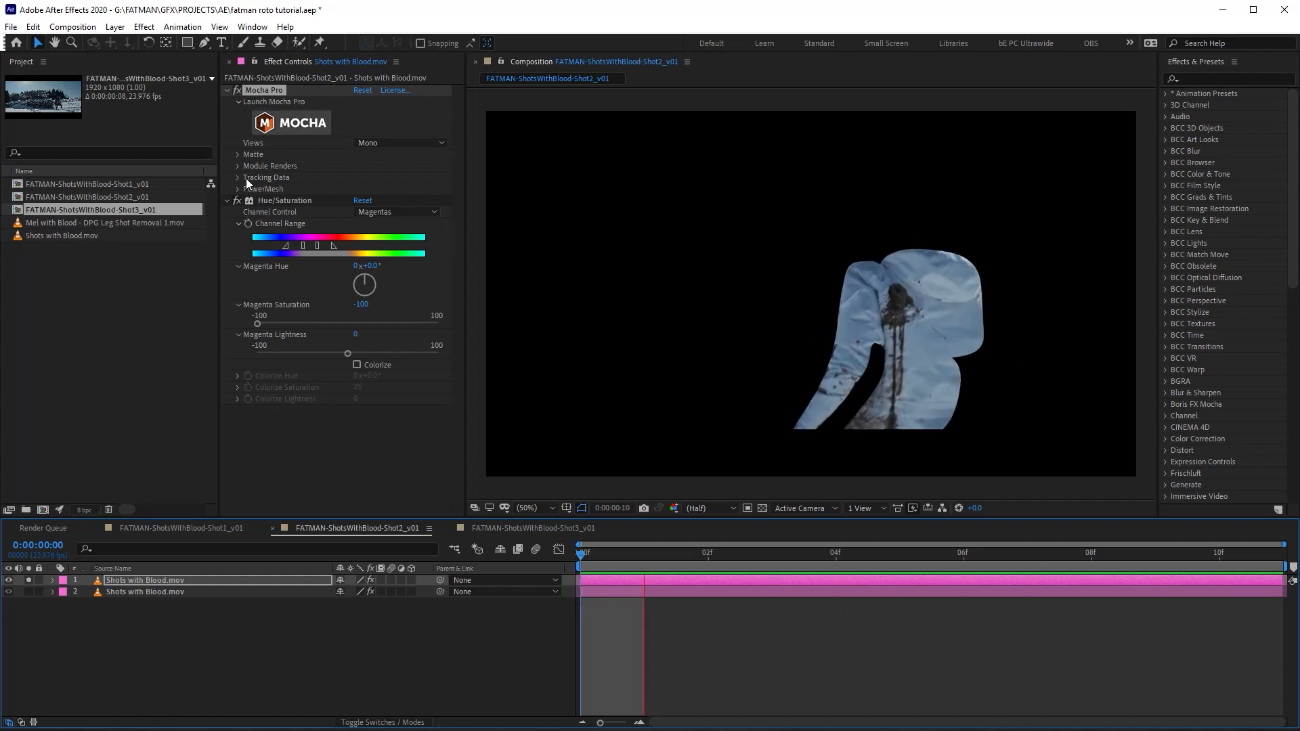
{"action": "key", "text": "space"}
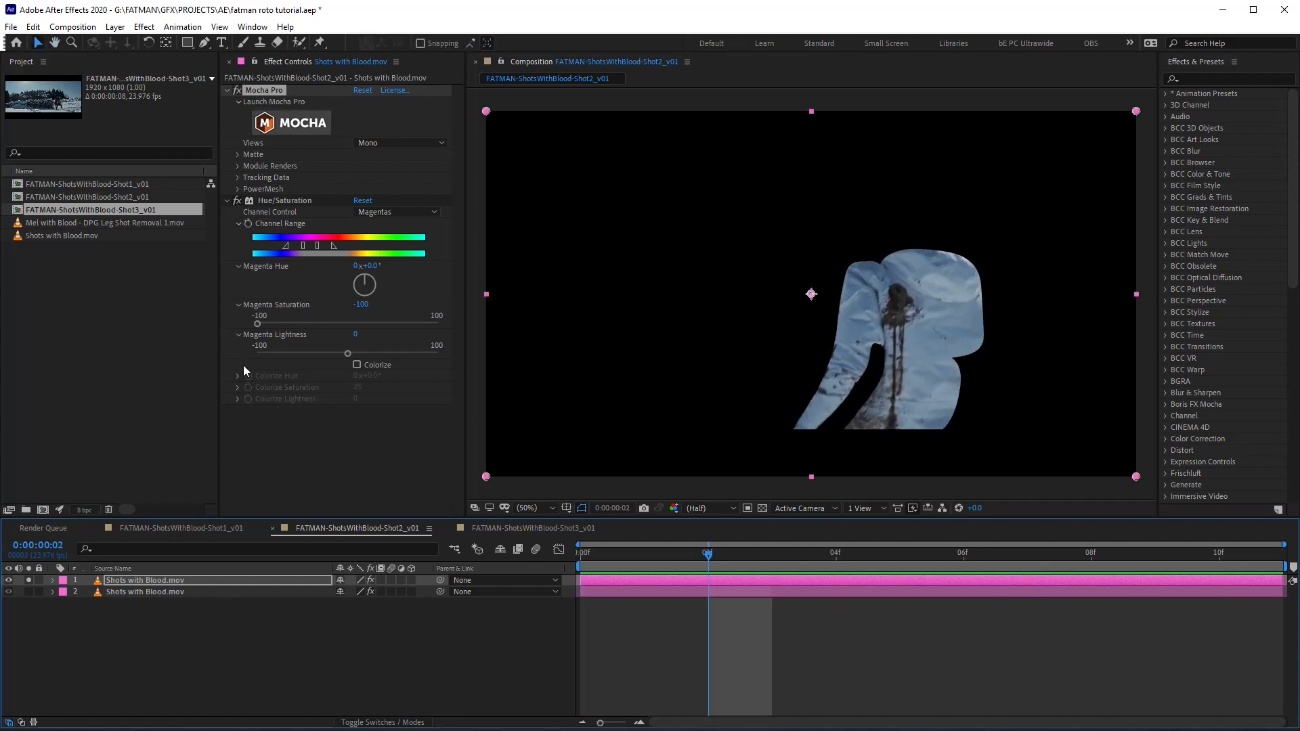
- Compare the upper layer with Hue/Saturation off and on, and review the effect's Reds and Master channel settings
{"action": "left_click", "coordinate": [238, 202]}
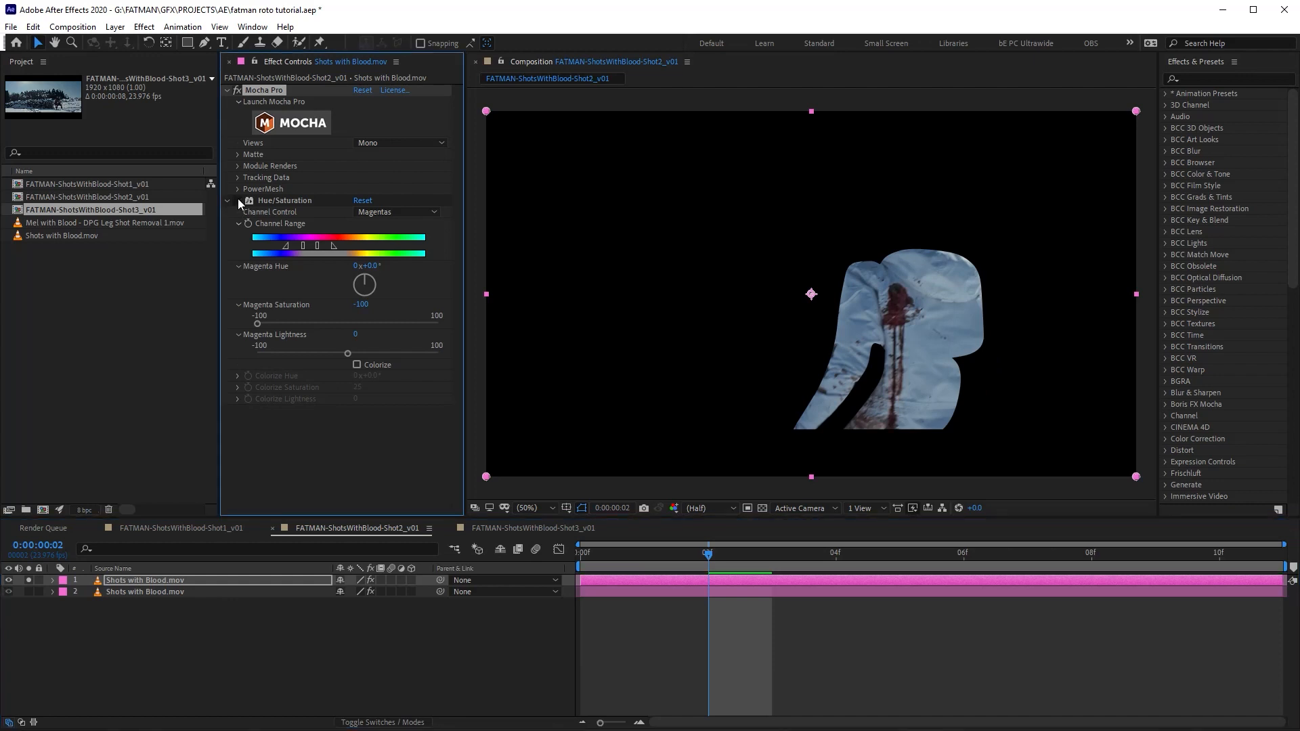
{"action": "left_click", "coordinate": [236, 201]}
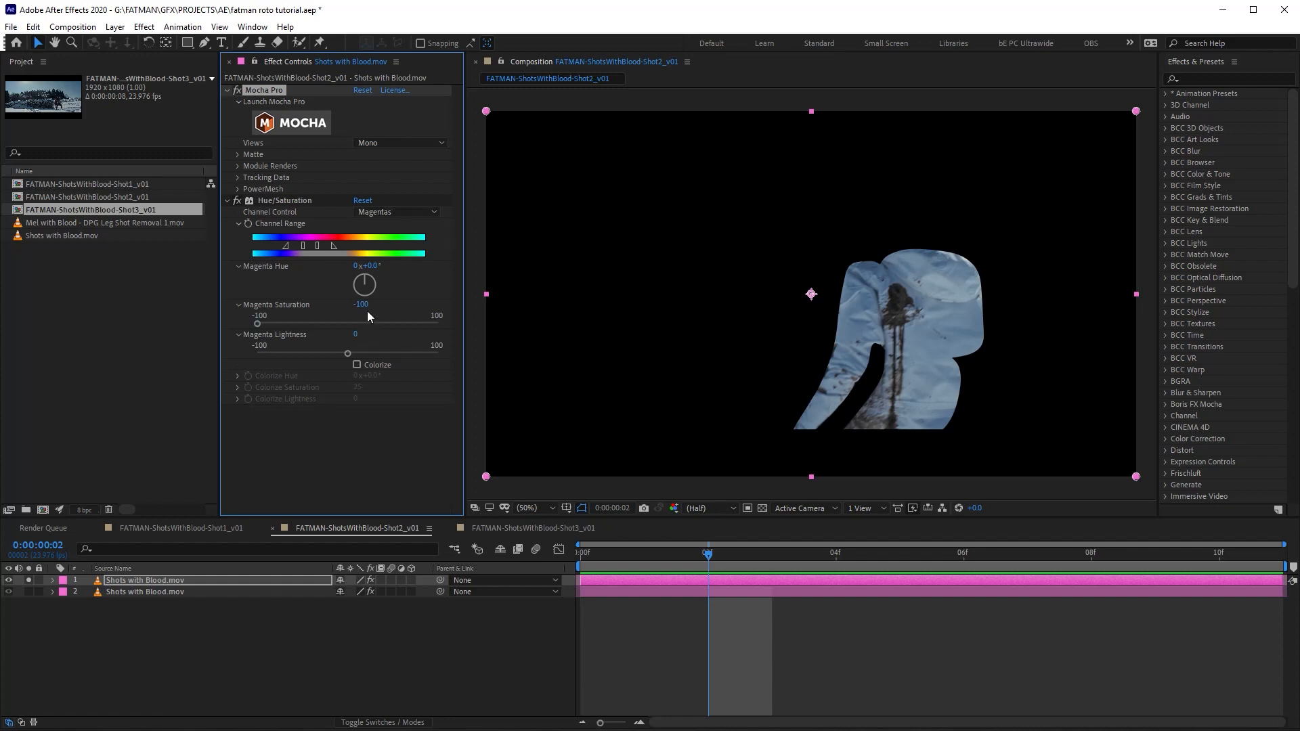
{"action": "left_click", "coordinate": [393, 211]}
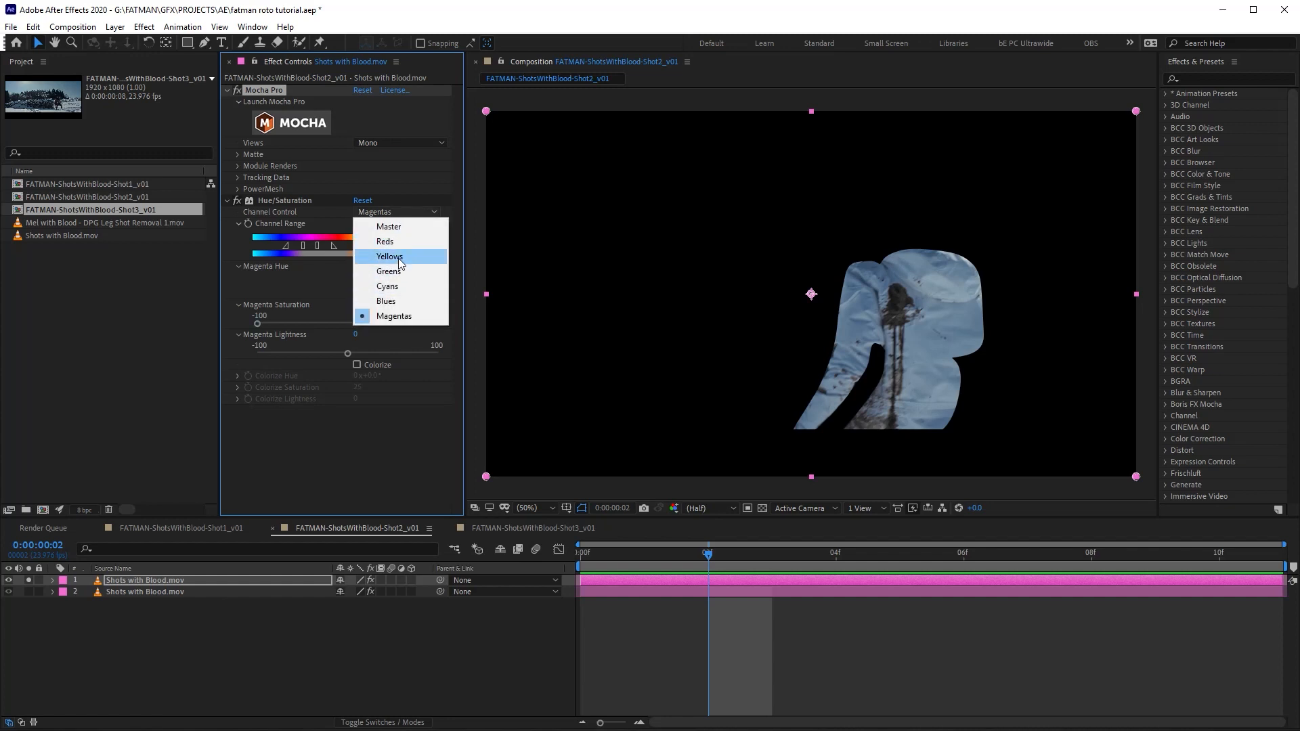
{"action": "left_click", "coordinate": [386, 241]}
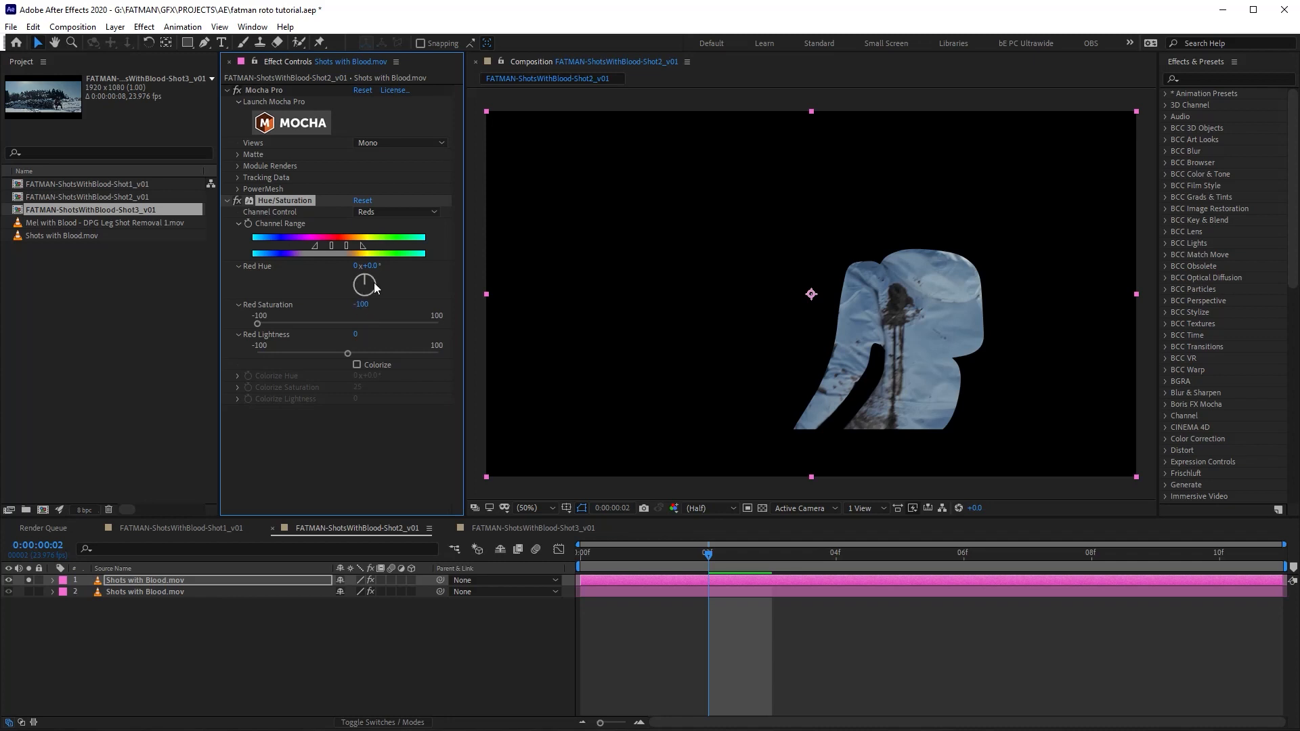
{"action": "left_click", "coordinate": [392, 215]}
{"action": "left_click", "coordinate": [385, 224]}
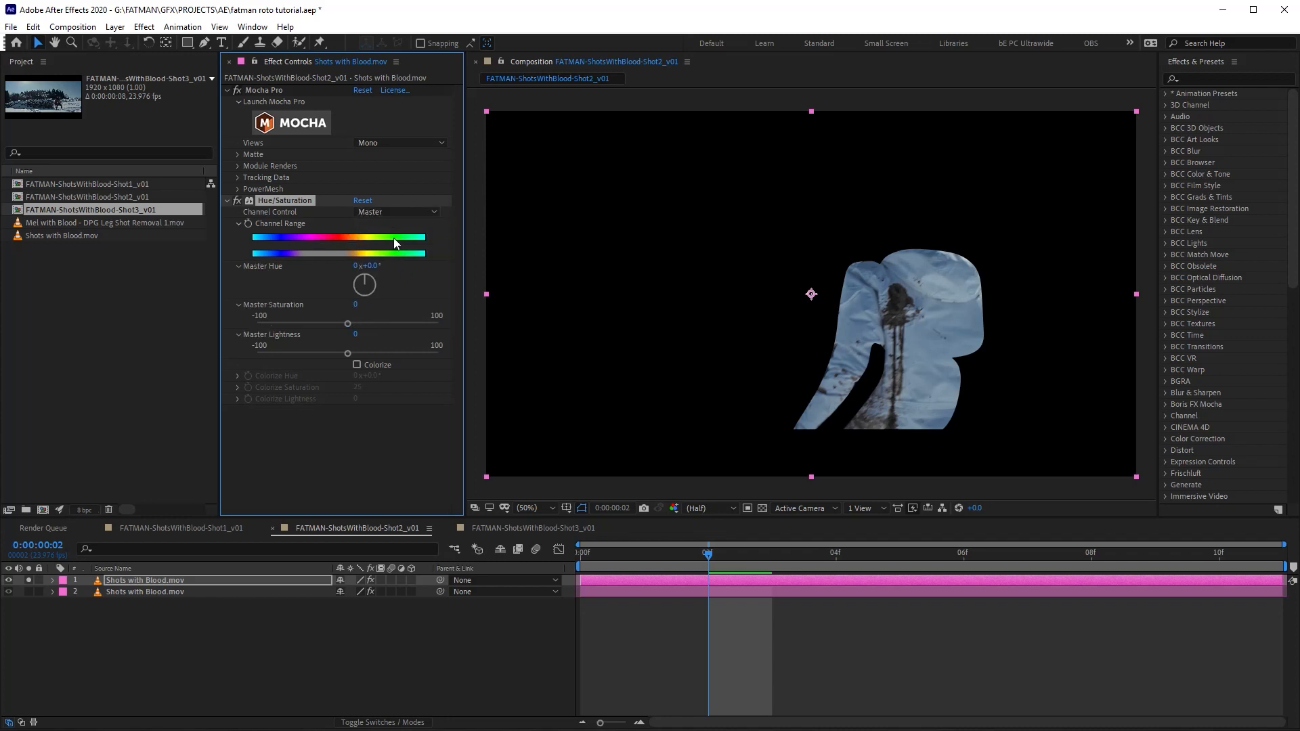
{"action": "left_click", "coordinate": [395, 211]}
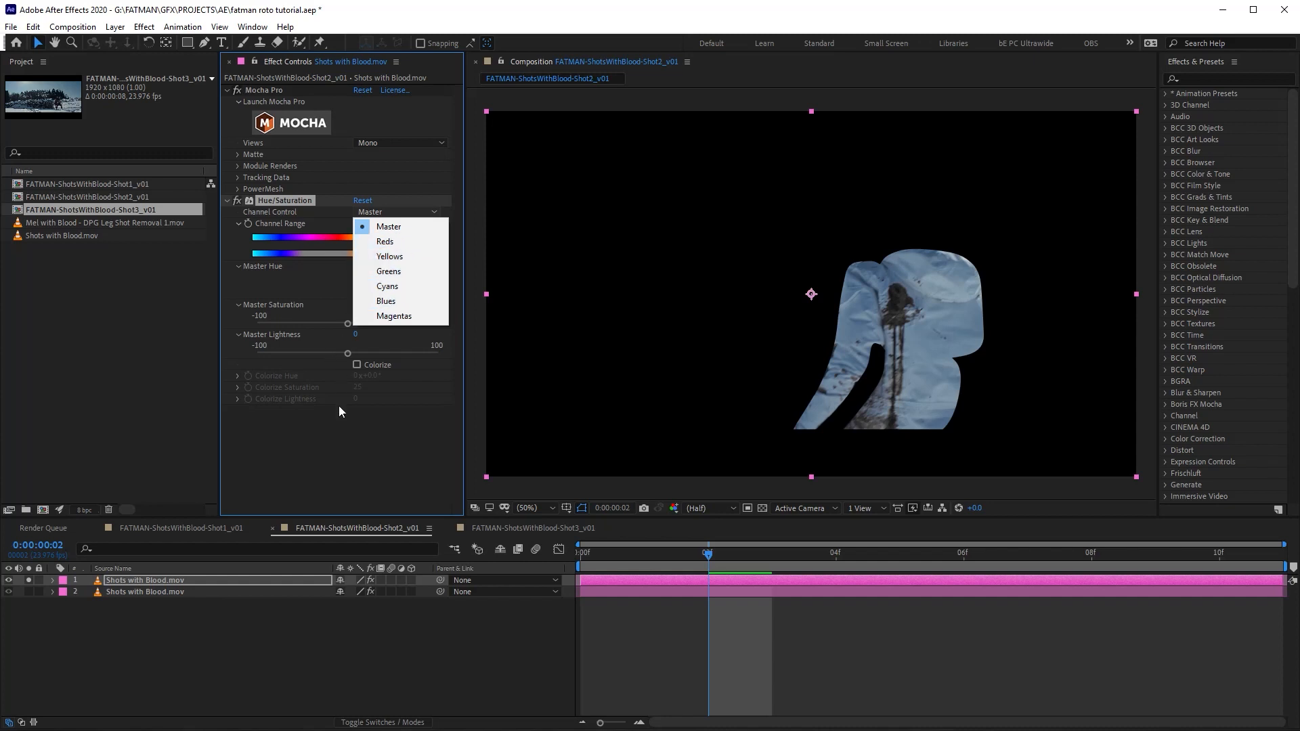
{"action": "left_click", "coordinate": [368, 419]}
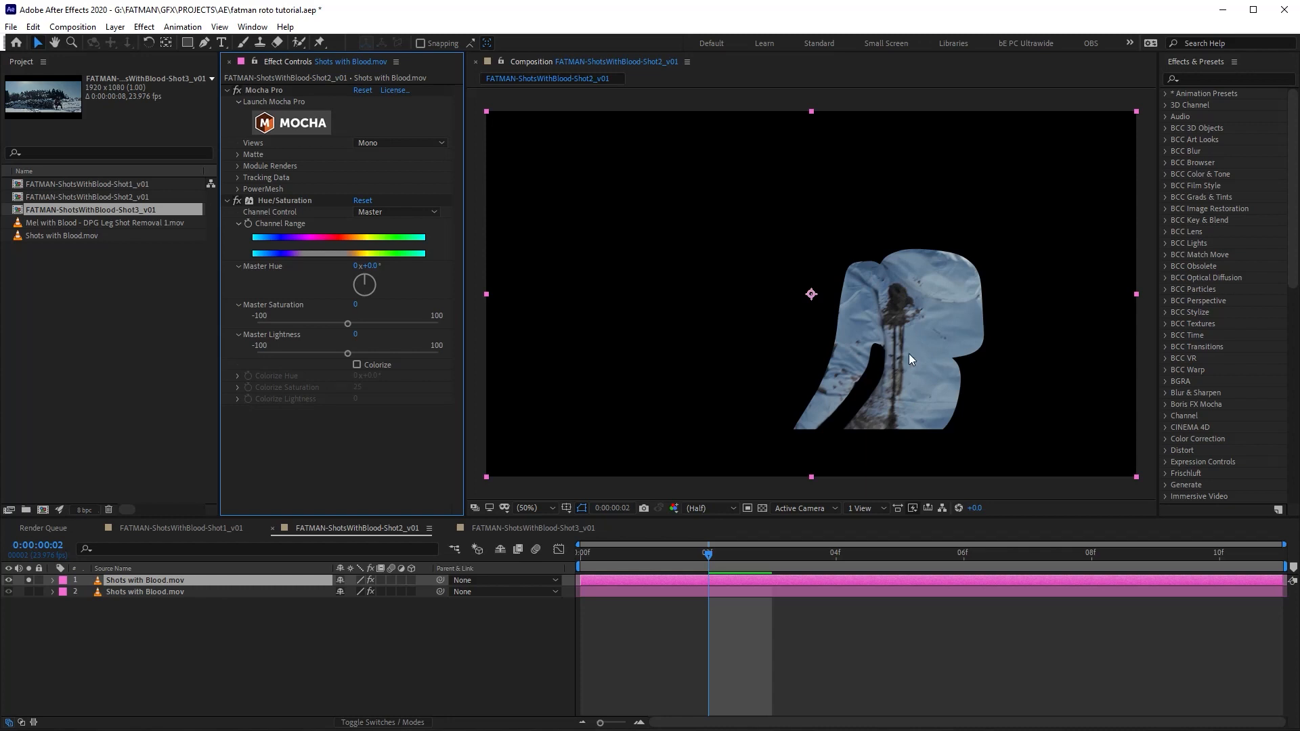
- Launch Mocha Pro from the upper Shots with Blood.mov layer and postpone the software update
{"action": "left_click", "coordinate": [304, 122]}
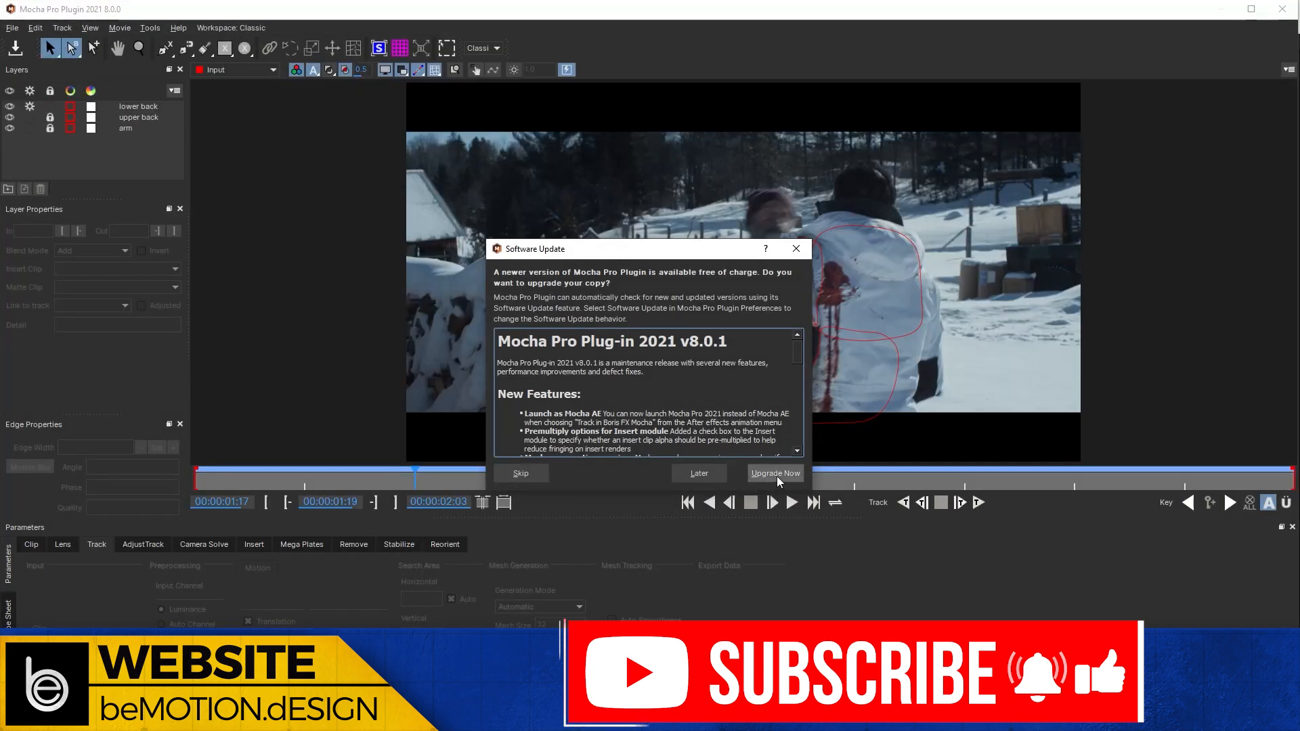
{"action": "left_click", "coordinate": [699, 474]}
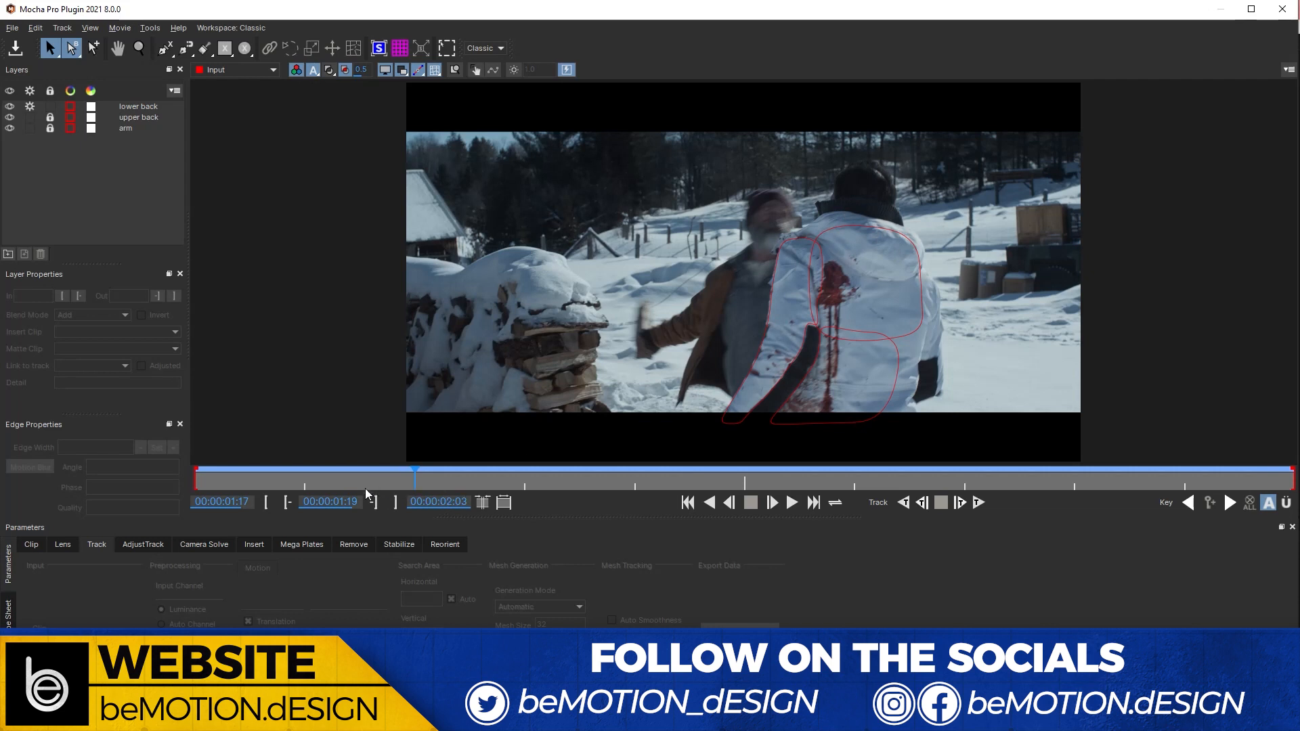
- Select the lower back layer and scrub through the shot to examine how its spline follows the jacket
{"action": "left_click", "coordinate": [140, 107]}
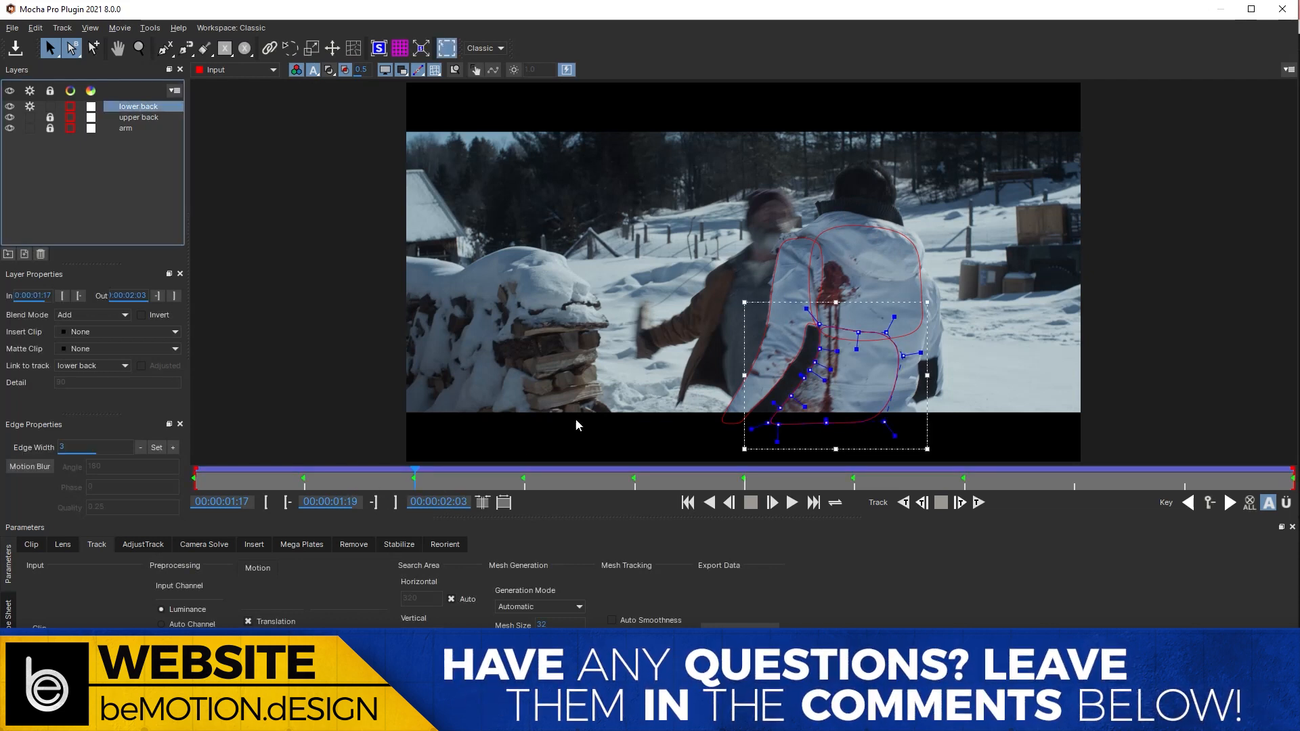
{"action": "left_click", "coordinate": [208, 469]}
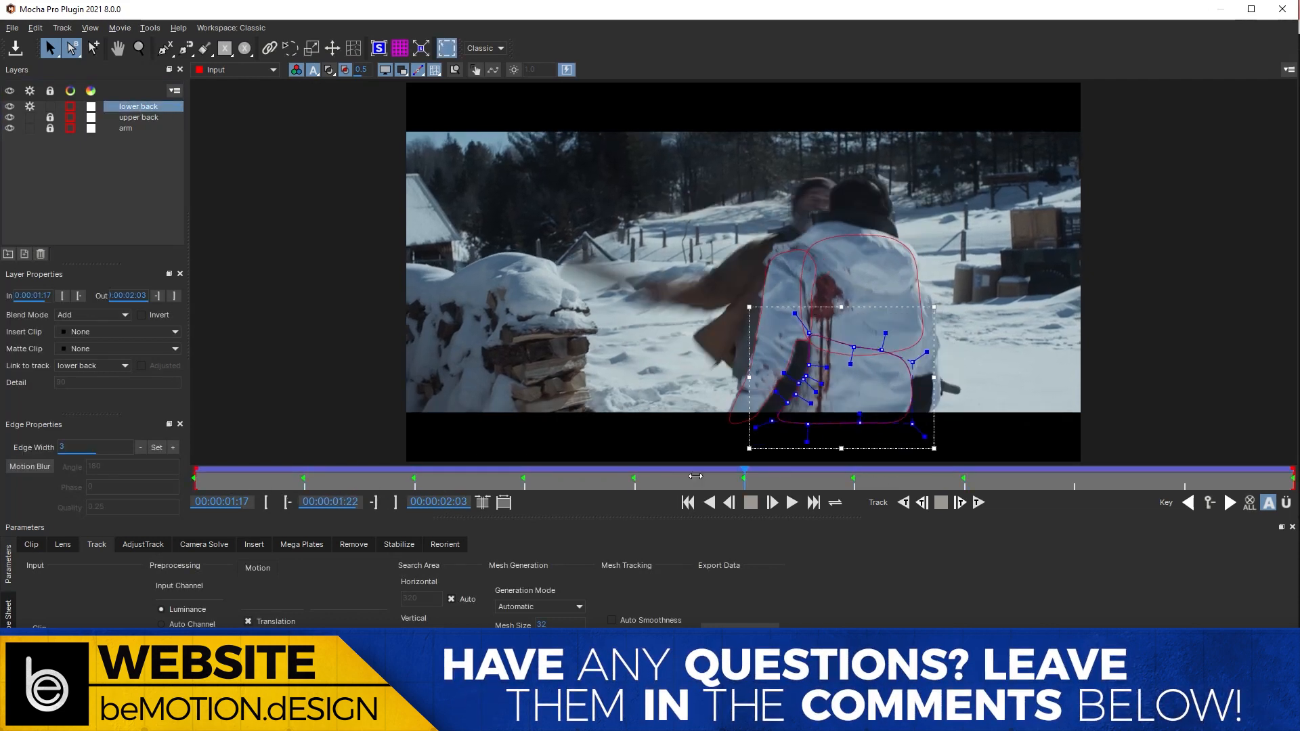
{"action": "left_click_drag", "start_coordinate": [207, 469], "coordinate": [674, 486]}
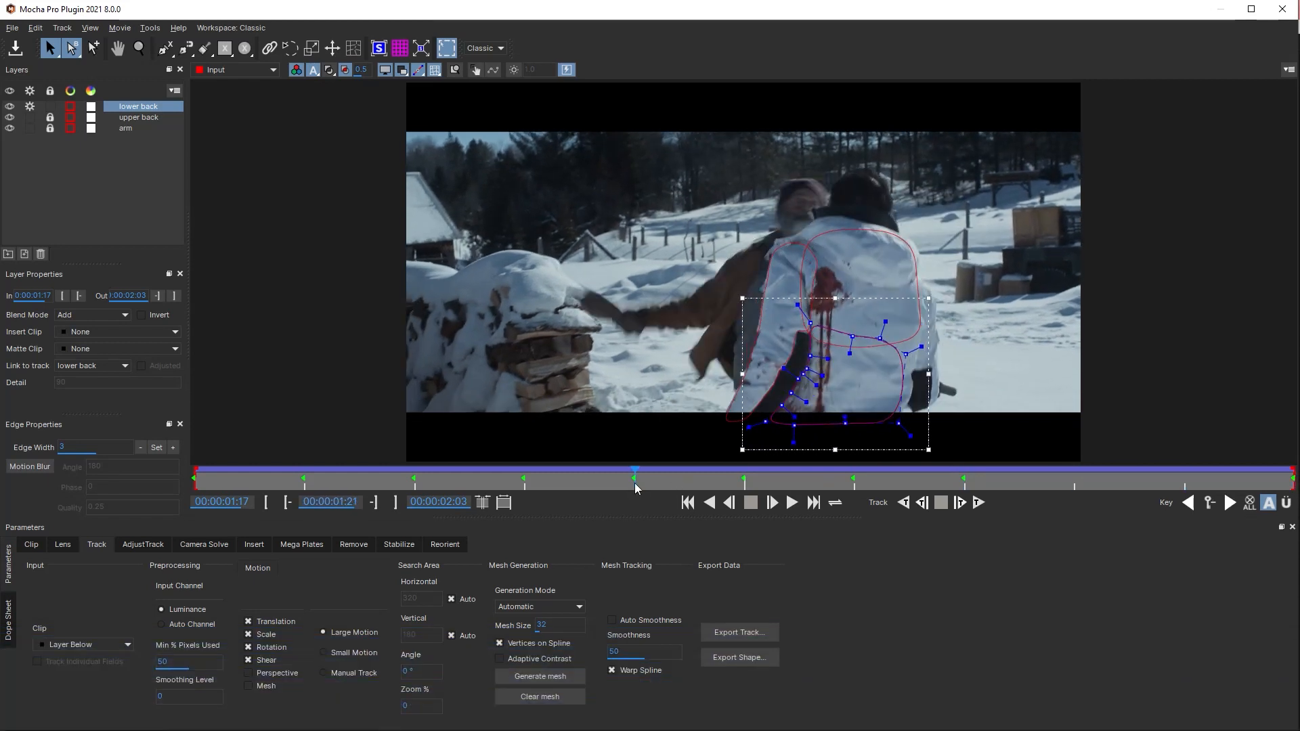
- Unlock the upper back and arm layers, and scrub through the shot to check the upper back spline
{"action": "left_click", "coordinate": [134, 118]}
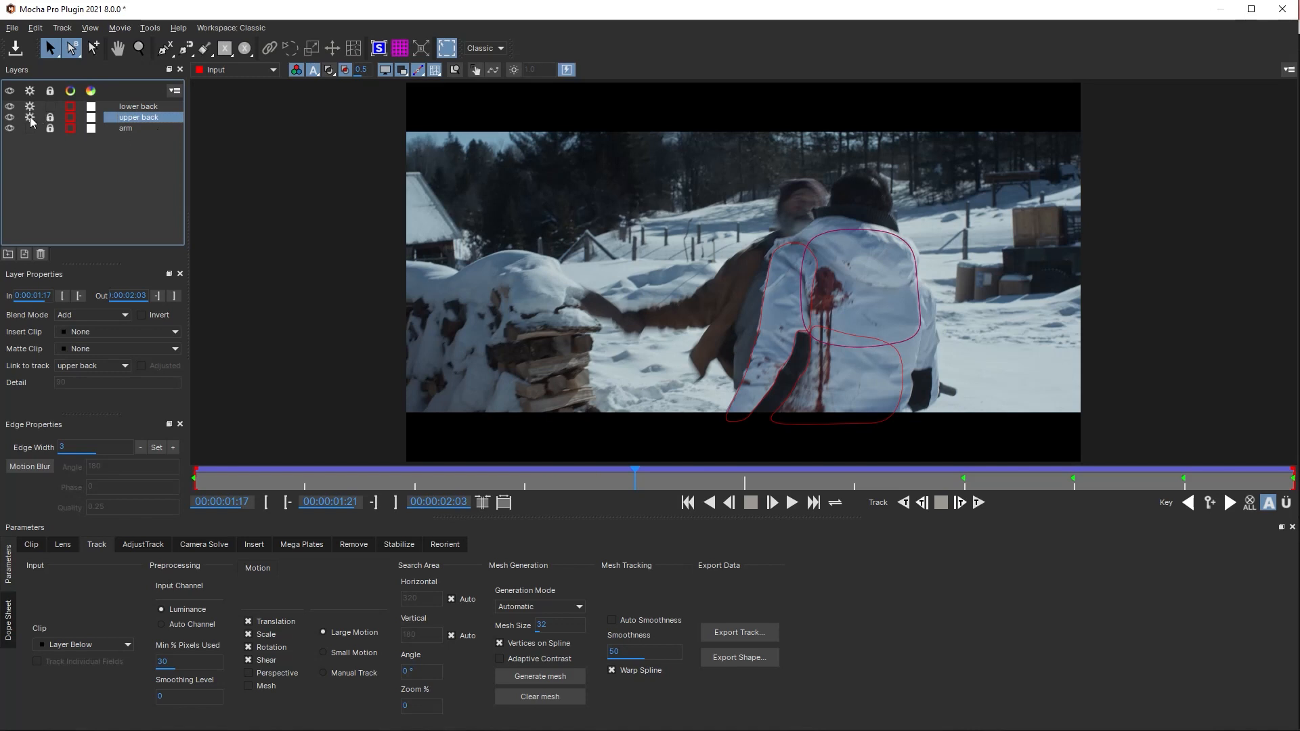
{"action": "left_click", "coordinate": [48, 119]}
{"action": "left_click", "coordinate": [51, 127]}
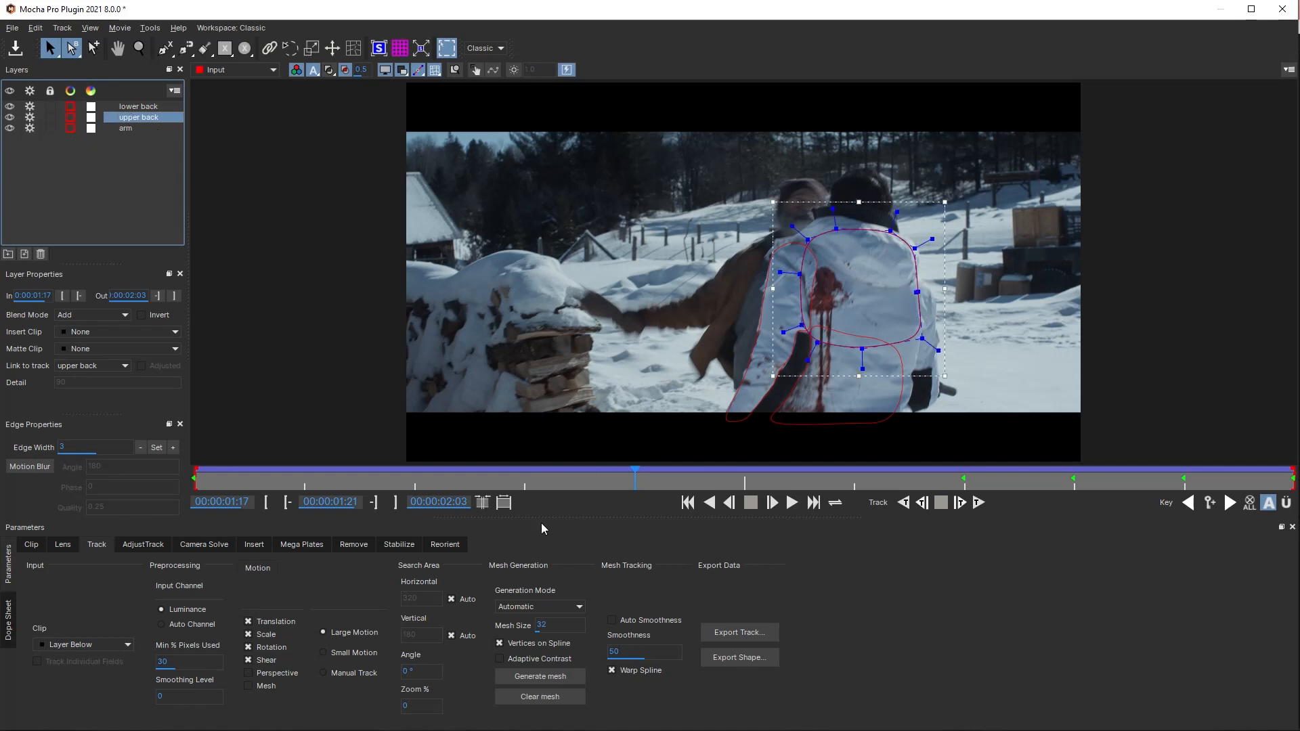
{"action": "left_click_drag", "start_coordinate": [877, 477], "coordinate": [415, 469]}
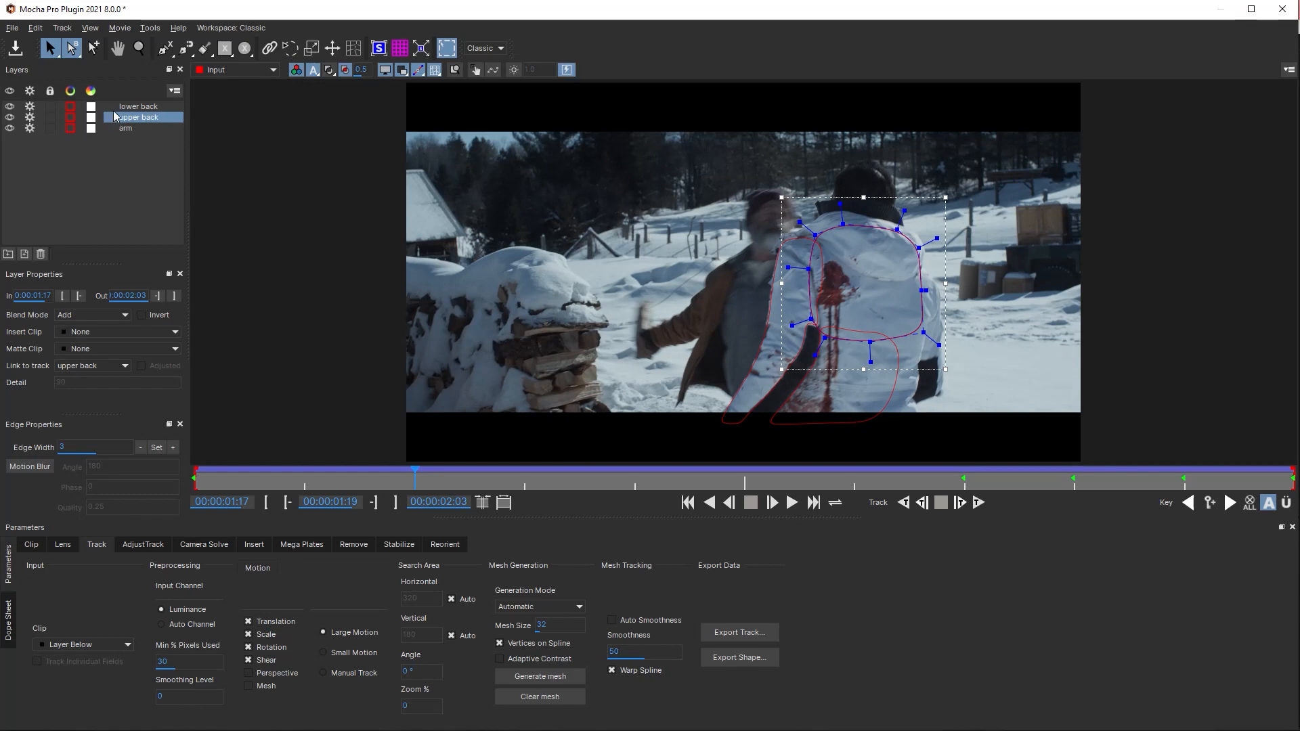
- Examine the arm layer's spline at its keyframes, ending at the first frame with the project still open
{"action": "left_click", "coordinate": [126, 128]}
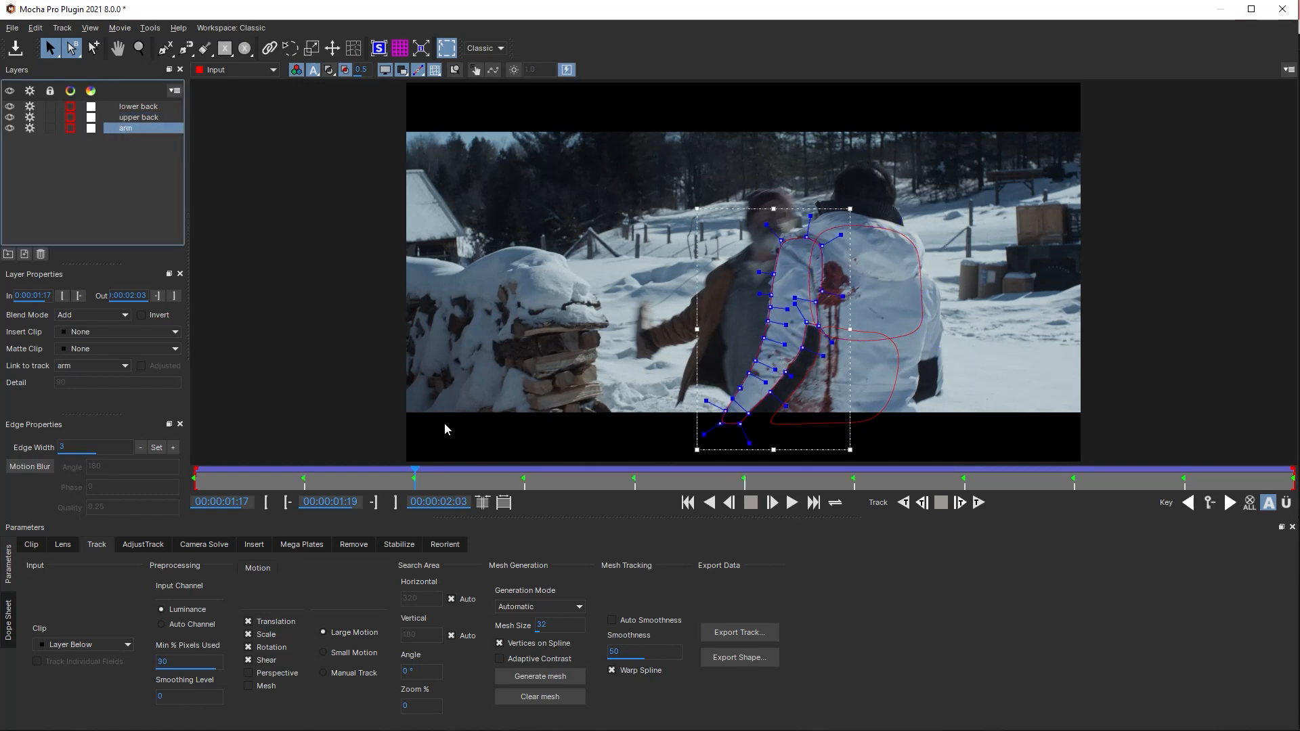
{"action": "left_click_drag", "start_coordinate": [347, 483], "coordinate": [115, 463]}
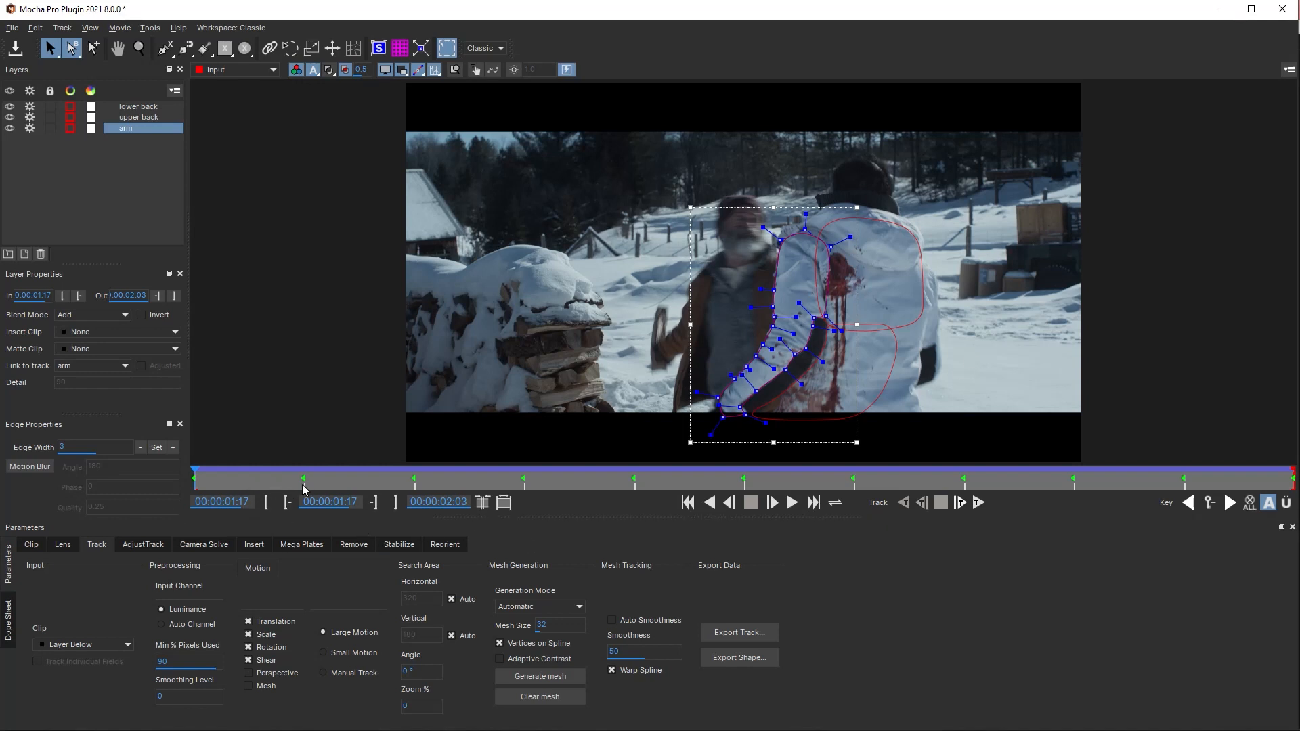
{"action": "left_click_drag", "start_coordinate": [306, 482], "coordinate": [196, 479]}
{"action": "left_click", "coordinate": [1282, 9]}
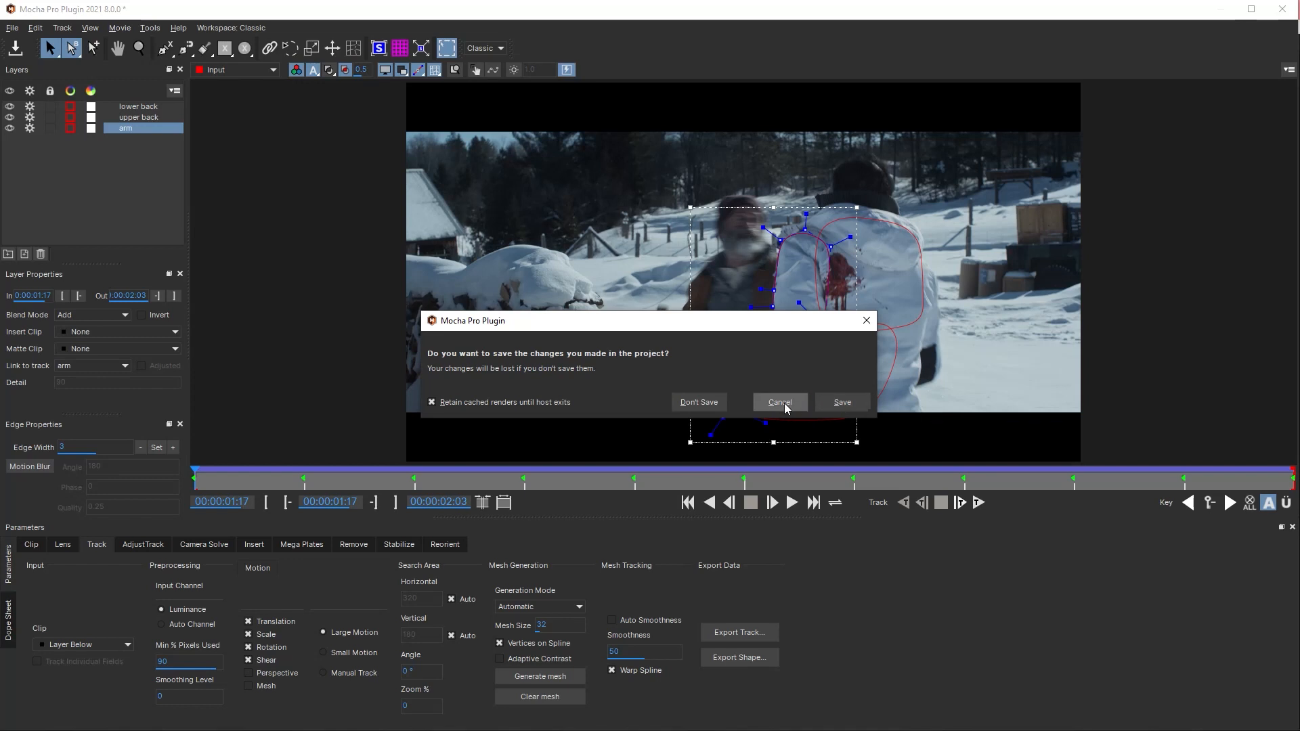
{"action": "left_click", "coordinate": [781, 402]}
- Delete the lower back, upper back and arm layers from the Mocha project
{"action": "left_click", "coordinate": [138, 107]}
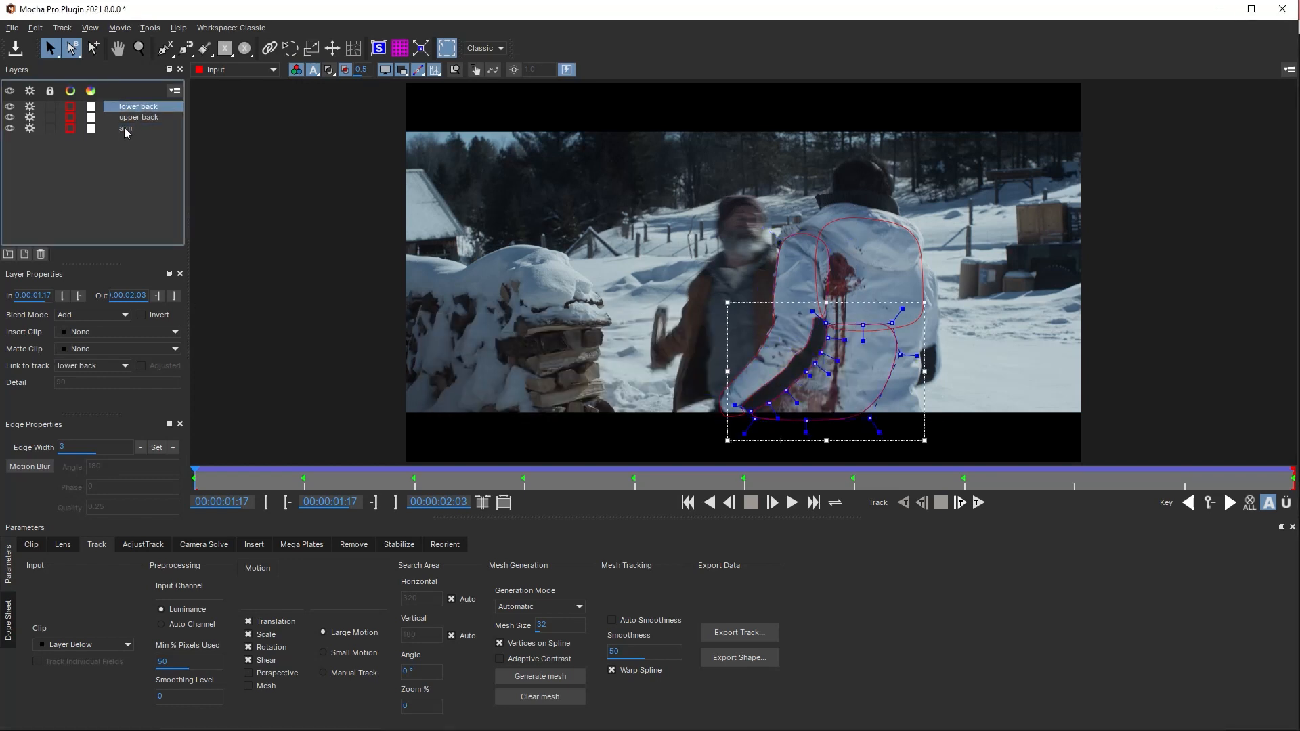
{"action": "left_click", "coordinate": [119, 129], "text": "shift"}
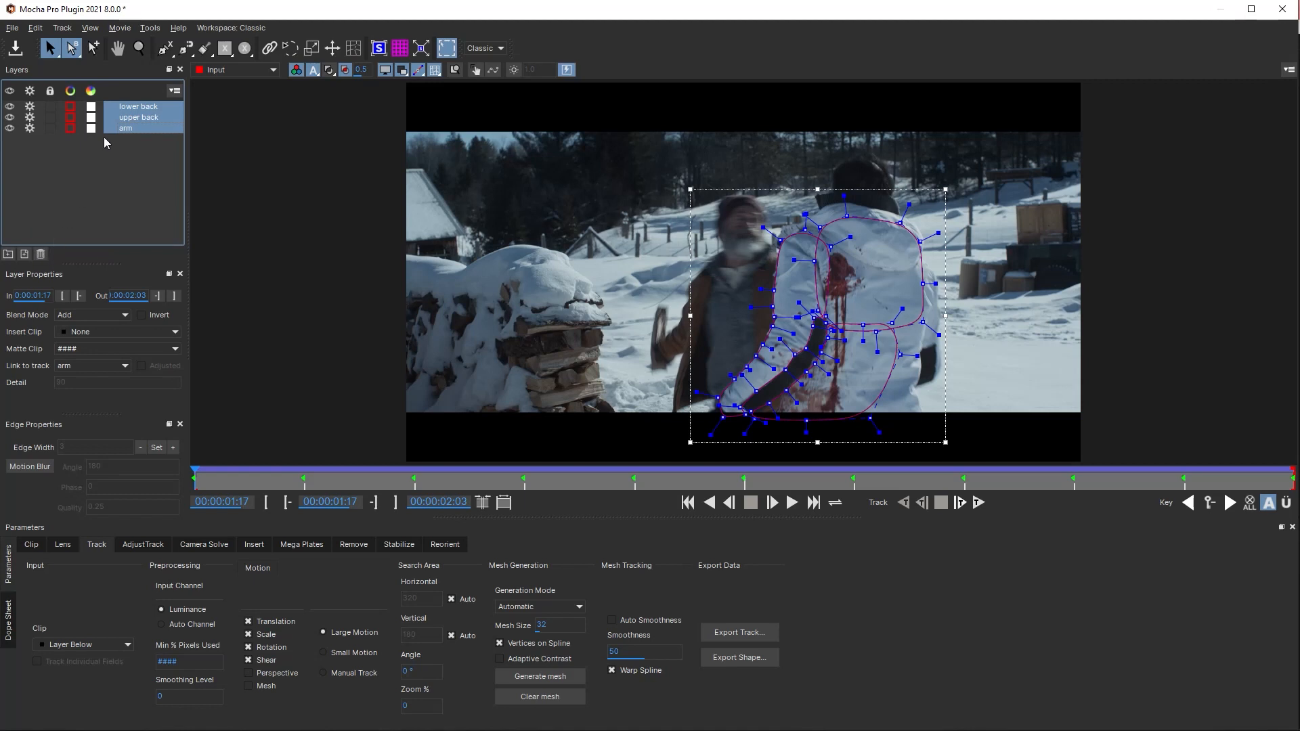
{"action": "key", "text": "Delete"}
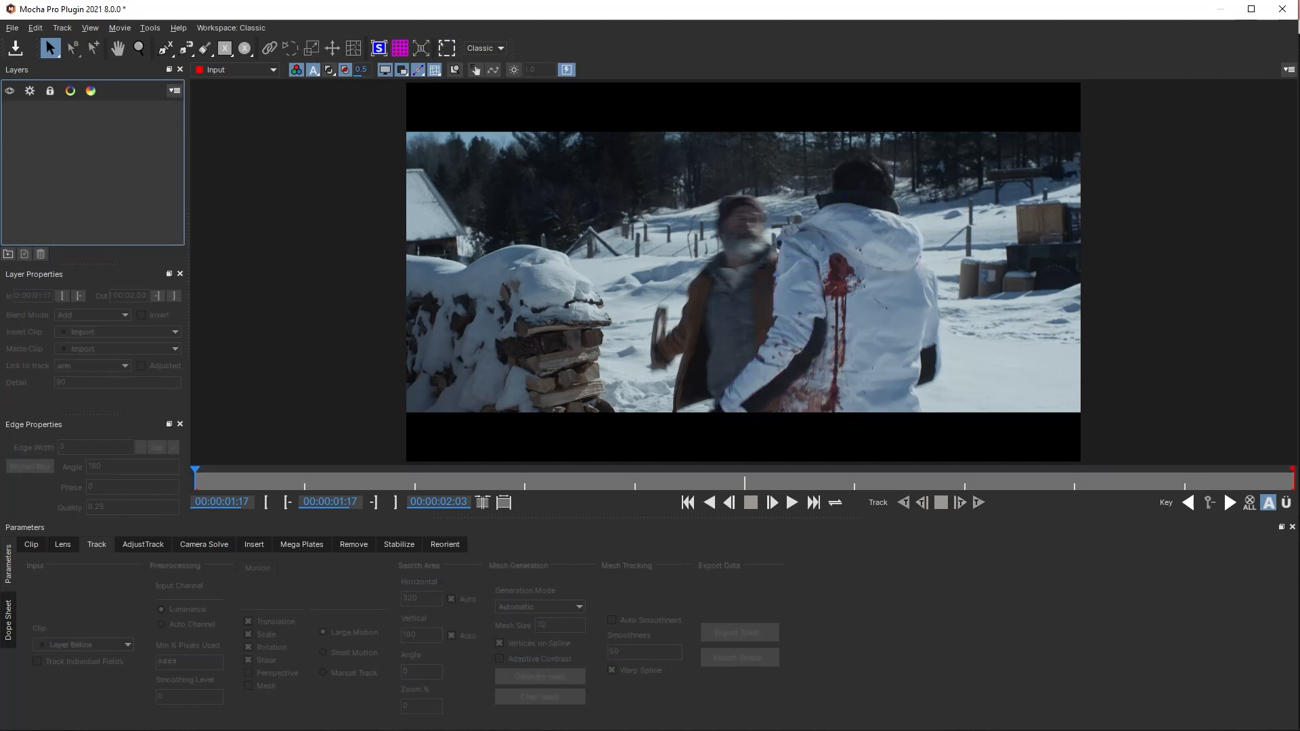
{"action": "left_click", "coordinate": [236, 478]}
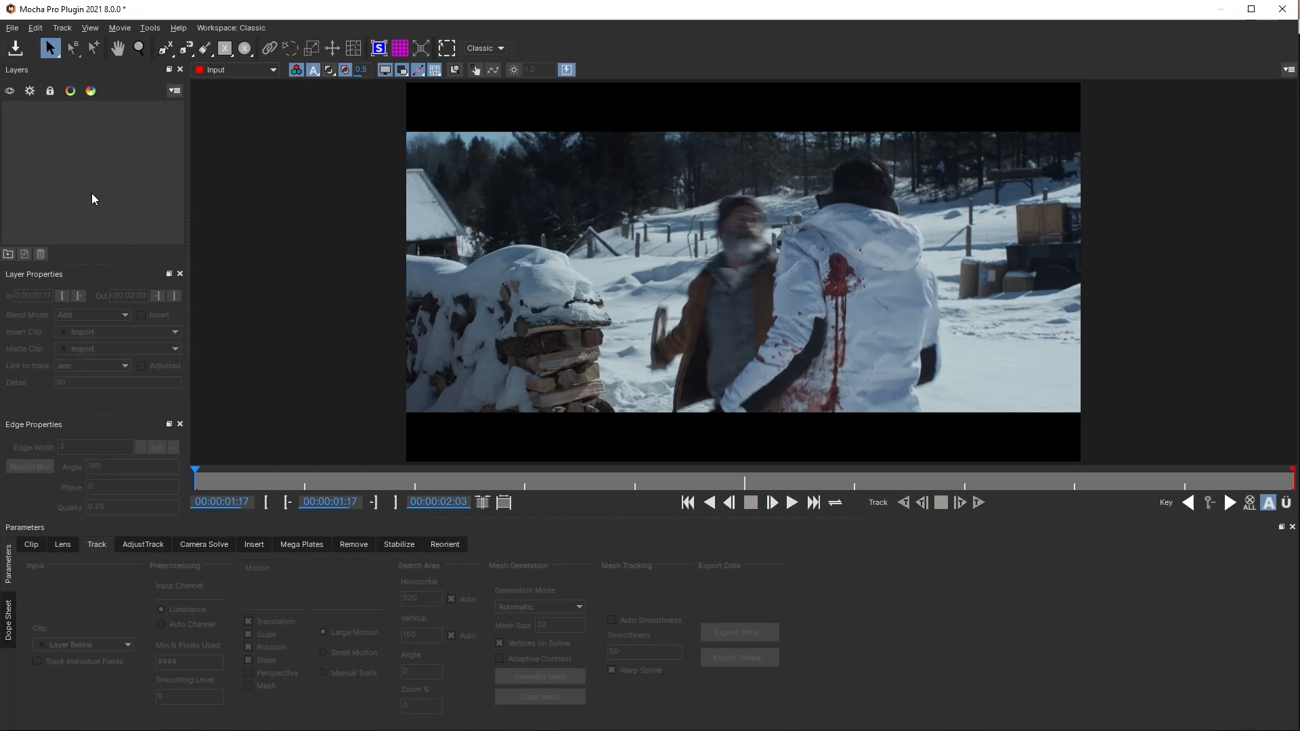
- Draw a closed X-spline around the bloodstained back of the white jacket on the first frame, following the edge of the arm
{"action": "left_click", "coordinate": [165, 48]}
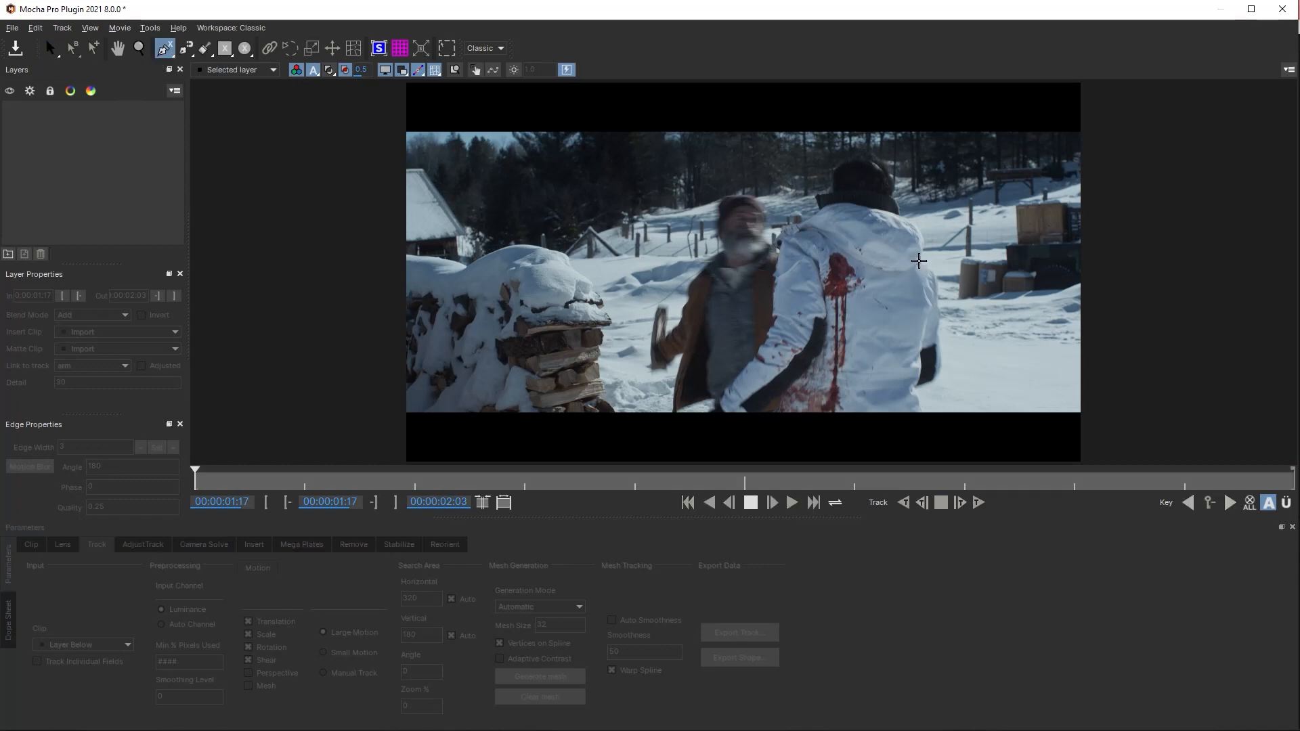
{"action": "left_click", "coordinate": [918, 261]}
{"action": "left_click", "coordinate": [869, 238]}
{"action": "left_click", "coordinate": [791, 229]}
{"action": "left_click", "coordinate": [815, 234]}
{"action": "left_click", "coordinate": [828, 311]}
{"action": "left_click", "coordinate": [824, 363]}
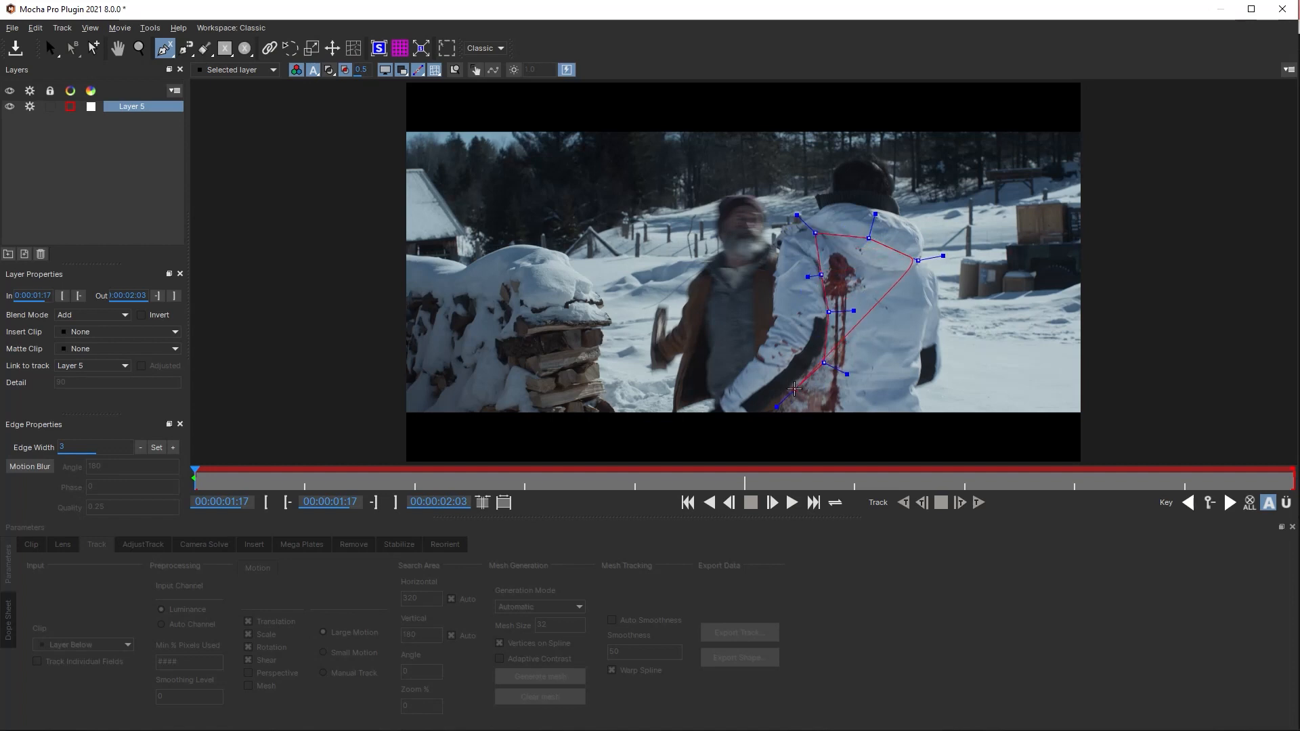
{"action": "left_click", "coordinate": [792, 391]}
{"action": "left_click", "coordinate": [772, 418]}
{"action": "left_click", "coordinate": [875, 421]}
{"action": "left_click", "coordinate": [908, 411]}
{"action": "left_click", "coordinate": [911, 324]}
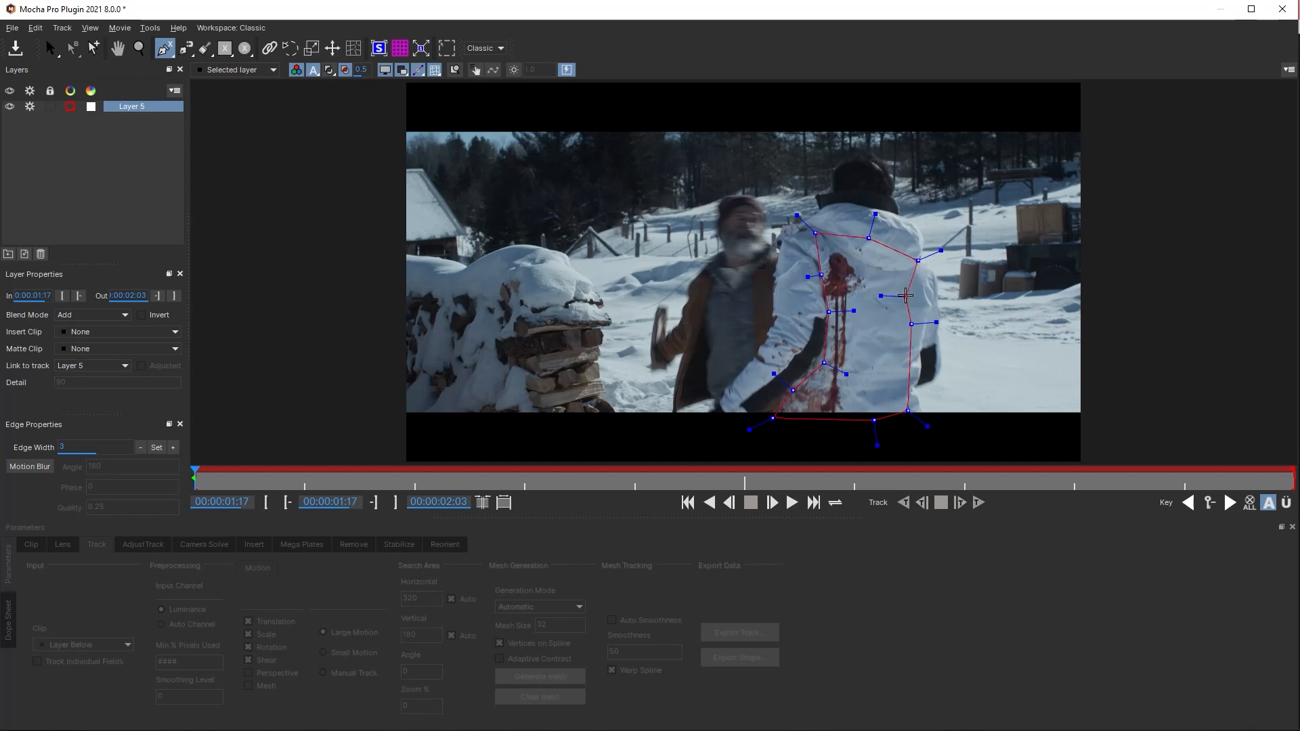
{"action": "right_click", "coordinate": [912, 283]}
- Smooth all points of the back spline into curves and adjust its lower edge beside the arm
{"action": "left_click_drag", "start_coordinate": [869, 235], "coordinate": [867, 233]}
{"action": "left_click_drag", "start_coordinate": [744, 174], "coordinate": [1004, 491]}
{"action": "left_click_drag", "start_coordinate": [882, 444], "coordinate": [878, 441]}
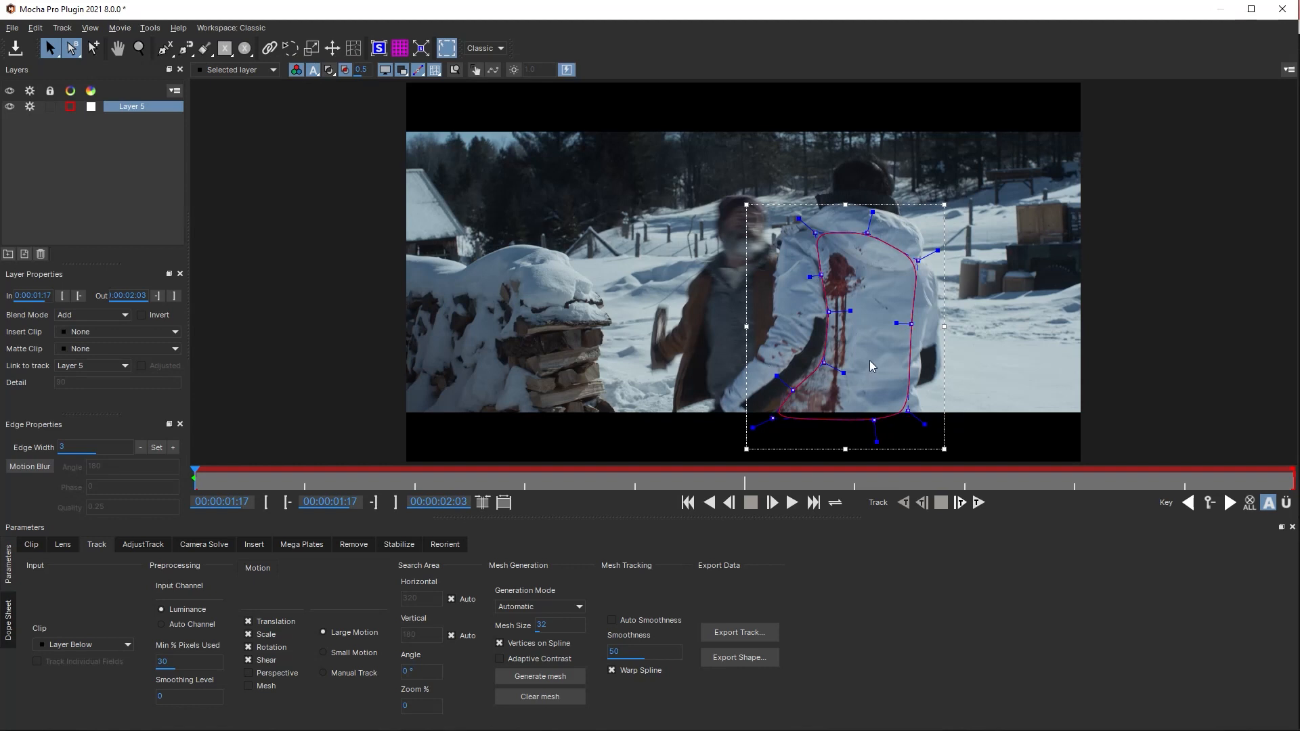
{"action": "left_click_drag", "start_coordinate": [793, 390], "coordinate": [785, 385]}
{"action": "left_click", "coordinate": [824, 363]}
- Track the back layer forward to the last frame, return to 00:00:01:19 and switch off the layer's processing
{"action": "left_click", "coordinate": [986, 507]}
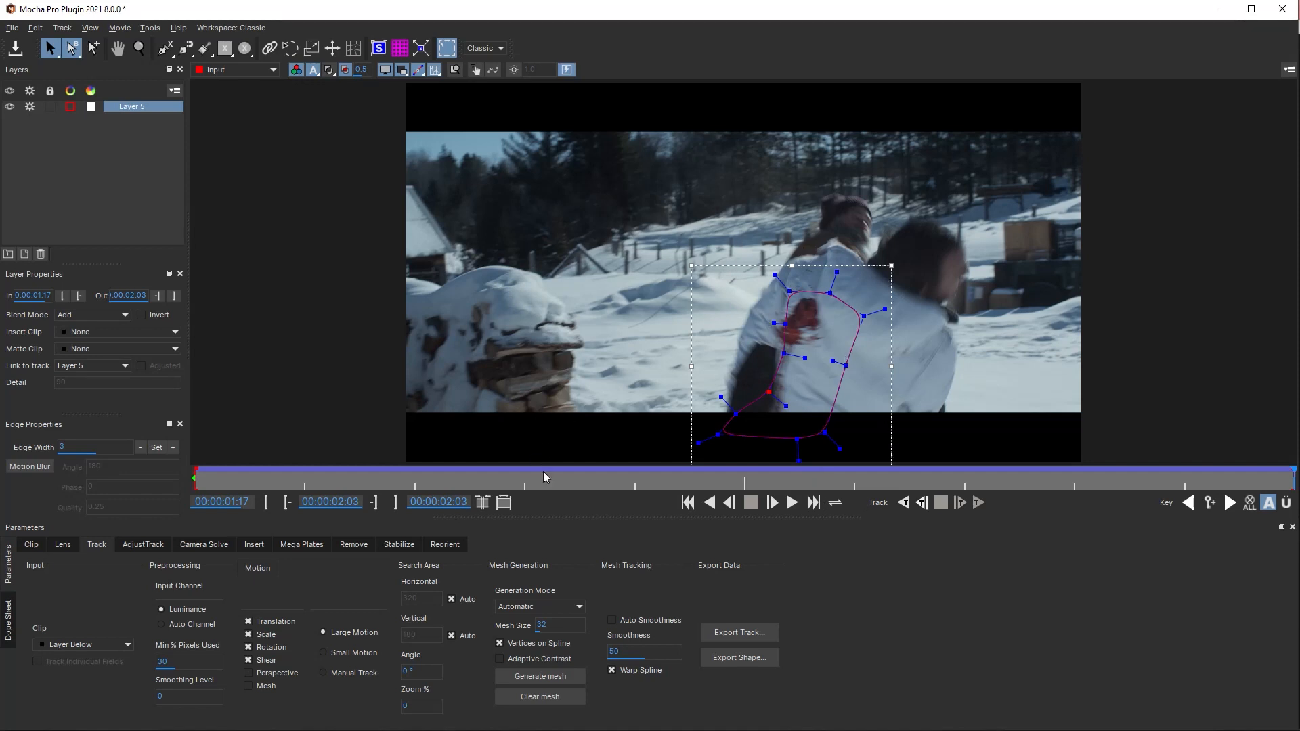
{"action": "left_click_drag", "start_coordinate": [1235, 486], "coordinate": [417, 483]}
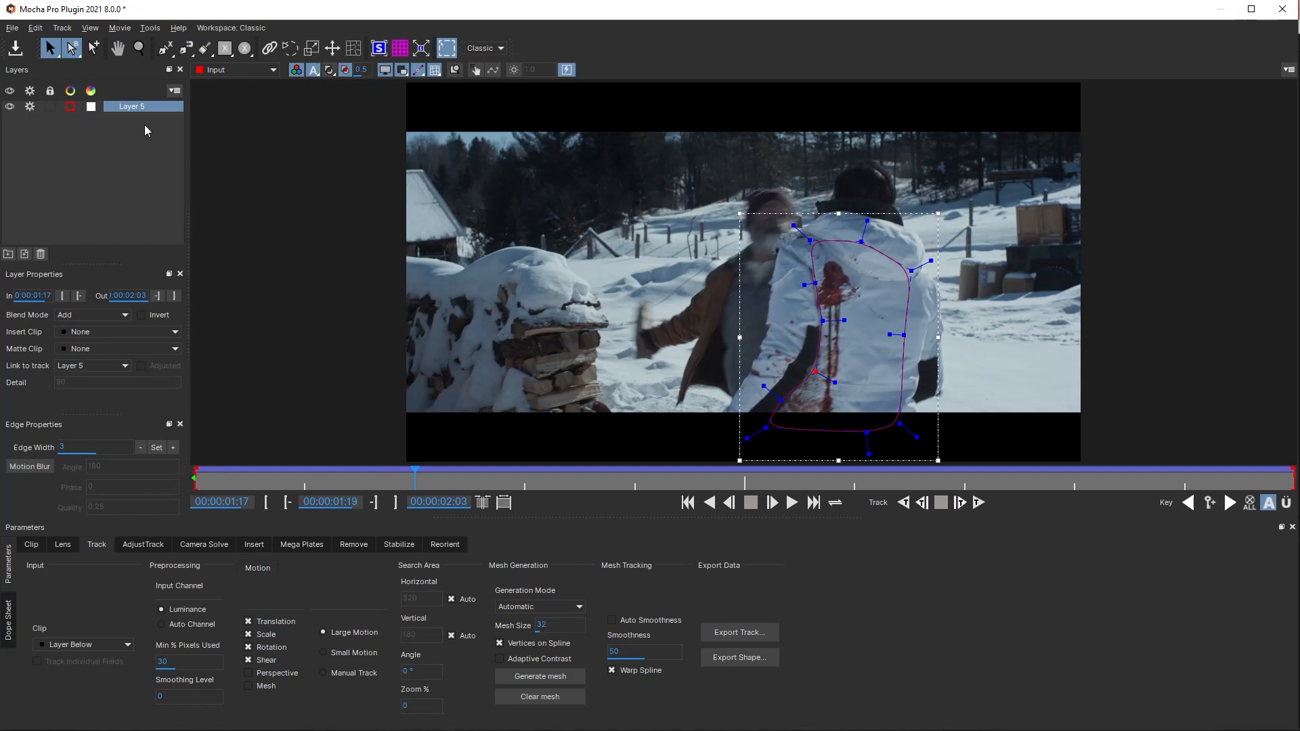
{"action": "left_click", "coordinate": [12, 107]}
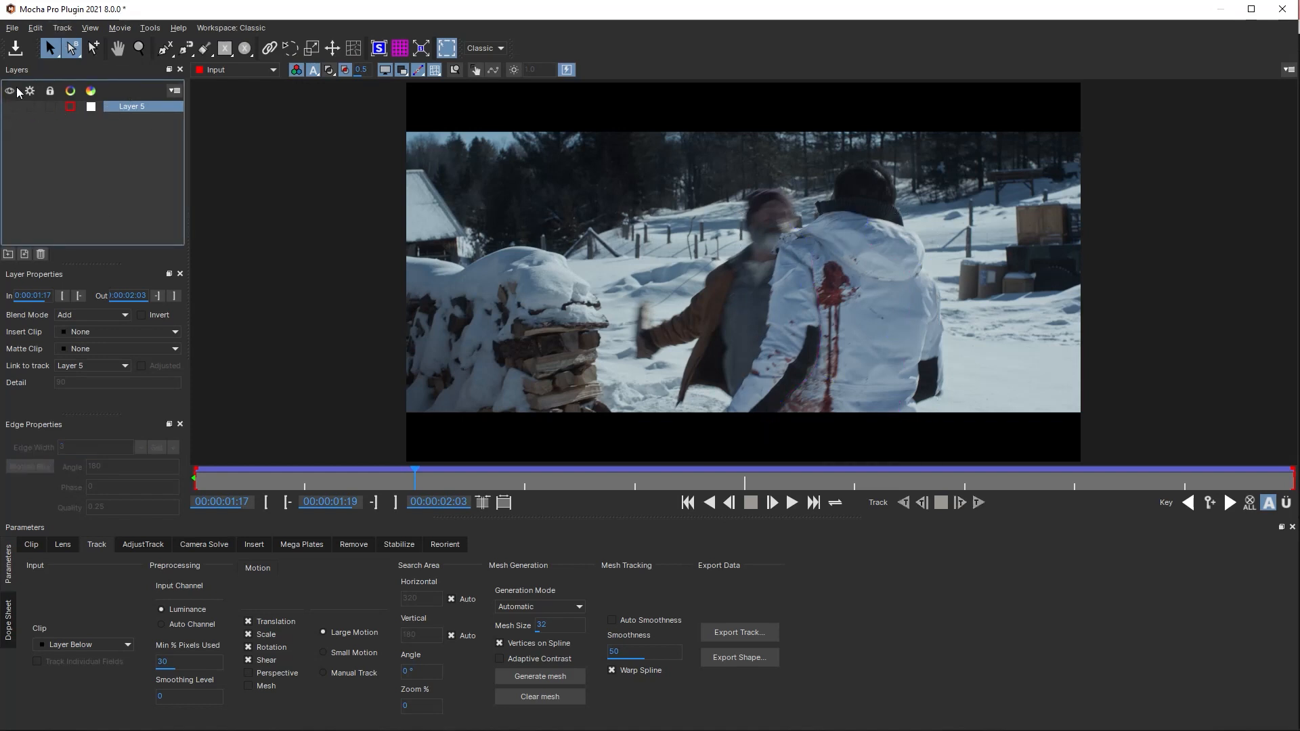
{"action": "left_click", "coordinate": [8, 106]}
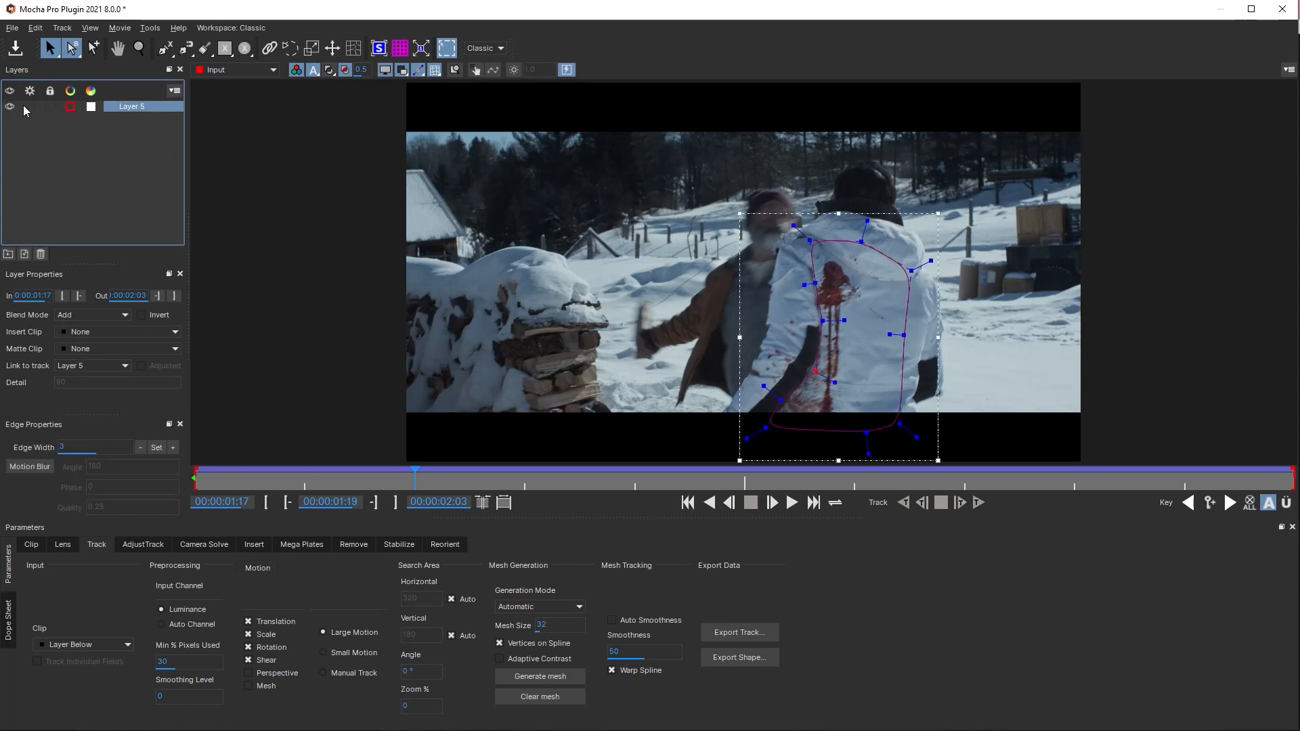
- Draw a second closed X-spline around the bloodied sleeve at 00:00:01:19, from the shoulder down to the lower arm
{"action": "left_click", "coordinate": [164, 48]}
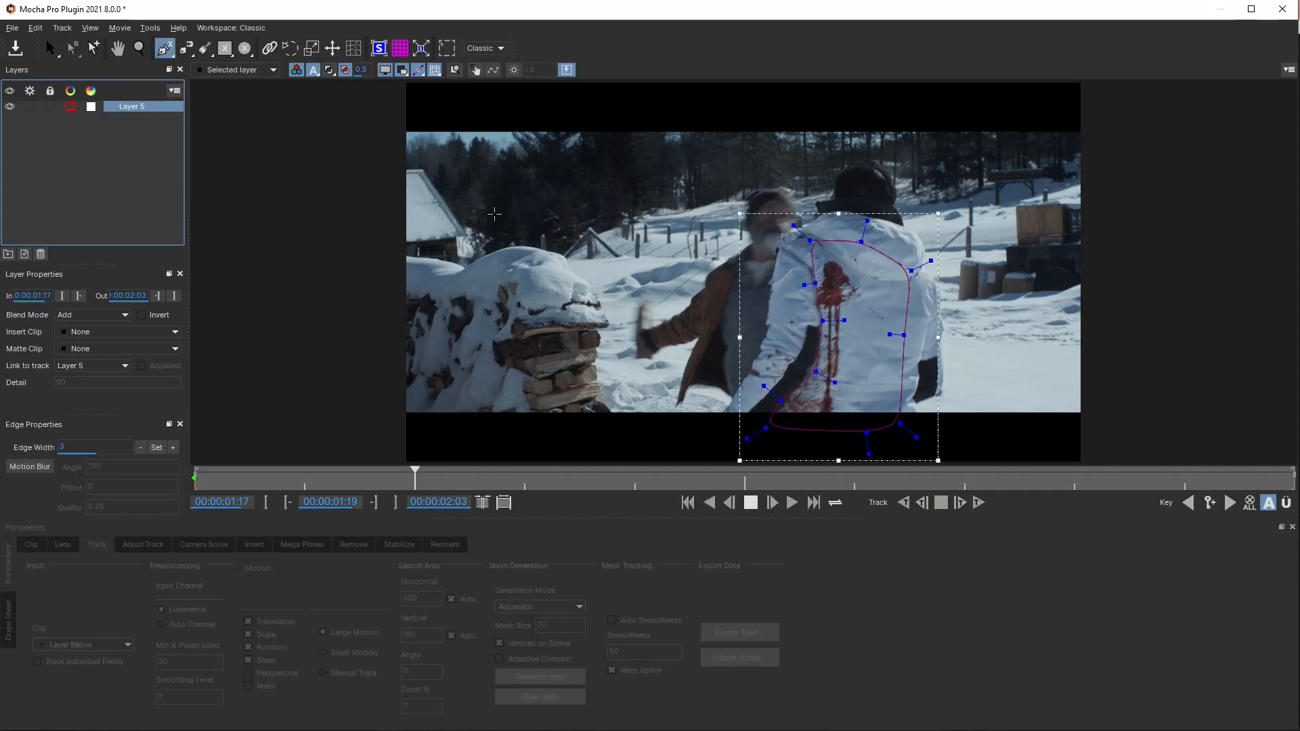
{"action": "left_click", "coordinate": [748, 412]}
{"action": "left_click", "coordinate": [776, 393]}
{"action": "left_click", "coordinate": [807, 347]}
{"action": "left_click", "coordinate": [815, 316]}
{"action": "left_click", "coordinate": [821, 279]}
{"action": "left_click", "coordinate": [827, 231]}
{"action": "left_click", "coordinate": [822, 248]}
{"action": "left_click", "coordinate": [809, 230]}
{"action": "left_click", "coordinate": [780, 232]}
{"action": "left_click", "coordinate": [776, 271]}
{"action": "left_click", "coordinate": [768, 317]}
{"action": "left_click", "coordinate": [758, 362]}
{"action": "left_click", "coordinate": [739, 391]}
{"action": "right_click", "coordinate": [747, 405]}
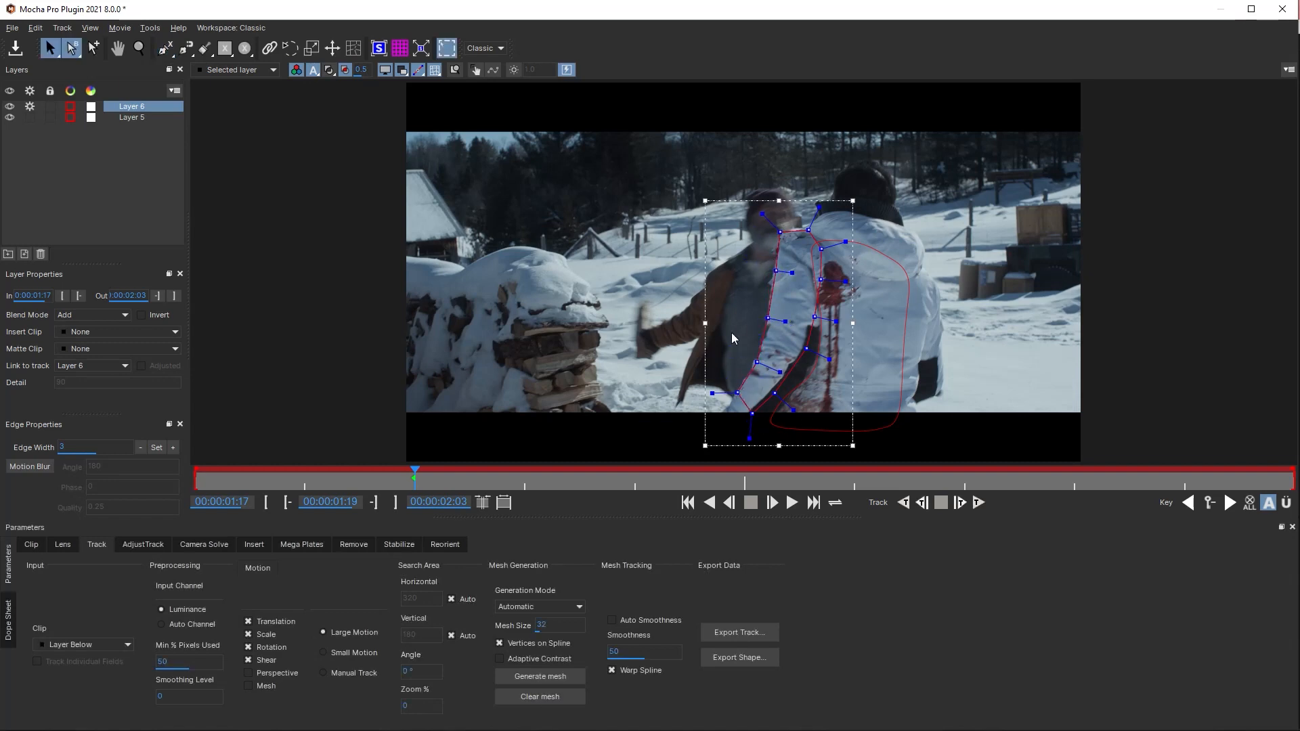
- Select all points of the arm spline and round off its corners
{"action": "left_click_drag", "start_coordinate": [682, 186], "coordinate": [884, 472]}
{"action": "left_click_drag", "start_coordinate": [756, 447], "coordinate": [751, 436]}
{"action": "key", "text": "ctrl+z"}
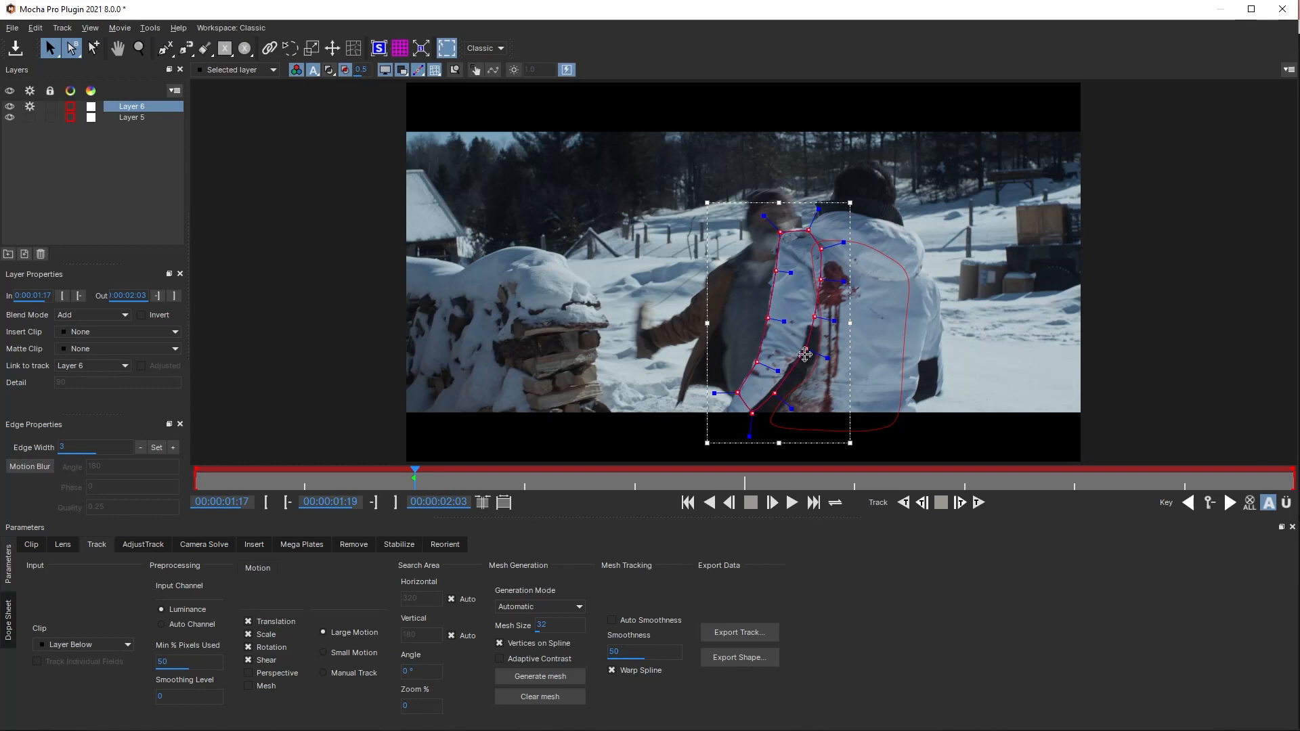
- Move the arm spline's inner-edge points outward so the dark elbow patch lies inside the shape
{"action": "key", "text": "z"}
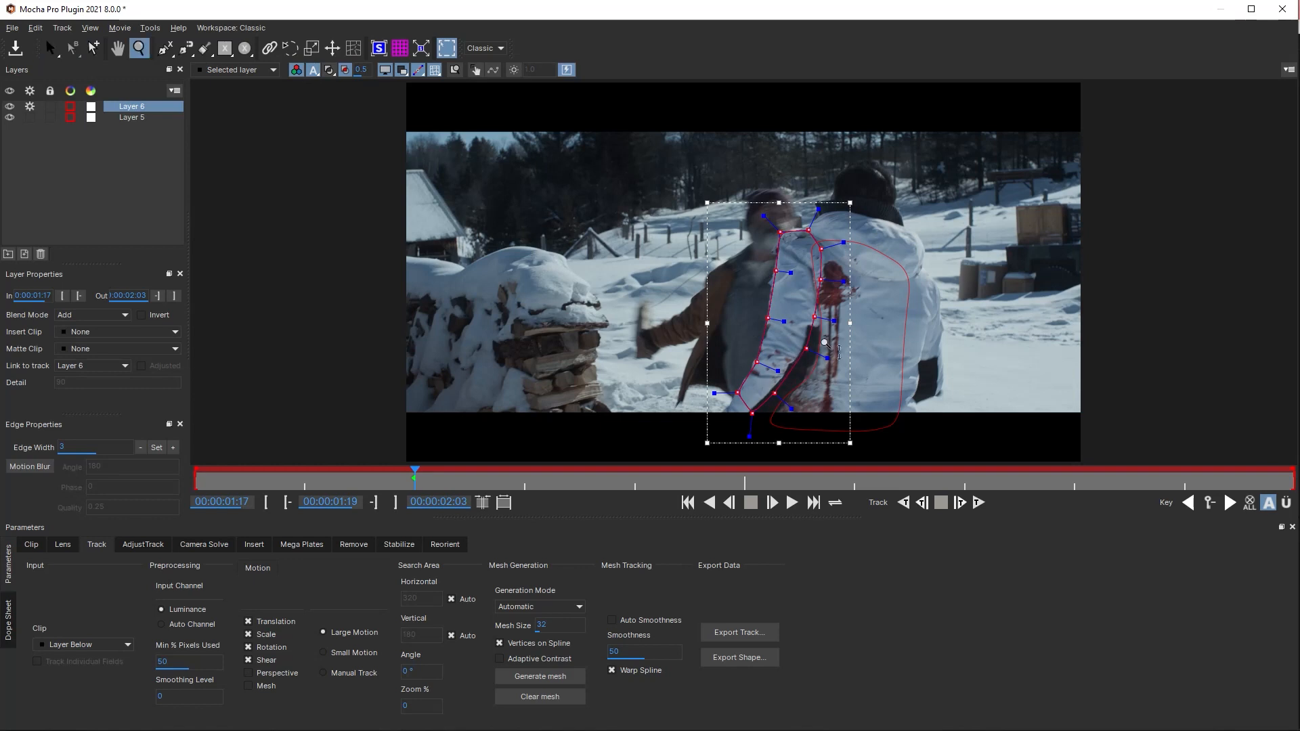
{"action": "left_click", "coordinate": [755, 400]}
{"action": "left_click", "coordinate": [812, 250]}
{"action": "left_click", "coordinate": [817, 242]}
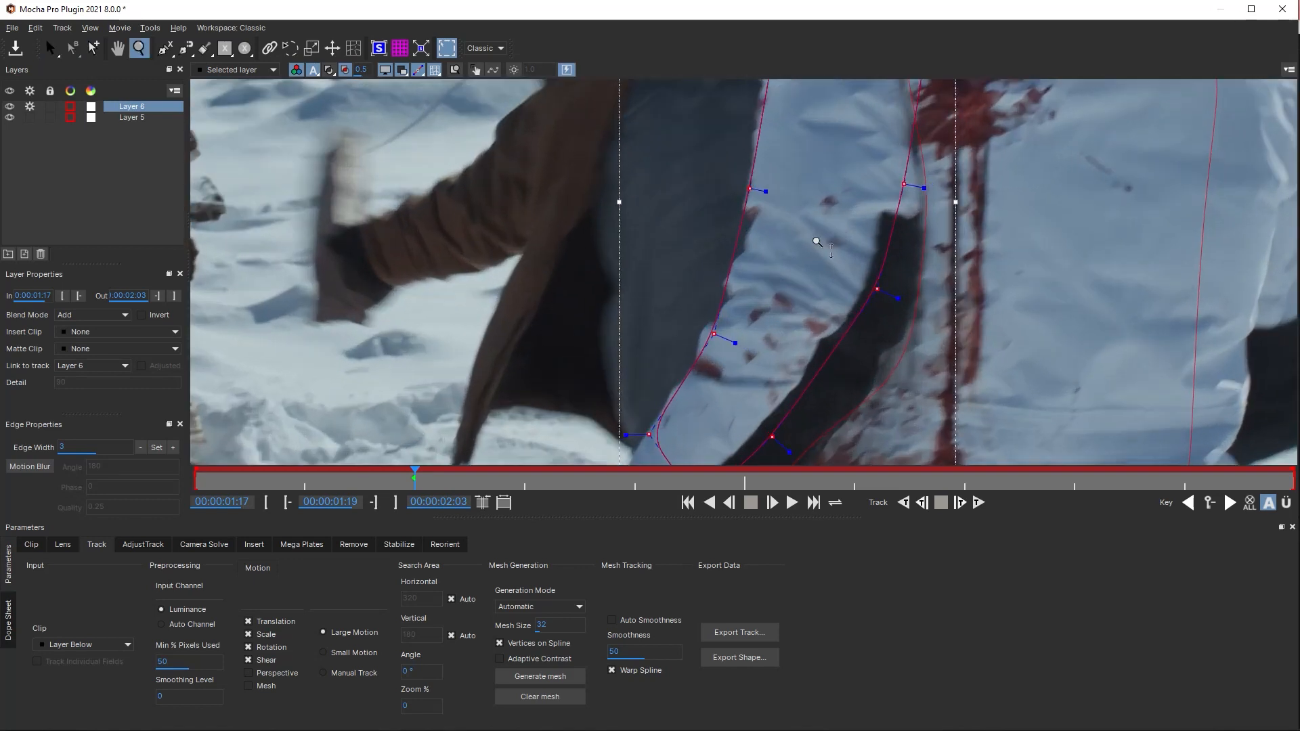
{"action": "left_click_drag", "start_coordinate": [875, 290], "coordinate": [872, 286]}
{"action": "left_click", "coordinate": [849, 277]}
{"action": "left_click_drag", "start_coordinate": [875, 287], "coordinate": [927, 336]}
{"action": "left_click_drag", "start_coordinate": [897, 180], "coordinate": [935, 183]}
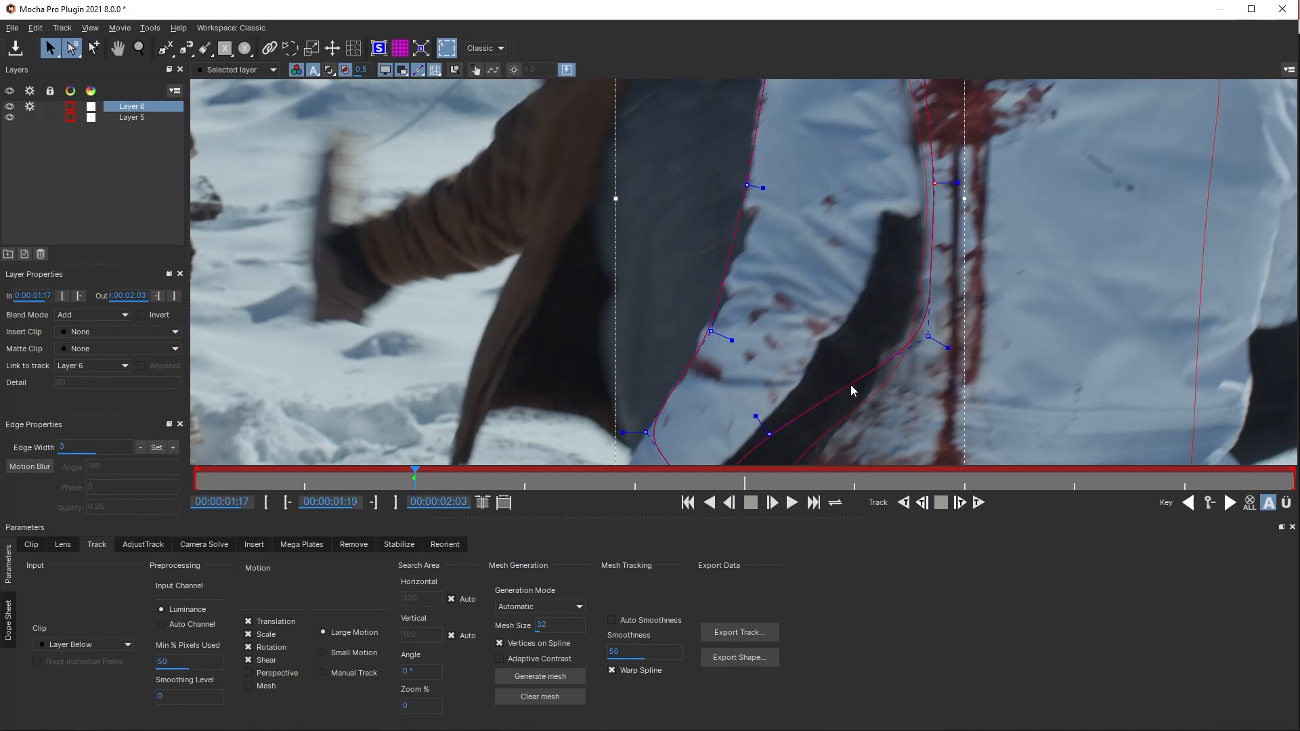
- Reposition the arm spline's lower points to enclose the bottom of the dark patch and extend below the picture edge
{"action": "key", "text": "x"}
{"action": "left_click_drag", "start_coordinate": [853, 366], "coordinate": [834, 244]}
{"action": "left_click_drag", "start_coordinate": [786, 320], "coordinate": [804, 349]}
{"action": "key", "text": "s"}
{"action": "left_click_drag", "start_coordinate": [673, 386], "coordinate": [729, 404]}
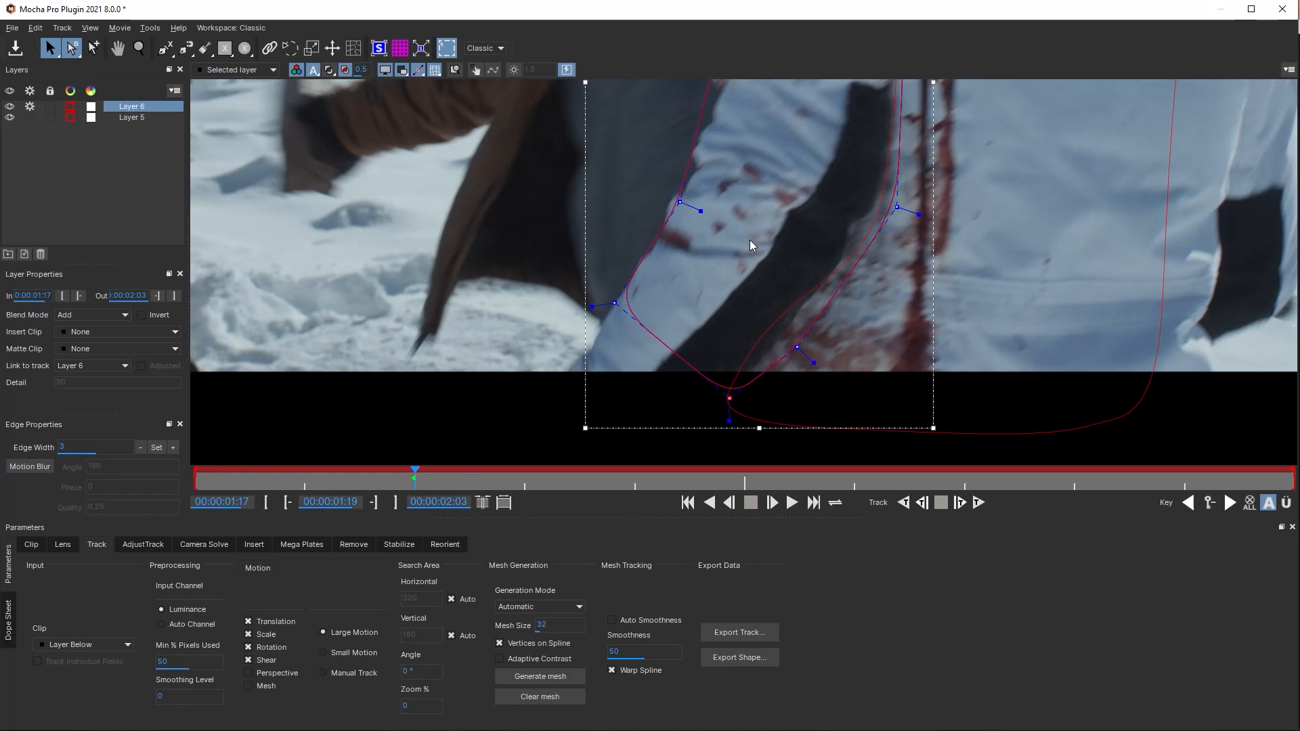
- Fit the arm spline's outer-edge and shoulder points to the sleeve contour at 00:00:01:19
{"action": "key", "text": "x"}
{"action": "left_click_drag", "start_coordinate": [771, 195], "coordinate": [743, 394]}
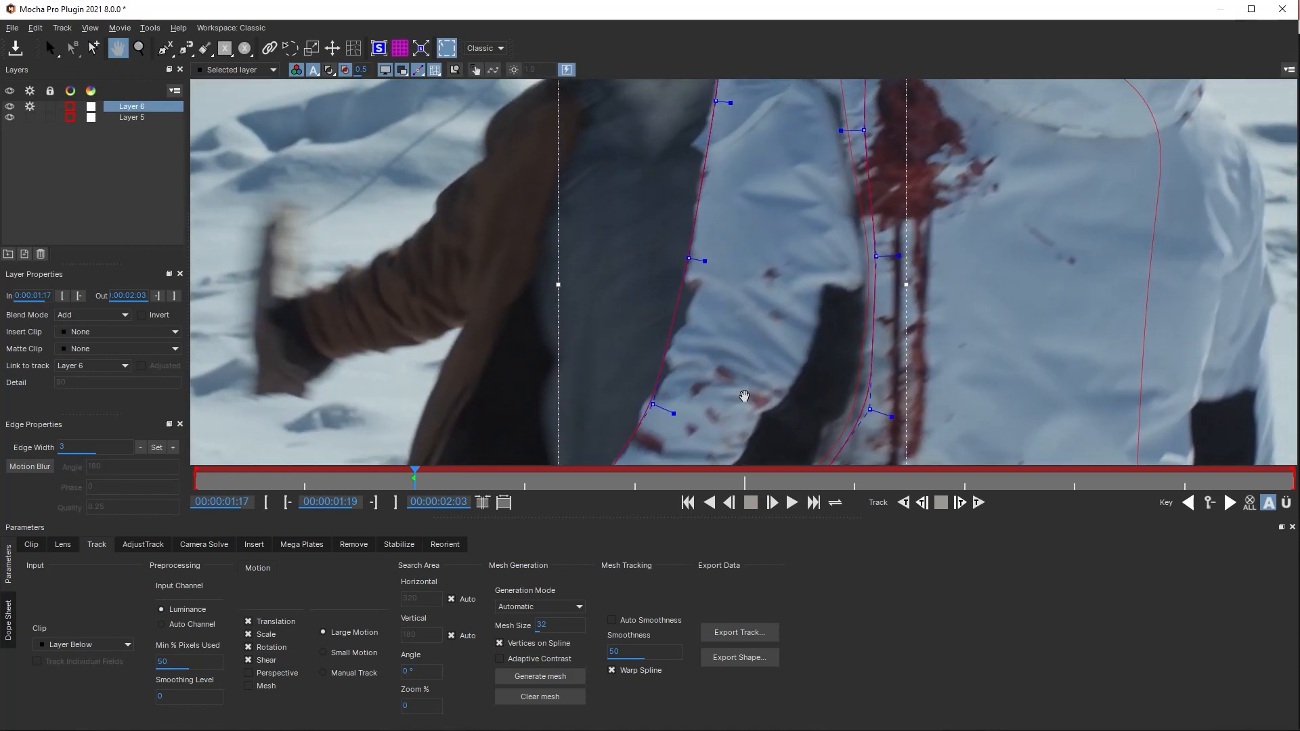
{"action": "left_click_drag", "start_coordinate": [656, 404], "coordinate": [647, 409]}
{"action": "left_click_drag", "start_coordinate": [689, 259], "coordinate": [696, 259]}
{"action": "key", "text": "x"}
{"action": "left_click_drag", "start_coordinate": [738, 168], "coordinate": [736, 330]}
{"action": "left_click_drag", "start_coordinate": [713, 263], "coordinate": [697, 334]}
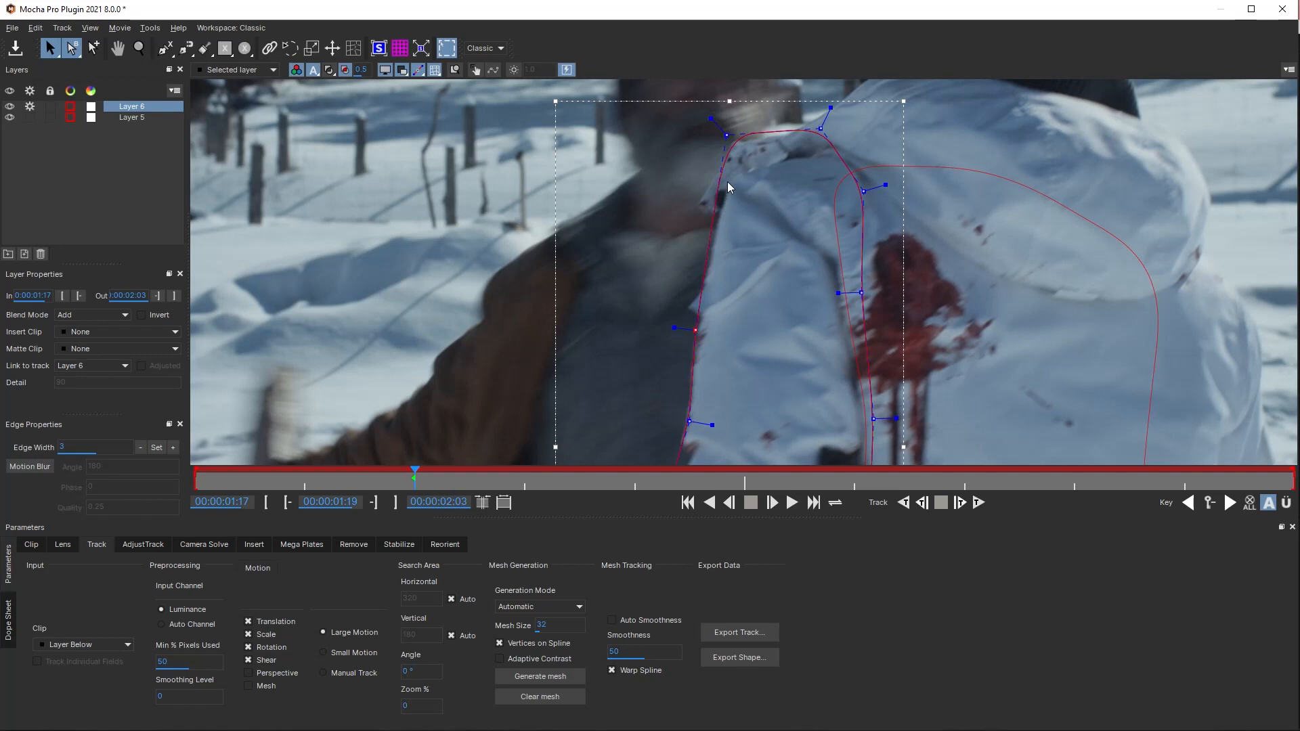
{"action": "left_click_drag", "start_coordinate": [726, 137], "coordinate": [738, 151]}
{"action": "left_click_drag", "start_coordinate": [763, 391], "coordinate": [762, 140]}
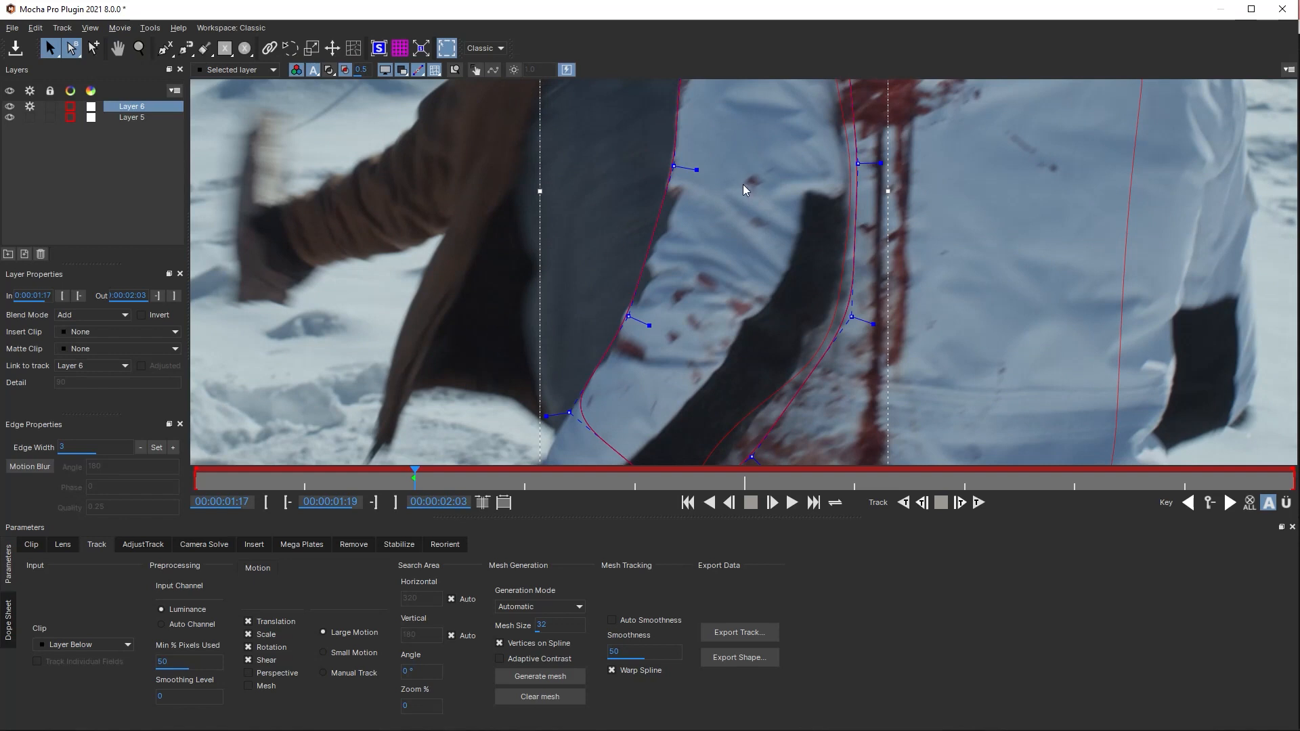
- Track the arm layer from 00:00:01:19 forward to the last frame and backward to the first frame
{"action": "key", "text": "asterisk"}
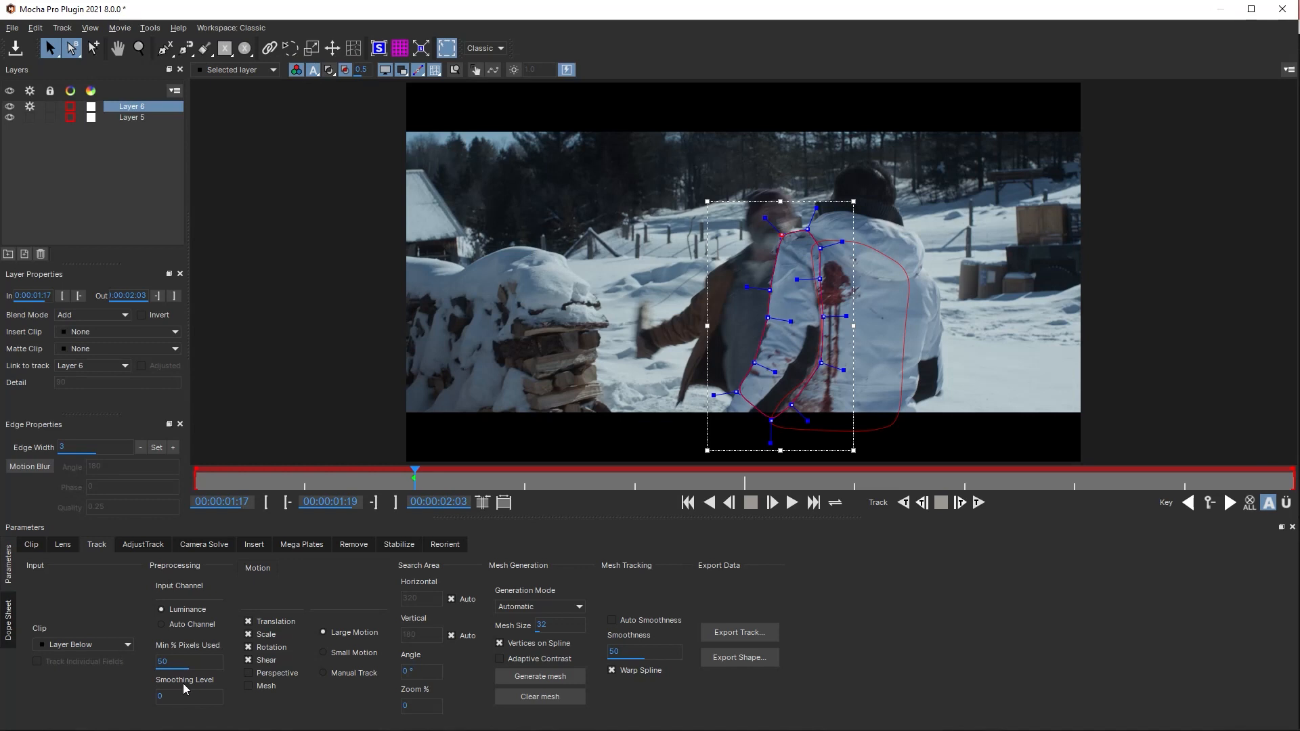
{"action": "left_click", "coordinate": [979, 503]}
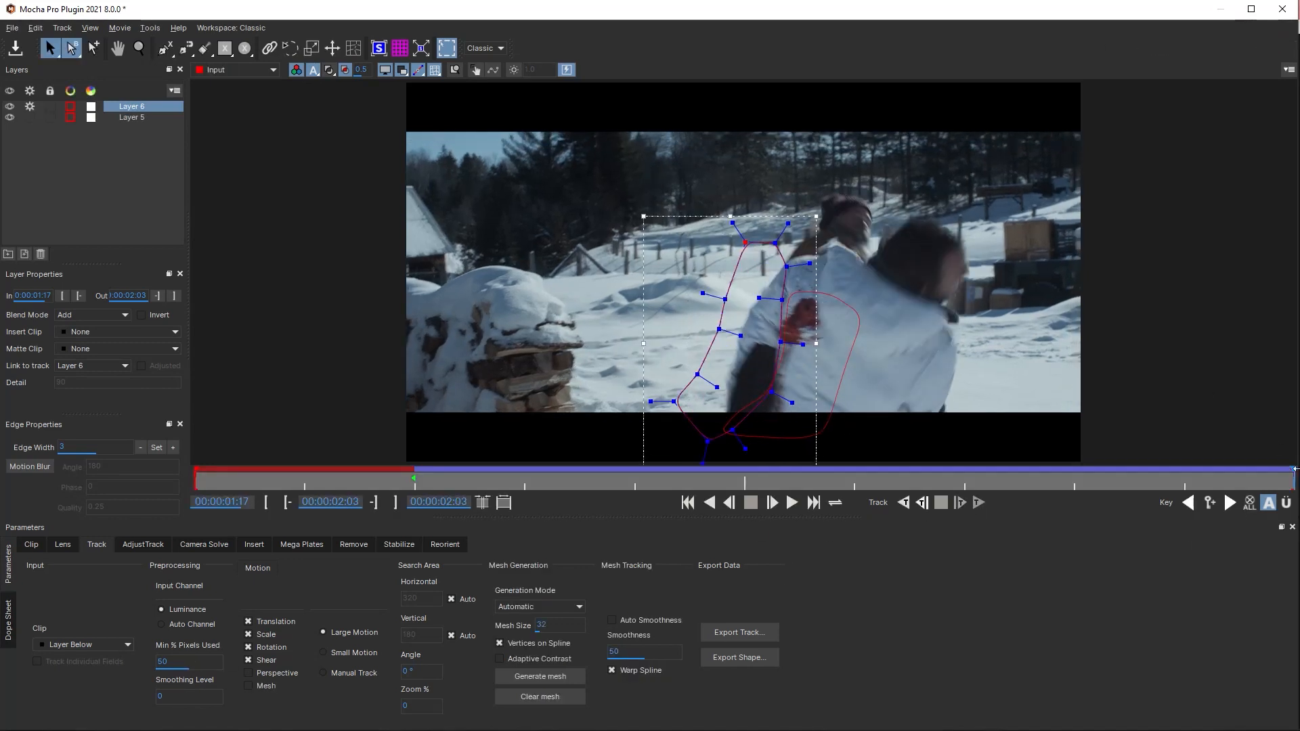
{"action": "left_click_drag", "start_coordinate": [1280, 482], "coordinate": [447, 530]}
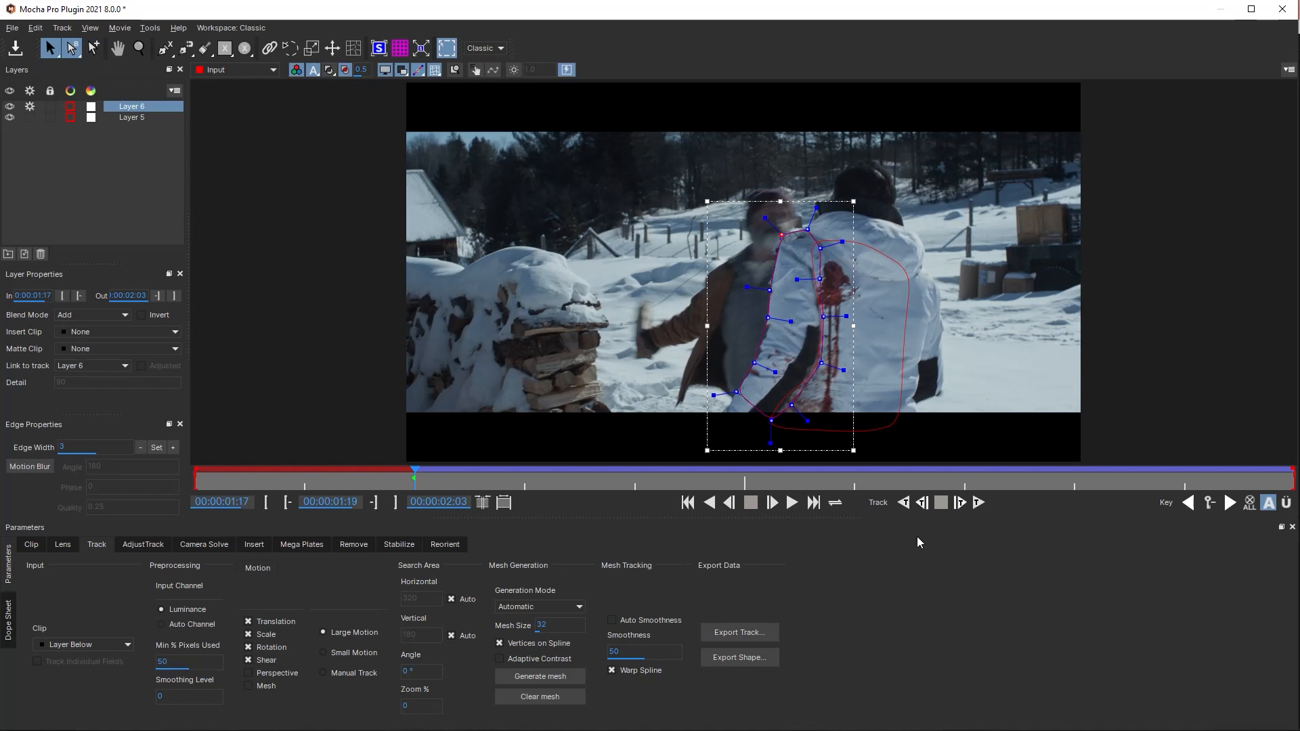
{"action": "left_click", "coordinate": [904, 503]}
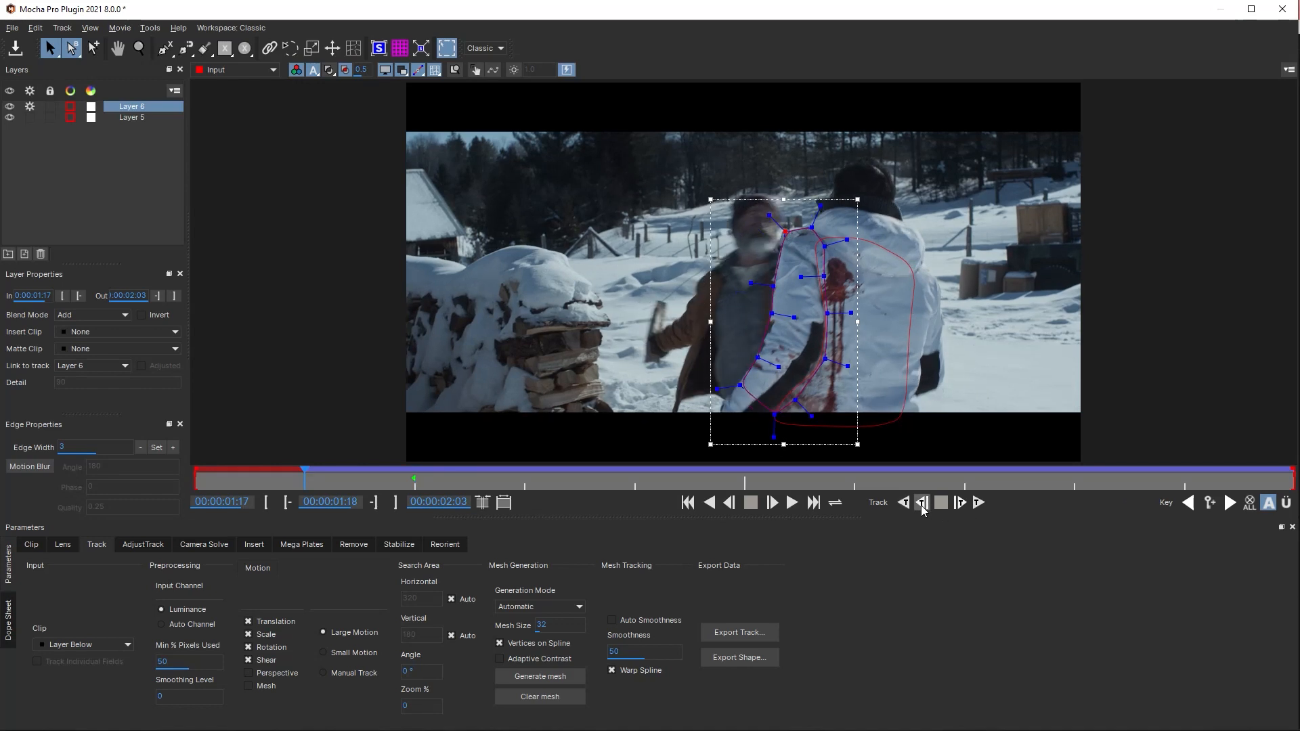
- At 00:00:02:01, correct the arm spline's shoulder and mid outer-edge points to match the sleeve
{"action": "left_click_drag", "start_coordinate": [225, 485], "coordinate": [1016, 489]}
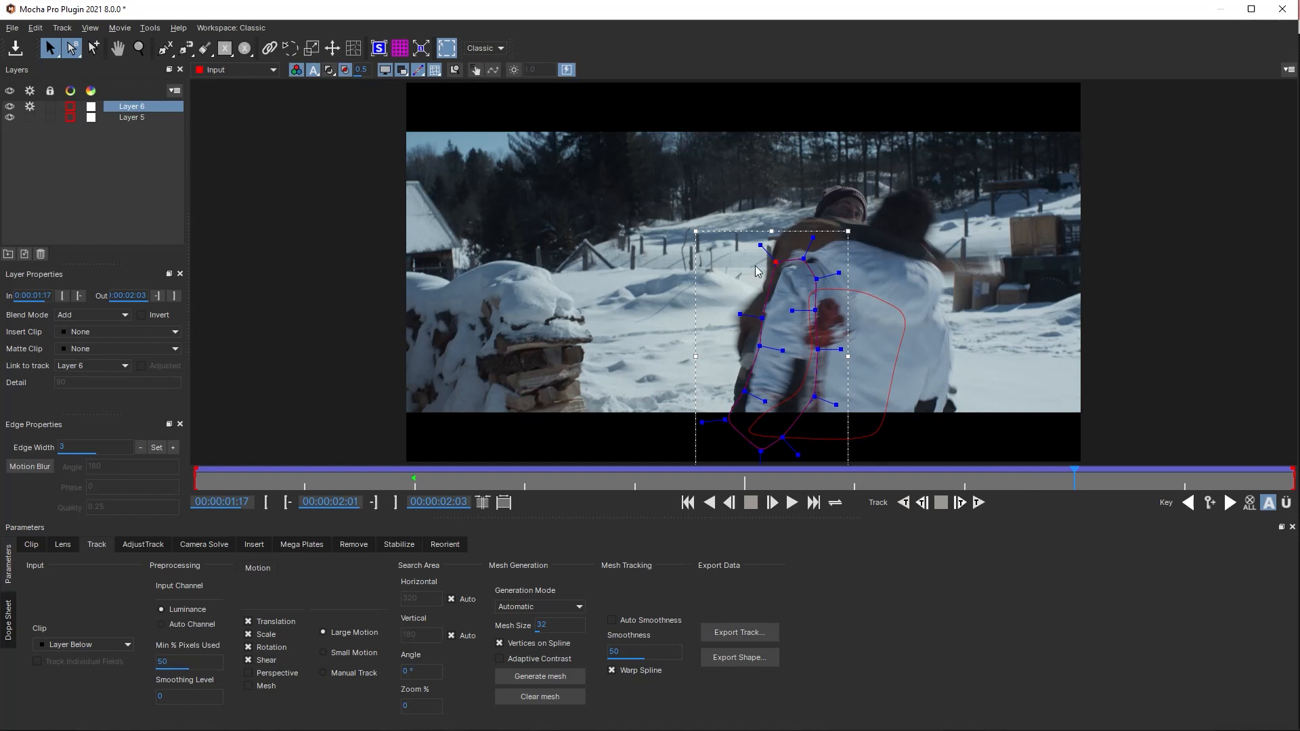
{"action": "key", "text": "z"}
{"action": "left_click_drag", "start_coordinate": [781, 311], "coordinate": [860, 55]}
{"action": "left_click_drag", "start_coordinate": [767, 154], "coordinate": [798, 166]}
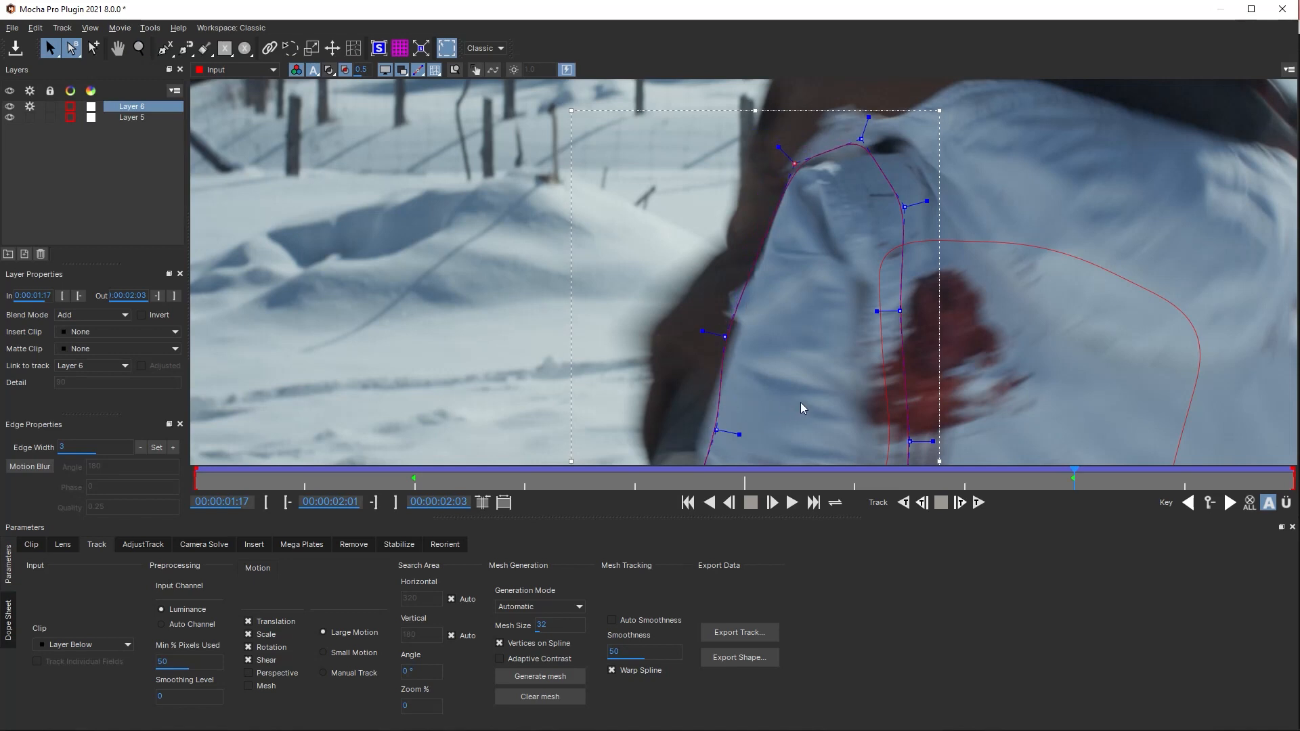
{"action": "key", "text": "x"}
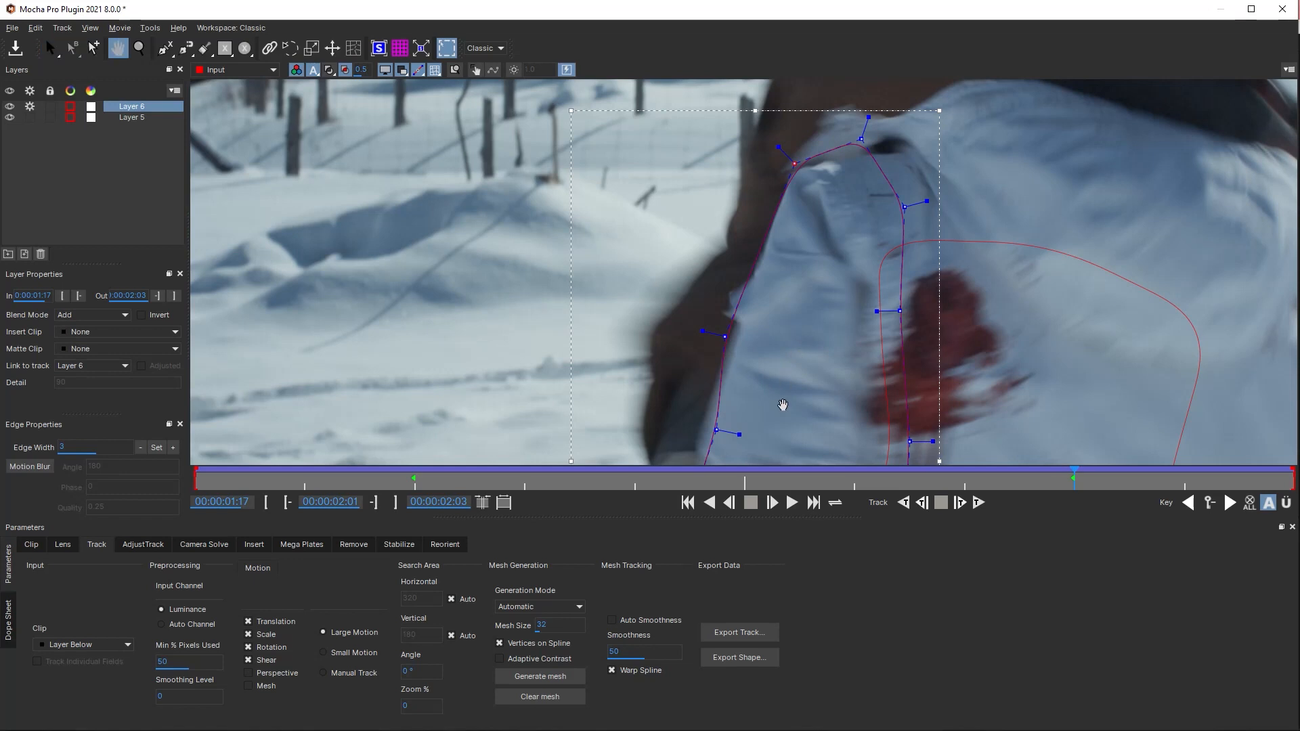
{"action": "left_click_drag", "start_coordinate": [782, 377], "coordinate": [779, 244]}
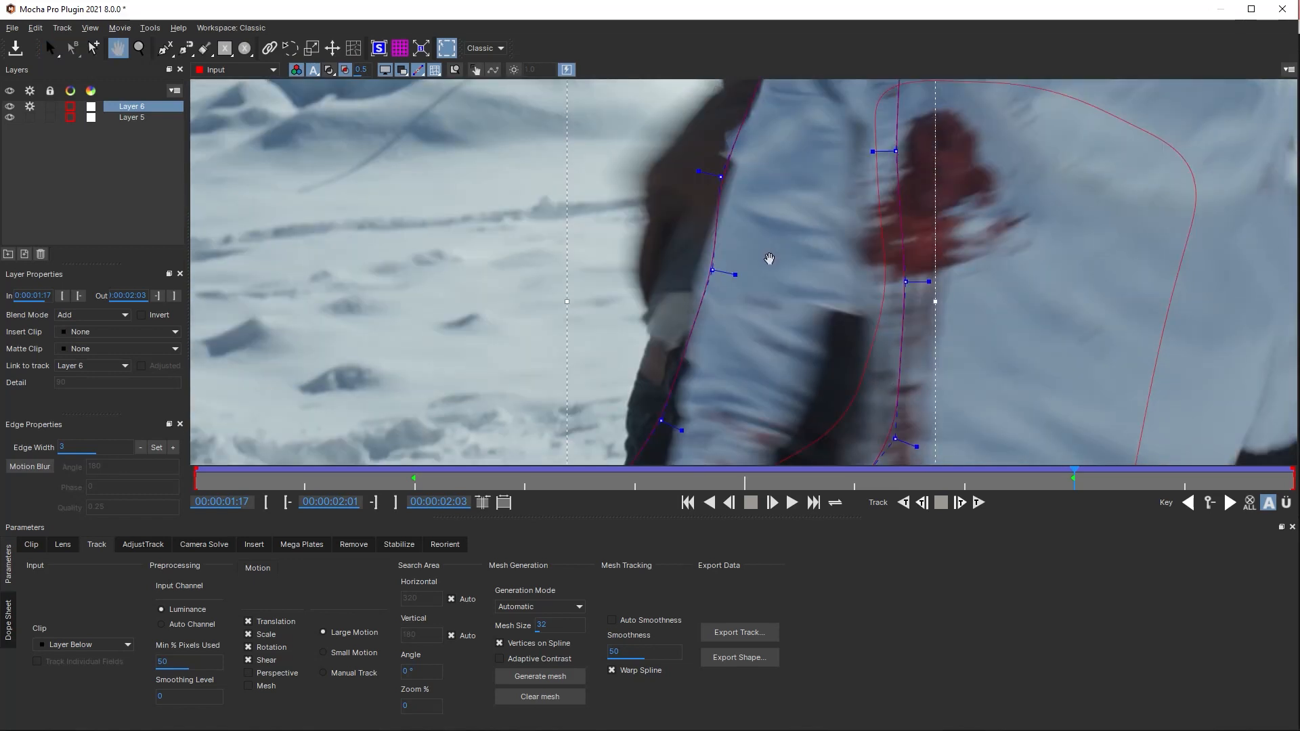
{"action": "key", "text": "s"}
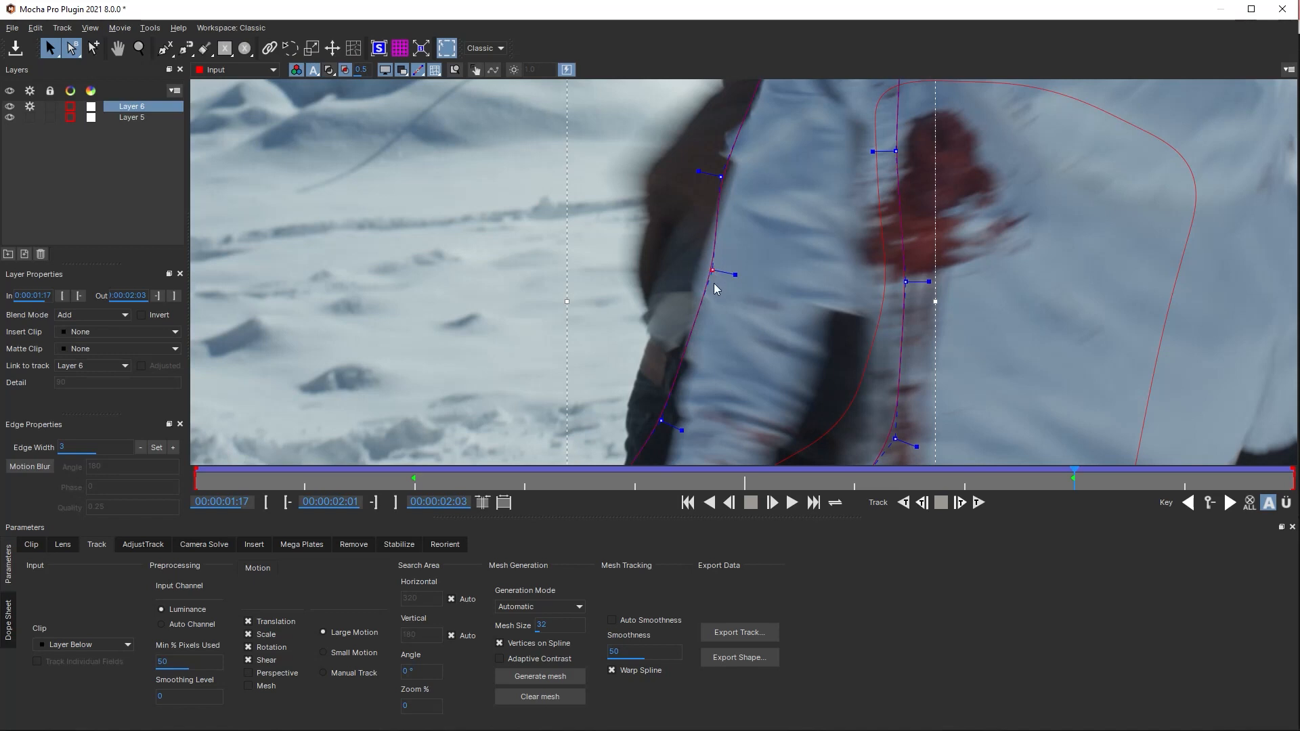
{"action": "left_click_drag", "start_coordinate": [715, 280], "coordinate": [707, 276]}
- Pull the arm spline's lower outer-edge points inward to the sleeve edge at 00:00:02:01
{"action": "key", "text": "x"}
{"action": "left_click_drag", "start_coordinate": [748, 406], "coordinate": [731, 248]}
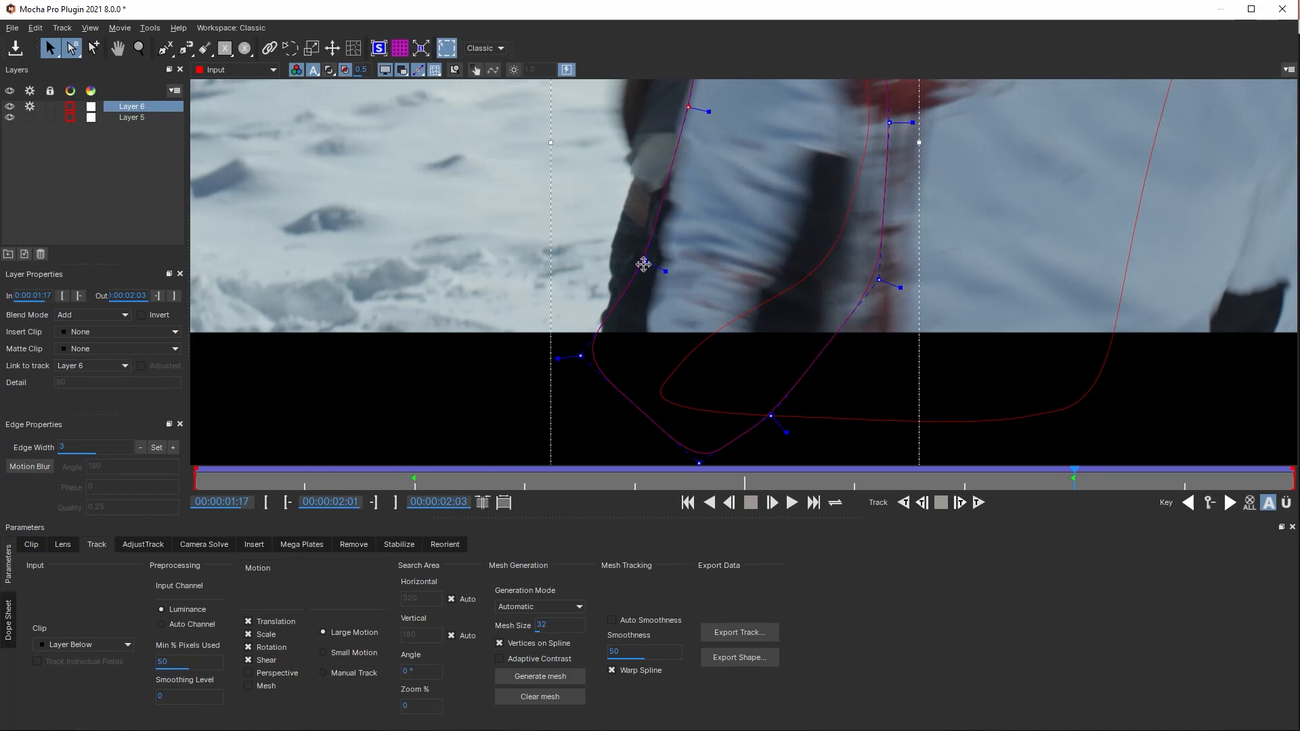
{"action": "left_click_drag", "start_coordinate": [644, 265], "coordinate": [650, 267]}
{"action": "left_click_drag", "start_coordinate": [581, 355], "coordinate": [640, 381]}
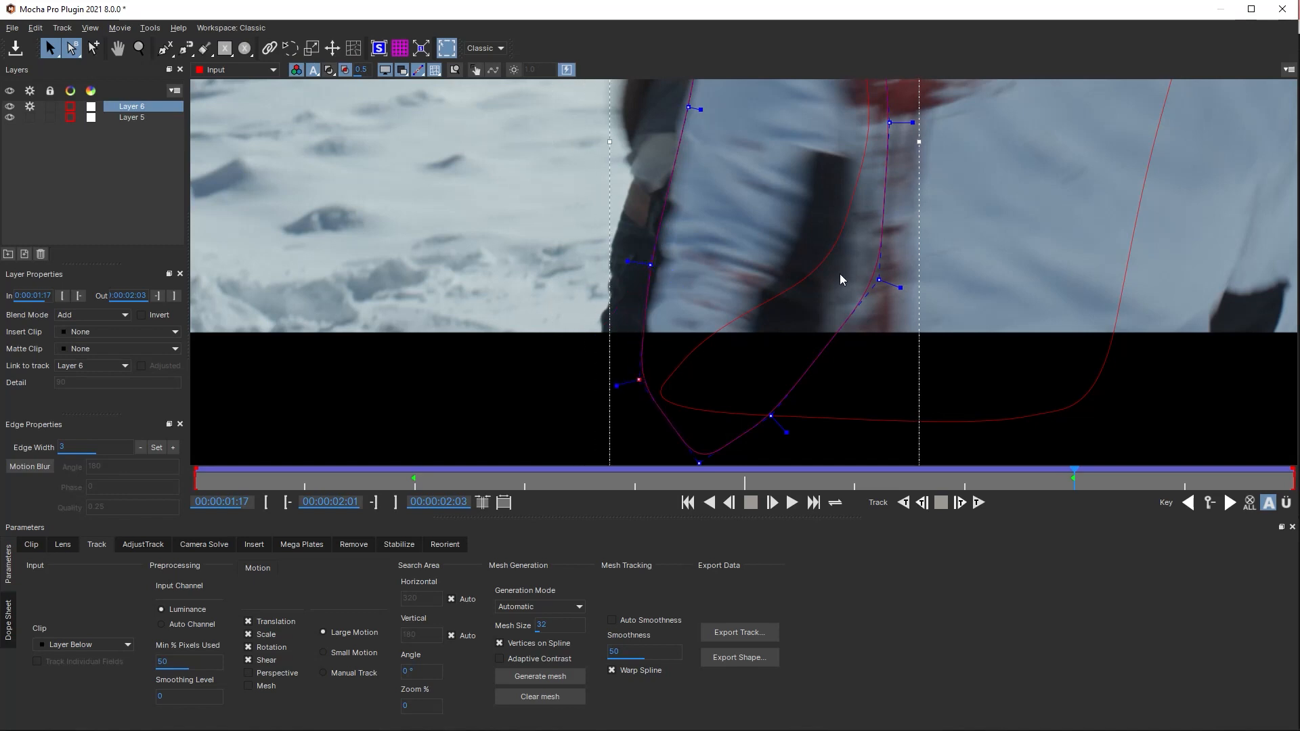
- Review the arm spline in playback, and at 00:00:02:02 shift the entire spline back over the sleeve
{"action": "key", "text": "space"}
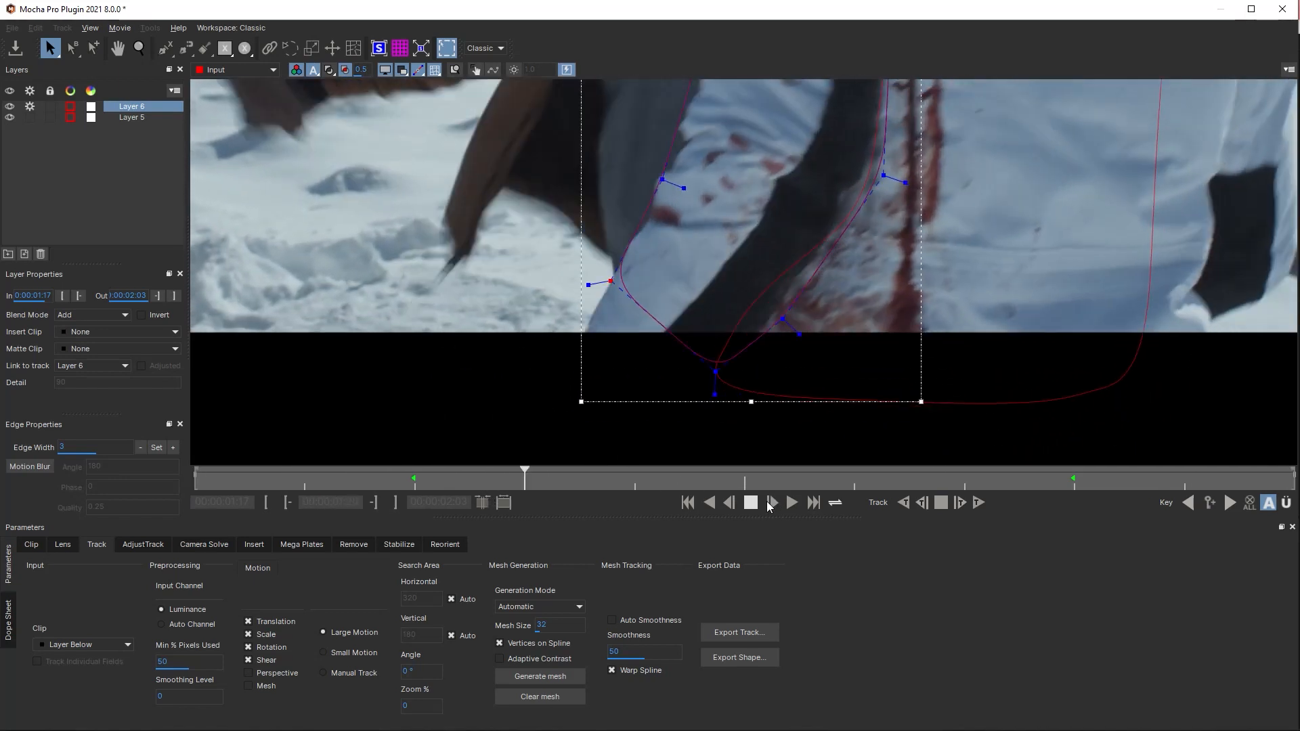
{"action": "left_click", "coordinate": [688, 503]}
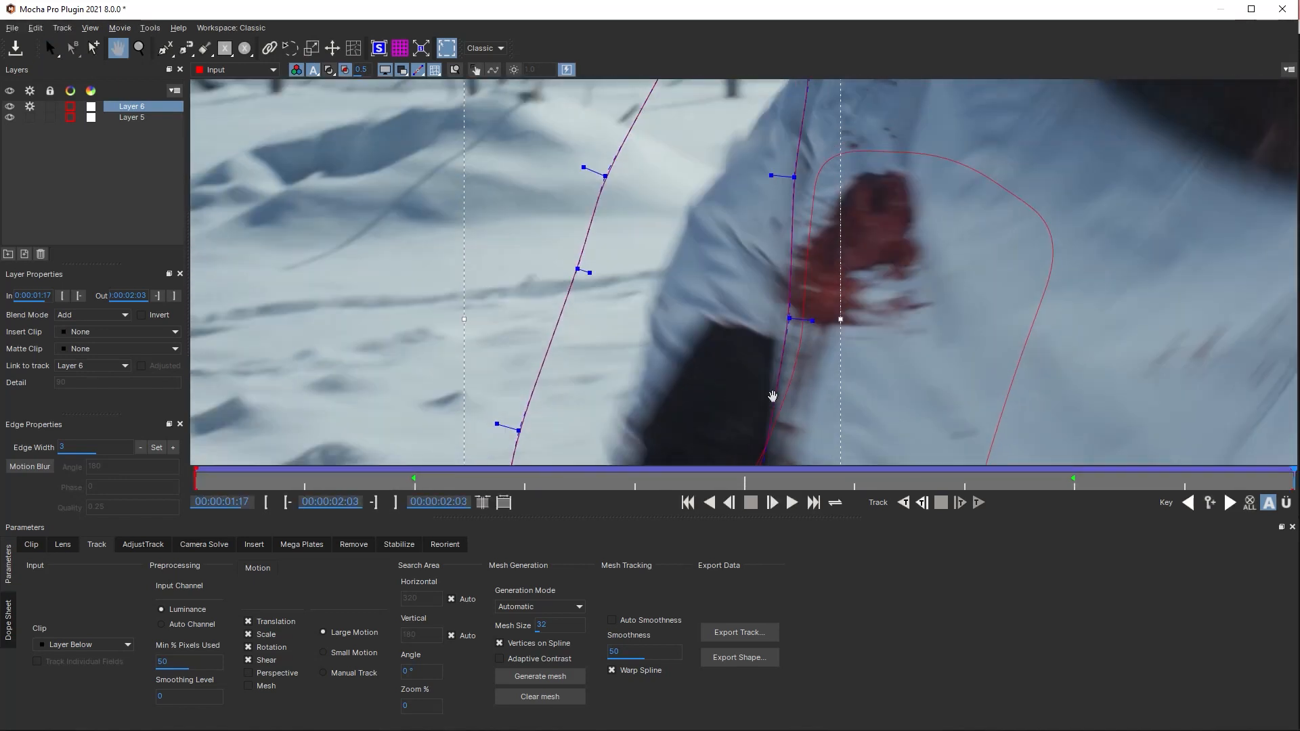
{"action": "left_click", "coordinate": [1073, 486]}
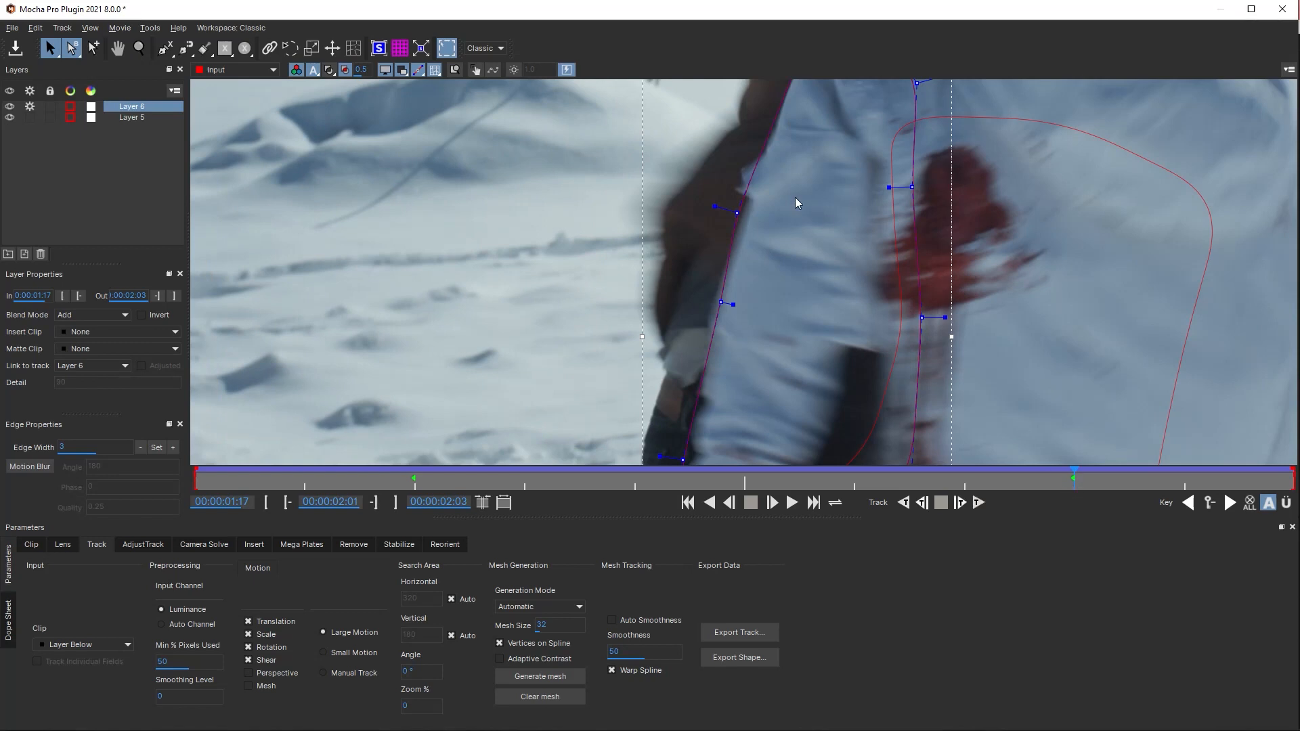
{"action": "key", "text": "x"}
{"action": "mouse_move", "coordinate": [790, 241]}
{"action": "left_mouse_down"}
{"action": "mouse_move", "coordinate": [690, 359]}
{"action": "mouse_move", "coordinate": [770, 88]}
{"action": "mouse_move", "coordinate": [770, 229]}
{"action": "left_mouse_up"}
{"action": "key", "text": "s"}
{"action": "left_click", "coordinate": [1183, 487]}
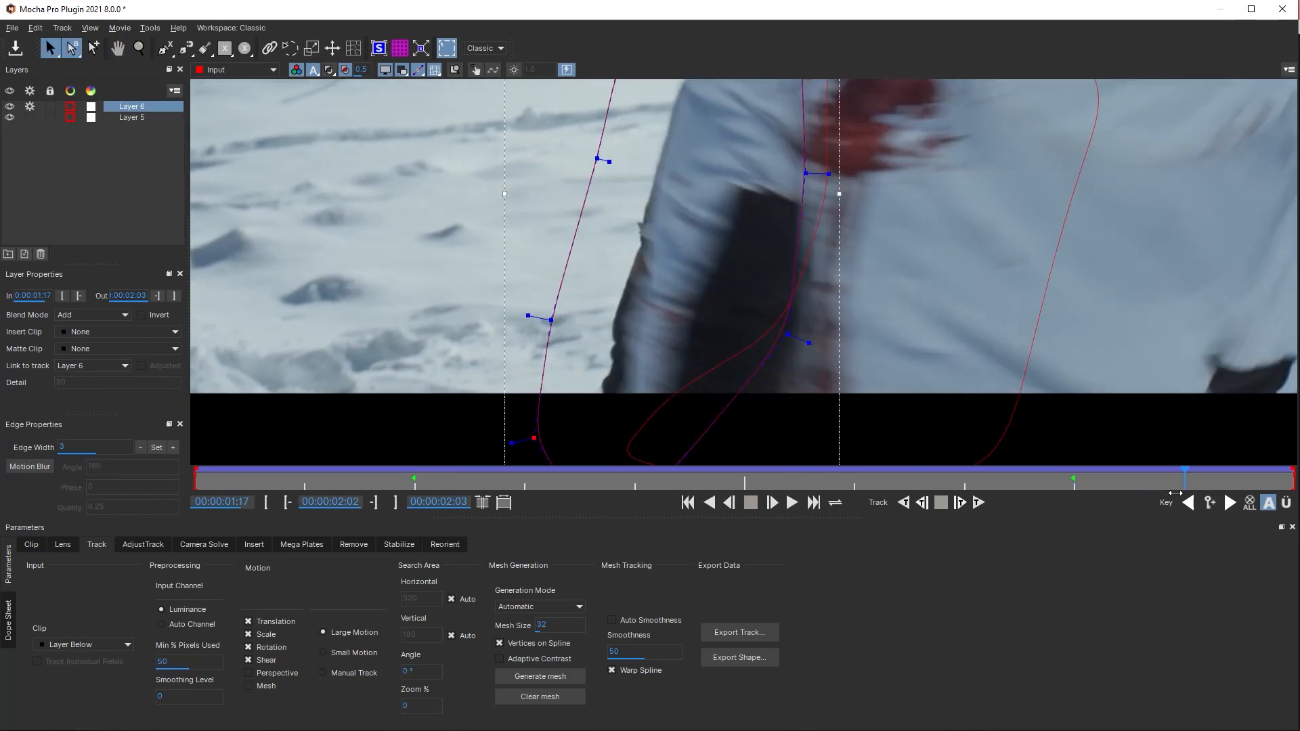
{"action": "key", "text": "*"}
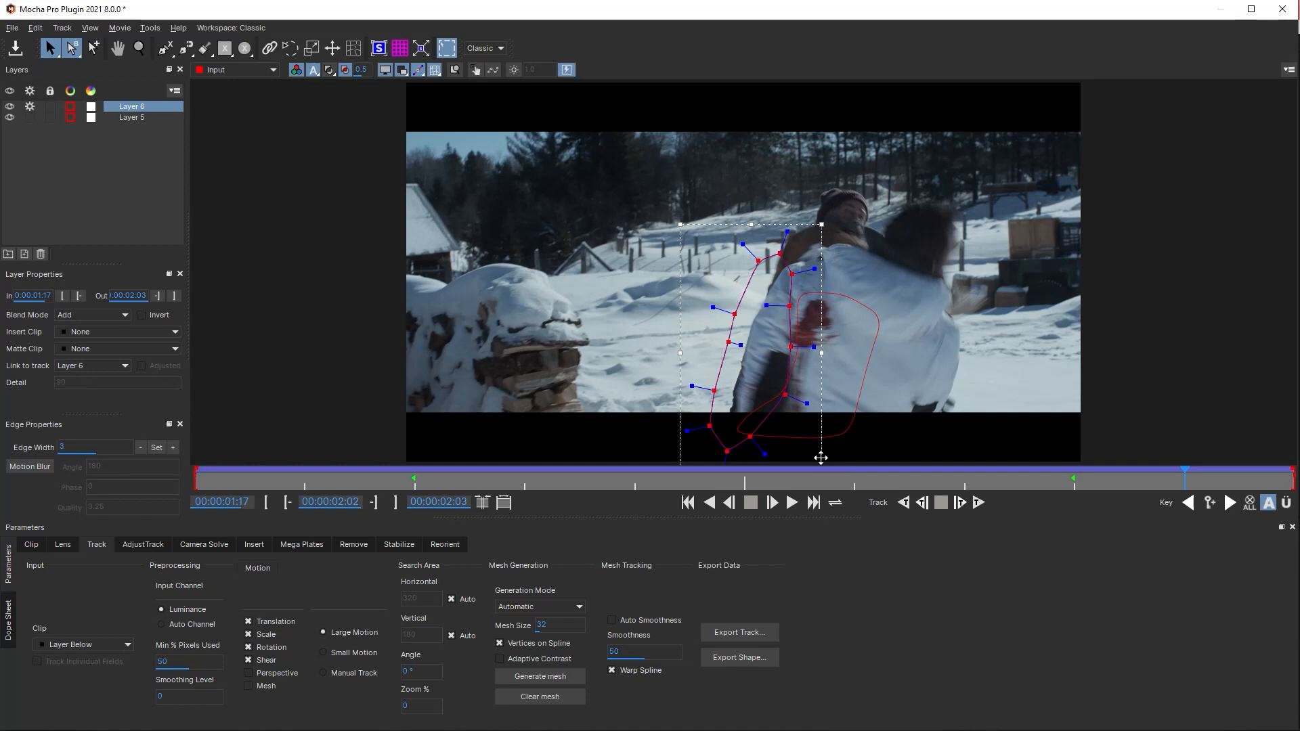
{"action": "left_click_drag", "start_coordinate": [727, 453], "coordinate": [742, 466]}
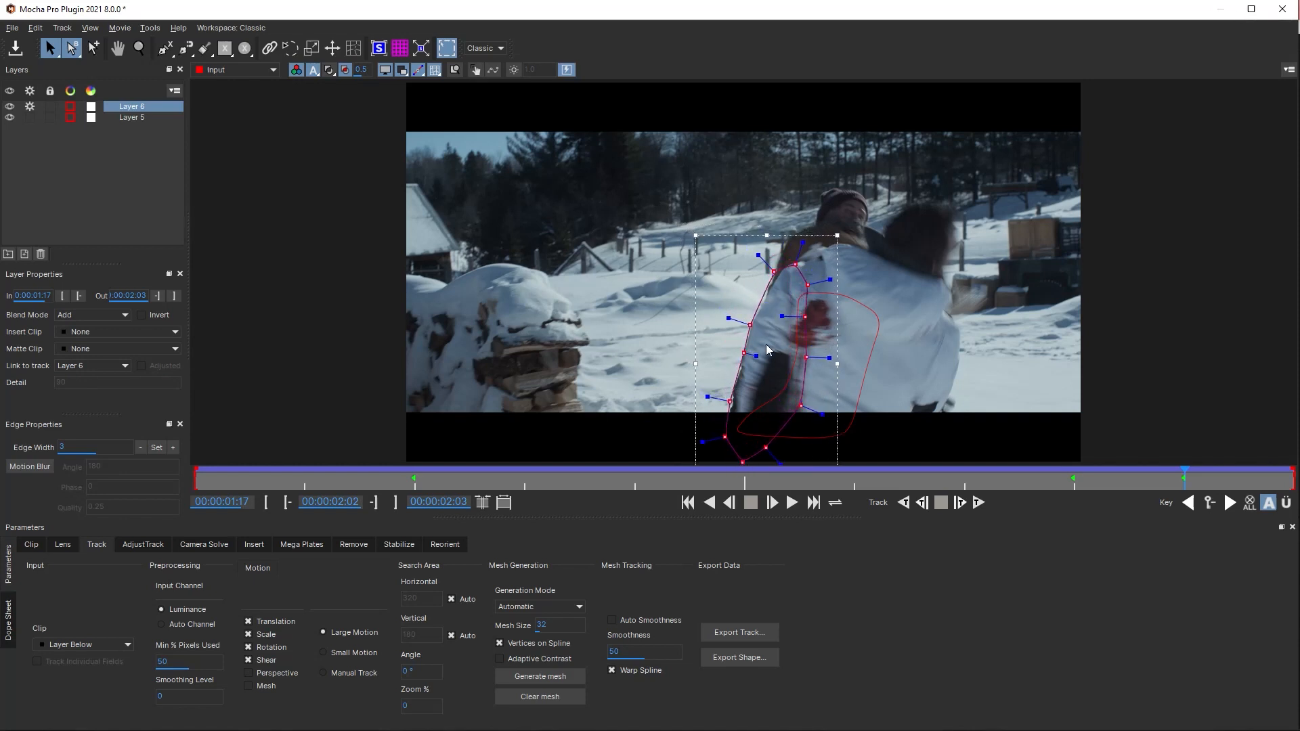
- At 00:00:02:02, pull the arm spline's upper outer-edge point inward to the shoulder of the sleeve
{"action": "key", "text": "z"}
{"action": "left_click_drag", "start_coordinate": [760, 366], "coordinate": [886, 47]}
{"action": "key", "text": "x"}
{"action": "left_click_drag", "start_coordinate": [846, 151], "coordinate": [789, 344]}
{"action": "left_click_drag", "start_coordinate": [766, 257], "coordinate": [786, 269]}
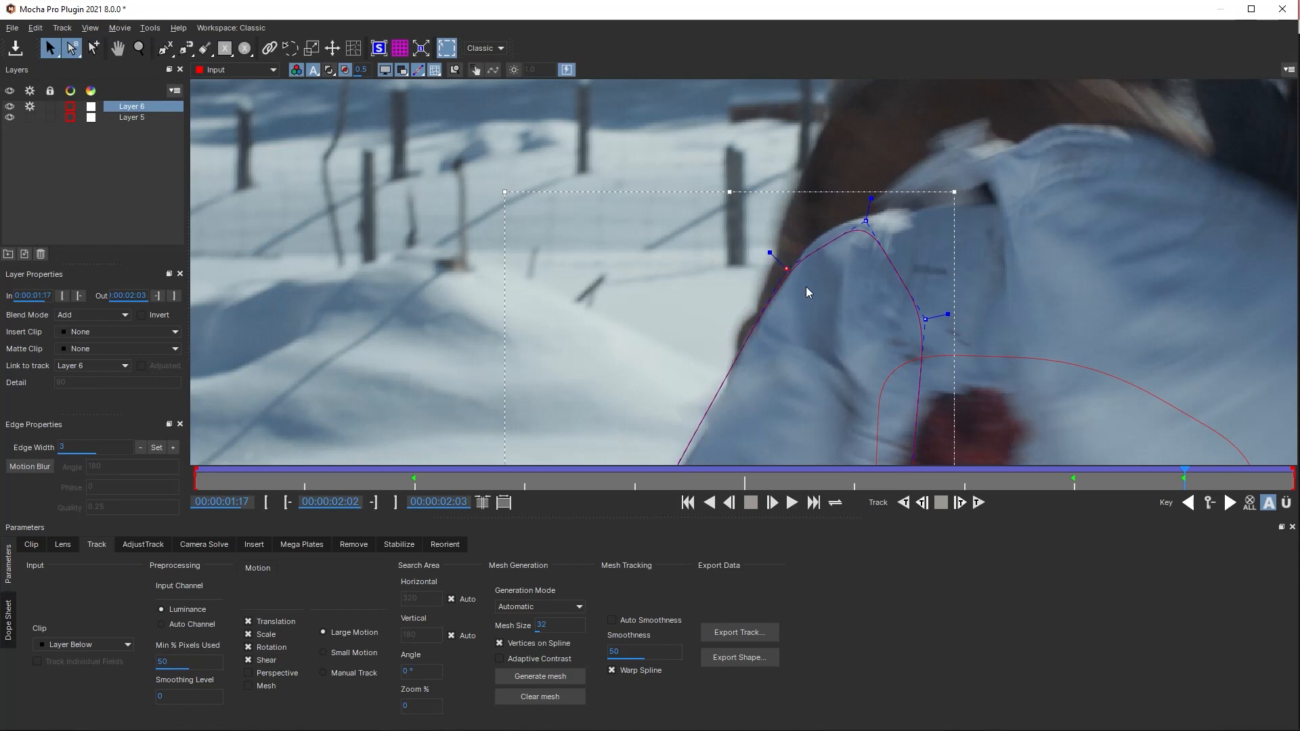
- Fit the arm spline's mid and lower outer-edge points to the sleeve edge at 00:00:02:02
{"action": "left_click_drag", "start_coordinate": [838, 397], "coordinate": [899, 76]}
{"action": "left_click_drag", "start_coordinate": [827, 301], "coordinate": [775, 289]}
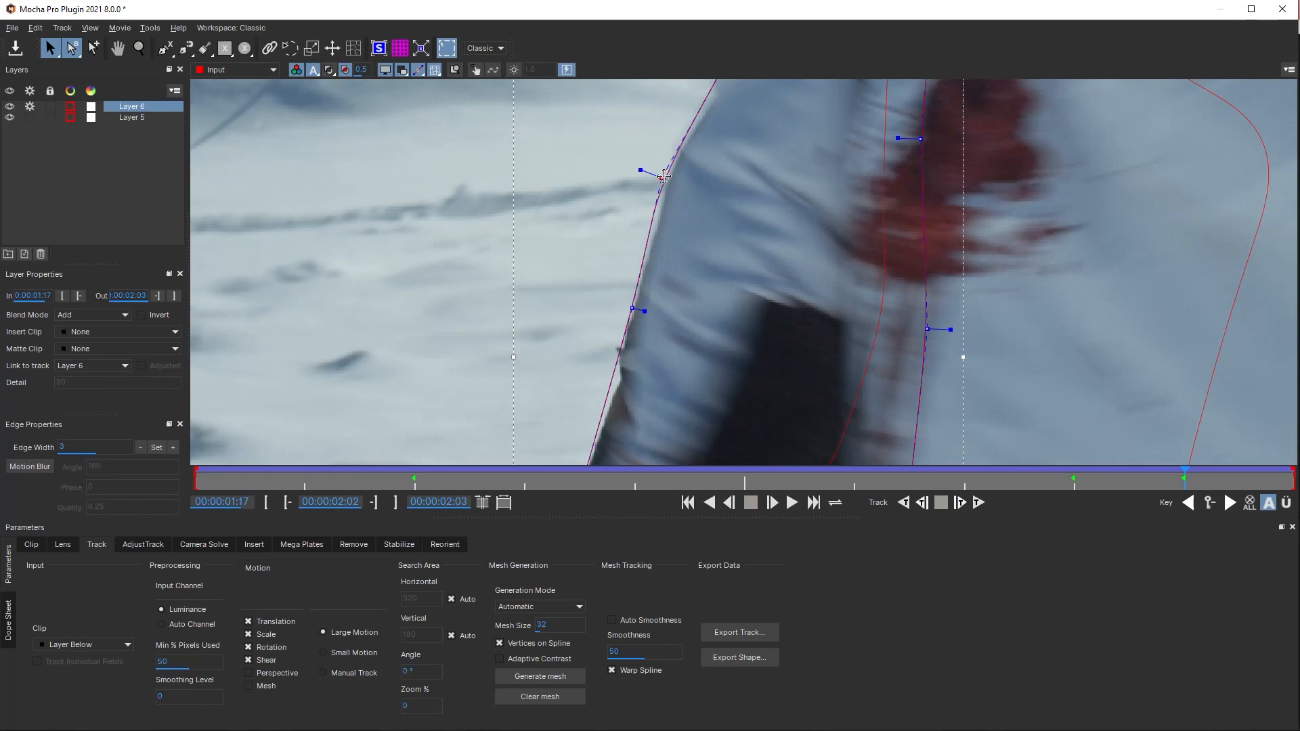
{"action": "left_click_drag", "start_coordinate": [662, 178], "coordinate": [674, 163]}
{"action": "key", "text": "x"}
{"action": "left_click_drag", "start_coordinate": [704, 359], "coordinate": [624, 263]}
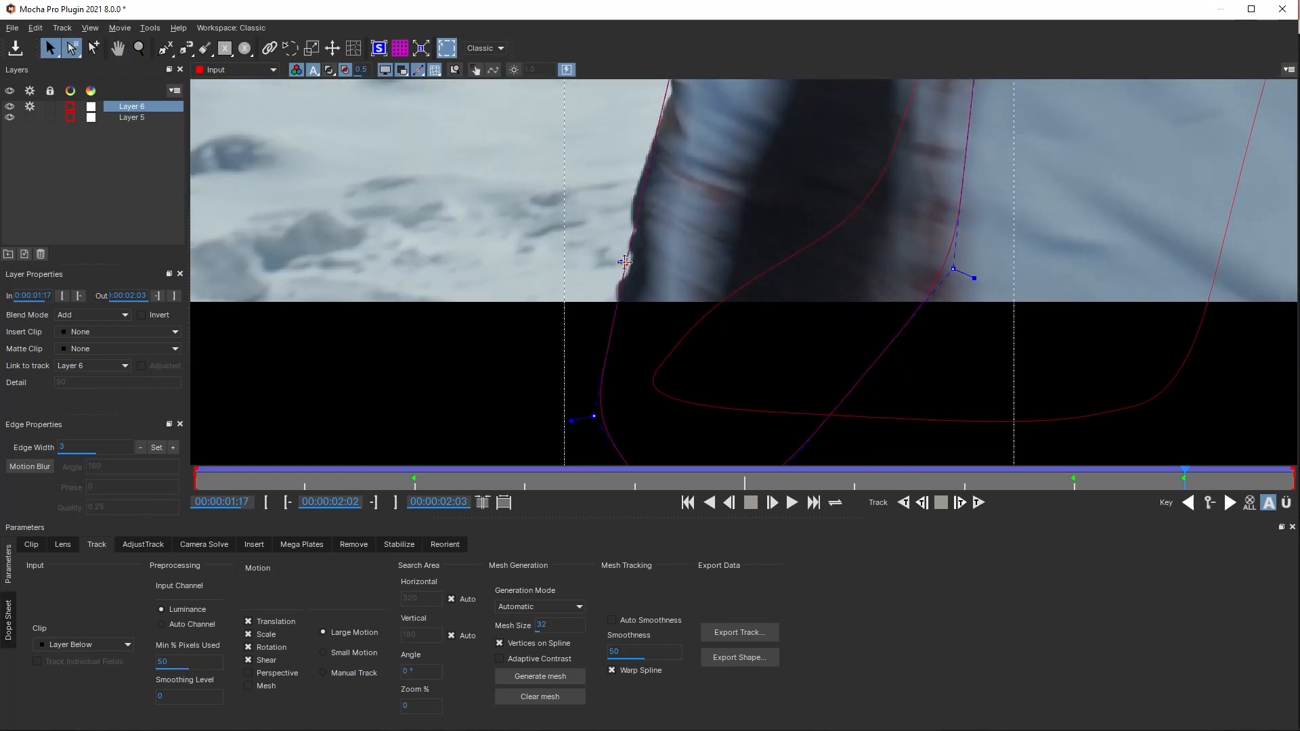
{"action": "key", "text": "x"}
{"action": "left_click_drag", "start_coordinate": [868, 223], "coordinate": [659, 491]}
- Go to the last frame, 00:00:02:03, and shift the entire arm spline back over the sleeve
{"action": "left_click_drag", "start_coordinate": [1225, 483], "coordinate": [1285, 488]}
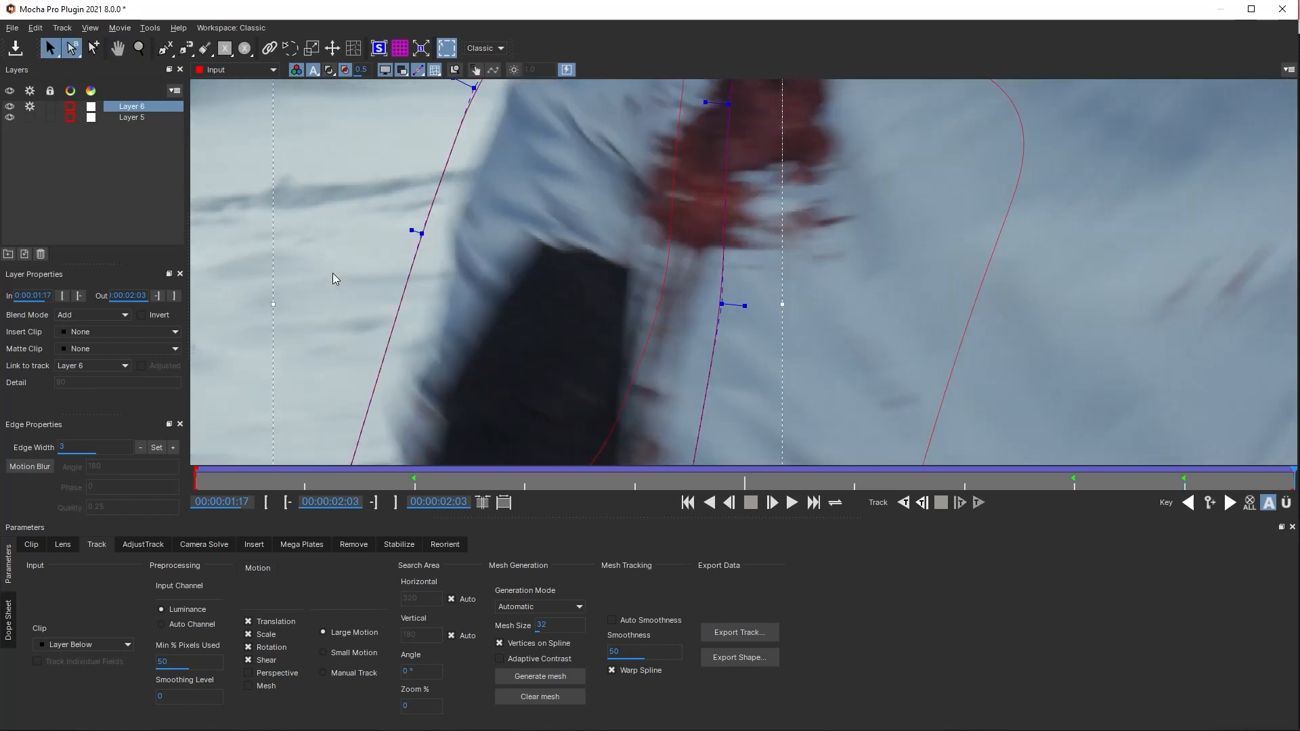
{"action": "key", "text": "asterisk"}
{"action": "left_click_drag", "start_coordinate": [657, 247], "coordinate": [896, 478]}
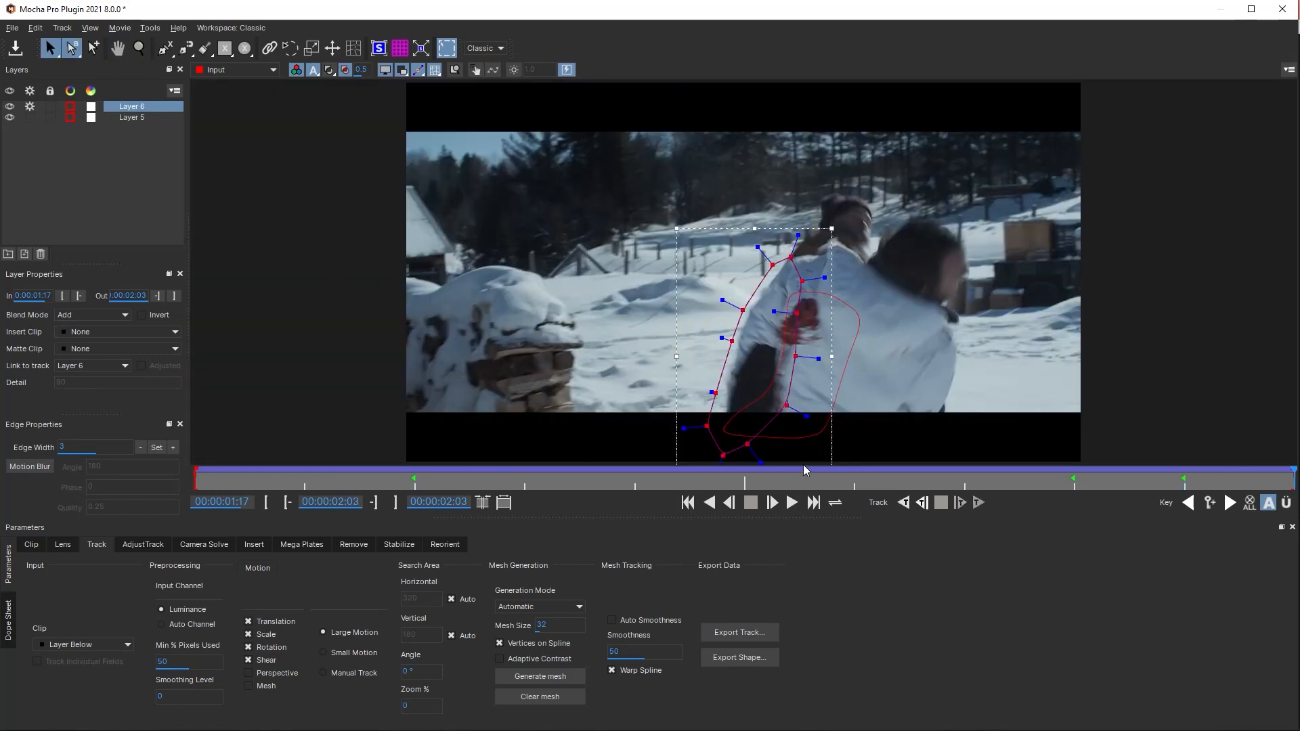
{"action": "left_click_drag", "start_coordinate": [757, 458], "coordinate": [756, 454]}
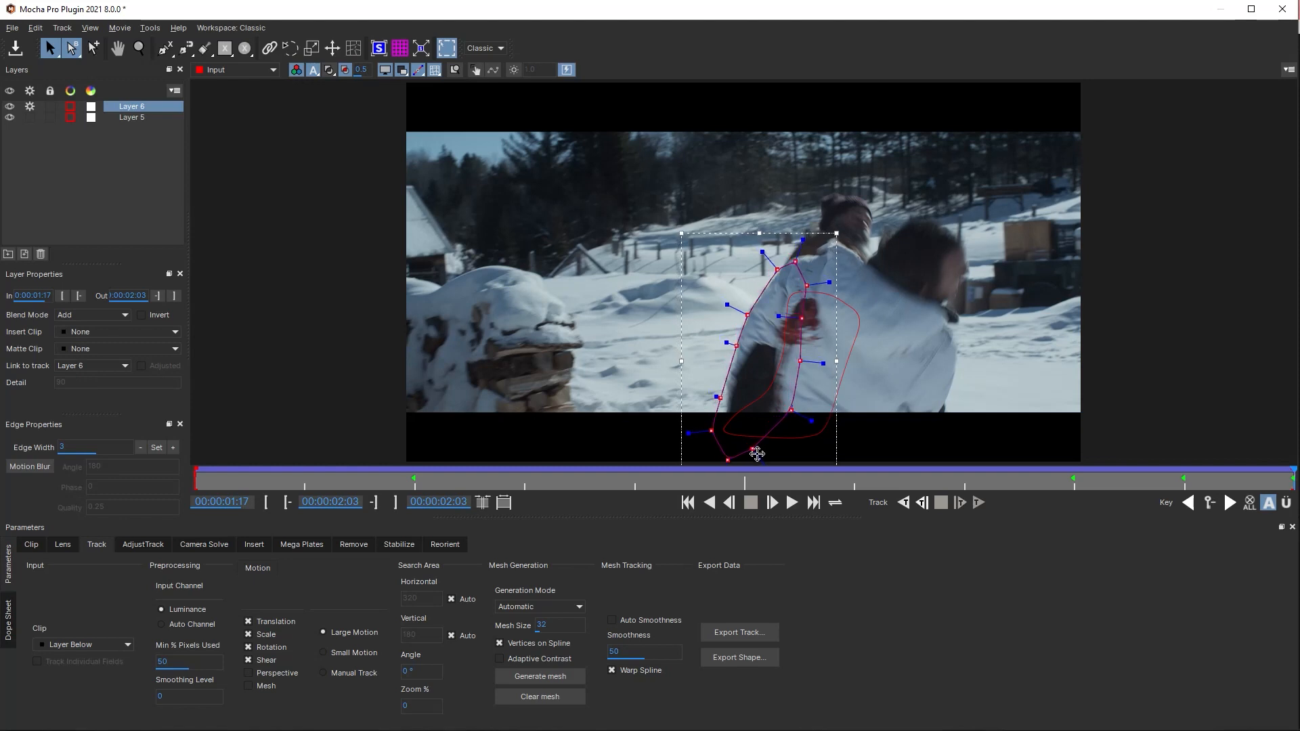
- At 00:00:02:03, move the arm spline's individual outer-edge points inward so they follow the sleeve and cuff
{"action": "key", "text": "z"}
{"action": "left_click_drag", "start_coordinate": [717, 431], "coordinate": [798, 319]}
{"action": "key", "text": "x"}
{"action": "left_click_drag", "start_coordinate": [766, 377], "coordinate": [767, 204]}
{"action": "key", "text": "s"}
{"action": "left_click_drag", "start_coordinate": [652, 377], "coordinate": [695, 379]}
{"action": "left_click_drag", "start_coordinate": [681, 255], "coordinate": [711, 266]}
{"action": "key", "text": "x"}
{"action": "left_click_drag", "start_coordinate": [818, 224], "coordinate": [711, 489]}
{"action": "left_click_drag", "start_coordinate": [807, 260], "coordinate": [646, 299]}
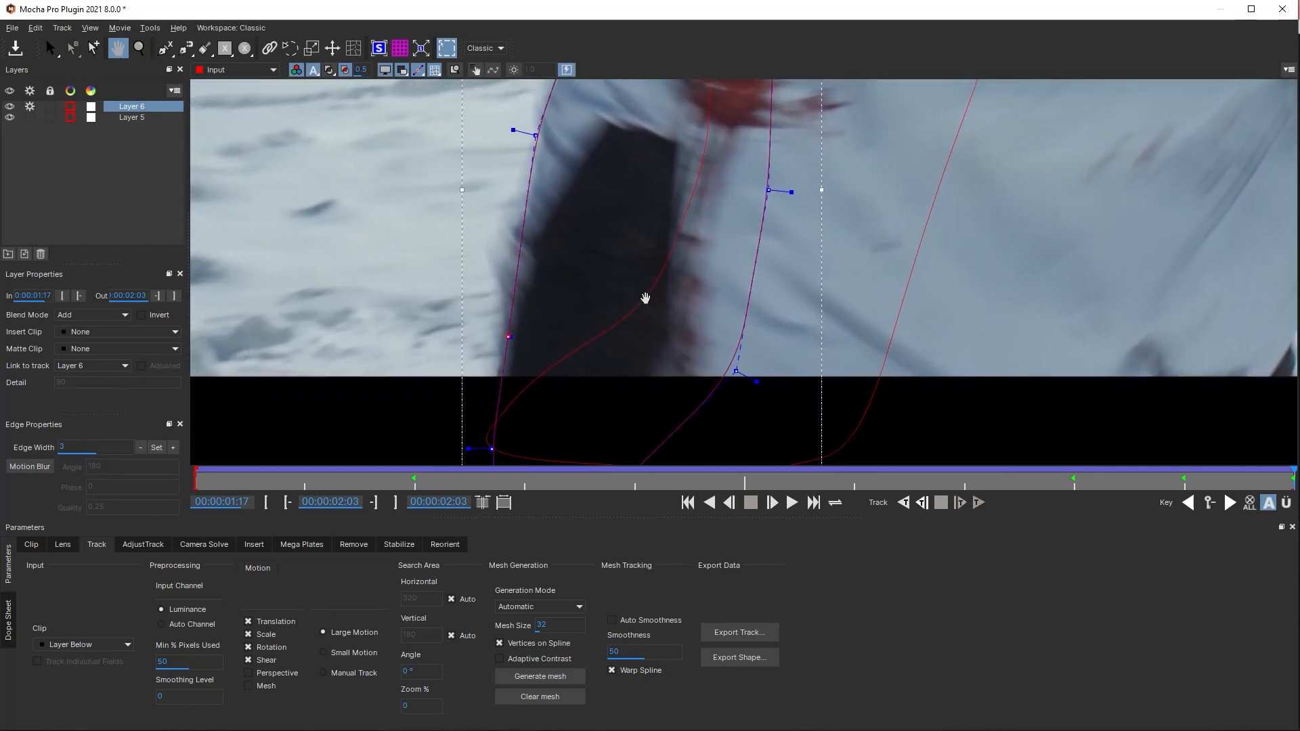
{"action": "key", "text": "s"}
- Close Mocha Pro with the roto saved, and return the After Effects comp to its first frame
{"action": "left_click", "coordinate": [1283, 9]}
{"action": "left_click", "coordinate": [840, 404]}
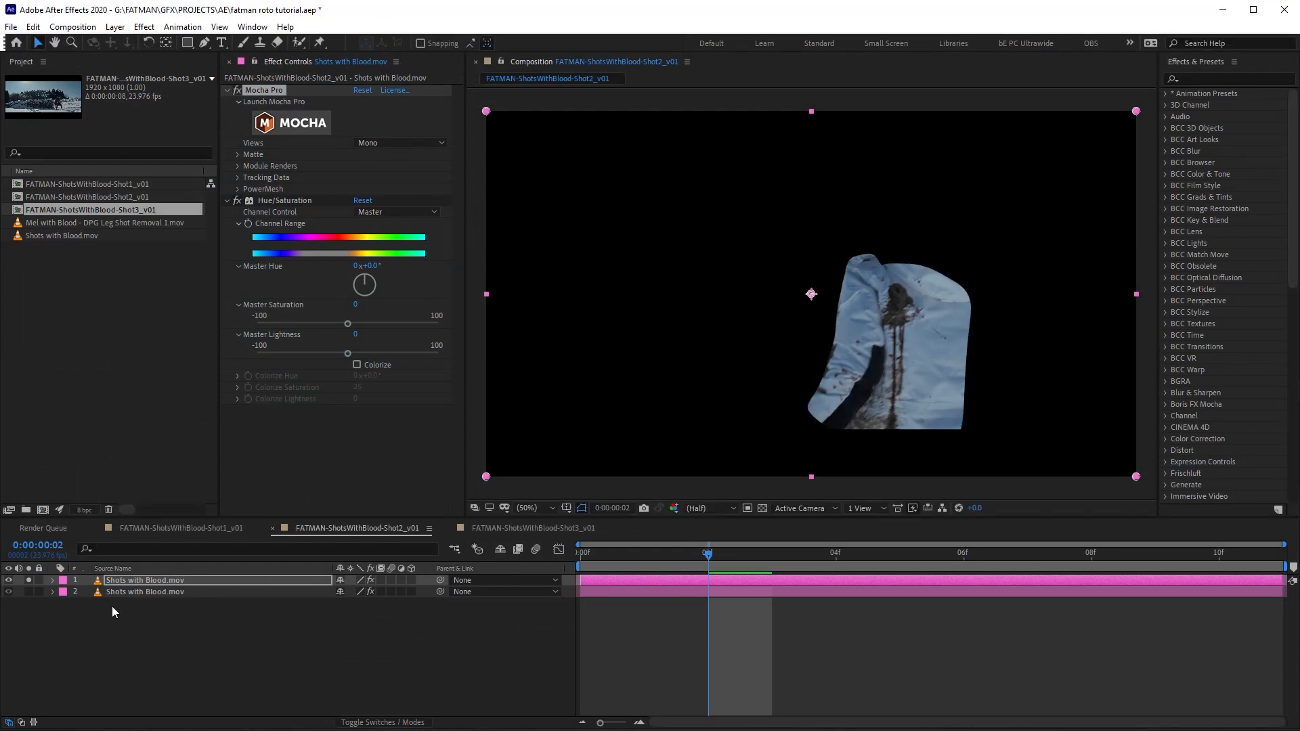
{"action": "left_click_drag", "start_coordinate": [659, 558], "coordinate": [602, 568]}
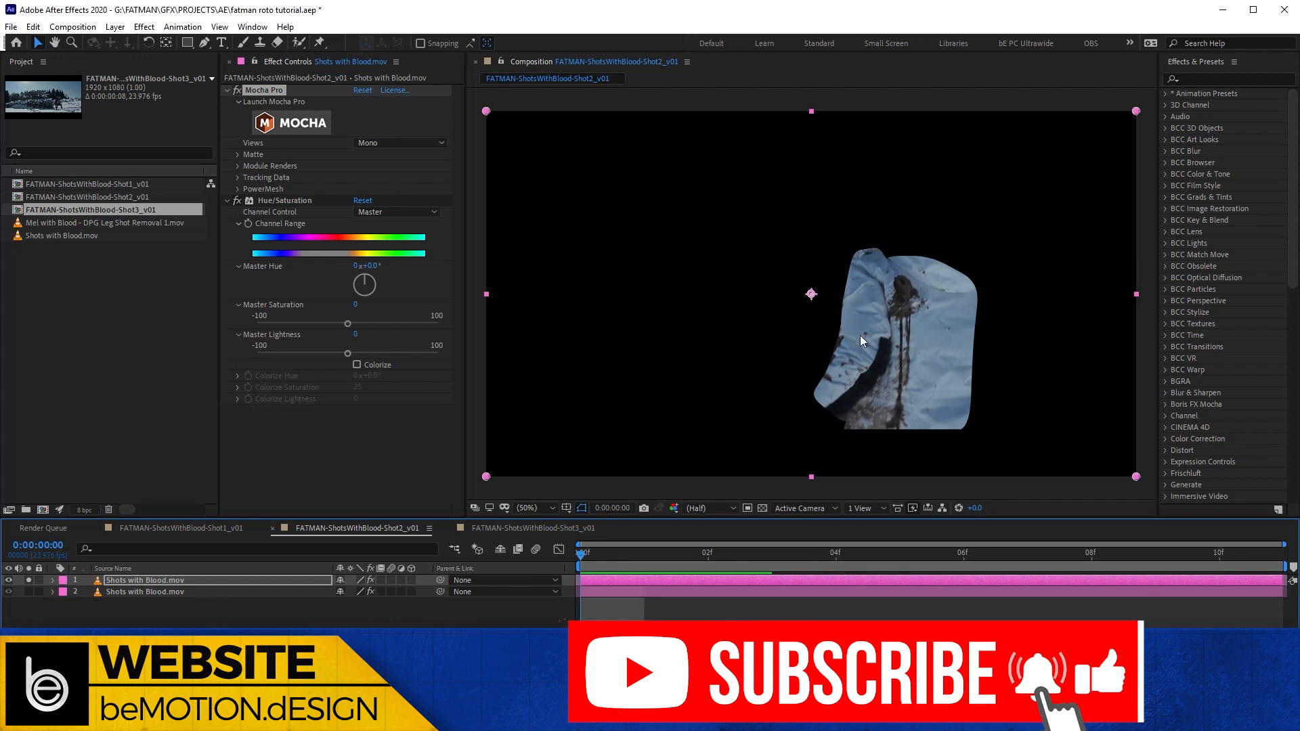
- Compare the Shot2 layer with its Mocha matte unapplied and viewed in black and white, and reapply the matte
{"action": "left_click", "coordinate": [227, 200]}
{"action": "left_click", "coordinate": [237, 154]}
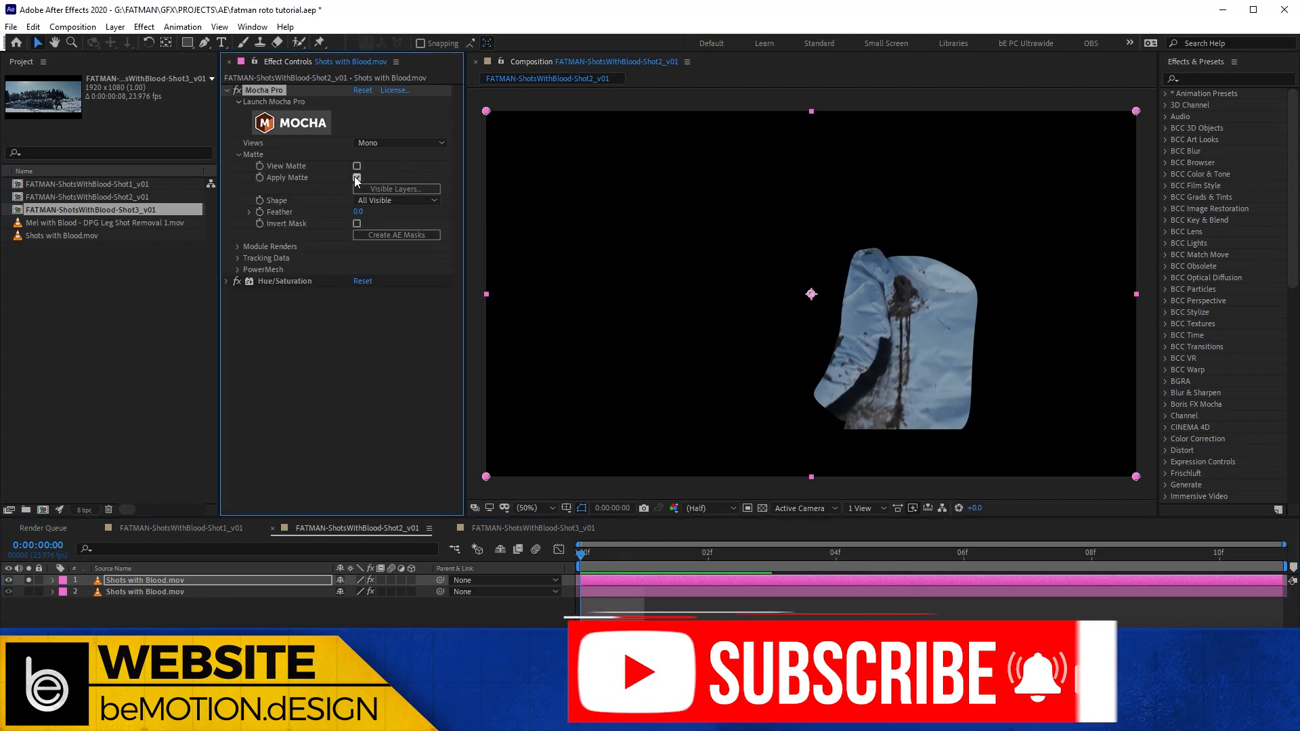
{"action": "left_click", "coordinate": [356, 178]}
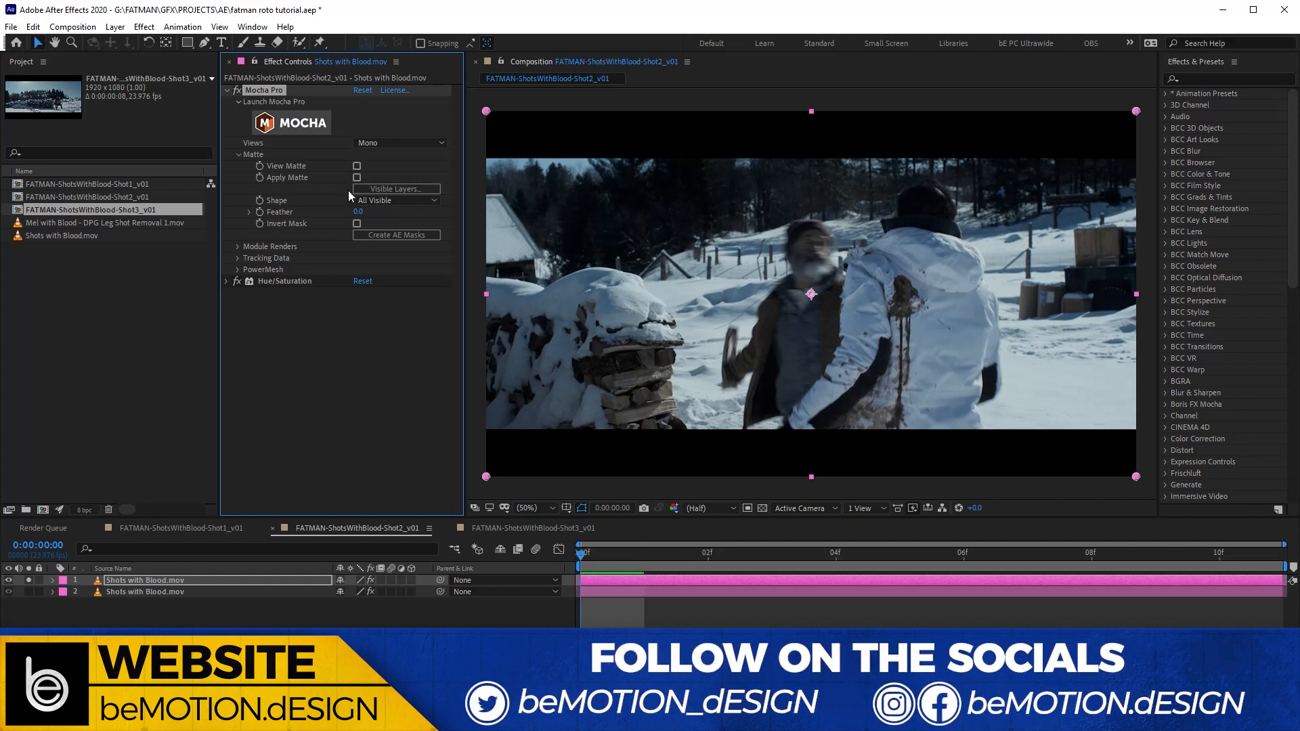
{"action": "left_click", "coordinate": [356, 166]}
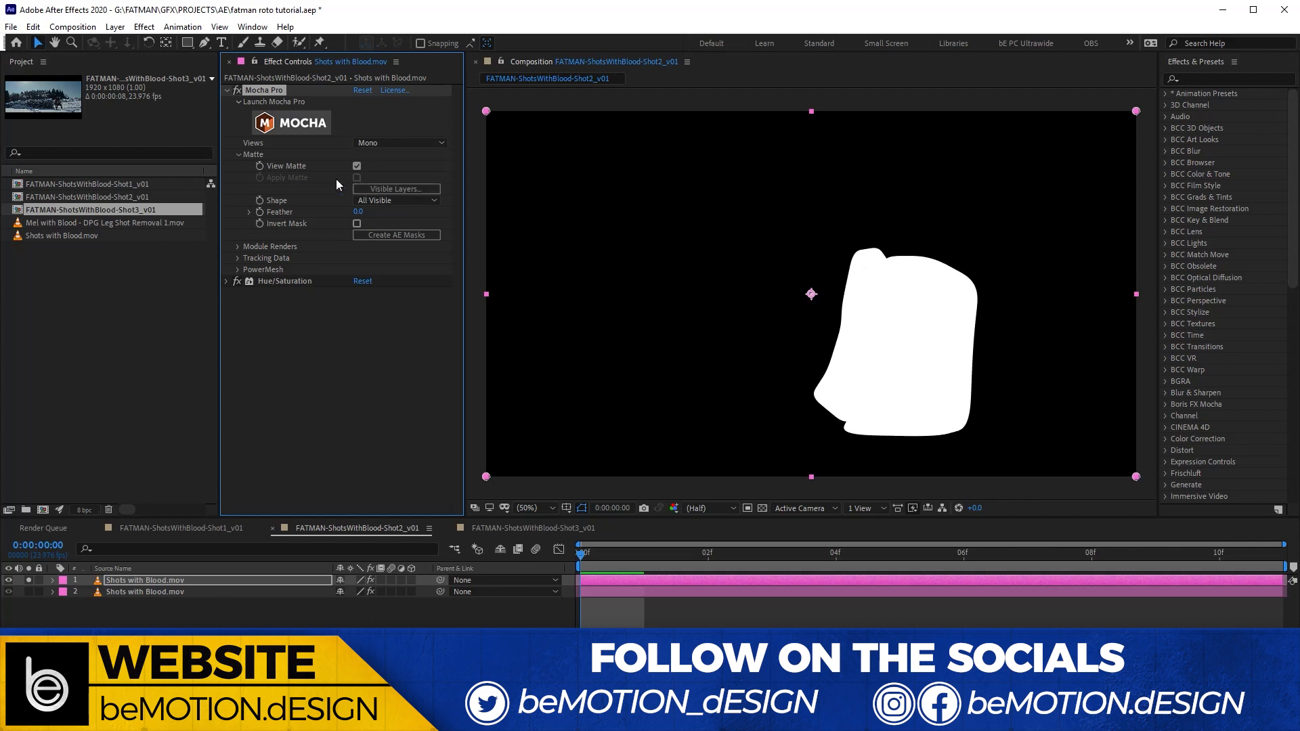
{"action": "left_click", "coordinate": [357, 166]}
{"action": "left_click", "coordinate": [357, 177]}
- Unsolo the upper layer, compare the jacket with Hue/Saturation off and on, and preview the corrected shot
{"action": "left_click", "coordinate": [237, 281]}
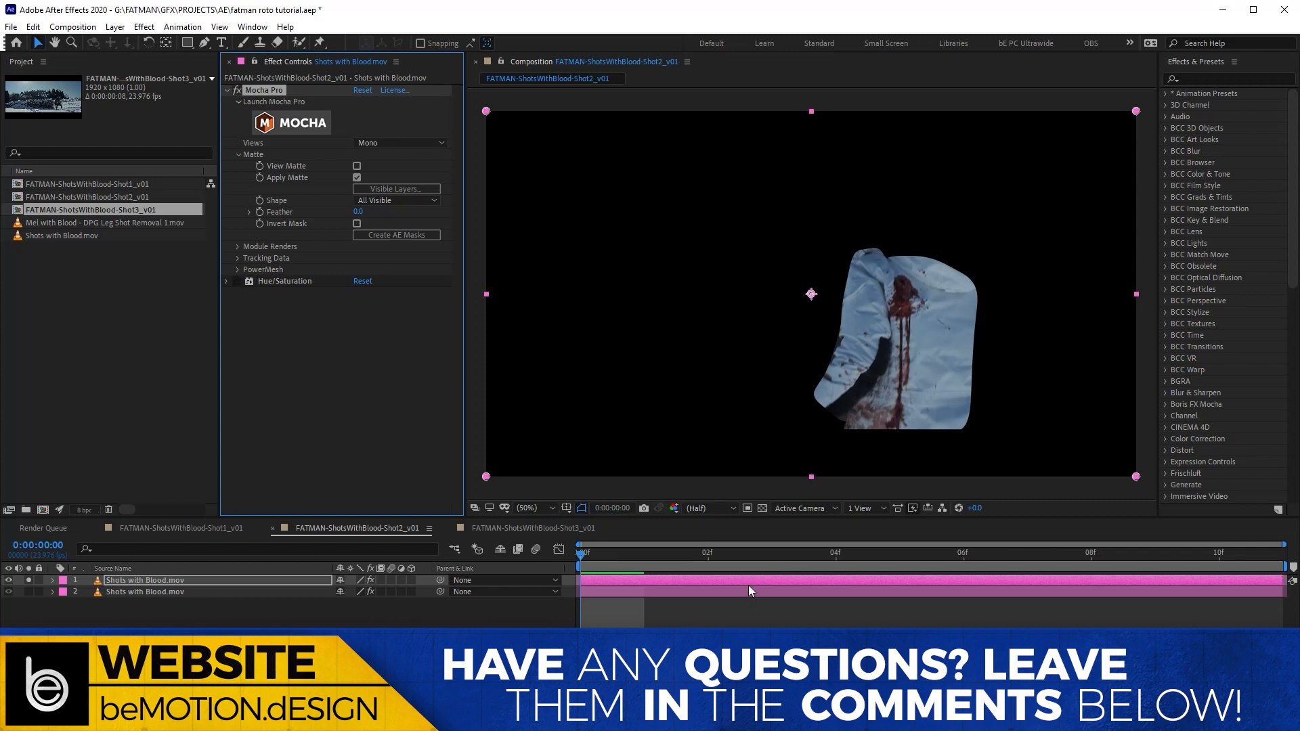
{"action": "left_click", "coordinate": [28, 580]}
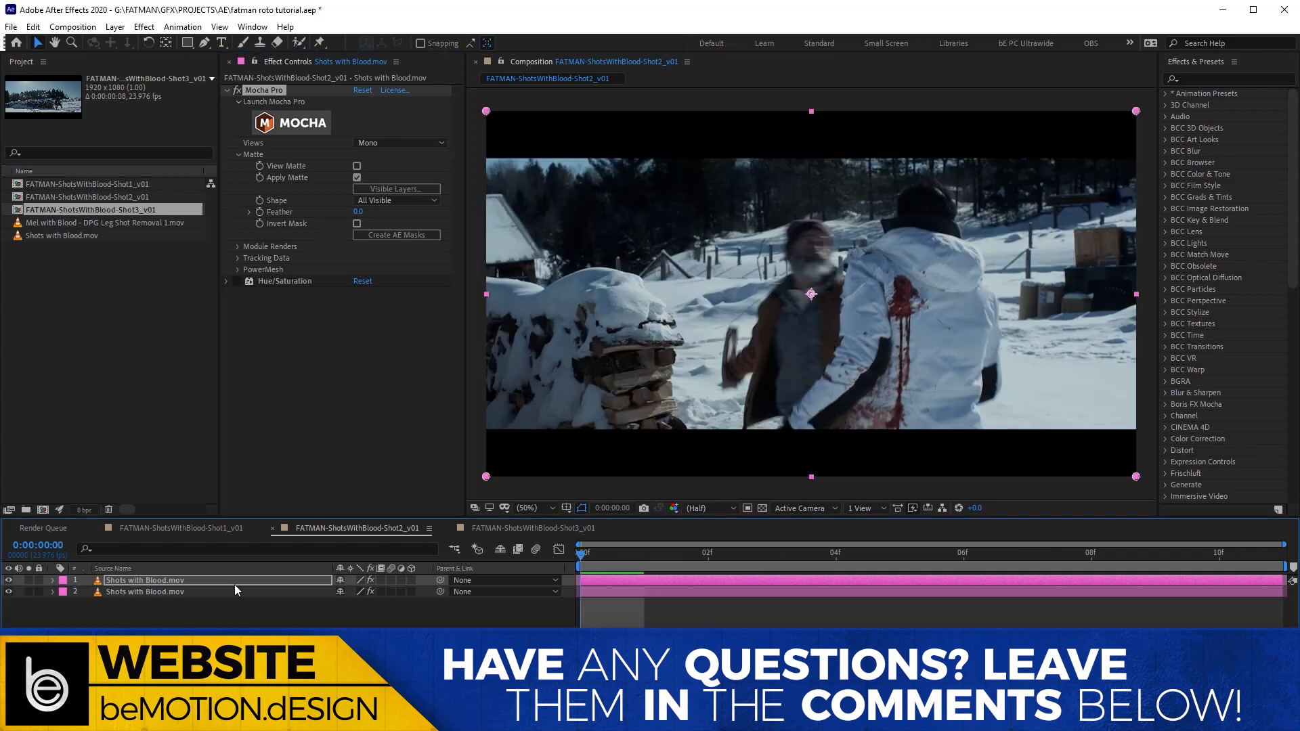
{"action": "left_click", "coordinate": [237, 281]}
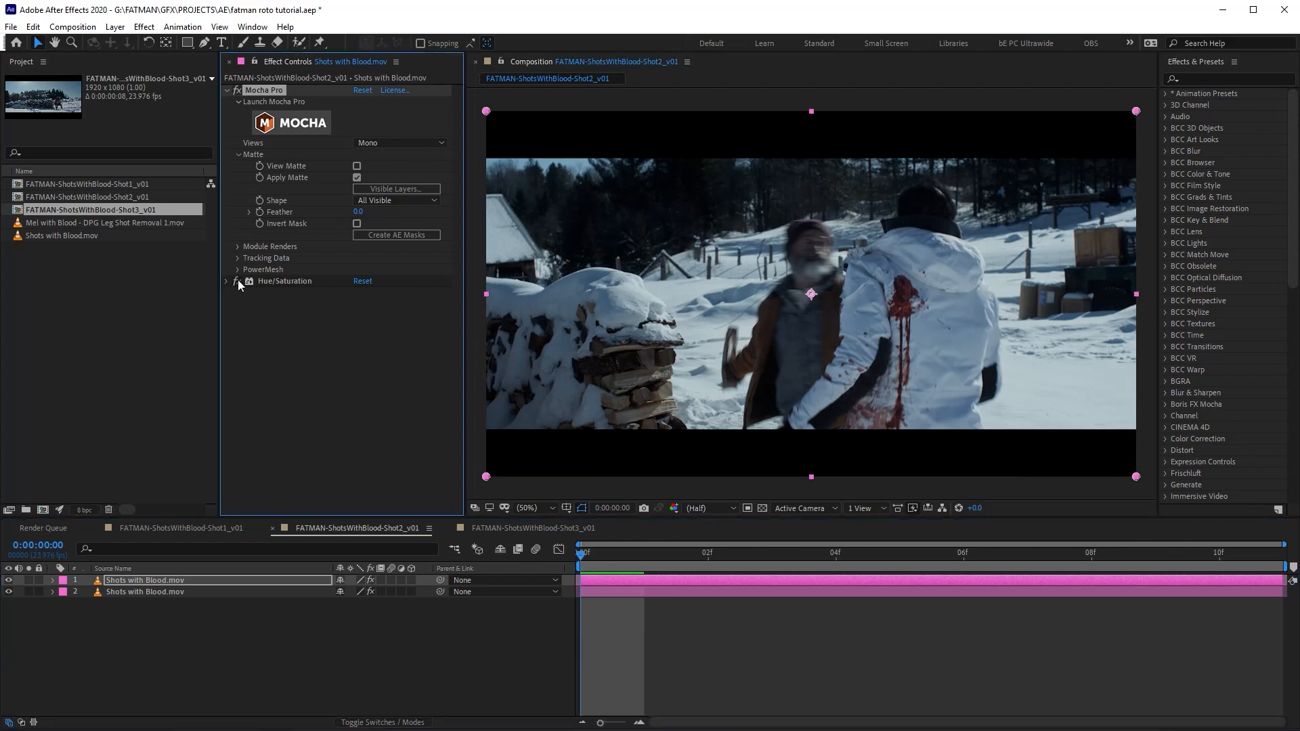
{"action": "left_click", "coordinate": [617, 554]}
{"action": "key", "text": "space"}
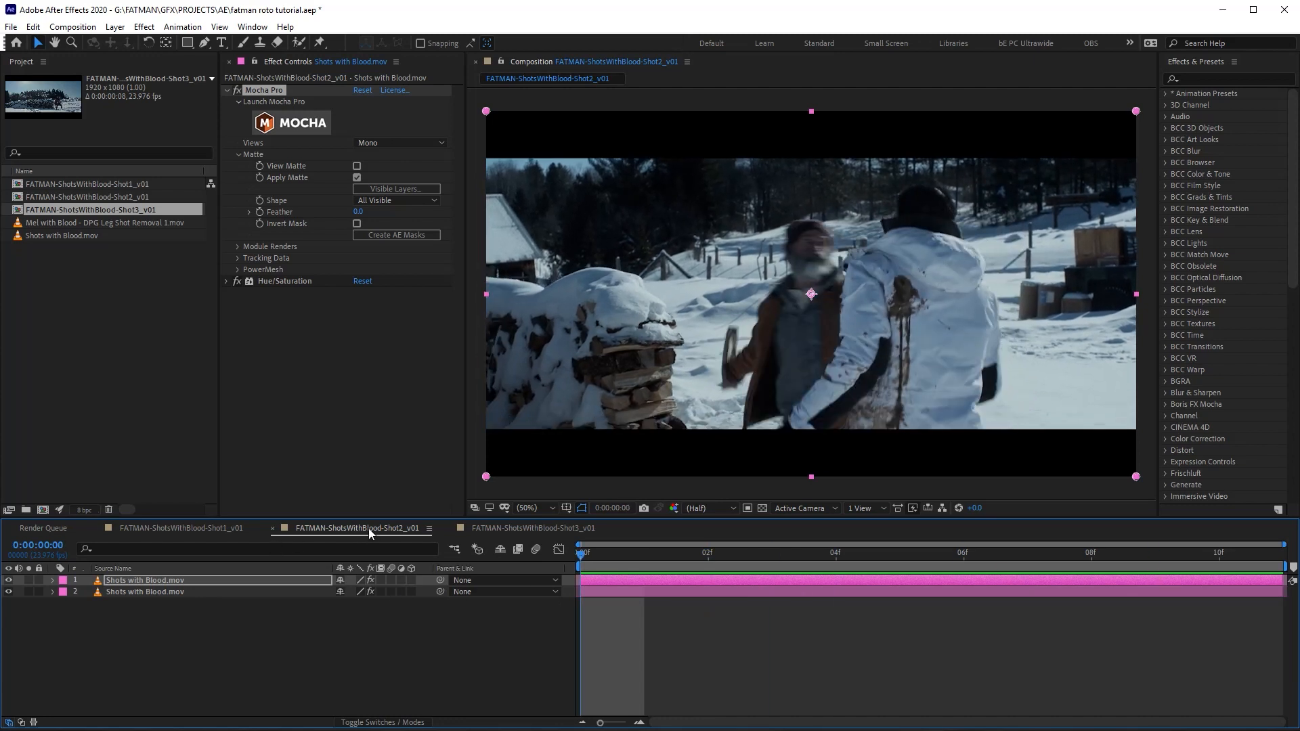
- Open the FATMAN-ShotsWithBlood-Shot3_v01 comp, solo the upper layer as well, and inspect its Mocha matte at 200%
{"action": "left_click", "coordinate": [532, 527]}
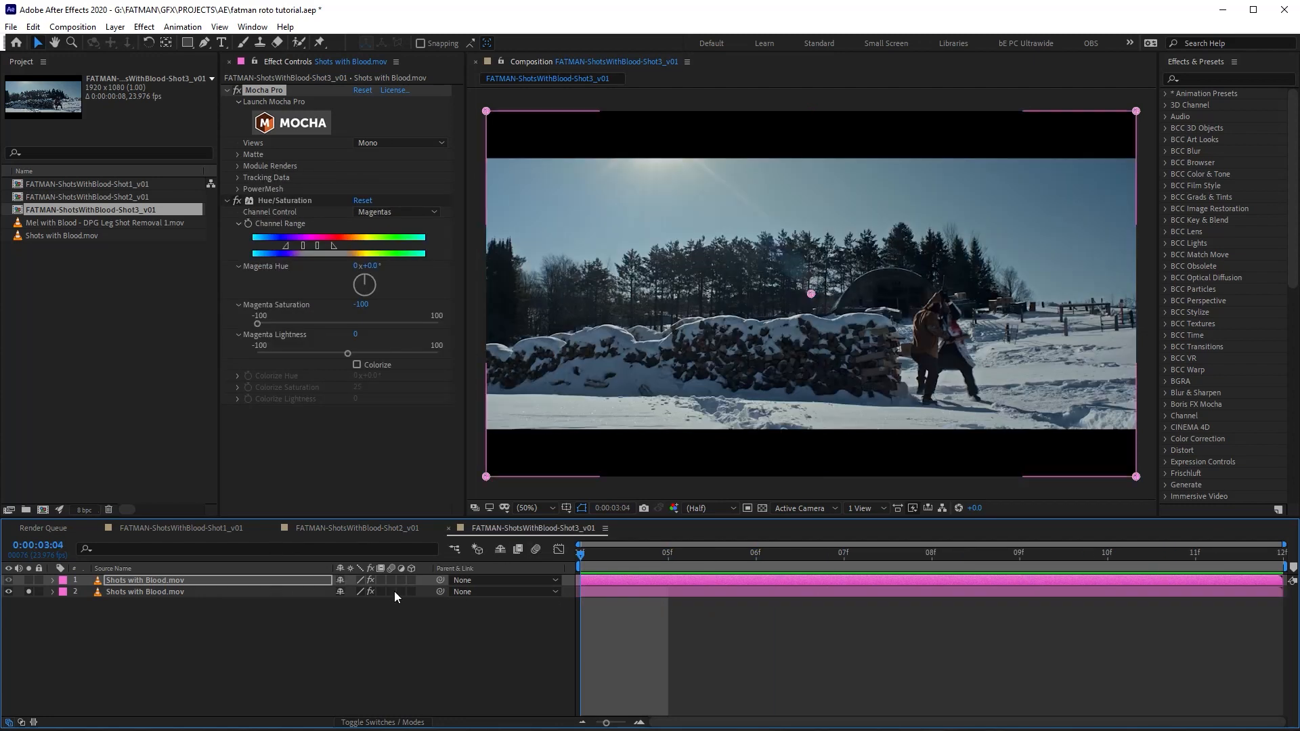
{"action": "left_click", "coordinate": [29, 580]}
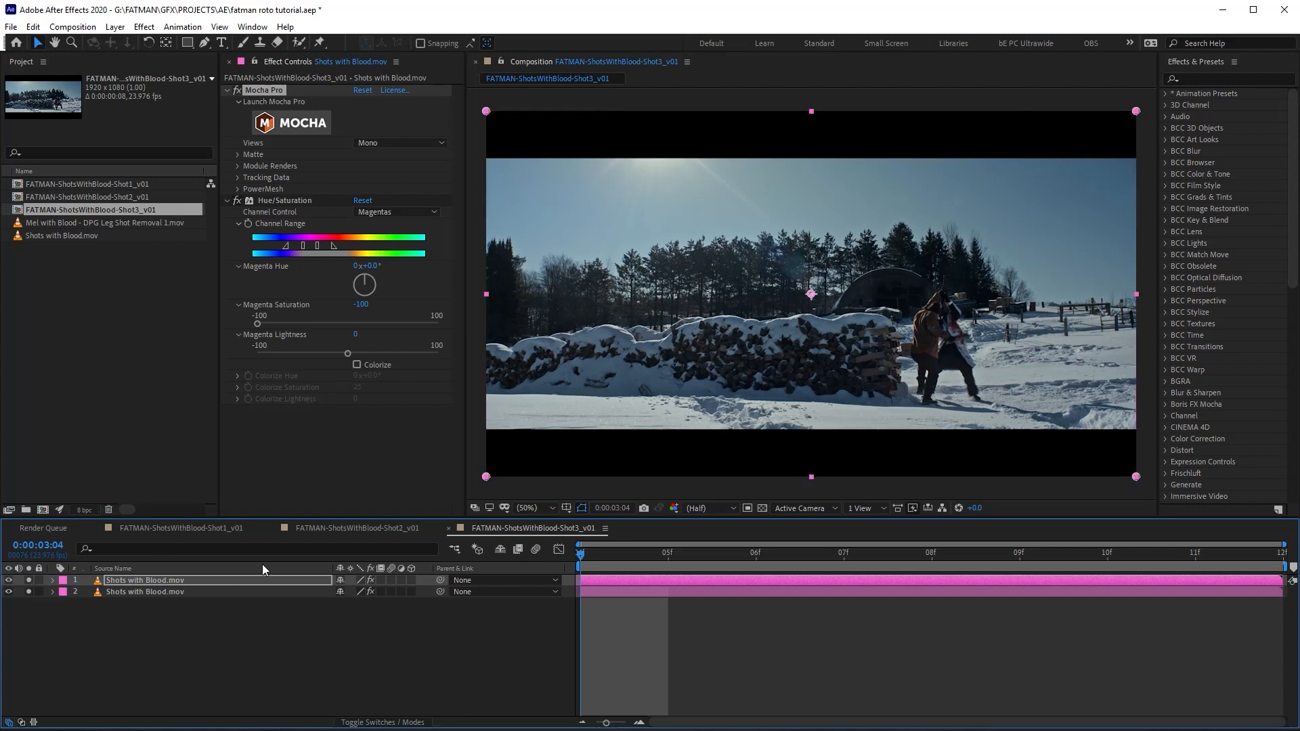
{"action": "left_click", "coordinate": [236, 156]}
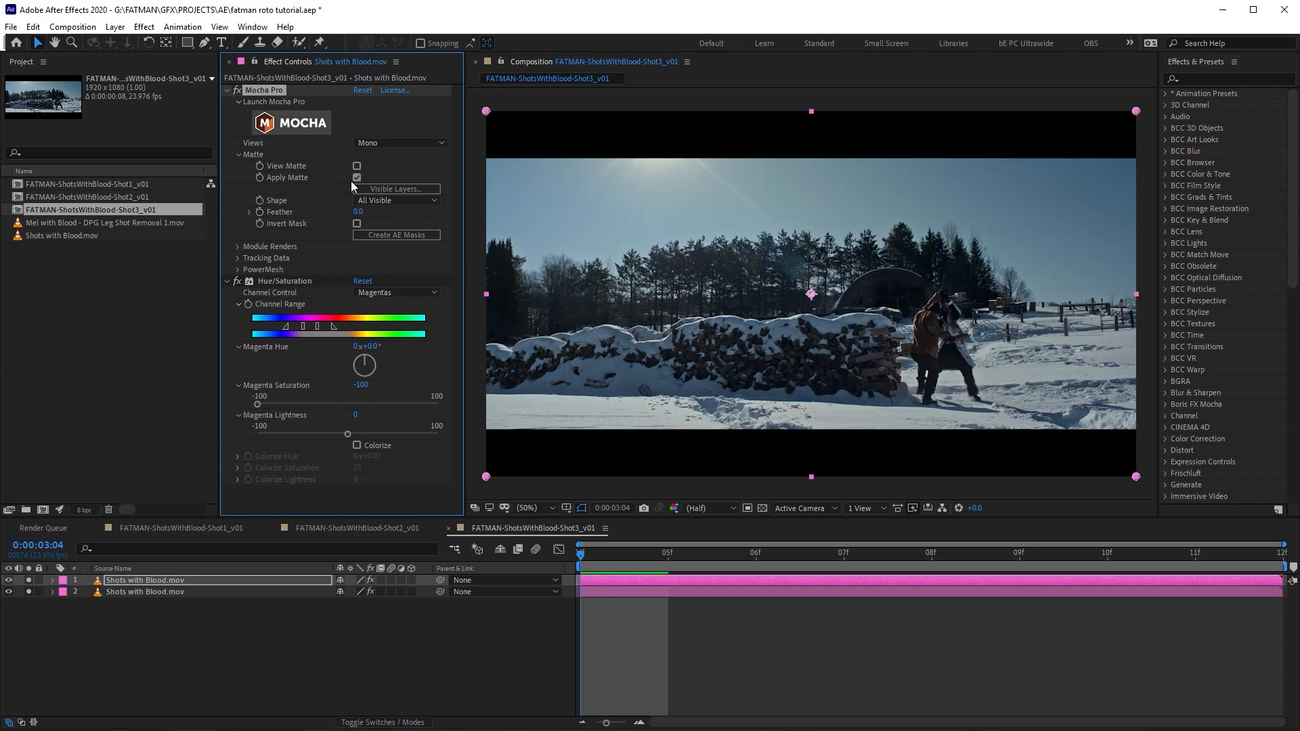
{"action": "right_click", "coordinate": [355, 164]}
{"action": "left_click", "coordinate": [358, 173]}
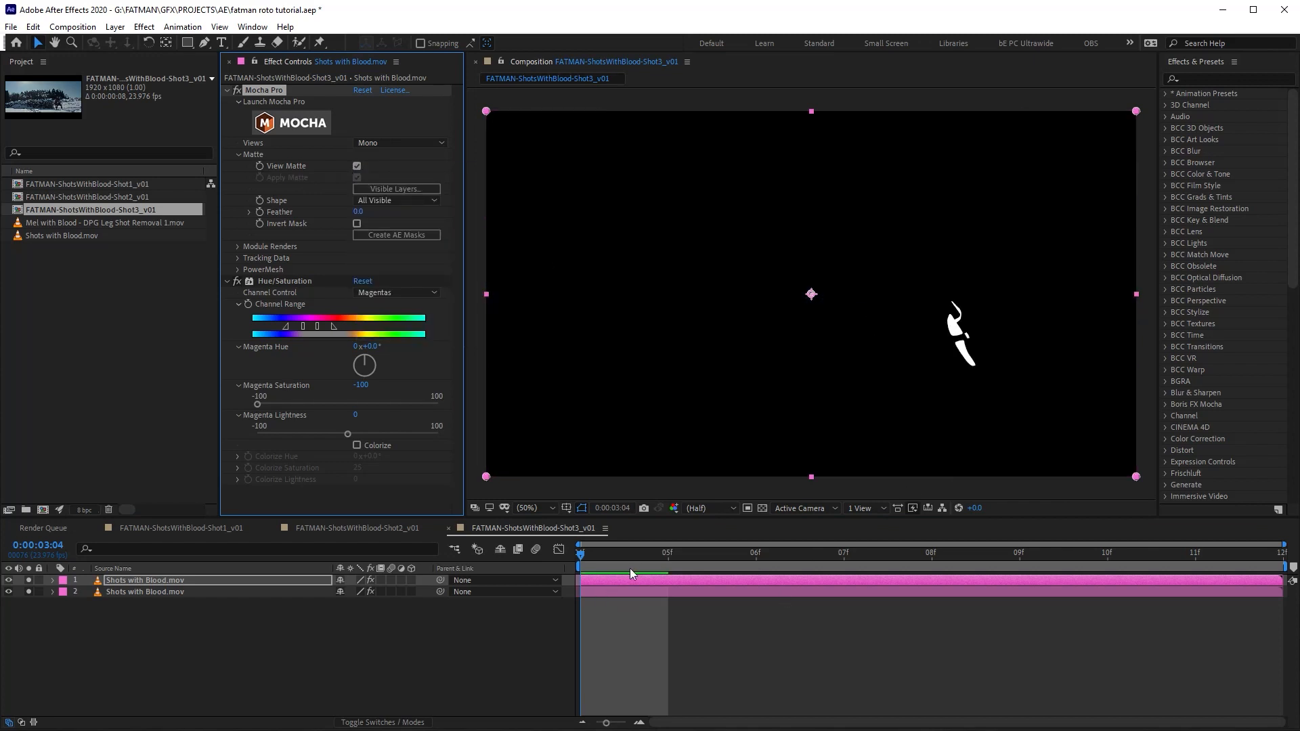
{"action": "scroll", "coordinate": [986, 367], "scroll_direction": "up", "scroll_amount": 1}
{"action": "scroll", "coordinate": [1066, 376], "scroll_direction": "up", "scroll_amount": 1}
{"action": "key", "text": "space"}
{"action": "left_click_drag", "start_coordinate": [1057, 347], "coordinate": [538, 251]}
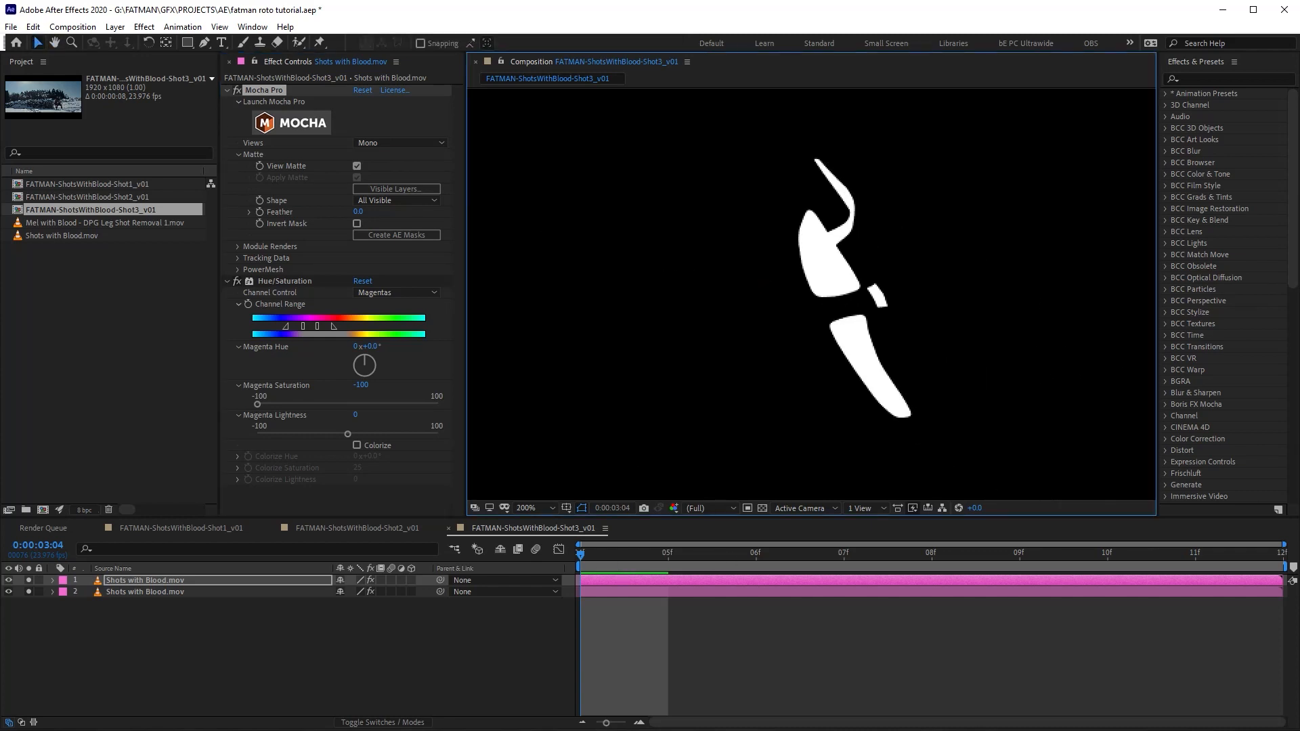
{"action": "left_click", "coordinate": [357, 166]}
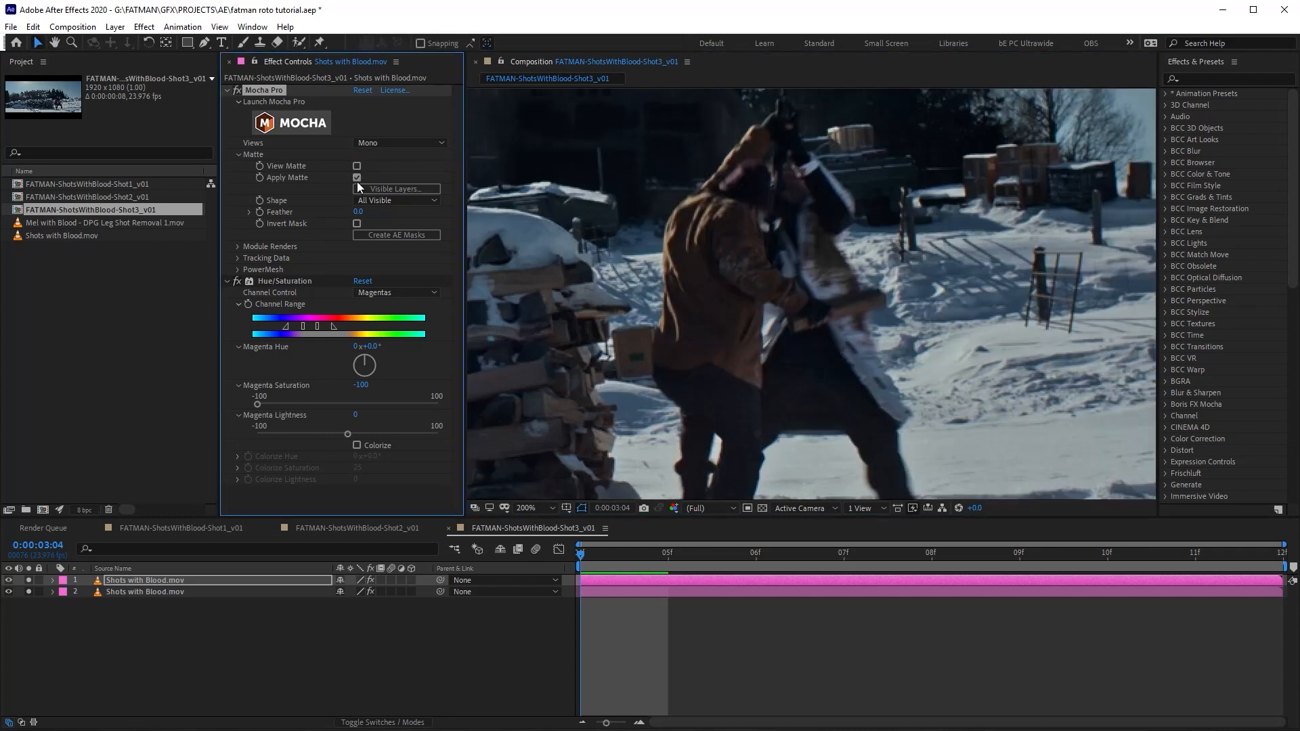
- Preview the Shot3 coat pieces isolated from the footage, and review them composited over the full shot
{"action": "left_click", "coordinate": [28, 580]}
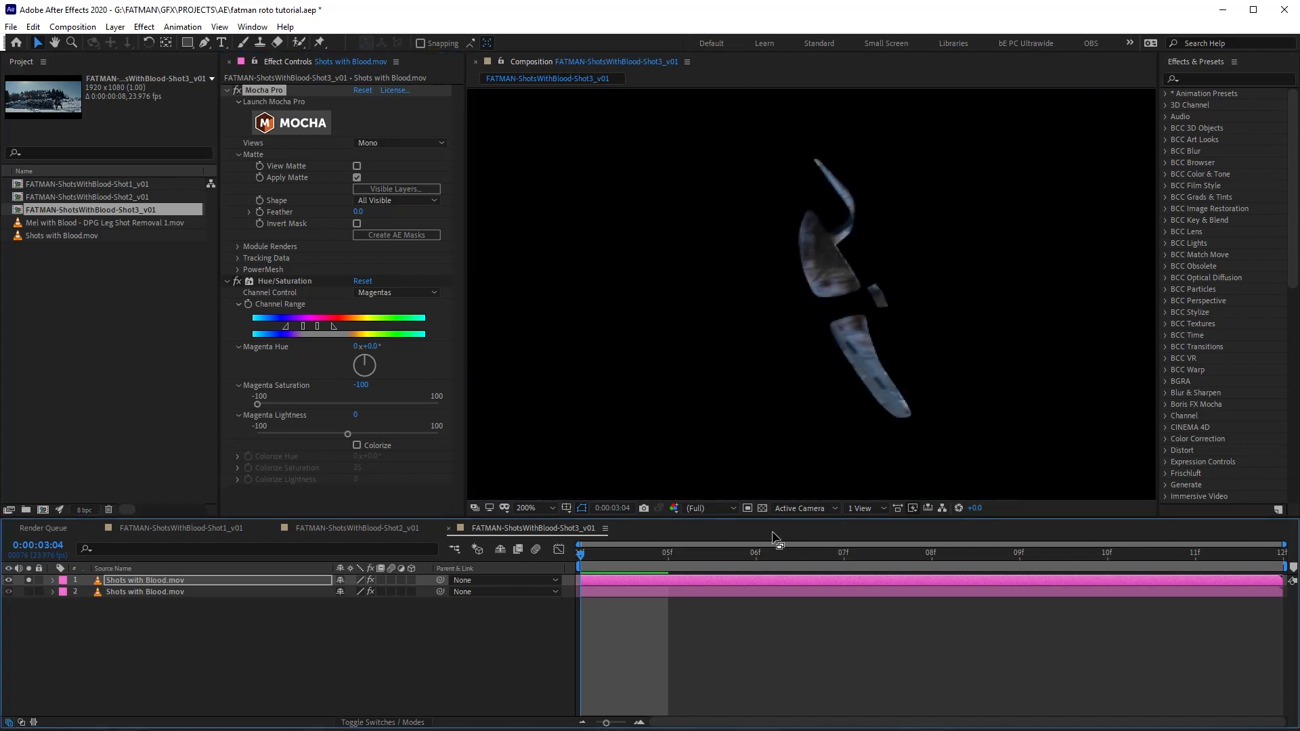
{"action": "left_click_drag", "start_coordinate": [627, 564], "coordinate": [1295, 577]}
{"action": "key", "text": "space"}
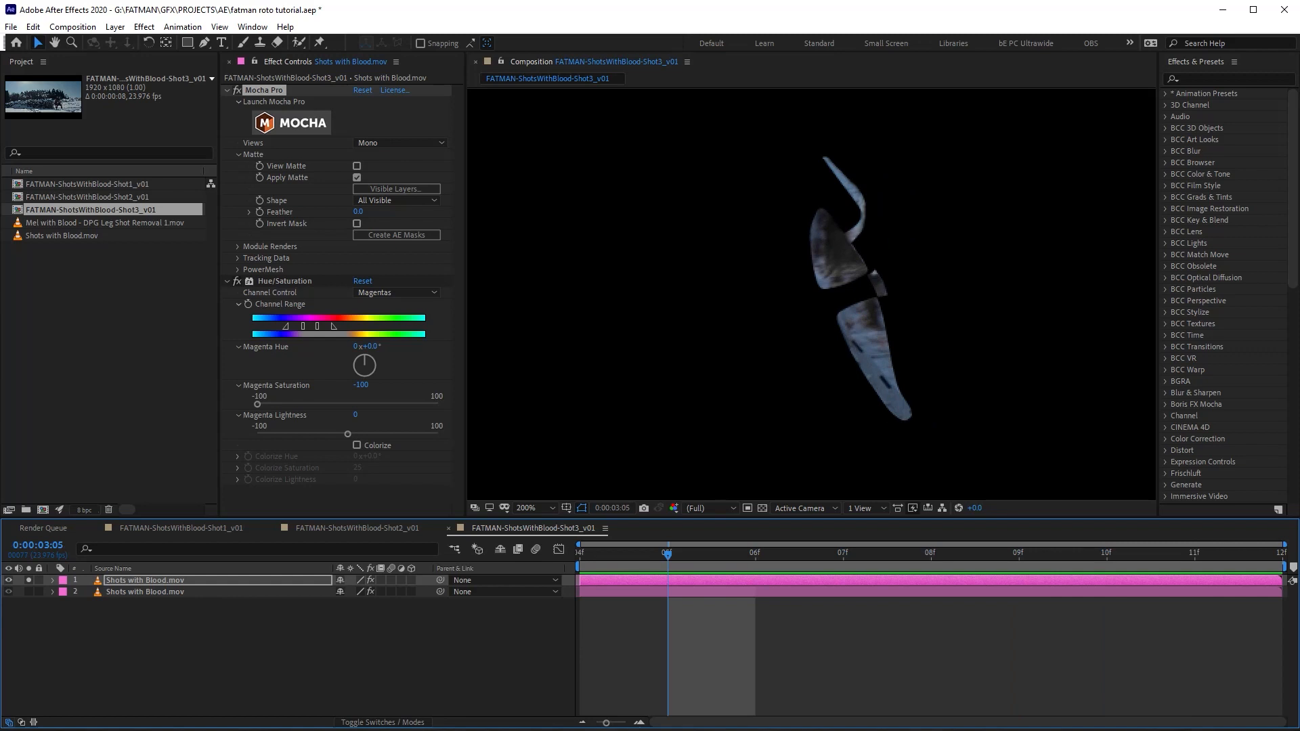
{"action": "left_click", "coordinate": [29, 580]}
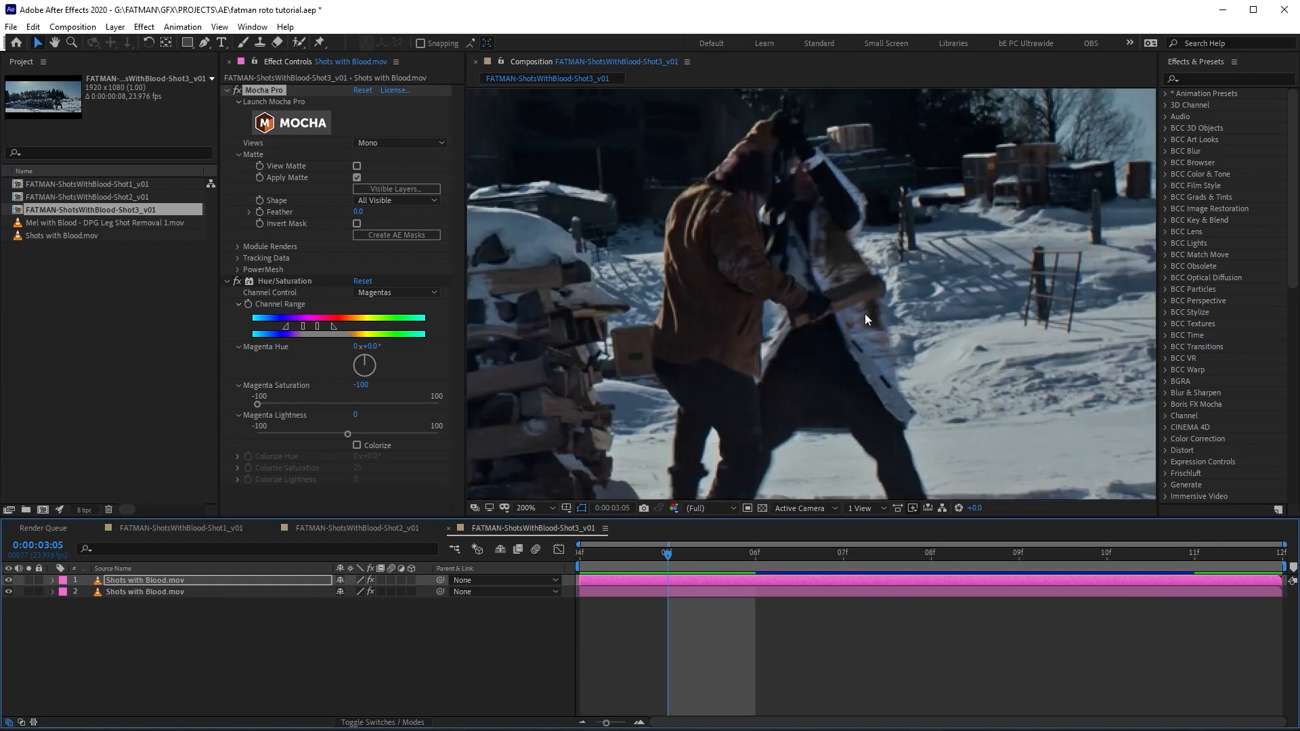
{"action": "left_click_drag", "start_coordinate": [639, 561], "coordinate": [1200, 567]}
- Launch Mocha Pro for the Shot3 layer, dismiss the update prompt, and review the arm and coat splines across the frames
{"action": "left_click", "coordinate": [292, 122]}
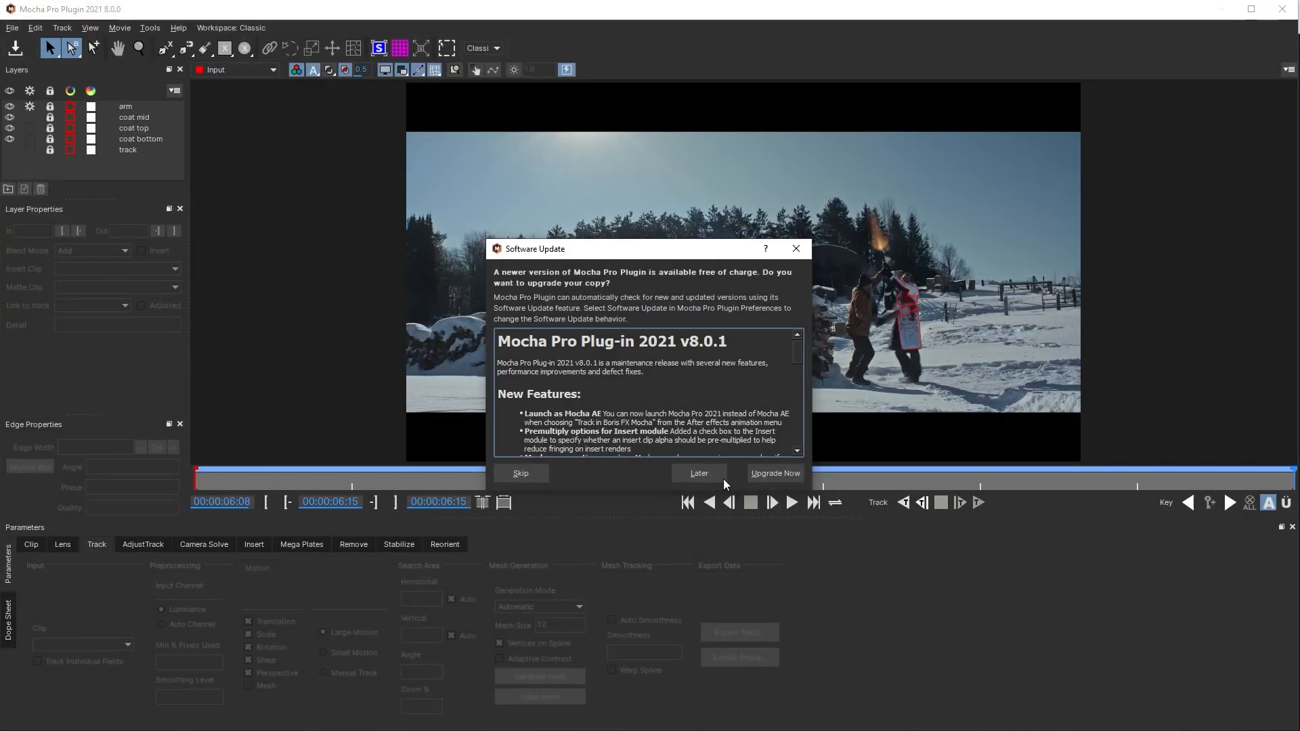
{"action": "left_click", "coordinate": [723, 480]}
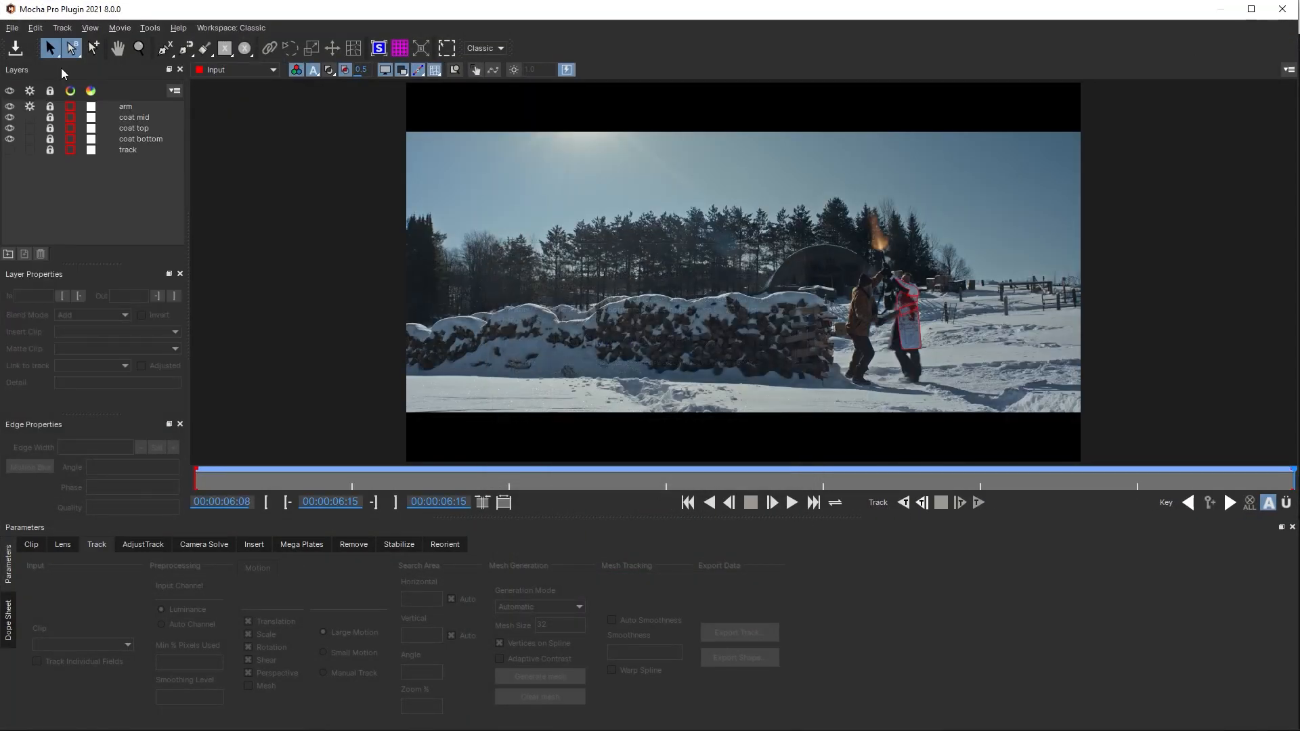
{"action": "left_click", "coordinate": [130, 109]}
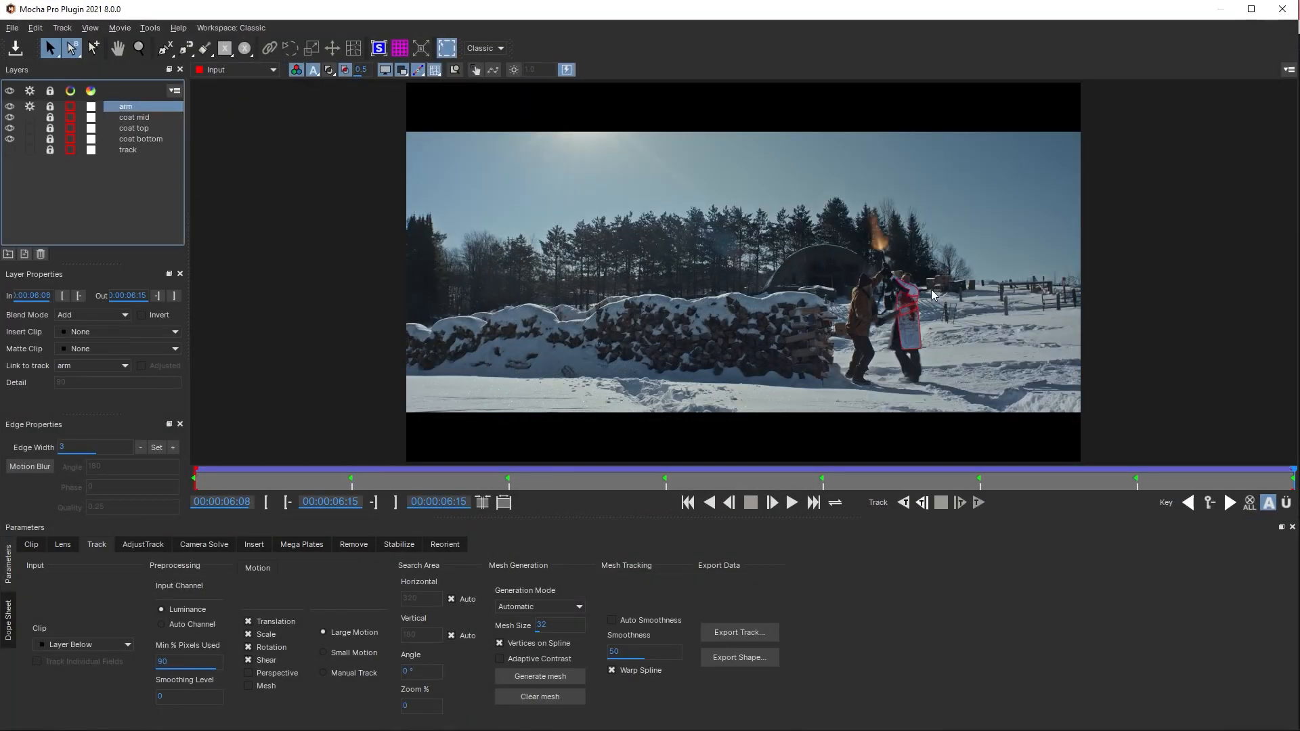
{"action": "key", "text": "z"}
{"action": "left_click_drag", "start_coordinate": [928, 331], "coordinate": [913, 117]}
{"action": "left_click_drag", "start_coordinate": [814, 262], "coordinate": [847, 236]}
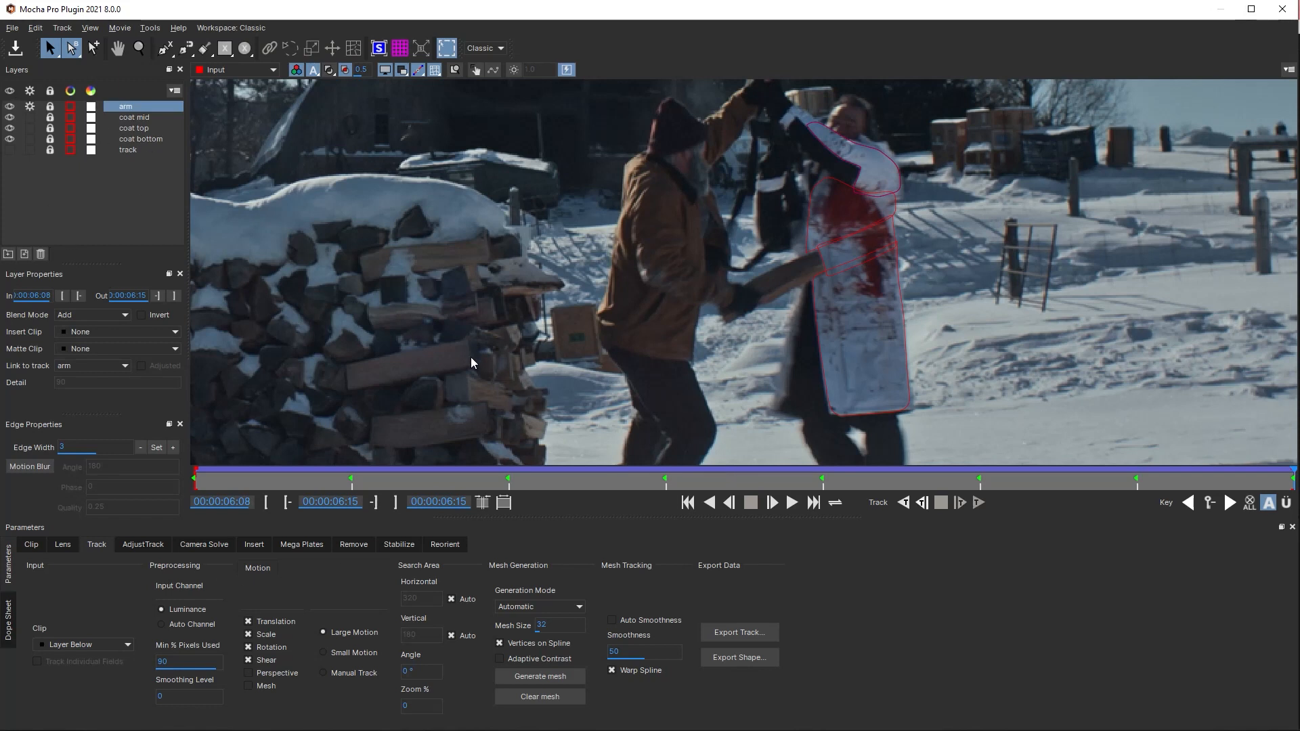
{"action": "left_click_drag", "start_coordinate": [324, 484], "coordinate": [866, 489]}
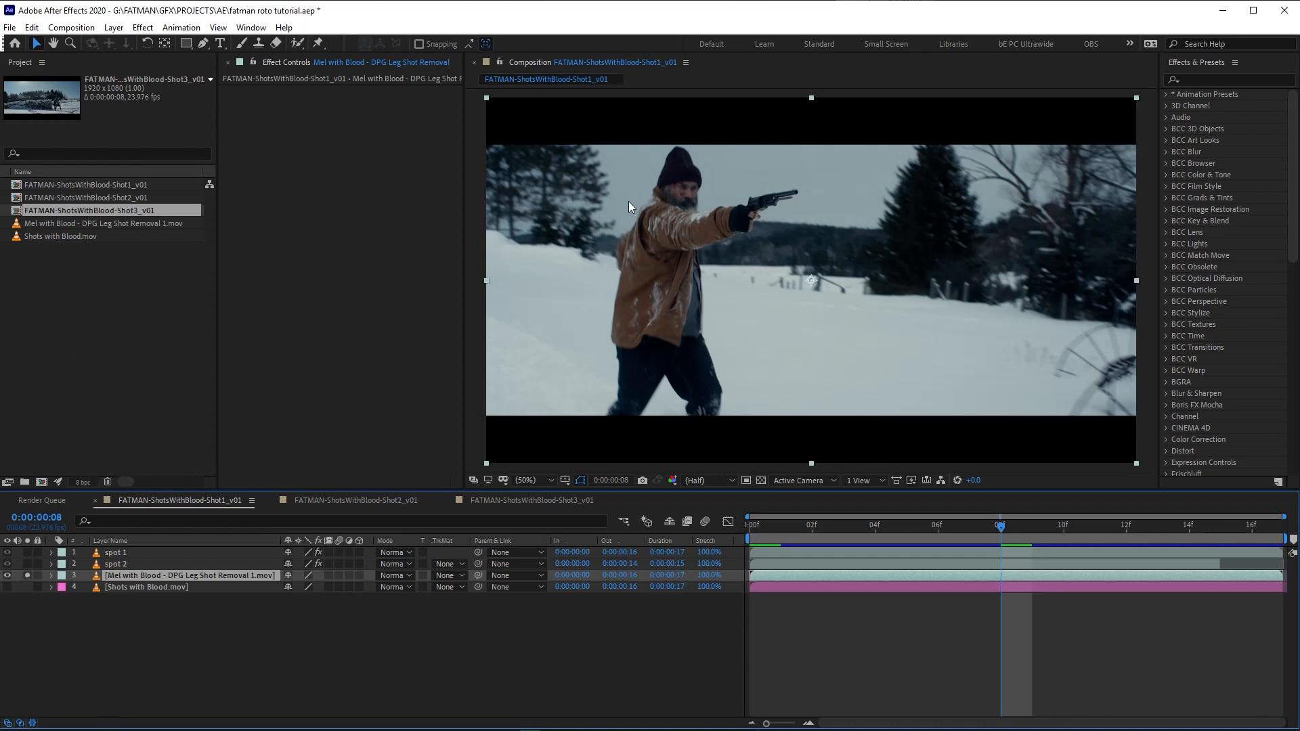
- In the FATMAN-ShotsWithBlood-Shot1_v01 comp, examine the man's face at 200% and solo only the spot 1 and spot 2 layers
{"action": "key", "text": "period"}
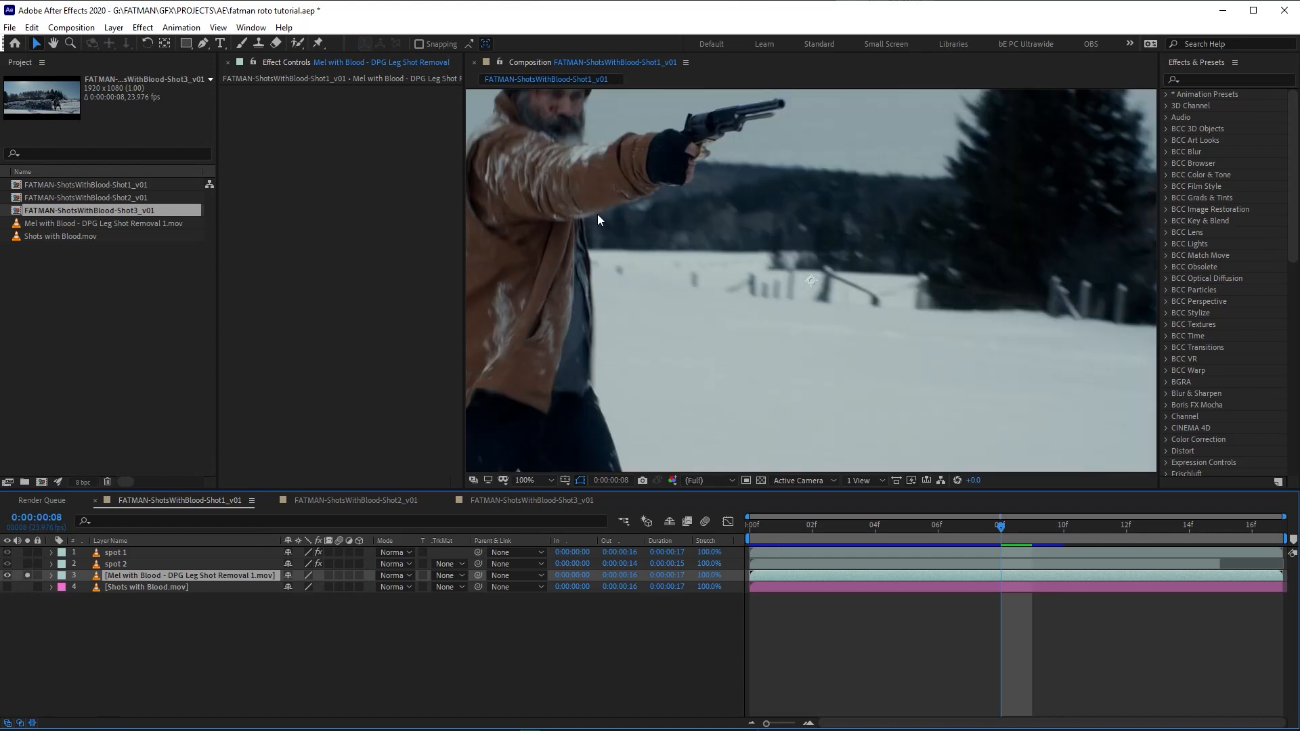
{"action": "left_click_drag", "start_coordinate": [584, 177], "coordinate": [834, 292]}
{"action": "scroll", "coordinate": [821, 252], "scroll_direction": "up", "scroll_amount": 1}
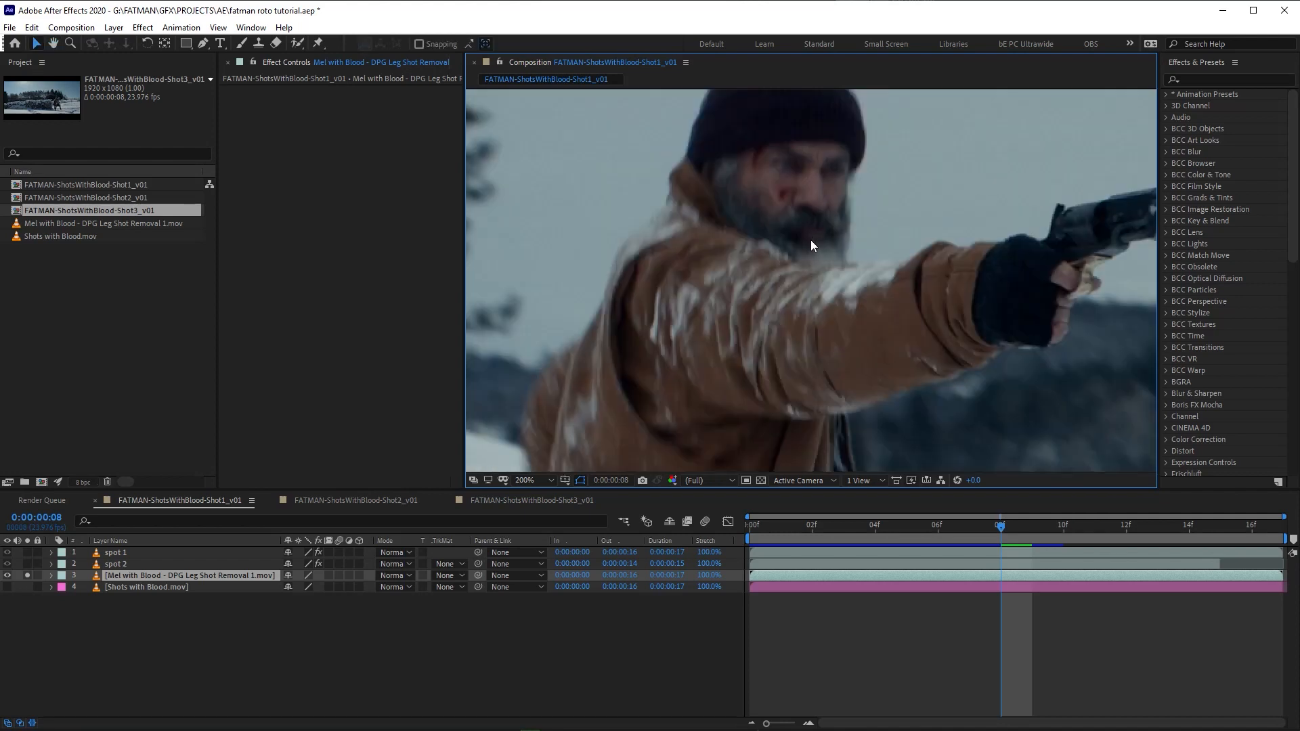
{"action": "left_click_drag", "start_coordinate": [810, 244], "coordinate": [808, 289]}
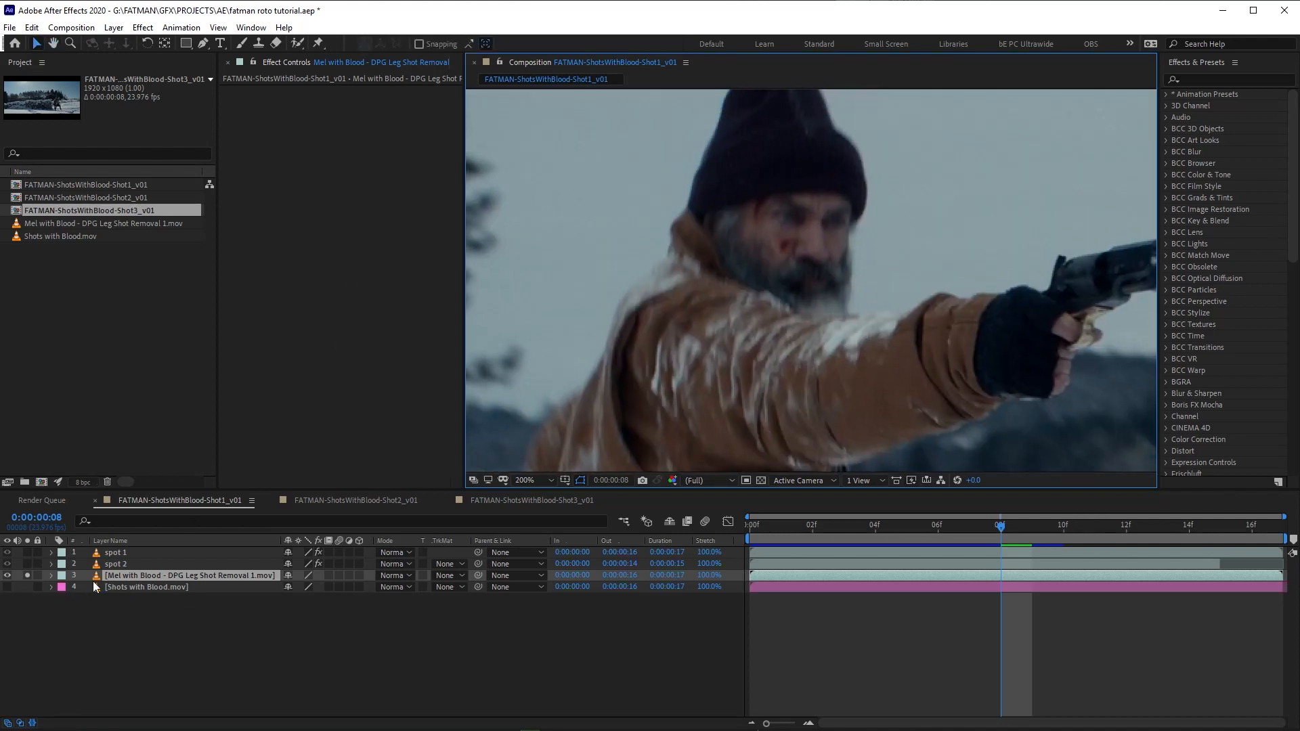
{"action": "key", "text": "ctrl+z"}
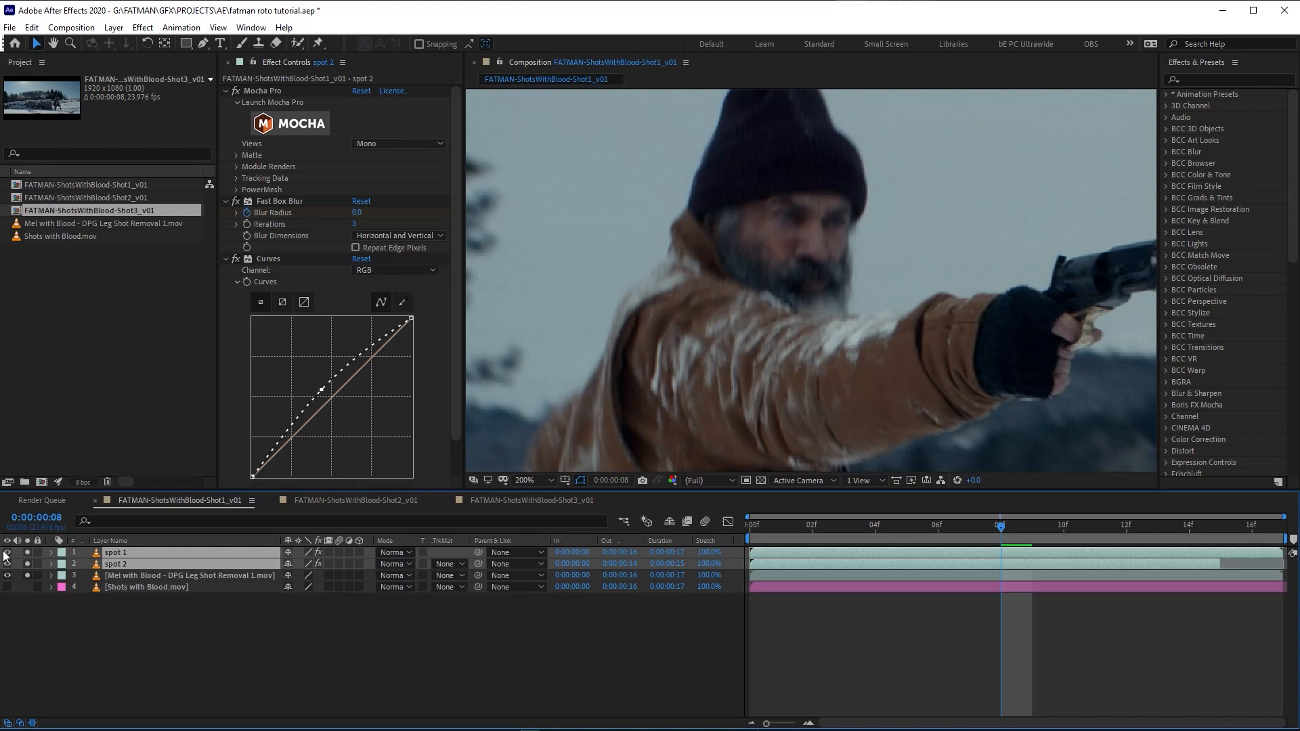
{"action": "left_click", "coordinate": [27, 576]}
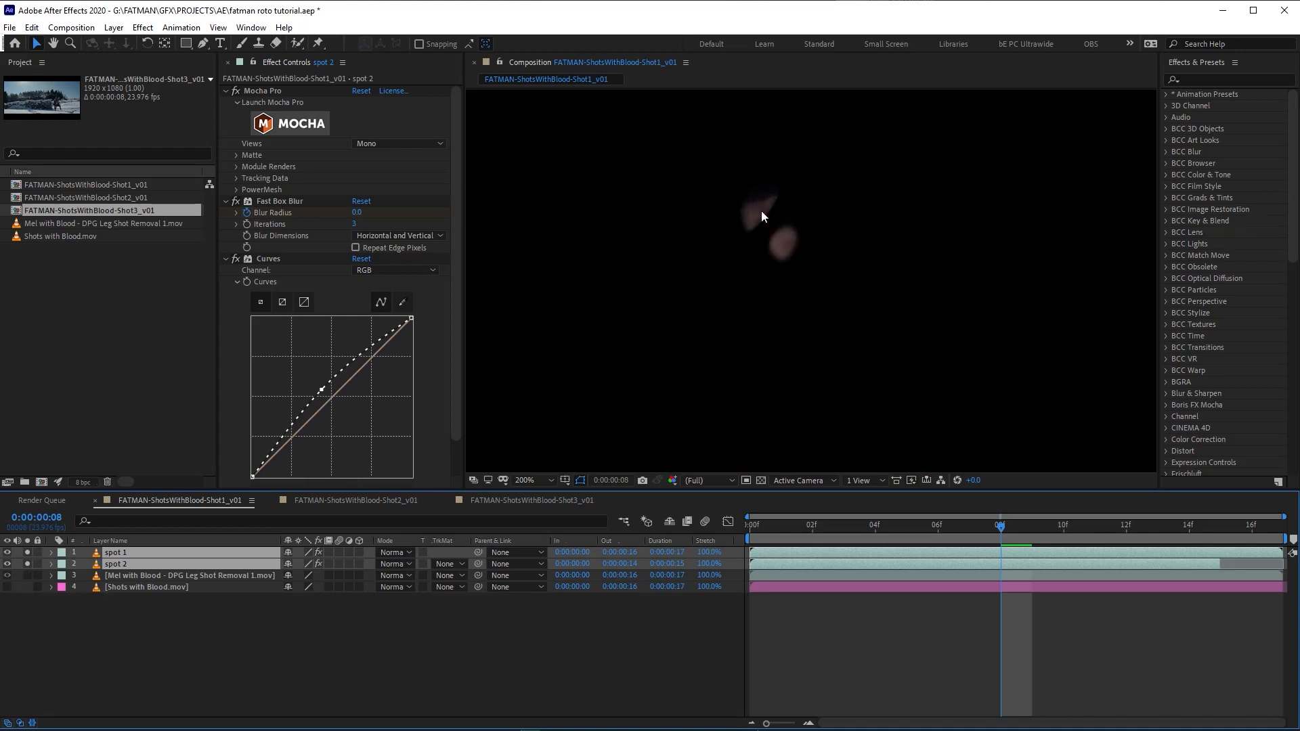
- Preview the isolated spot 1 and spot 2 patches by playing and scrubbing through the shot
{"action": "left_click_drag", "start_coordinate": [995, 531], "coordinate": [787, 560]}
{"action": "key", "text": "space"}
{"action": "key", "text": "space"}
{"action": "left_click_drag", "start_coordinate": [788, 575], "coordinate": [972, 592]}
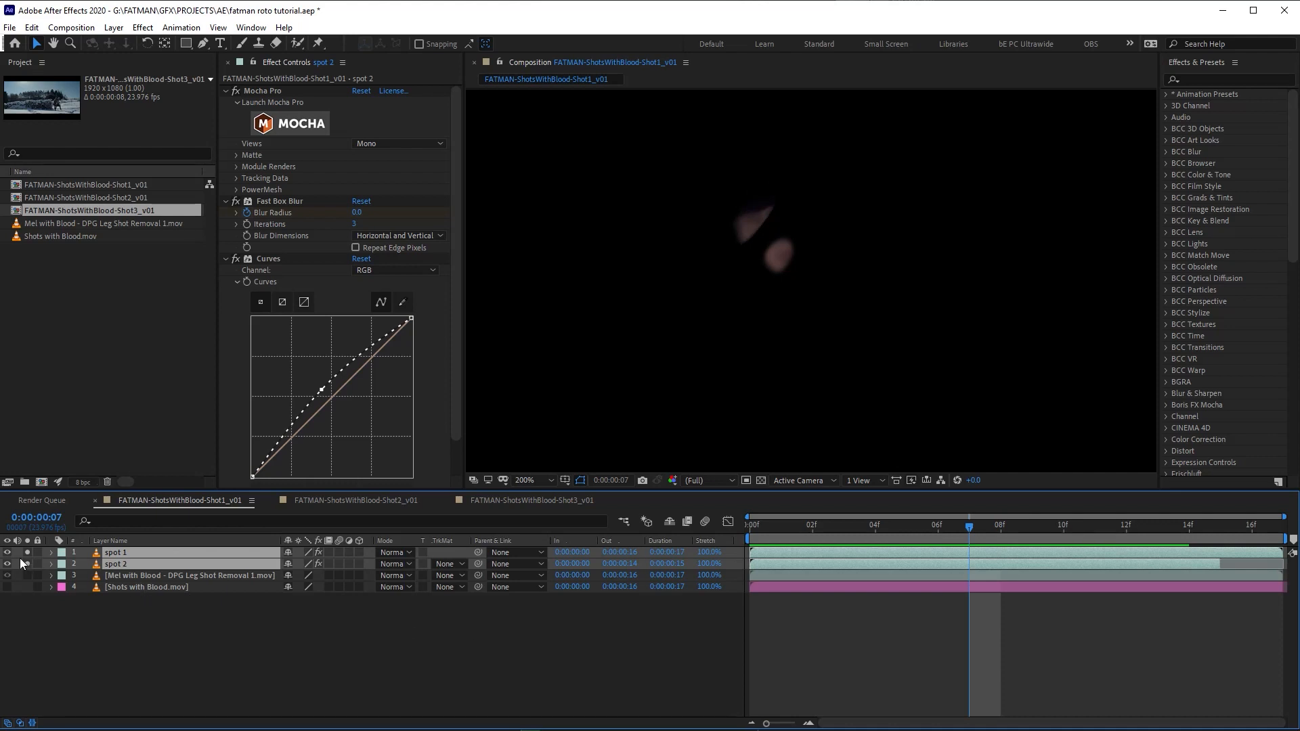
- Unsolo and hide the spot 1 and spot 2 layers, and duplicate the Mel with Blood - DPG Leg Shot Removal 1.mov layer
{"action": "mouse_move", "coordinate": [28, 563]}
{"action": "left_mouse_down"}
{"action": "mouse_move", "coordinate": [30, 552]}
{"action": "mouse_move", "coordinate": [8, 552]}
{"action": "left_mouse_up"}
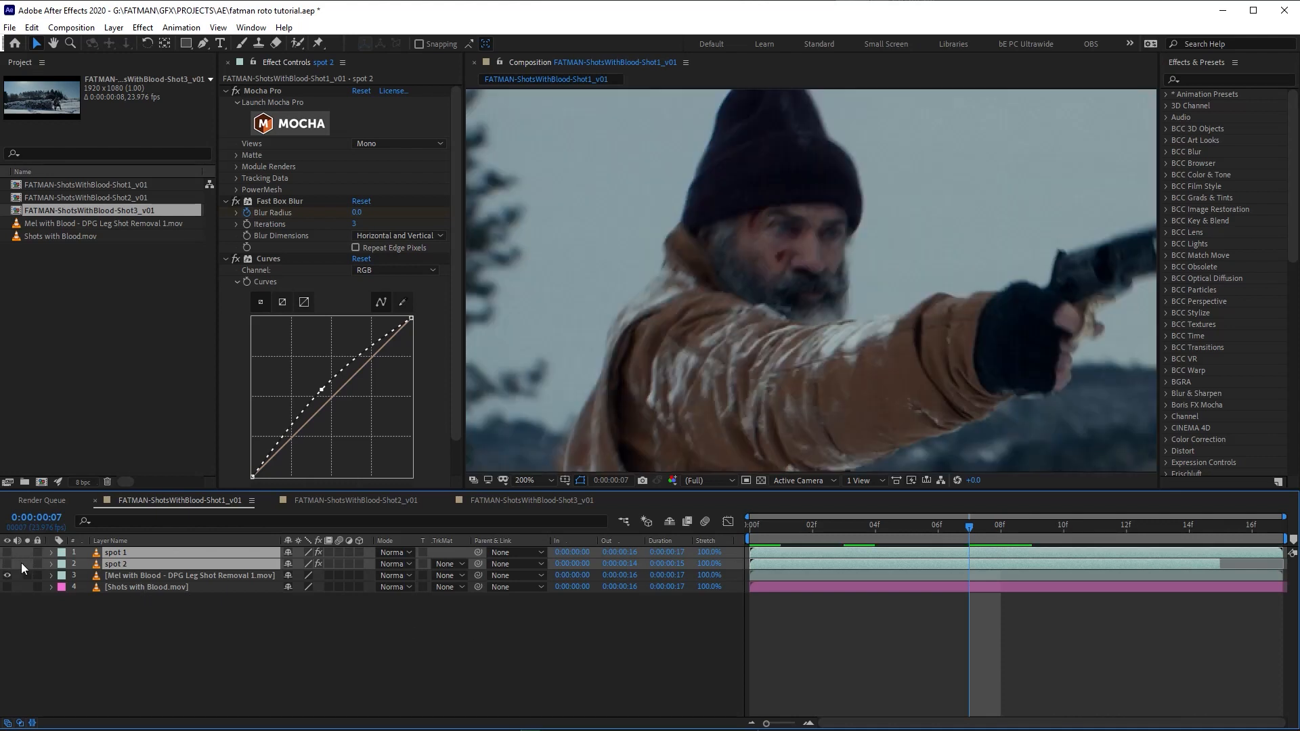
{"action": "left_click", "coordinate": [127, 576]}
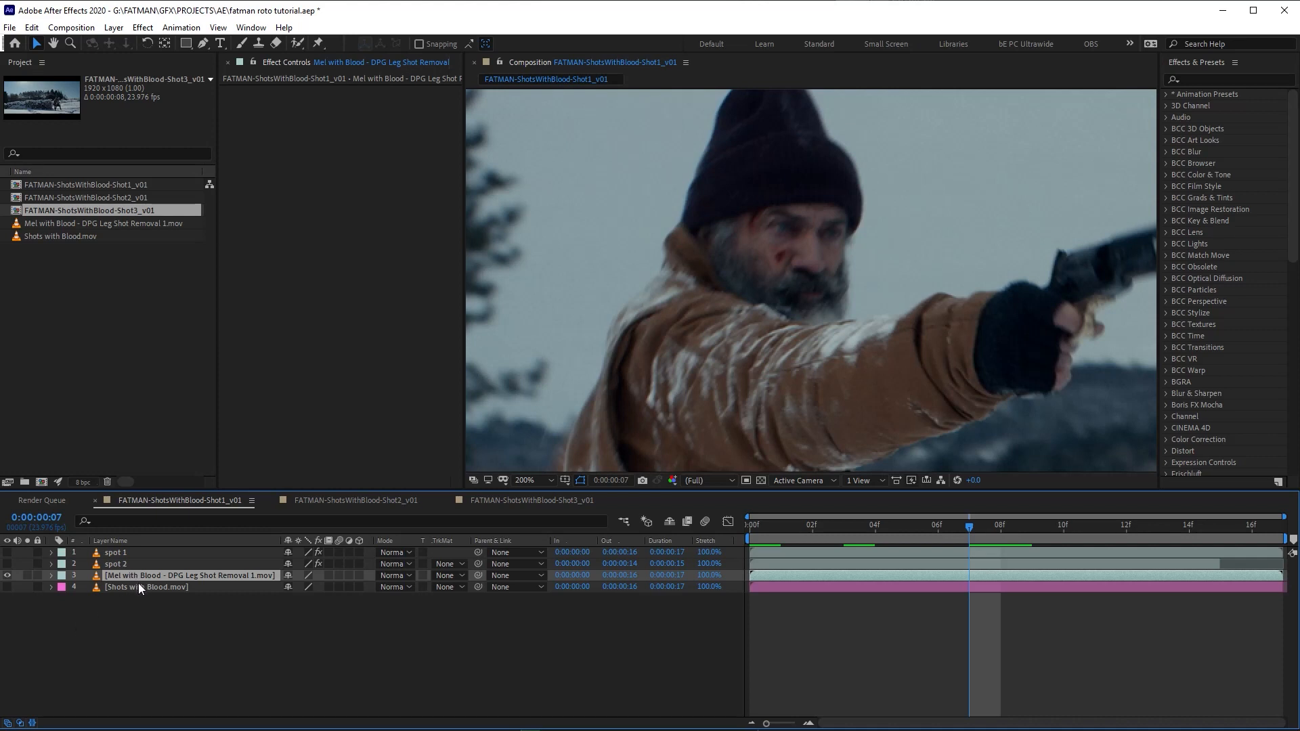
{"action": "key", "text": "ctrl+d"}
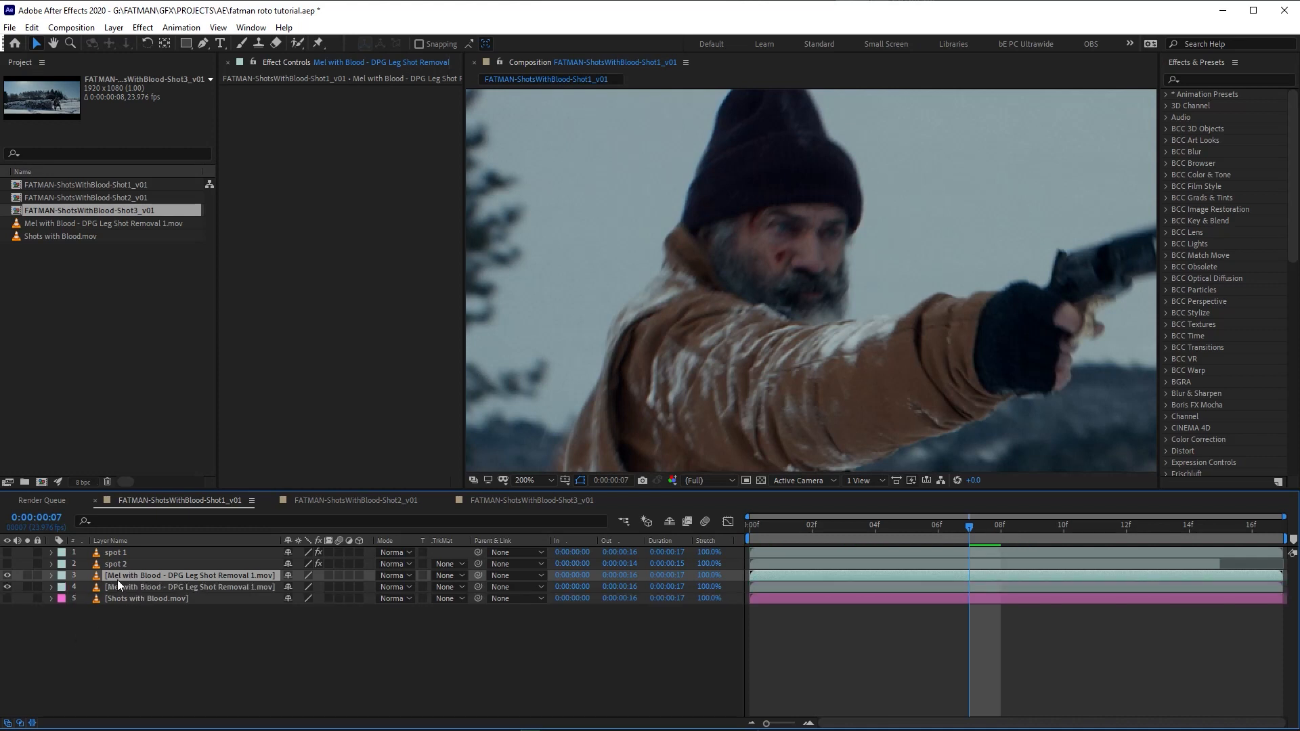
- Apply Mocha Pro to the upper copy of the Mel with Blood footage layer and launch its interface
{"action": "key", "text": "ctrl+space"}
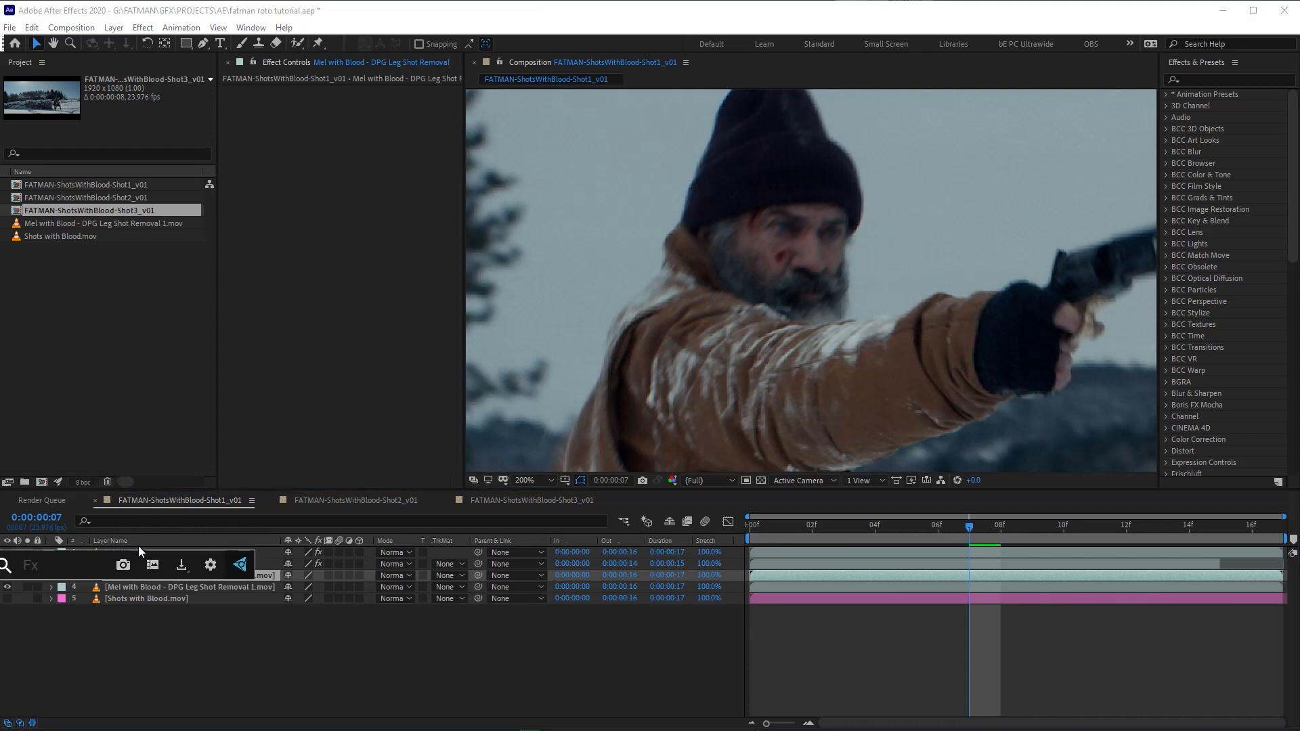
{"action": "type", "text": "mocha"}
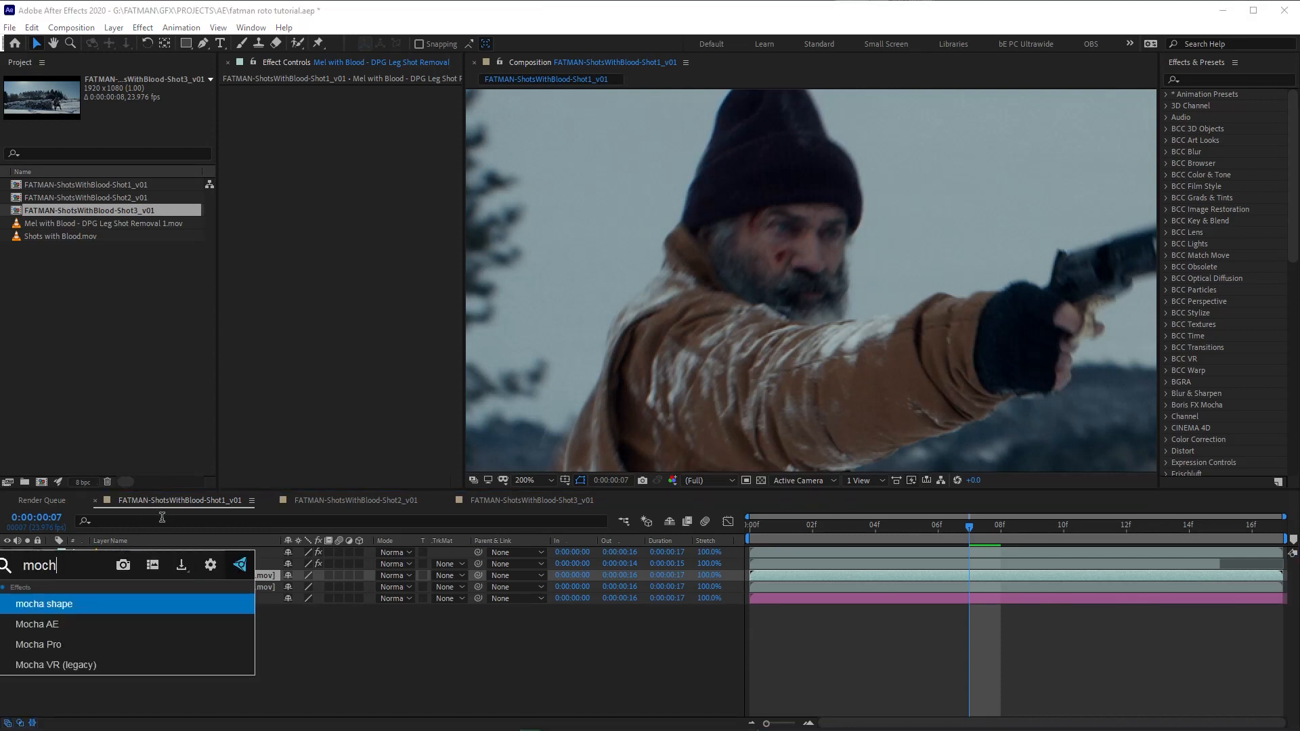
{"action": "left_click", "coordinate": [56, 660]}
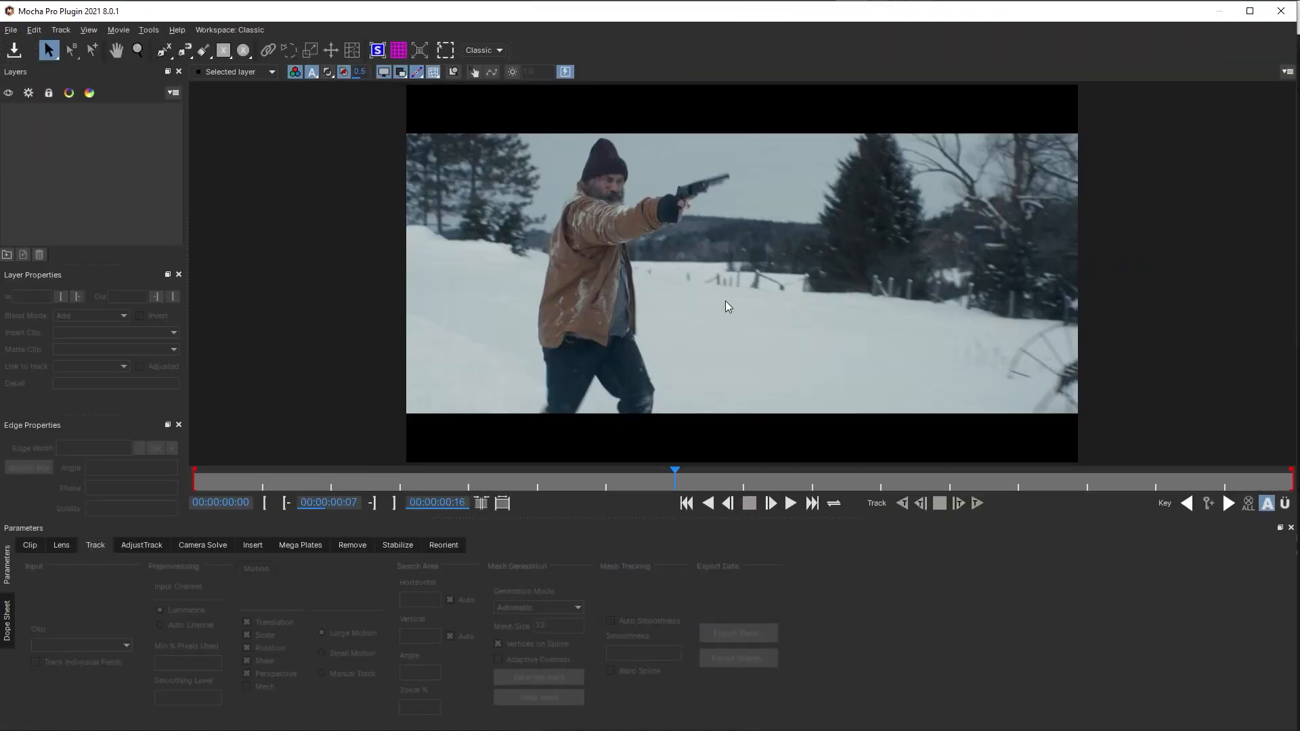
- At frame 5, draw a closed X-spline around the man's raised coat sleeve from shoulder to cuff and adjust its point curvature
{"action": "left_click_drag", "start_coordinate": [517, 479], "coordinate": [540, 494]}
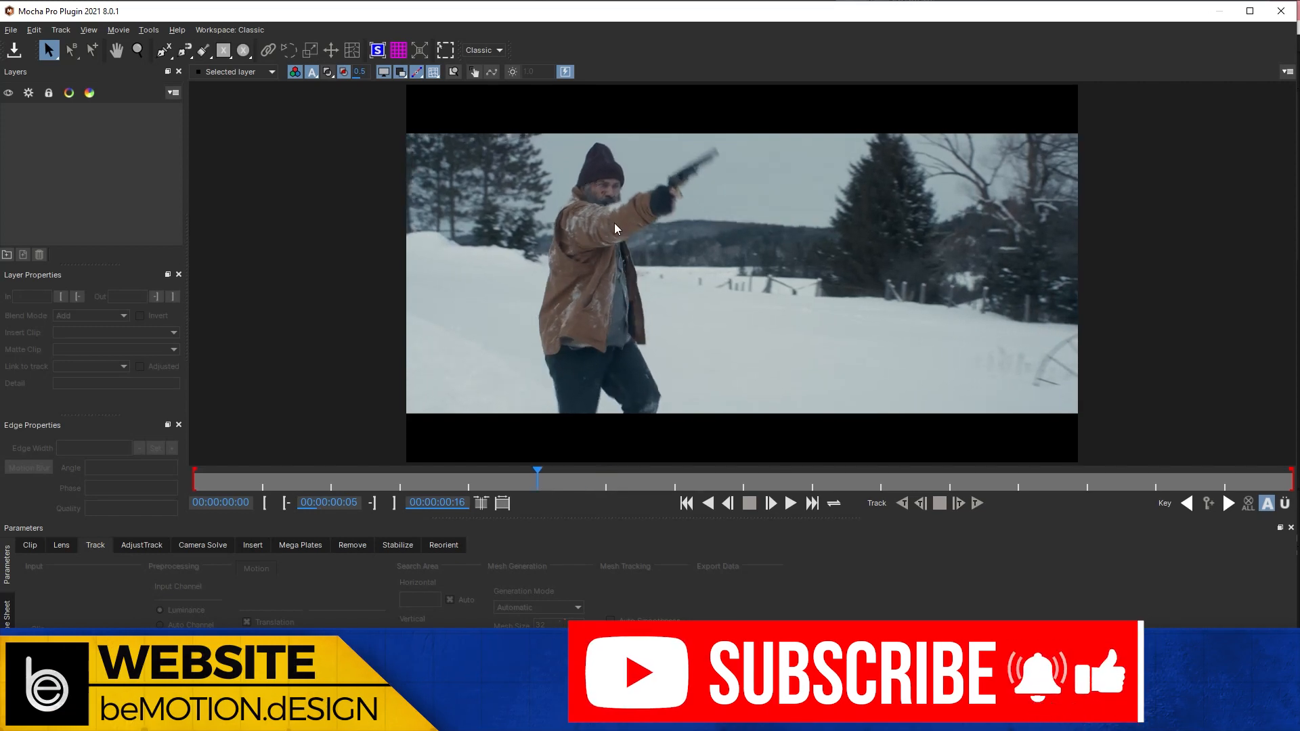
{"action": "key", "text": "z"}
{"action": "left_click_drag", "start_coordinate": [587, 246], "coordinate": [676, 274]}
{"action": "key", "text": "x"}
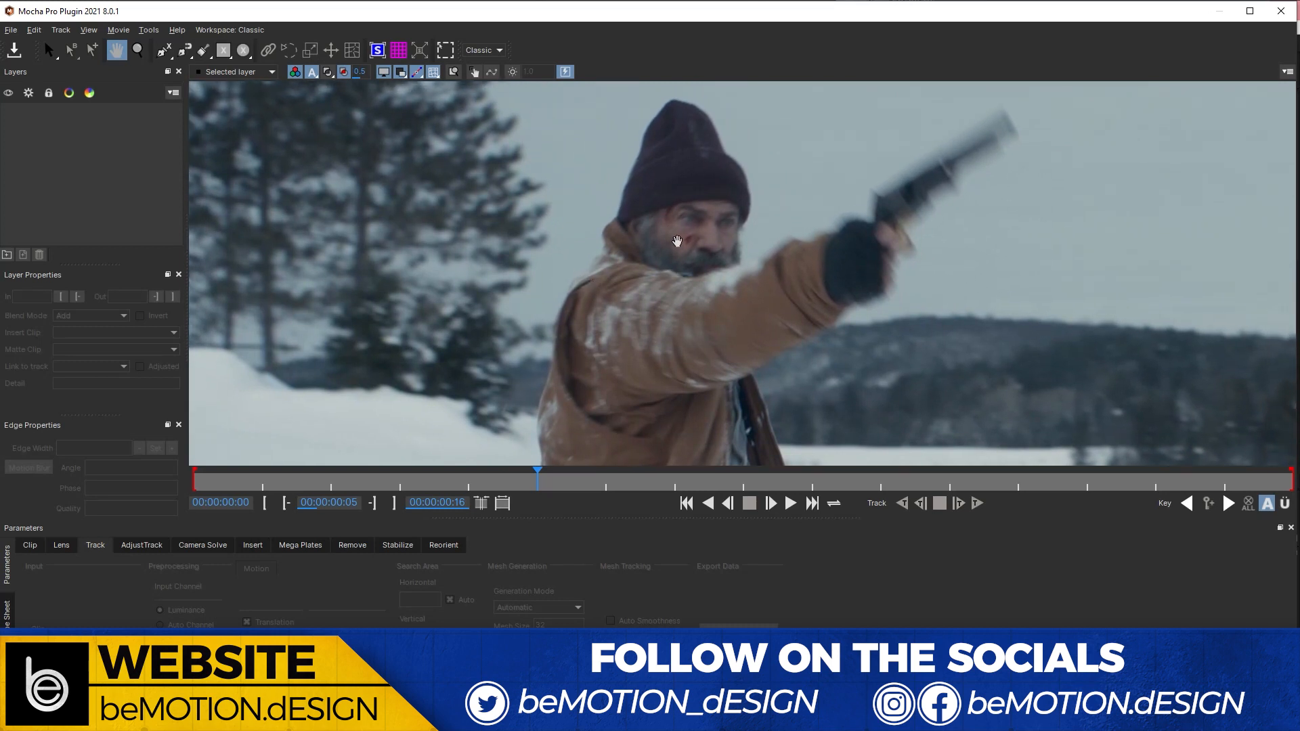
{"action": "key", "text": "s"}
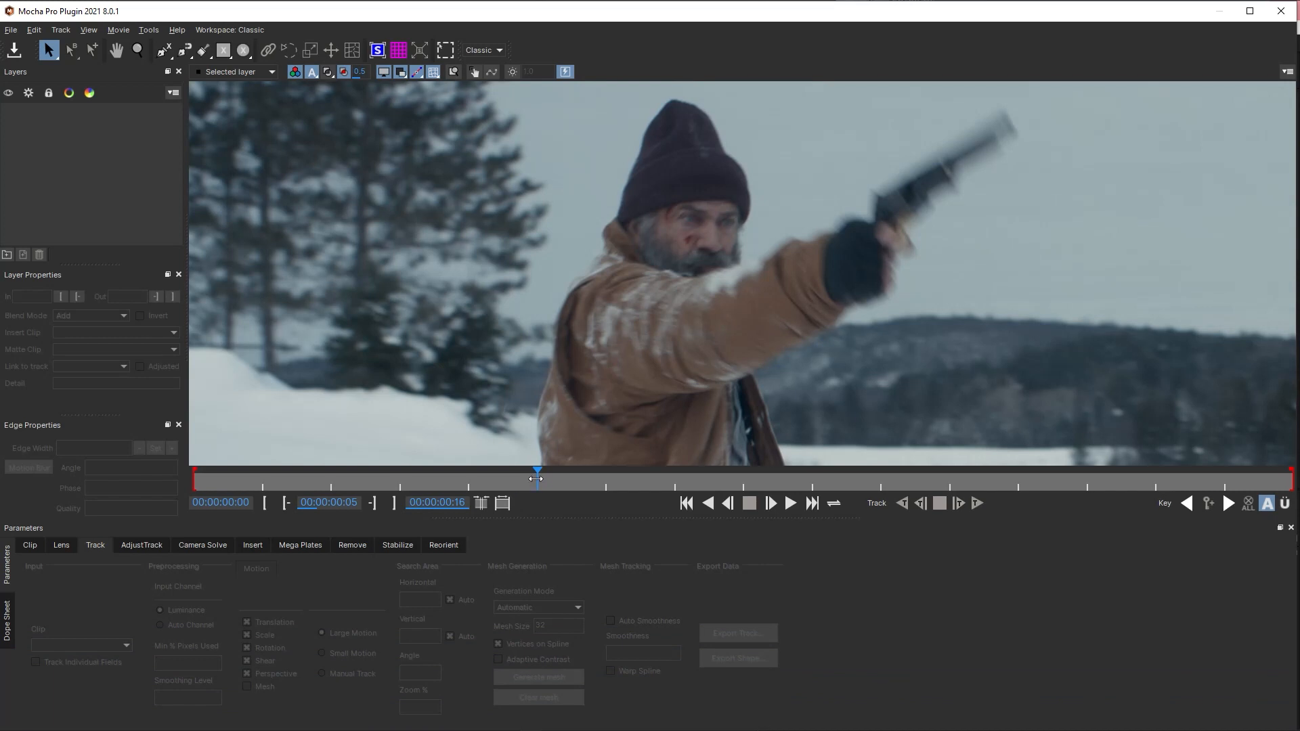
{"action": "left_click_drag", "start_coordinate": [534, 479], "coordinate": [509, 492]}
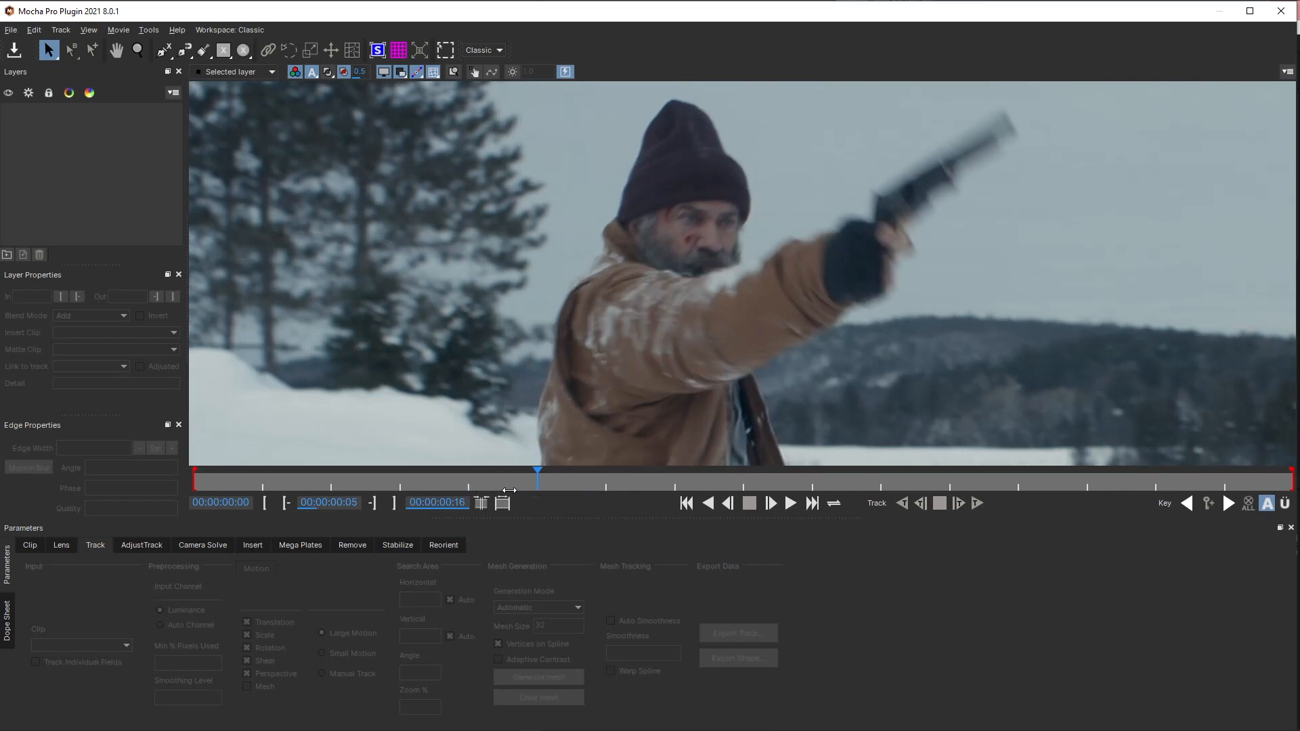
{"action": "left_click", "coordinate": [163, 50]}
{"action": "left_click", "coordinate": [666, 271]}
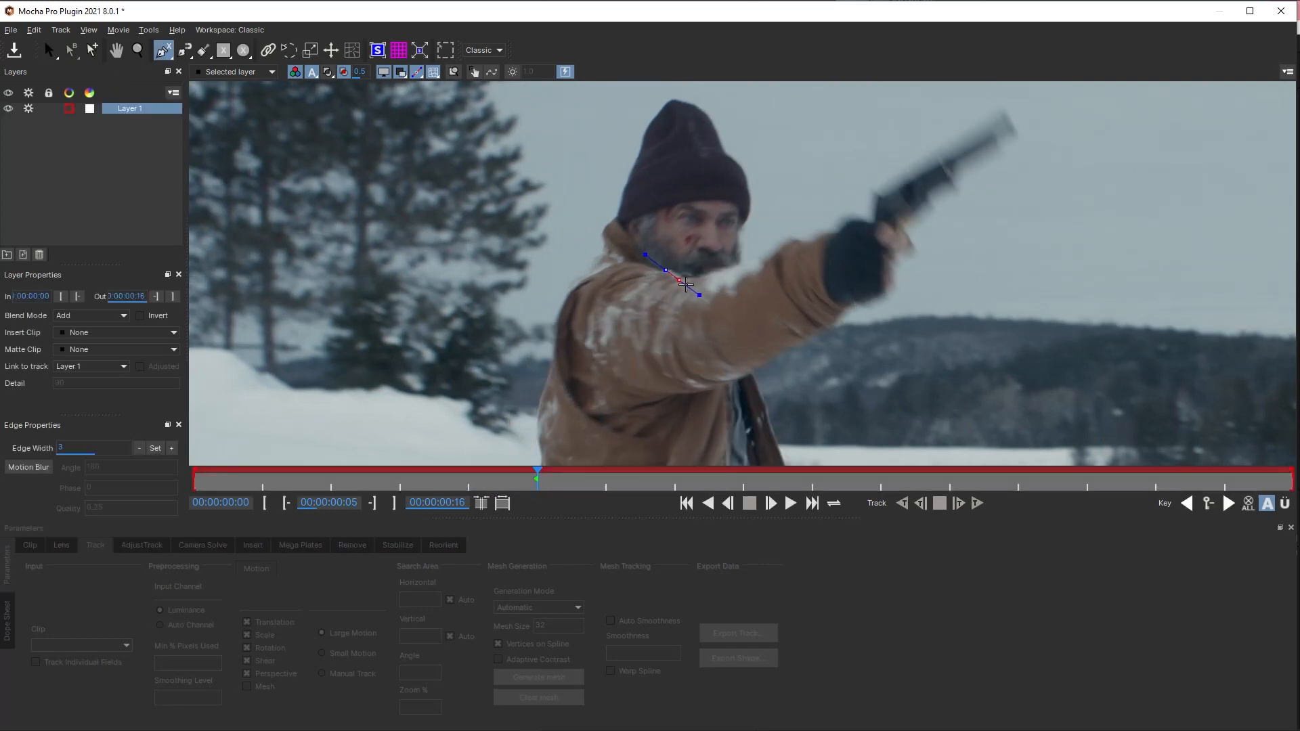
{"action": "left_click", "coordinate": [694, 277]}
{"action": "left_click", "coordinate": [745, 262]}
{"action": "left_click", "coordinate": [769, 258]}
{"action": "left_click", "coordinate": [790, 239]}
{"action": "left_click", "coordinate": [811, 240]}
{"action": "left_click", "coordinate": [847, 326]}
{"action": "left_click", "coordinate": [799, 352]}
{"action": "left_click", "coordinate": [725, 383]}
{"action": "left_click", "coordinate": [678, 399]}
{"action": "left_click", "coordinate": [631, 382]}
{"action": "left_click", "coordinate": [617, 325]}
{"action": "right_click", "coordinate": [618, 325]}
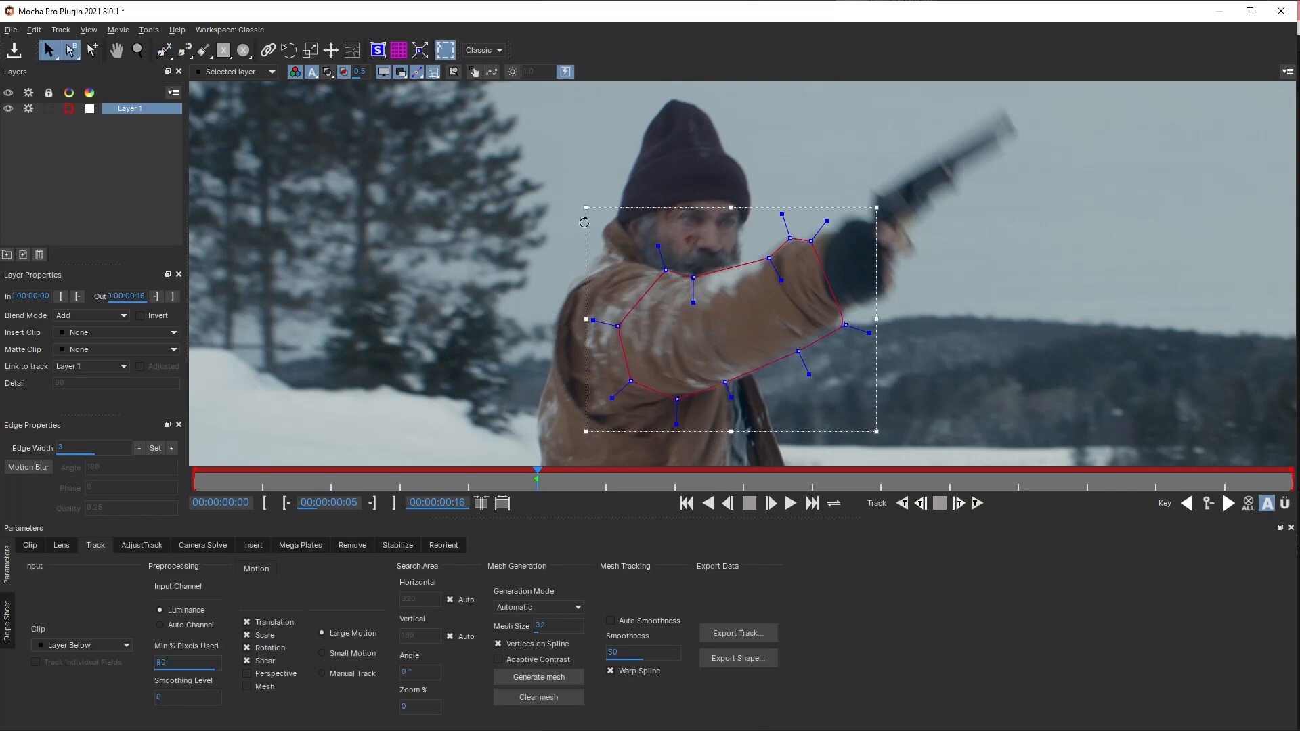
{"action": "left_click_drag", "start_coordinate": [809, 373], "coordinate": [726, 308]}
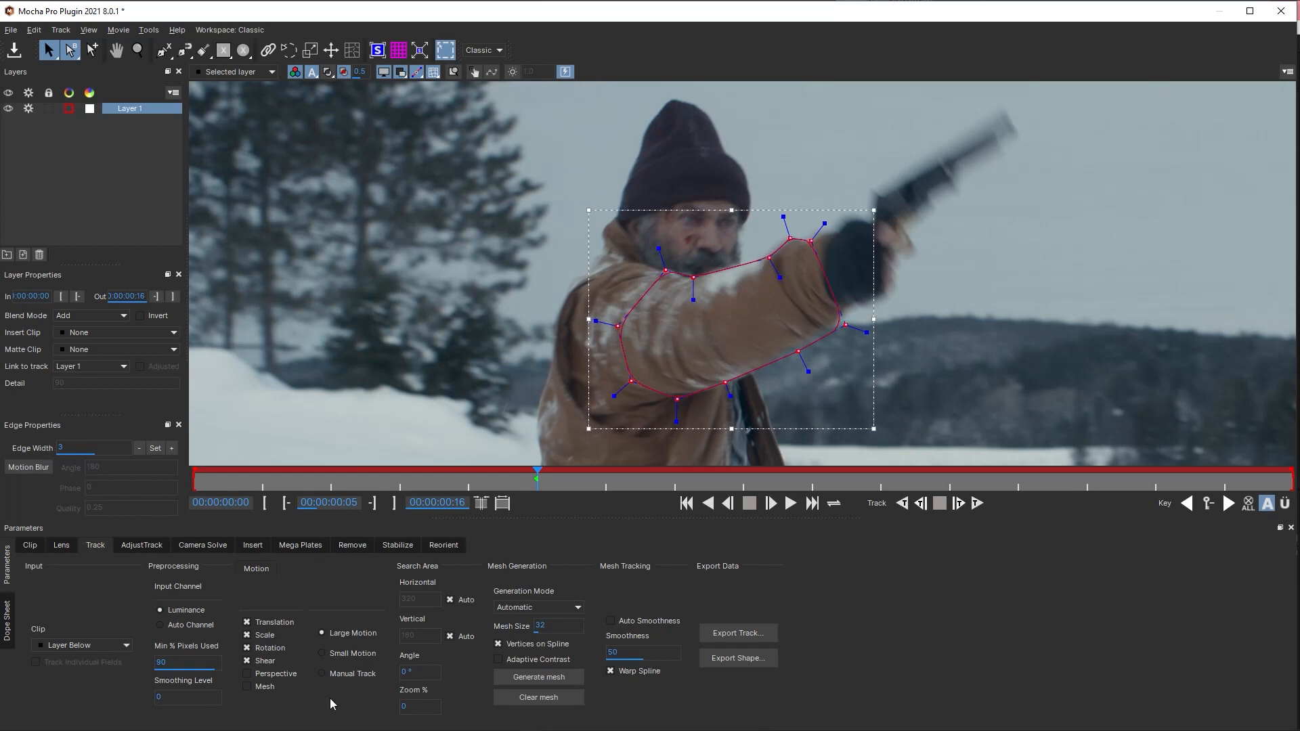
- Turn off Shear and track the sleeve layer from frame 5 backward to frame 0 and forward to frame 16
{"action": "left_click", "coordinate": [251, 660]}
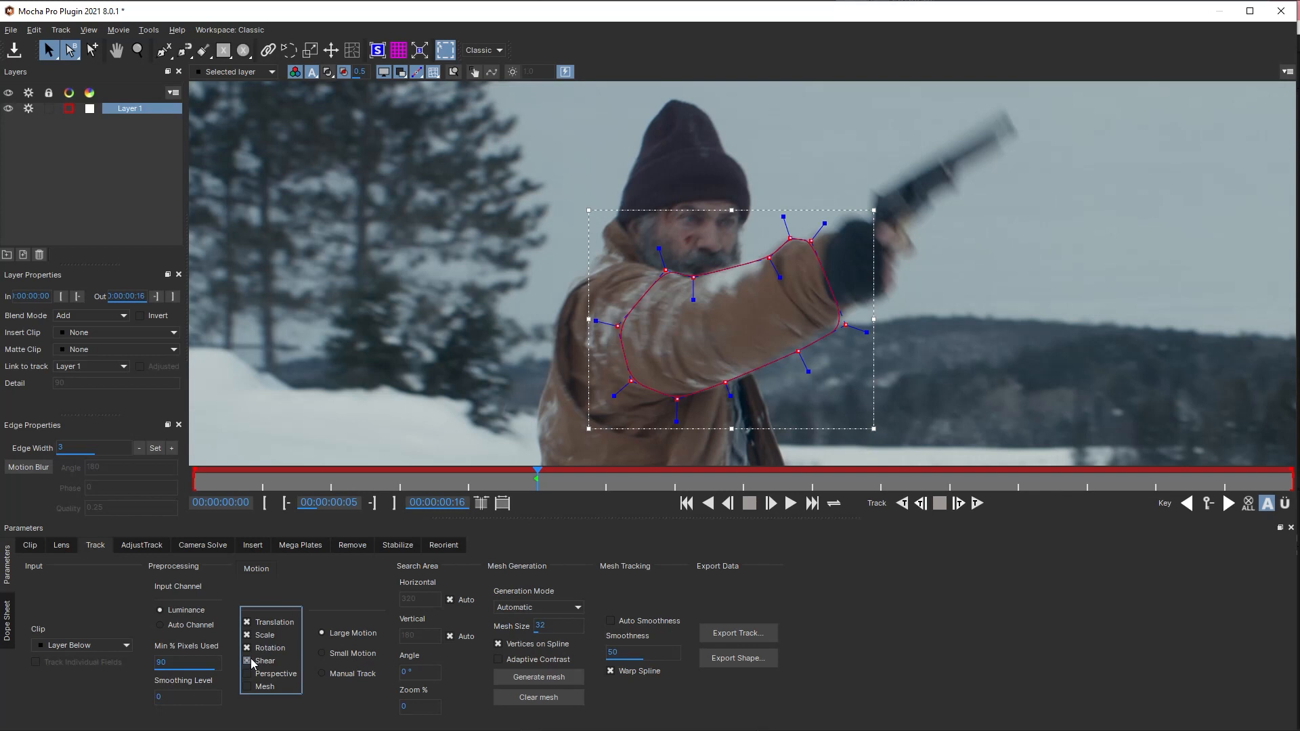
{"action": "left_click", "coordinate": [920, 507]}
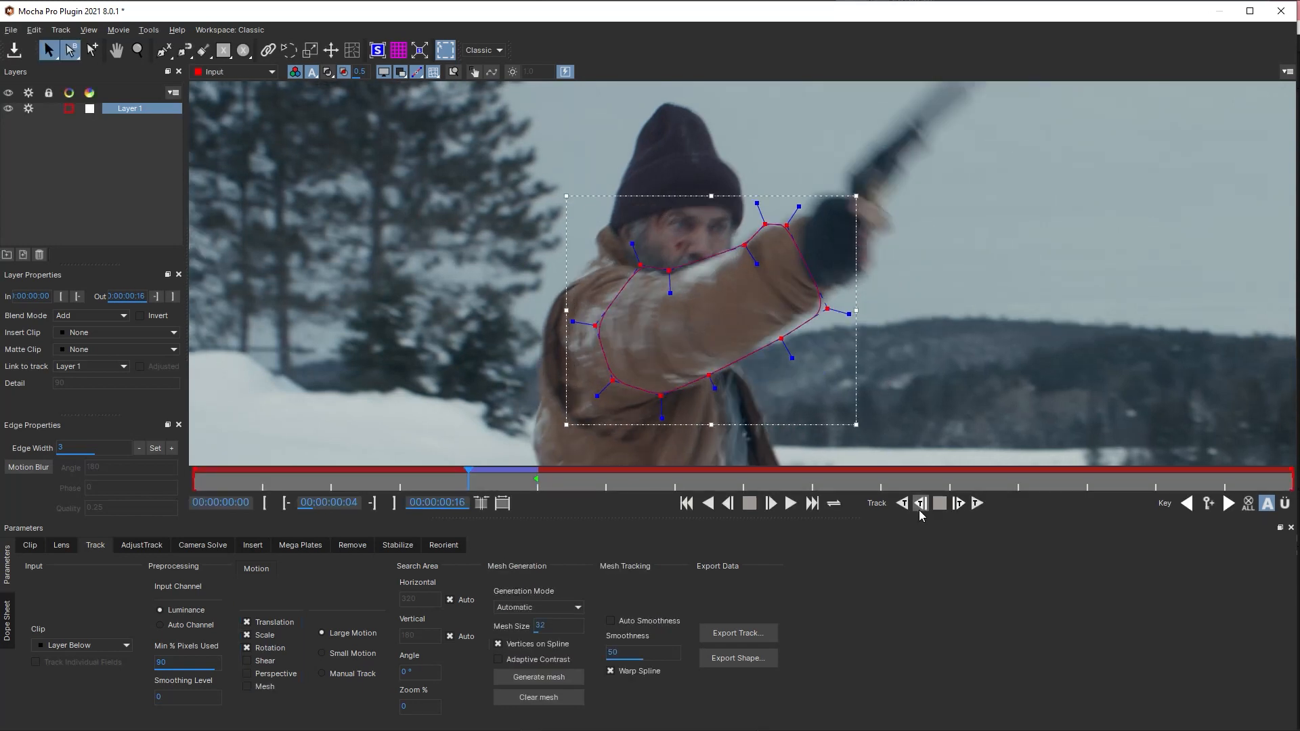
{"action": "left_click", "coordinate": [920, 510]}
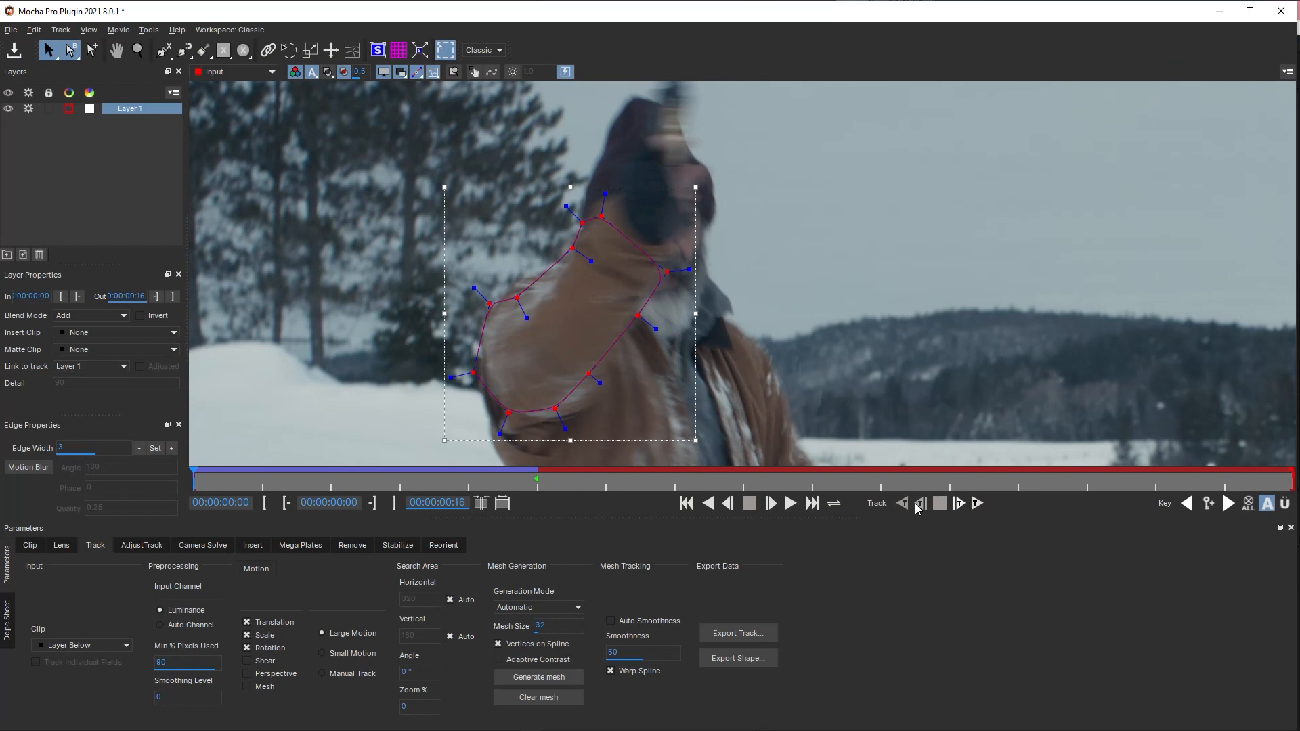
{"action": "left_click", "coordinate": [504, 480]}
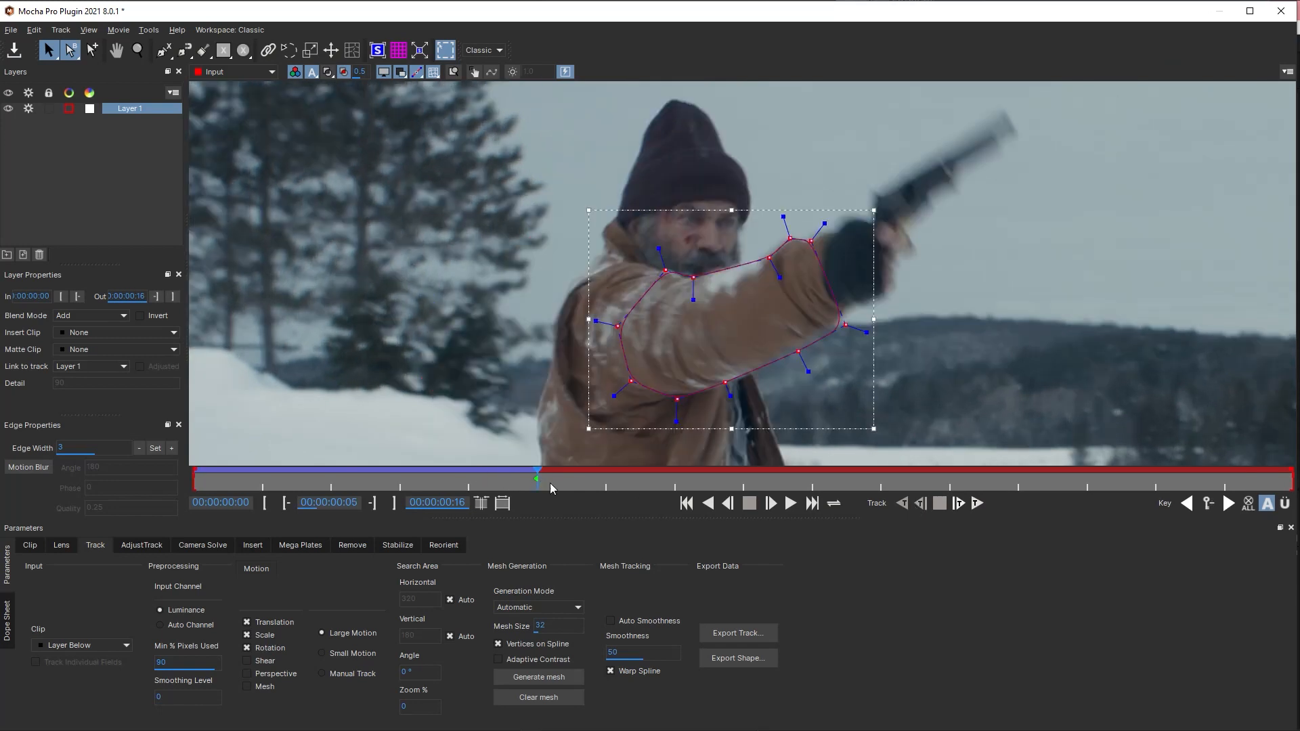
{"action": "left_click", "coordinate": [977, 504]}
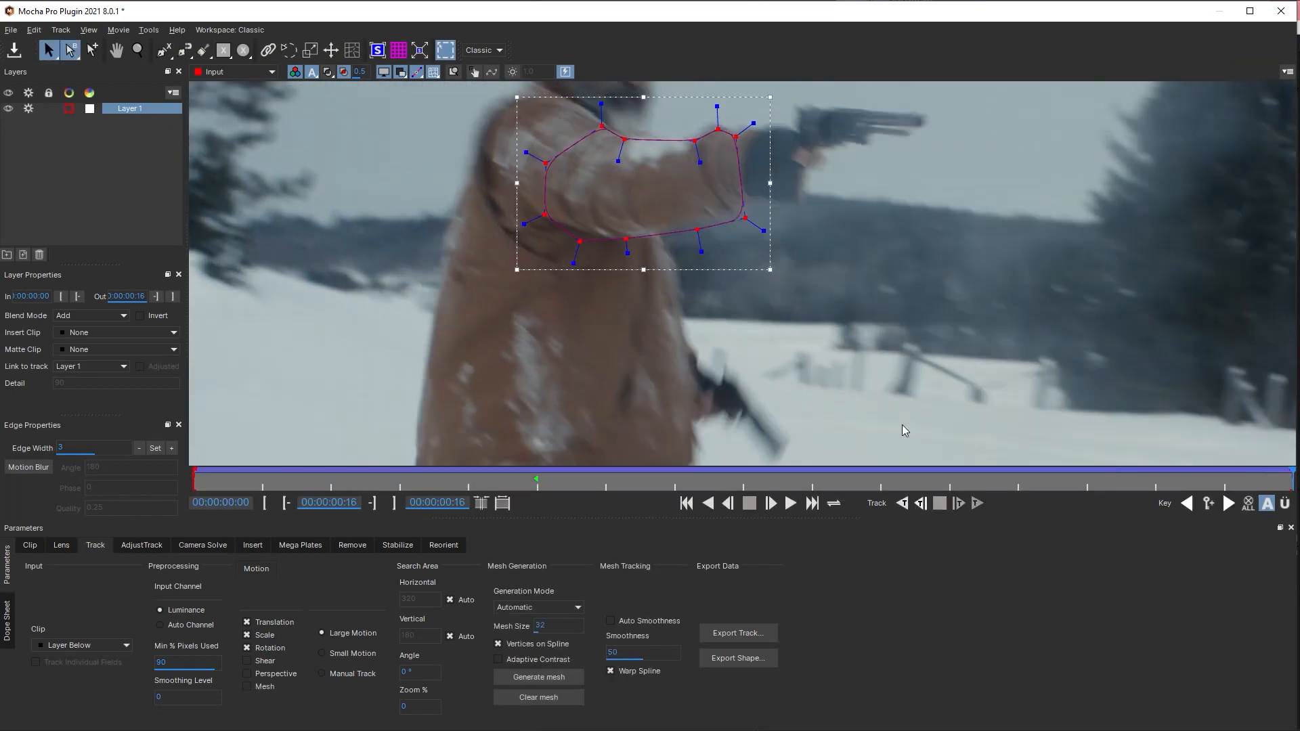
- At frame 3, reposition the sleeve spline's upper points so they follow the arm edge crossing the face
{"action": "left_click_drag", "start_coordinate": [1188, 479], "coordinate": [411, 459]}
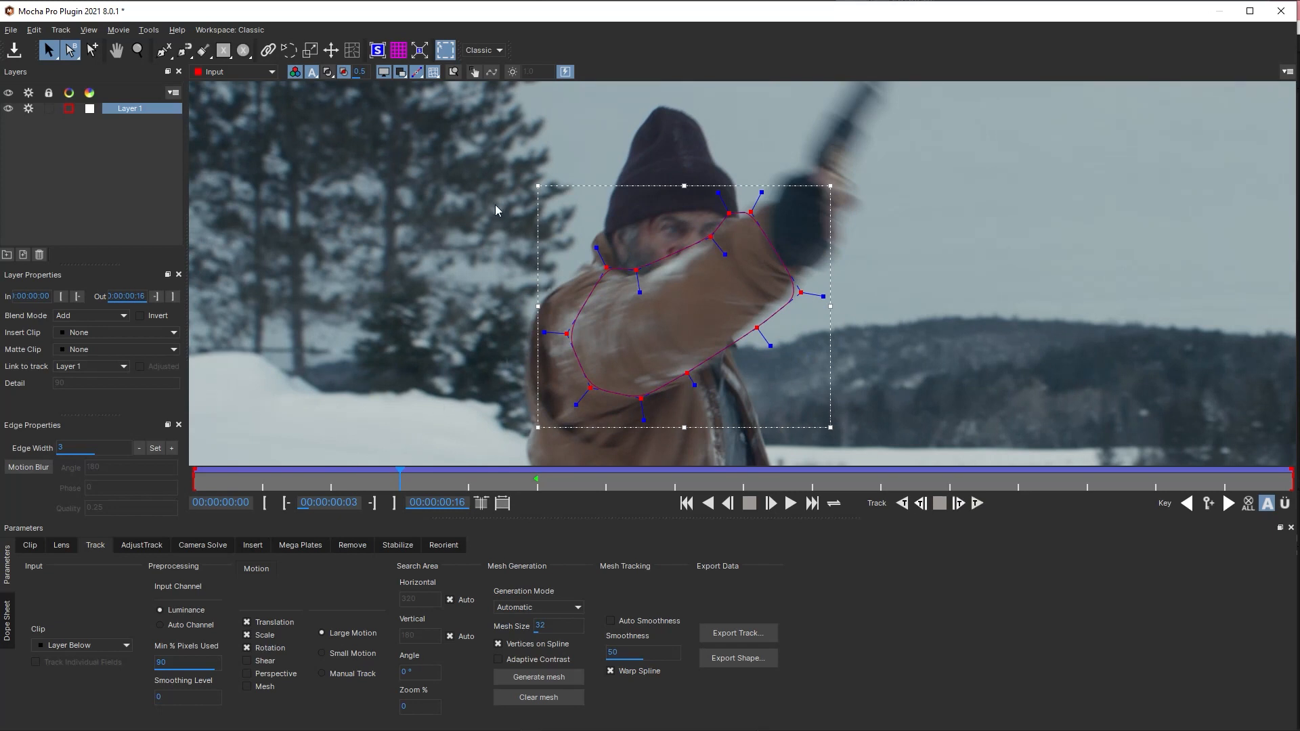
{"action": "key", "text": "z"}
{"action": "left_click_drag", "start_coordinate": [646, 285], "coordinate": [779, 90]}
{"action": "left_click_drag", "start_coordinate": [755, 208], "coordinate": [751, 132]}
{"action": "key", "text": "s"}
{"action": "left_click_drag", "start_coordinate": [602, 275], "coordinate": [605, 286]}
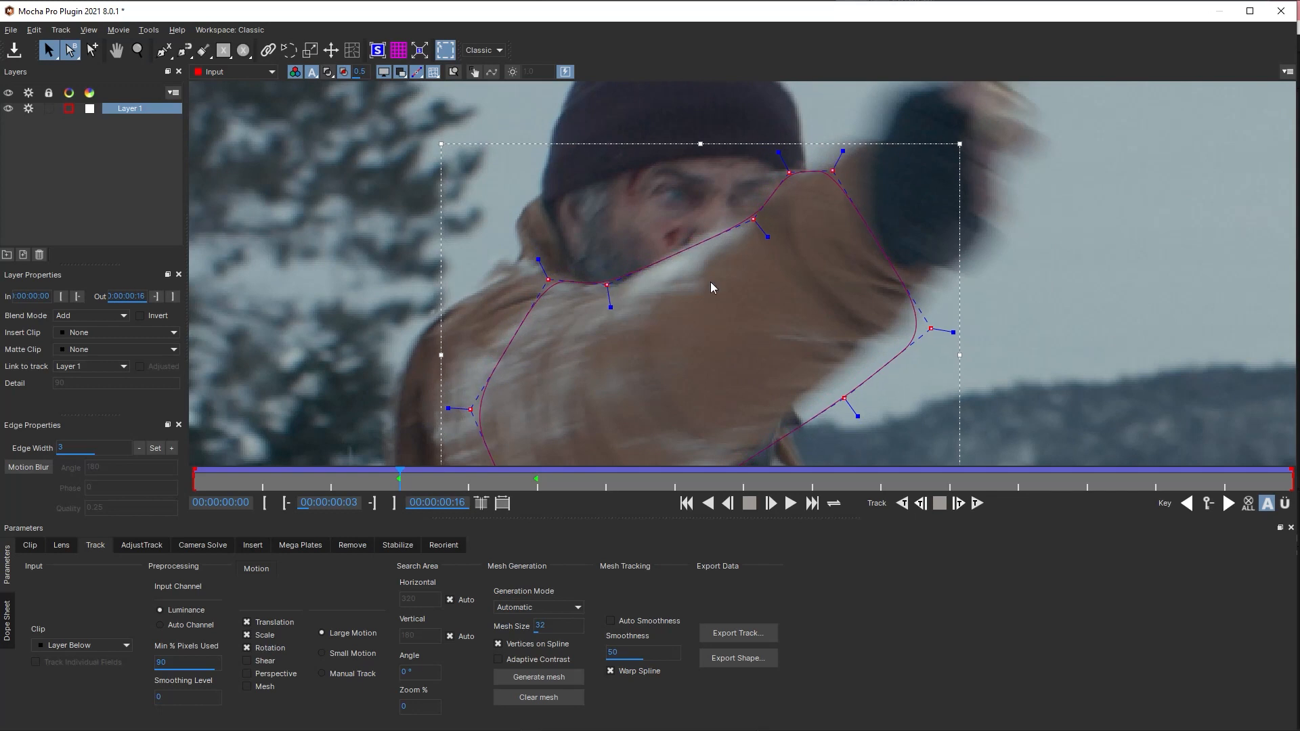
{"action": "left_click_drag", "start_coordinate": [758, 217], "coordinate": [757, 218]}
{"action": "left_click_drag", "start_coordinate": [606, 285], "coordinate": [611, 288]}
{"action": "left_click_drag", "start_coordinate": [749, 221], "coordinate": [746, 214]}
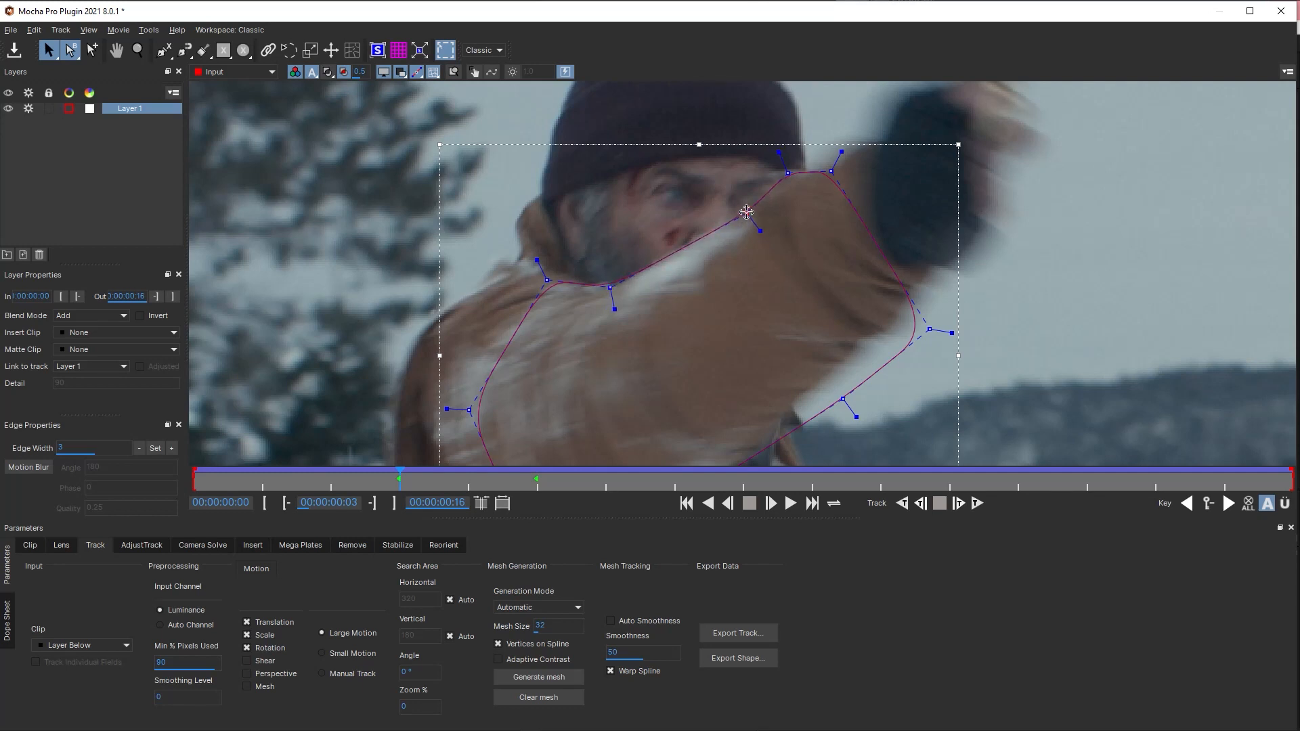
{"action": "left_click", "coordinate": [789, 173]}
- Return to frame 5 and rename Layer 1 as arm
{"action": "left_click_drag", "start_coordinate": [349, 482], "coordinate": [537, 467]}
{"action": "double_click", "coordinate": [129, 108]}
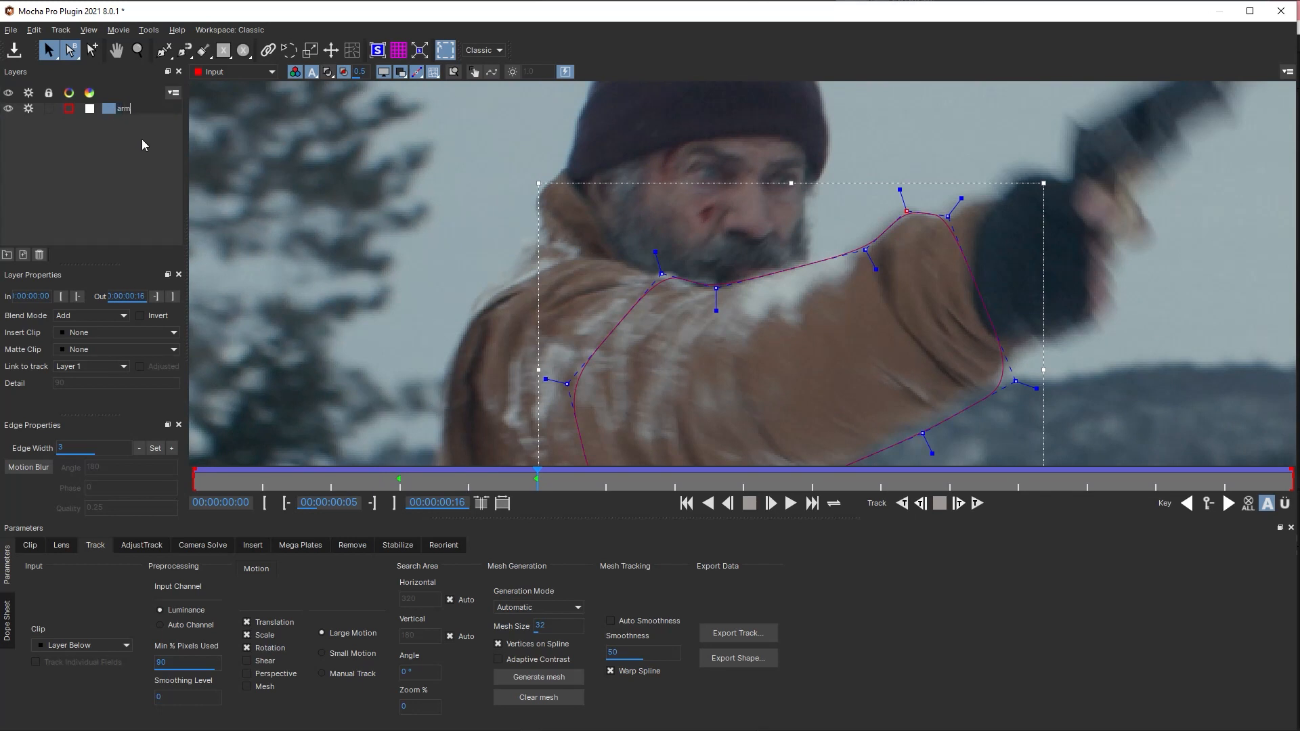
{"action": "left_click", "coordinate": [141, 139]}
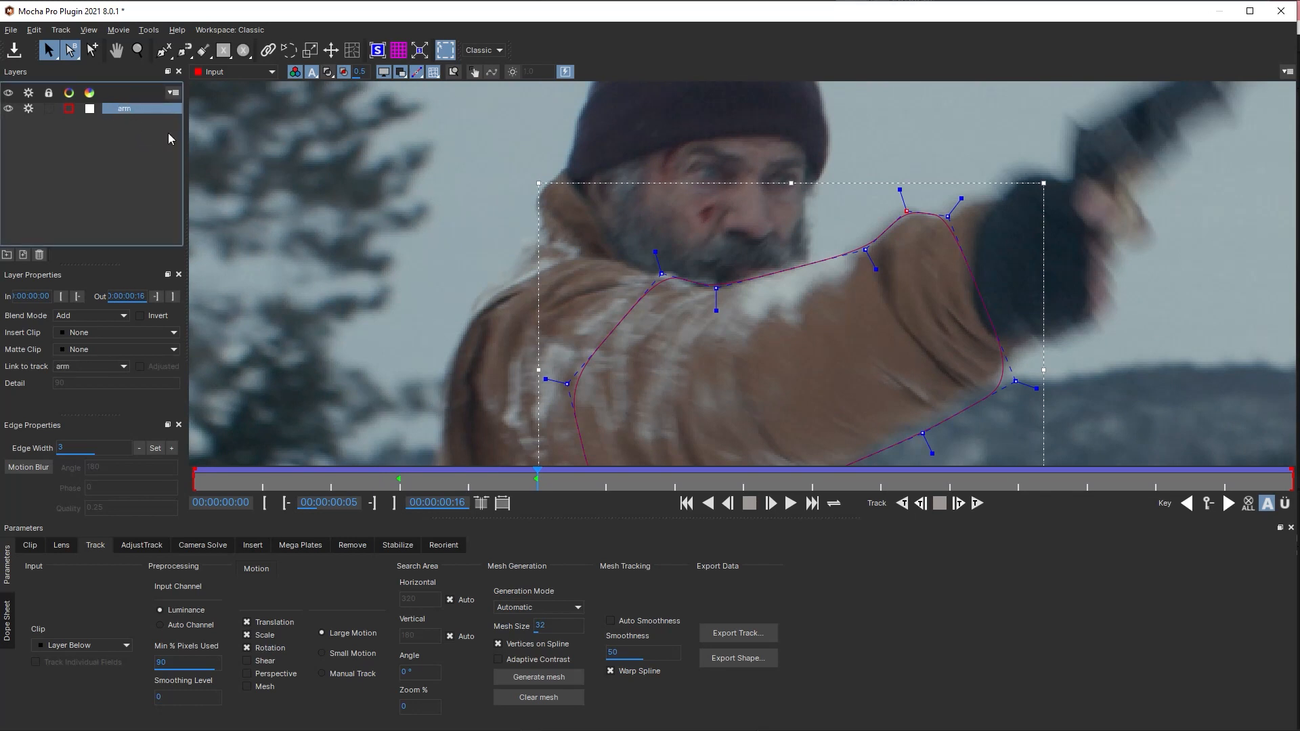
{"action": "left_click_drag", "start_coordinate": [538, 478], "coordinate": [543, 477]}
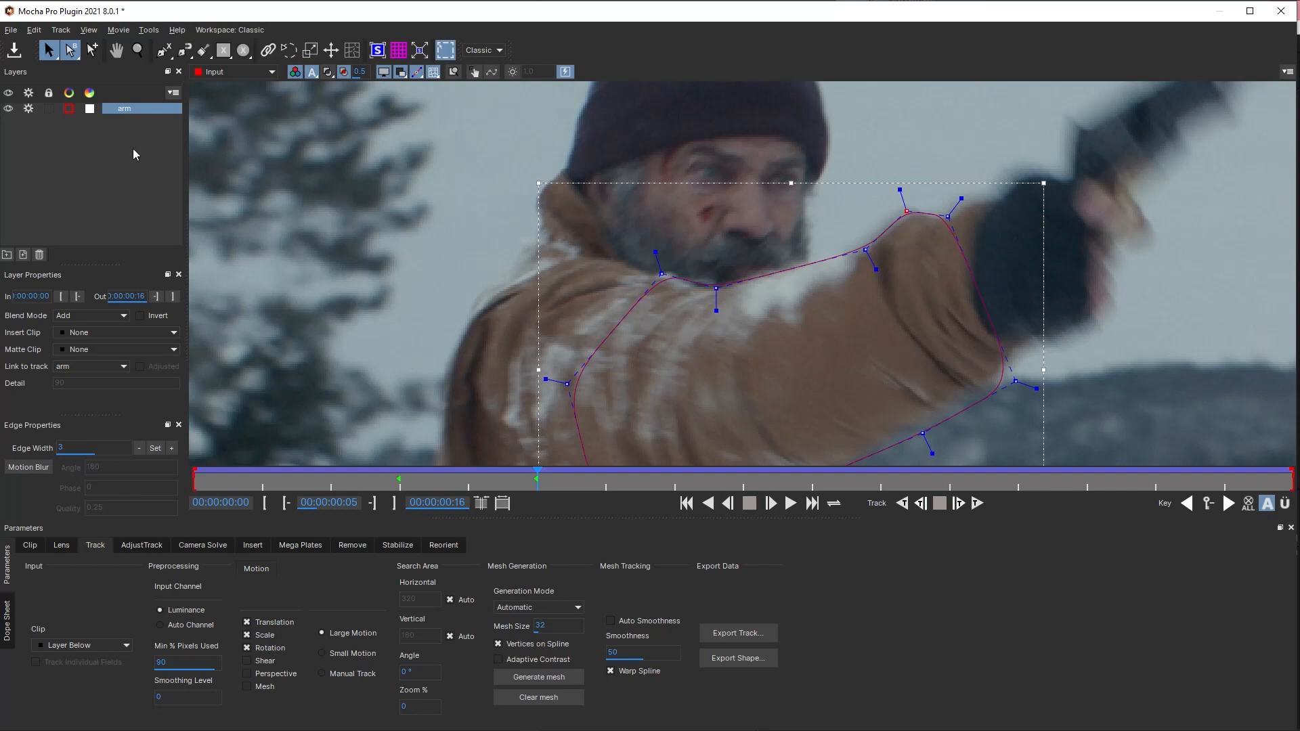
- At frame 5, draw a closed X-spline around the blood-marked side of the man's face and adjust its points
{"action": "left_click", "coordinate": [166, 51]}
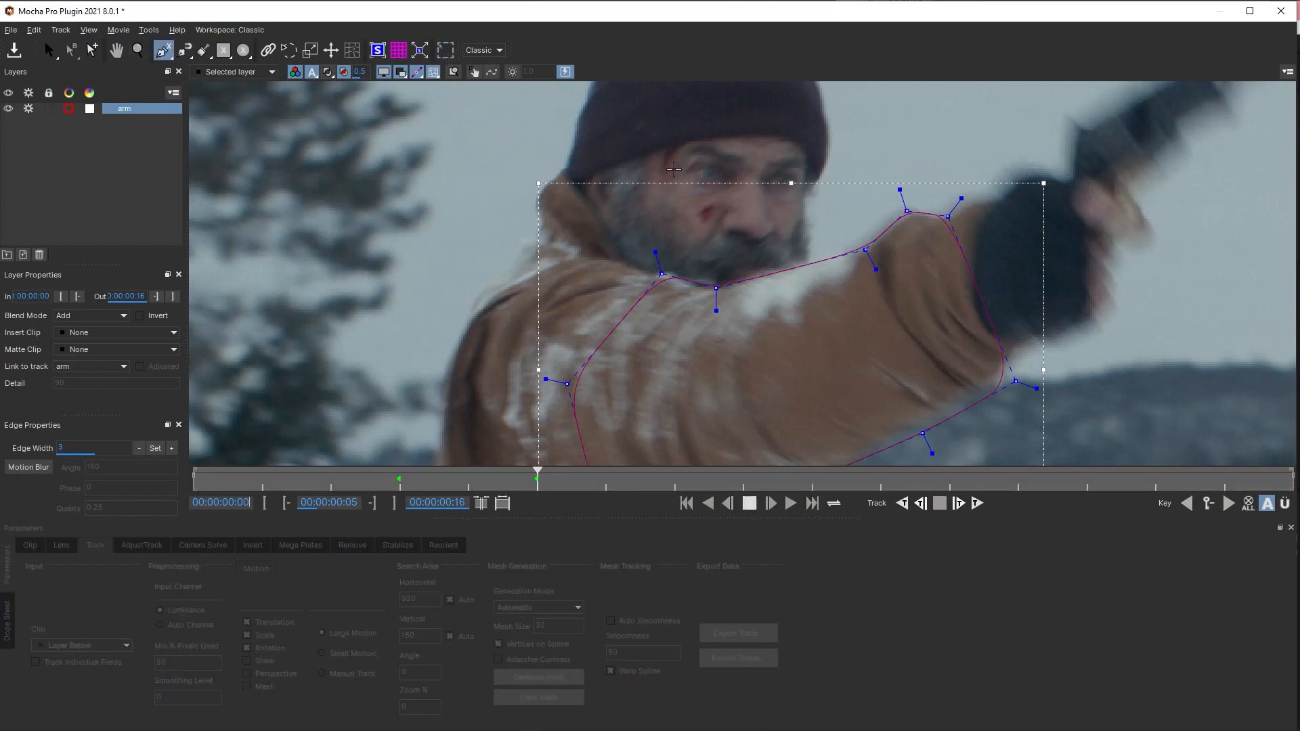
{"action": "left_click", "coordinate": [715, 135]}
{"action": "left_click", "coordinate": [631, 155]}
{"action": "left_click", "coordinate": [601, 203]}
{"action": "left_click", "coordinate": [637, 256]}
{"action": "left_click", "coordinate": [705, 279]}
{"action": "left_click", "coordinate": [752, 207]}
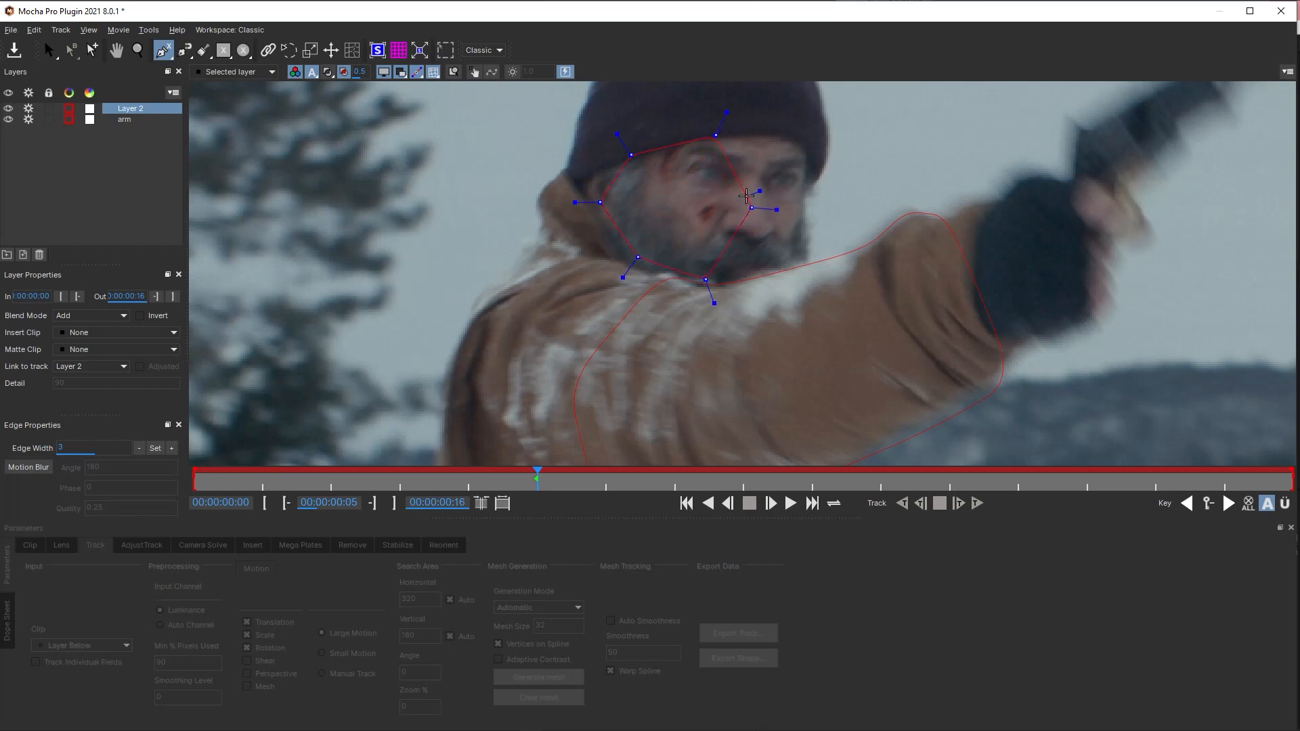
{"action": "right_click", "coordinate": [714, 187]}
{"action": "left_click_drag", "start_coordinate": [543, 110], "coordinate": [852, 358]}
{"action": "left_click_drag", "start_coordinate": [714, 303], "coordinate": [712, 293]}
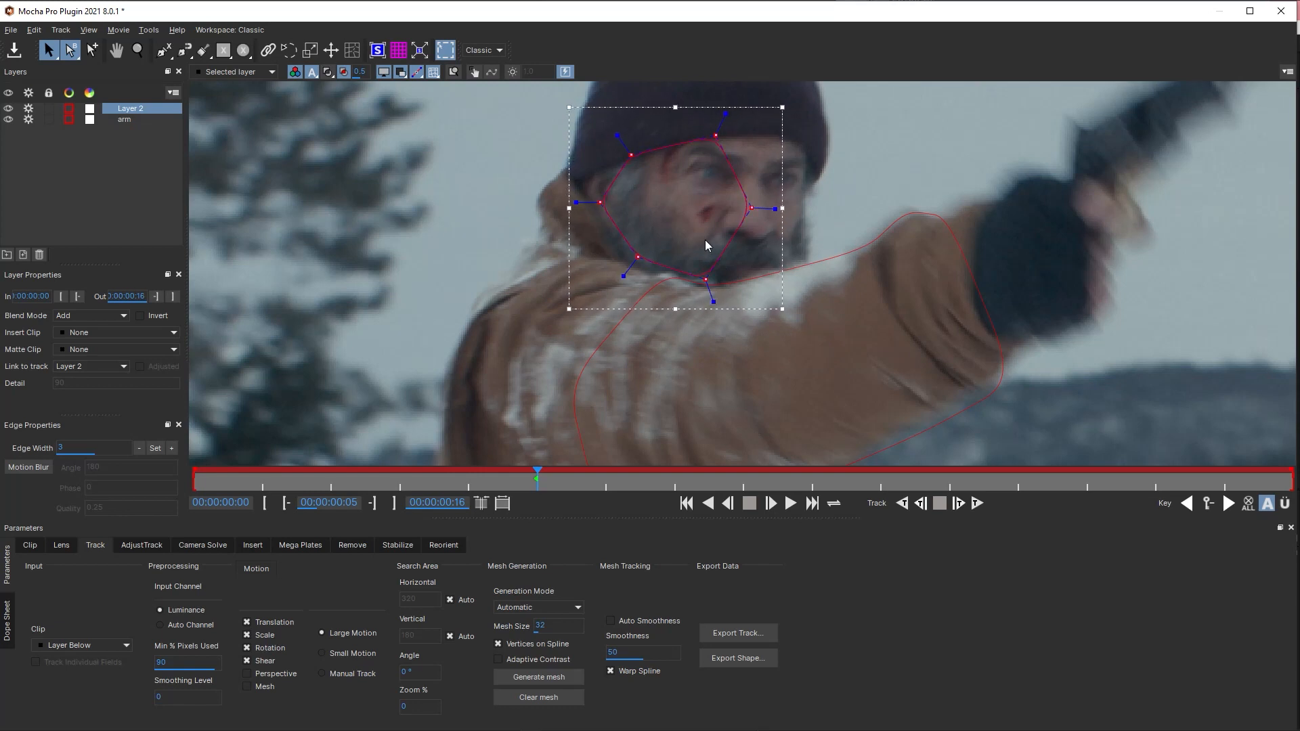
{"action": "left_click", "coordinate": [604, 221]}
{"action": "left_click", "coordinate": [605, 205]}
- Rename Layer 2 as face, place it below the arm layer, and turn off tracking for arm
{"action": "double_click", "coordinate": [141, 108]}
{"action": "type", "text": "face"}
{"action": "left_click", "coordinate": [30, 119]}
{"action": "left_click_drag", "start_coordinate": [30, 119], "coordinate": [43, 119]}
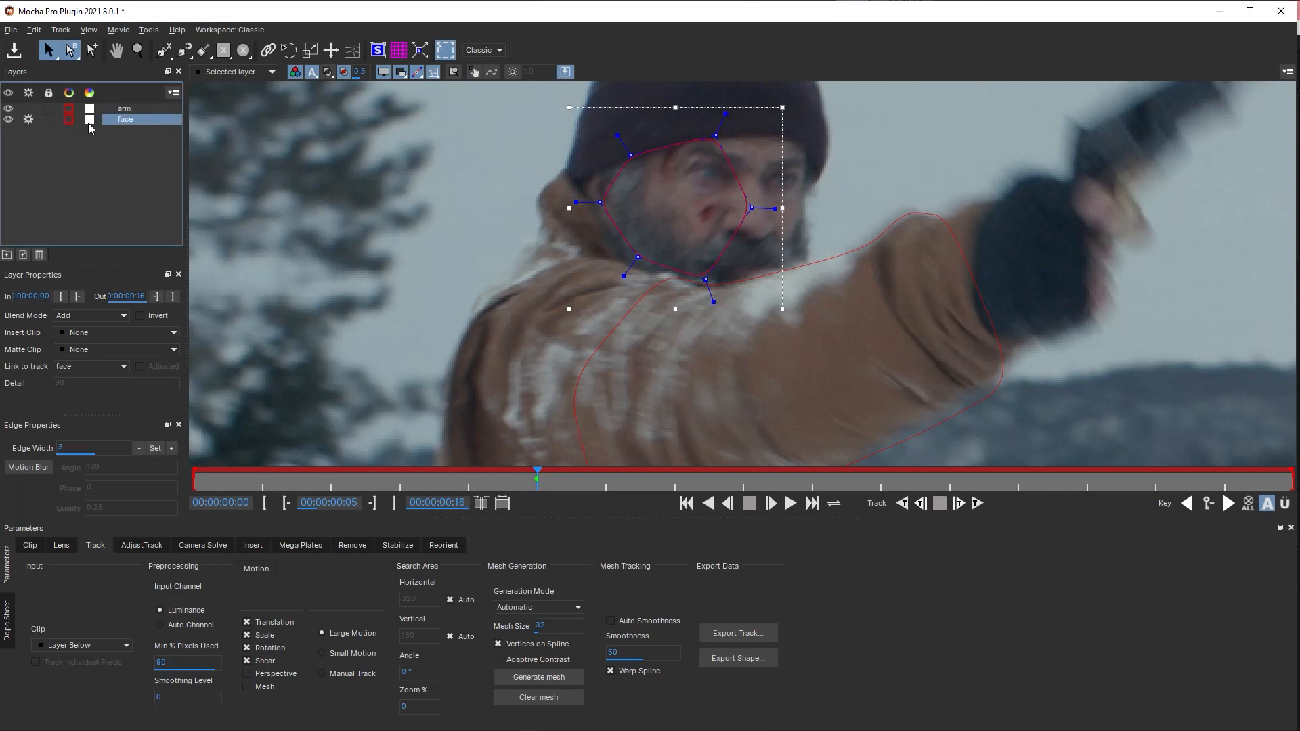
- Try to track the face layer backward from frame 5 to the start of the clip
{"action": "left_click", "coordinate": [922, 506]}
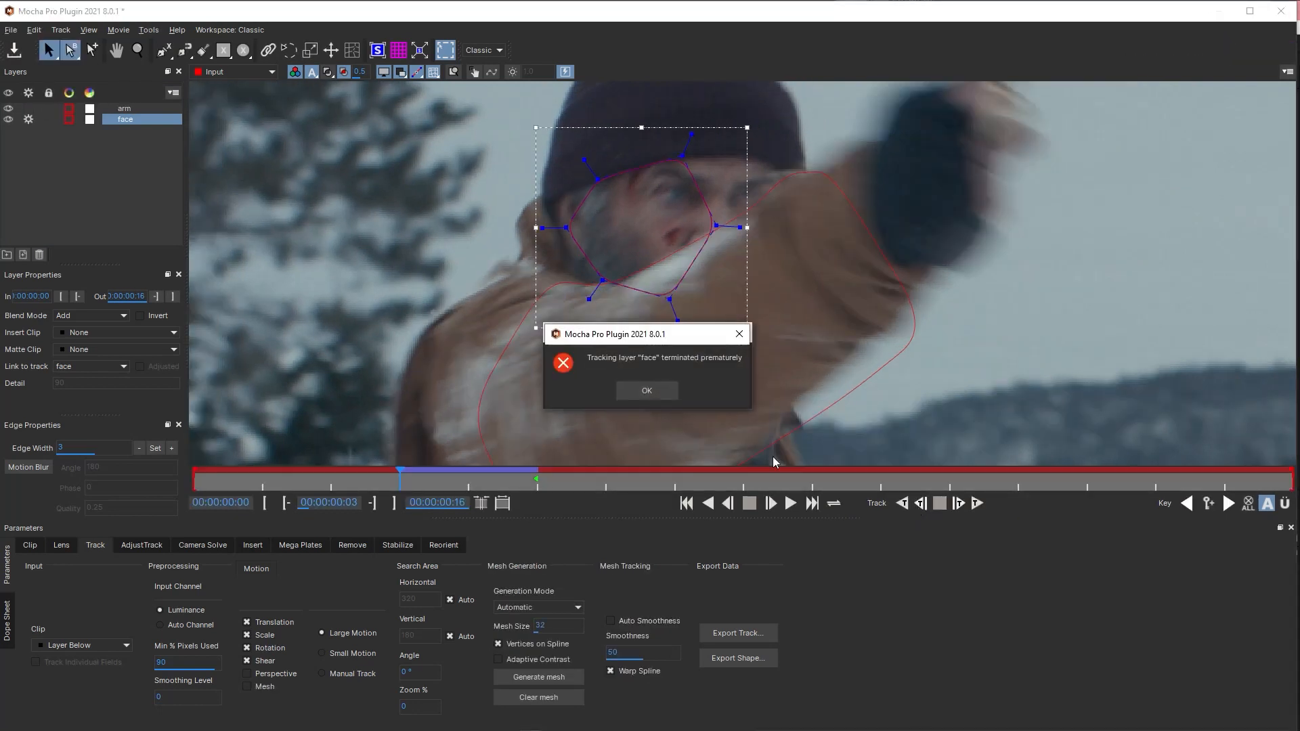
{"action": "left_click", "coordinate": [657, 395]}
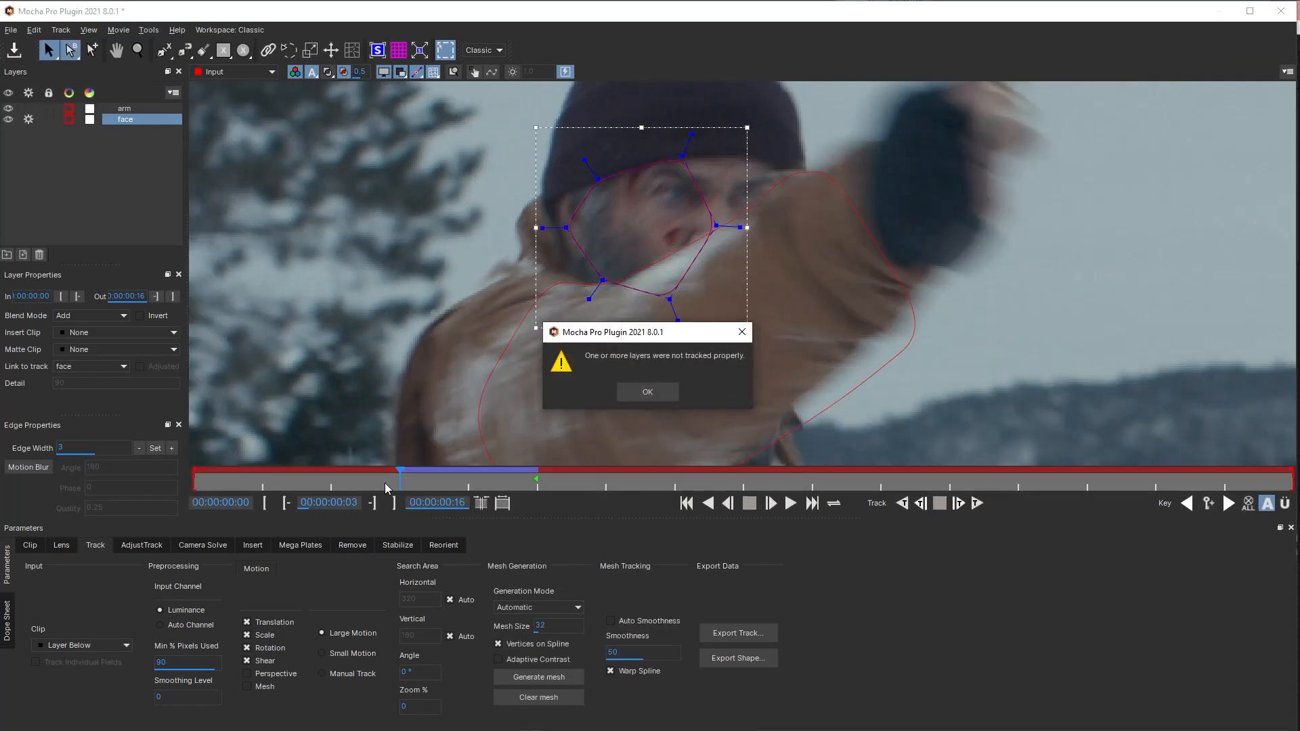
{"action": "left_click", "coordinate": [649, 392]}
{"action": "mouse_move", "coordinate": [377, 488]}
{"action": "left_mouse_down"}
{"action": "mouse_move", "coordinate": [309, 487]}
{"action": "mouse_move", "coordinate": [436, 491]}
{"action": "mouse_move", "coordinate": [288, 491]}
{"action": "mouse_move", "coordinate": [389, 482]}
{"action": "left_mouse_up"}
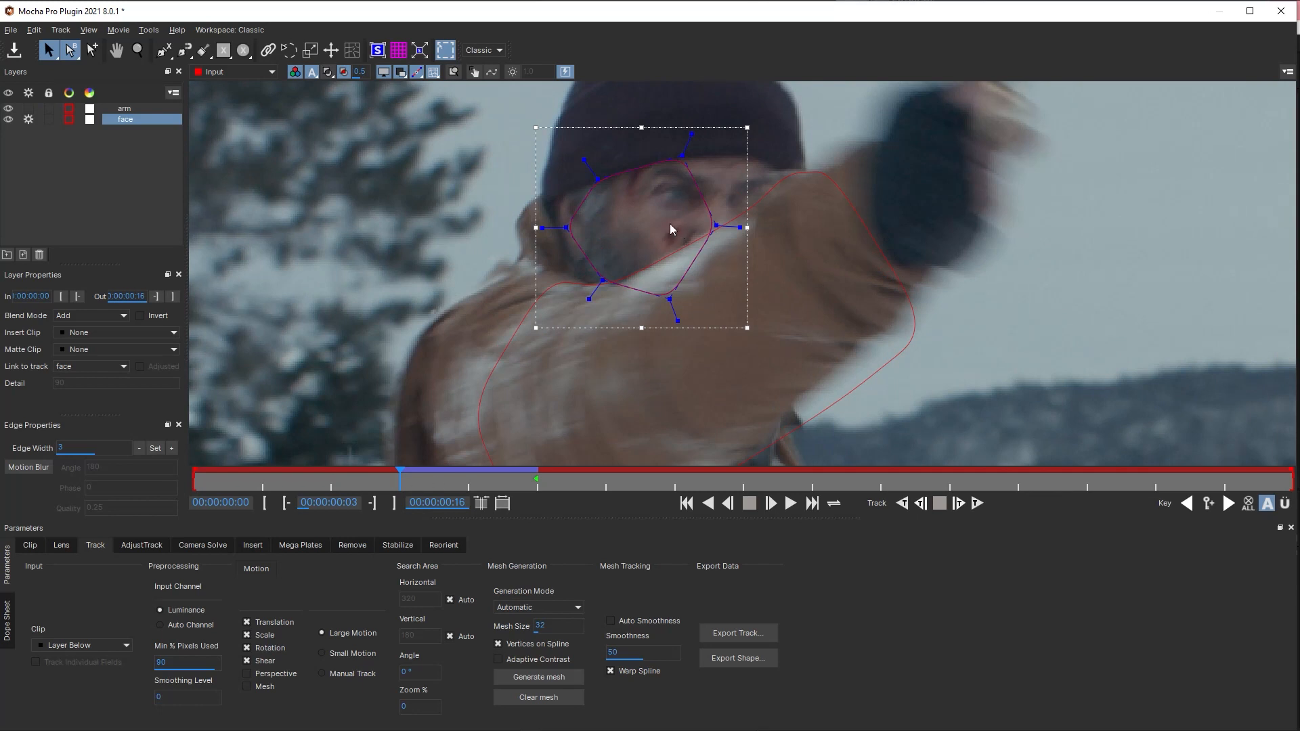
{"action": "mouse_move", "coordinate": [388, 482]}
{"action": "left_mouse_down"}
{"action": "mouse_move", "coordinate": [340, 486]}
{"action": "mouse_move", "coordinate": [388, 479]}
{"action": "left_mouse_up"}
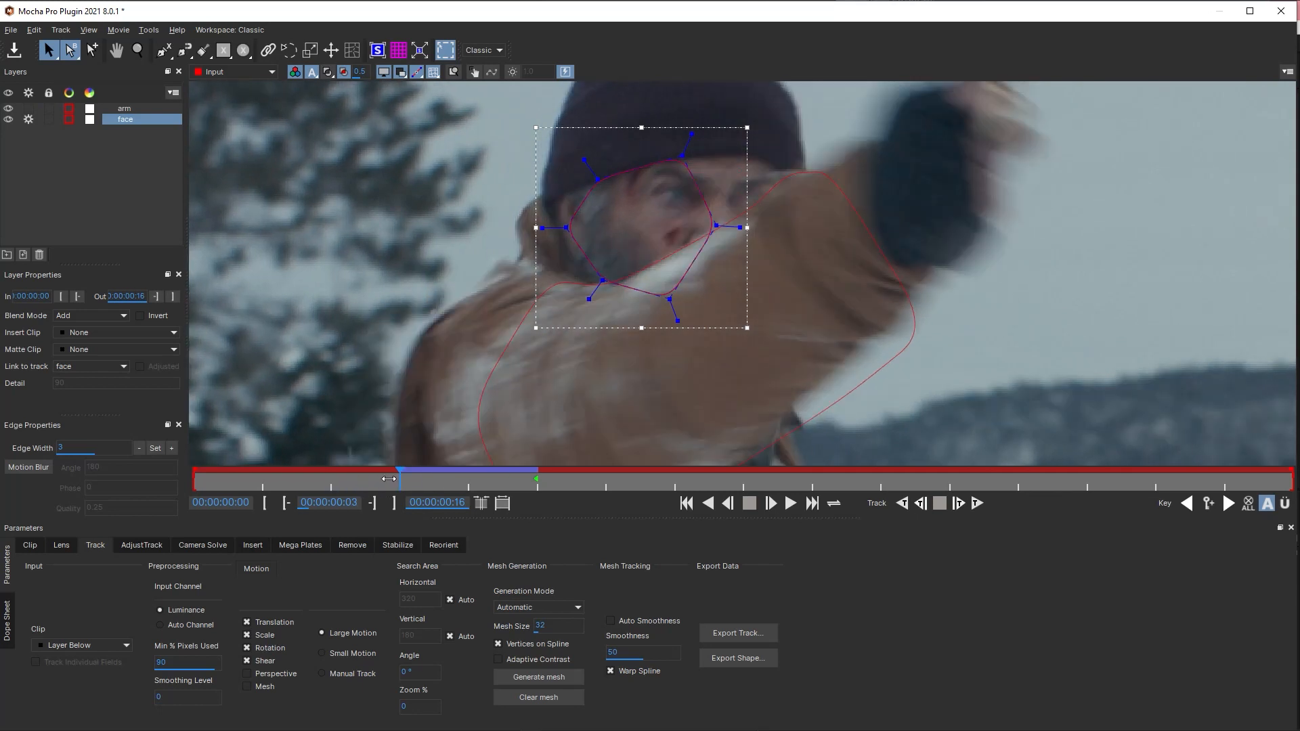
- Turn off Shear, track the face layer backward to frame 2 with Small Motion, and set the in point there
{"action": "left_click", "coordinate": [247, 661]}
{"action": "left_click", "coordinate": [921, 505]}
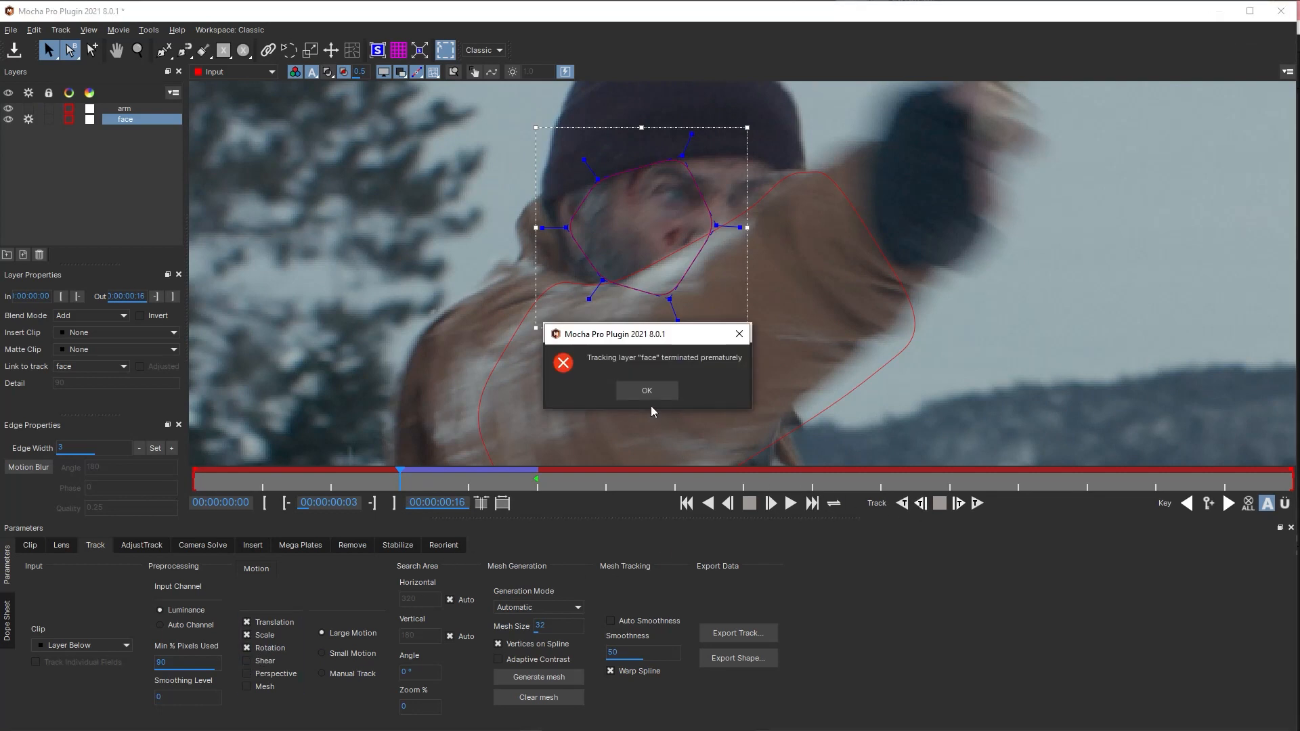
{"action": "left_click", "coordinate": [636, 393]}
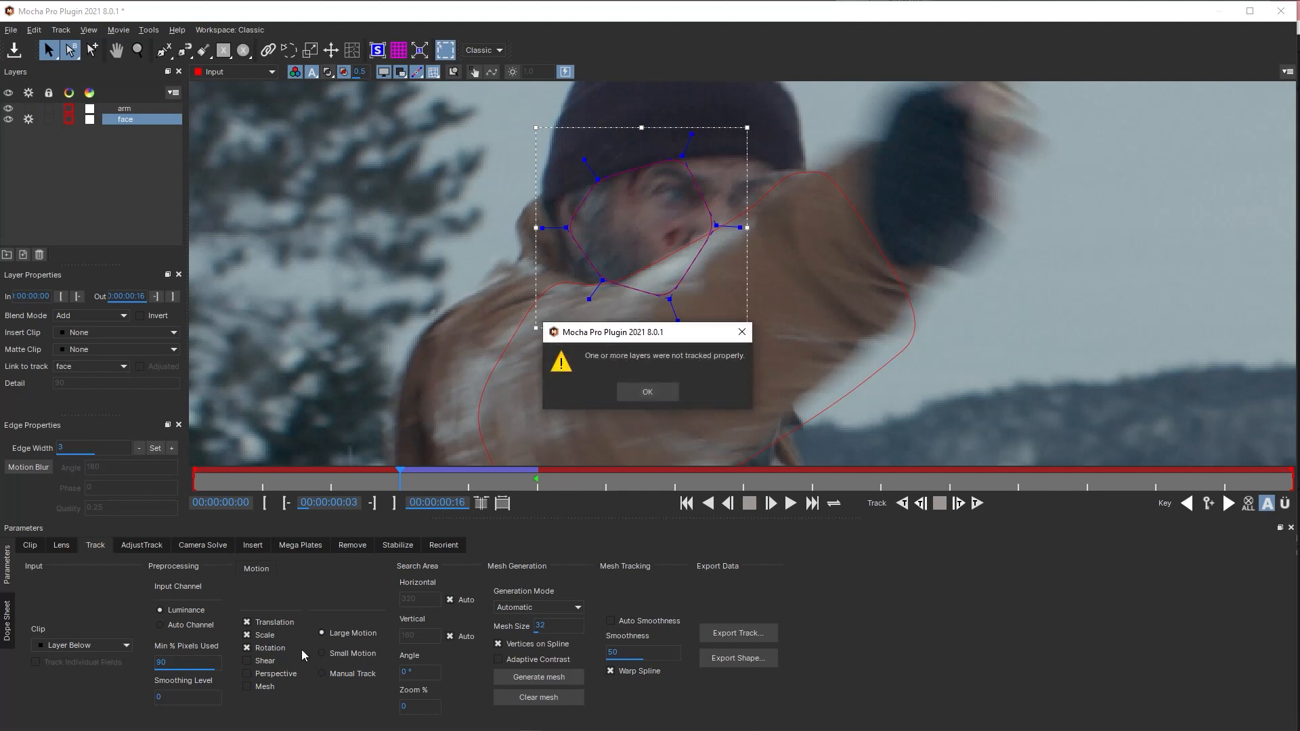
{"action": "left_click", "coordinate": [649, 392]}
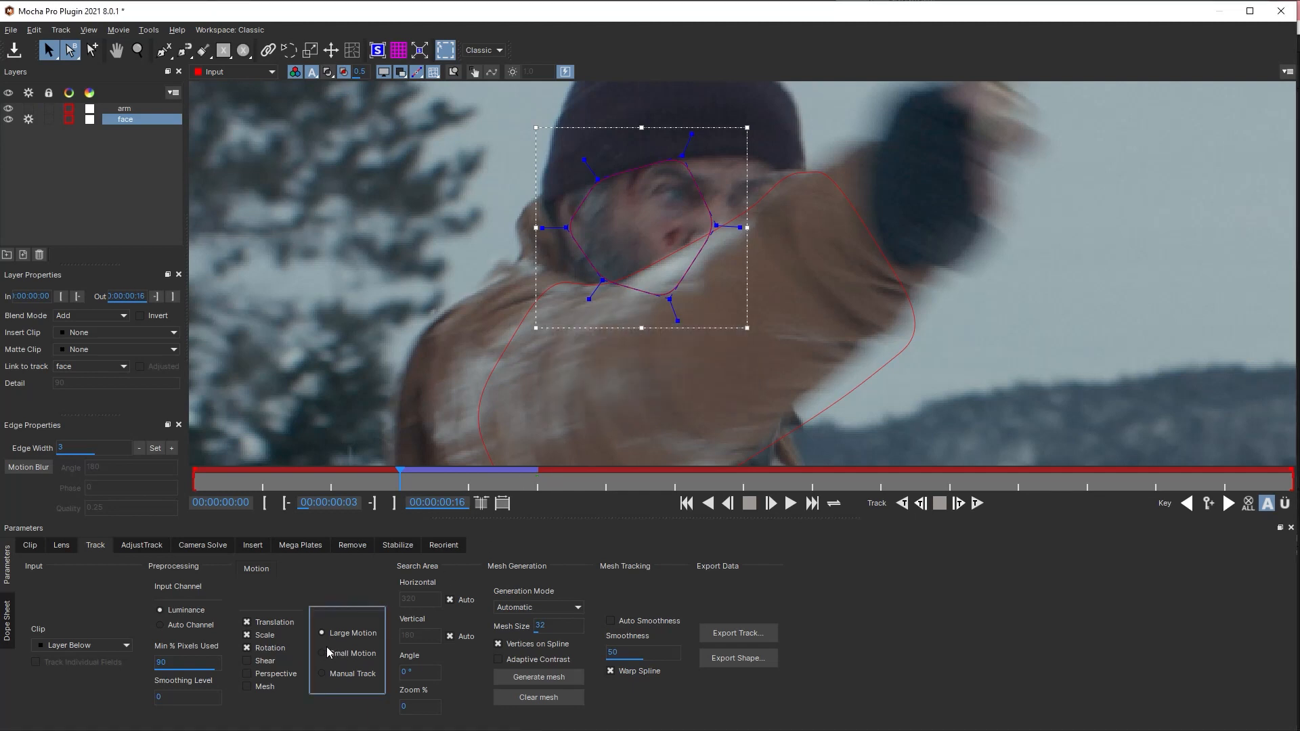
{"action": "left_click", "coordinate": [923, 505]}
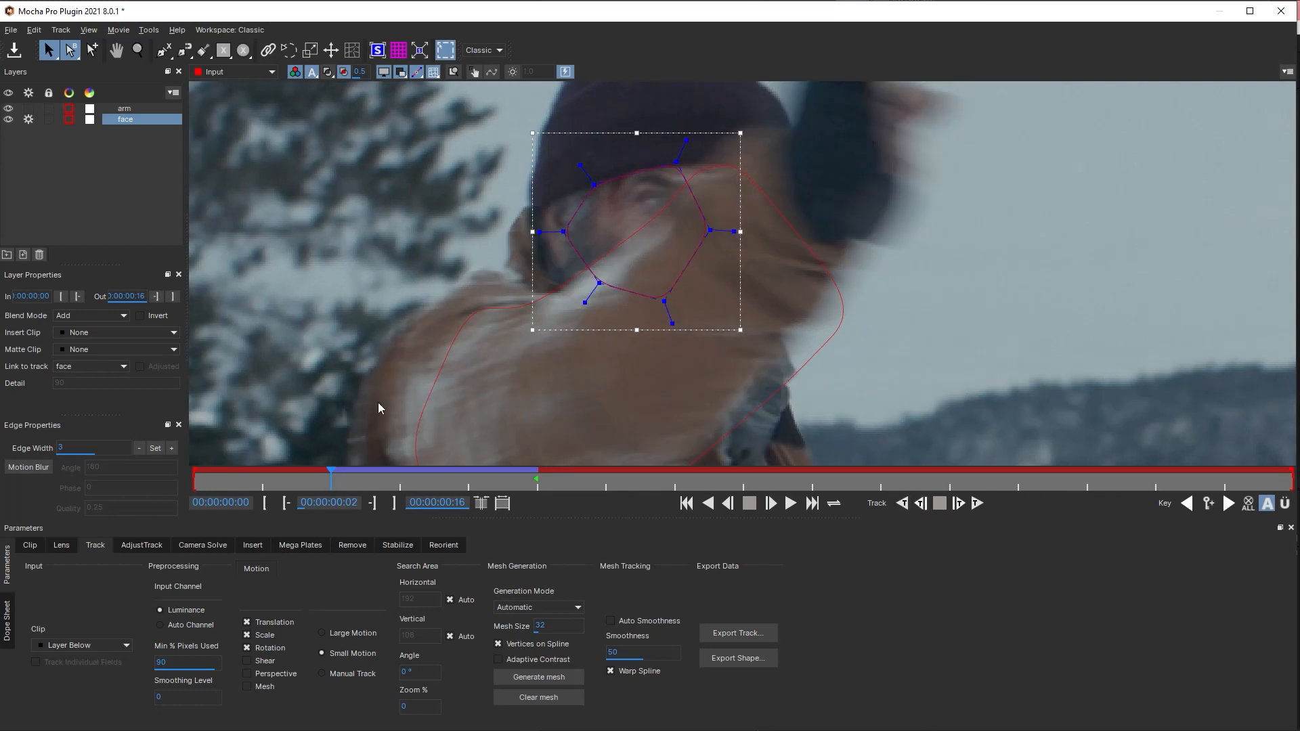
{"action": "left_click", "coordinate": [265, 505]}
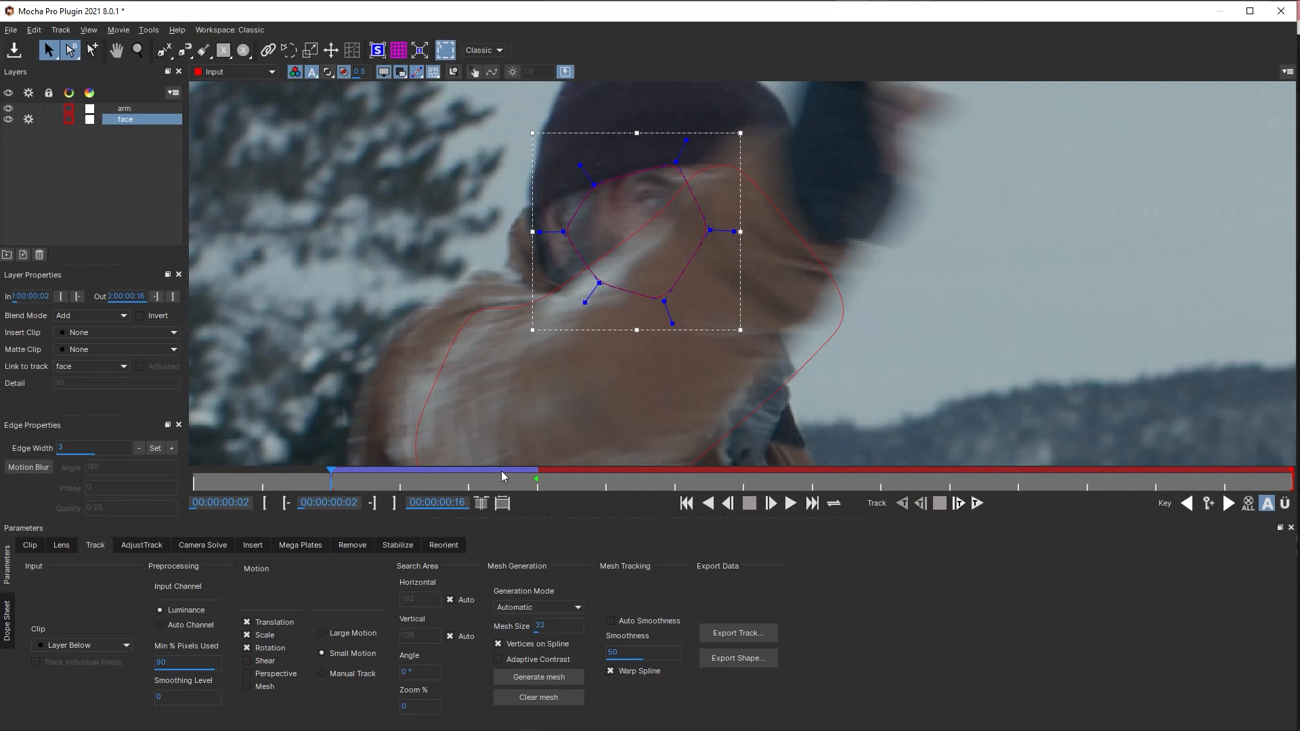
- Track the face layer forward from frame 5, switching to Large Motion at frame 6 to continue to frame 15
{"action": "left_click", "coordinate": [521, 485]}
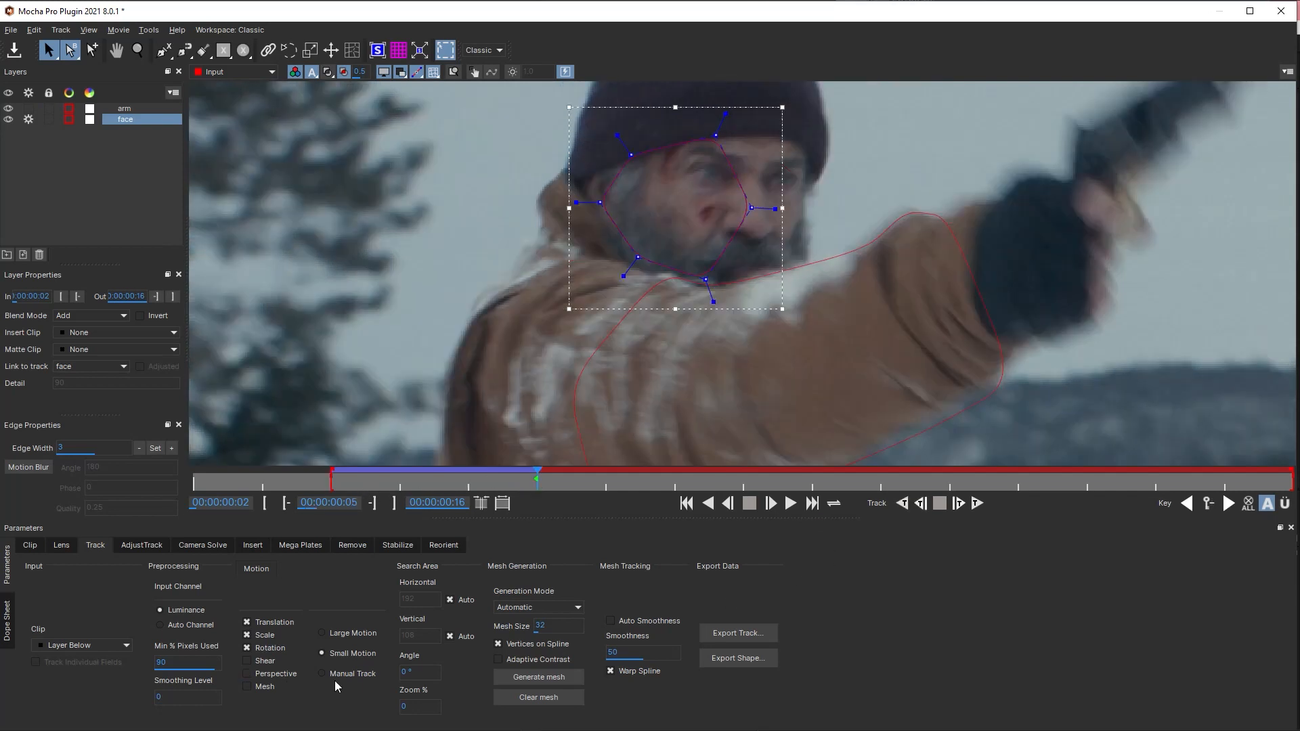
{"action": "left_click", "coordinate": [975, 508]}
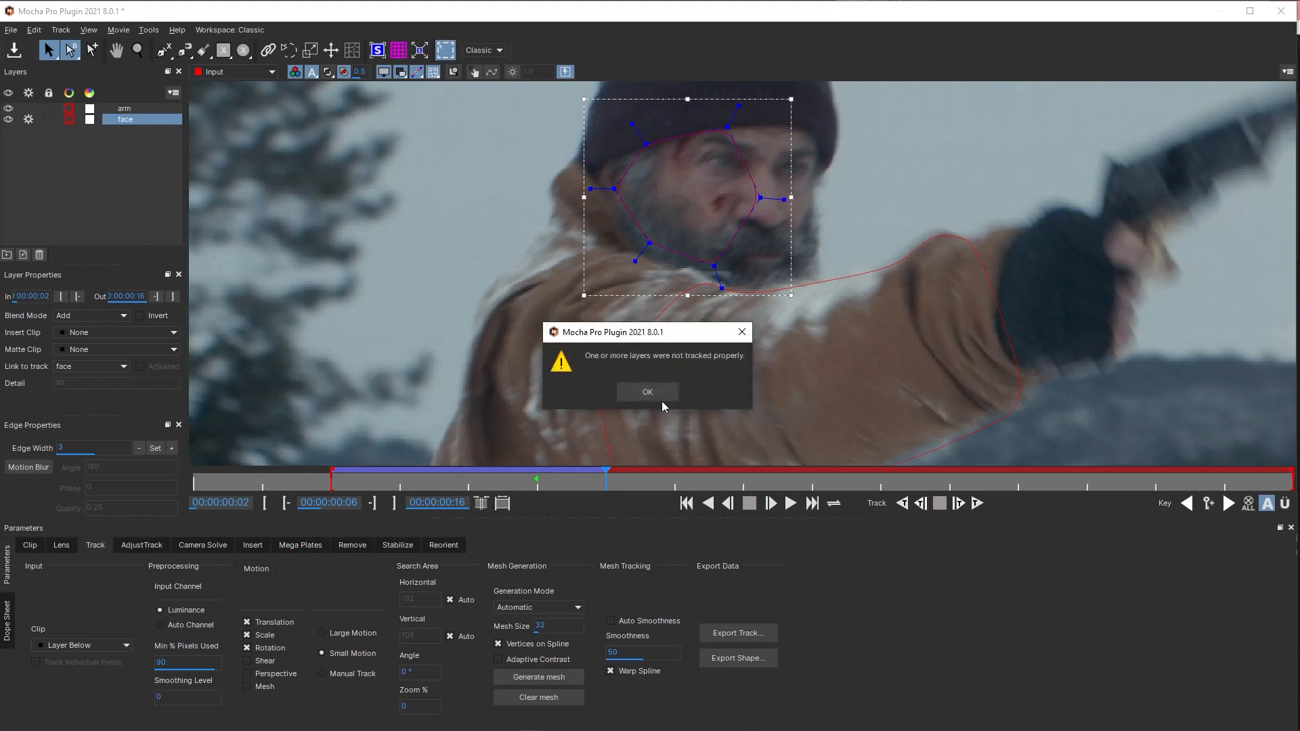
{"action": "left_click", "coordinate": [656, 396]}
{"action": "left_click", "coordinate": [247, 648]}
{"action": "left_click", "coordinate": [353, 633]}
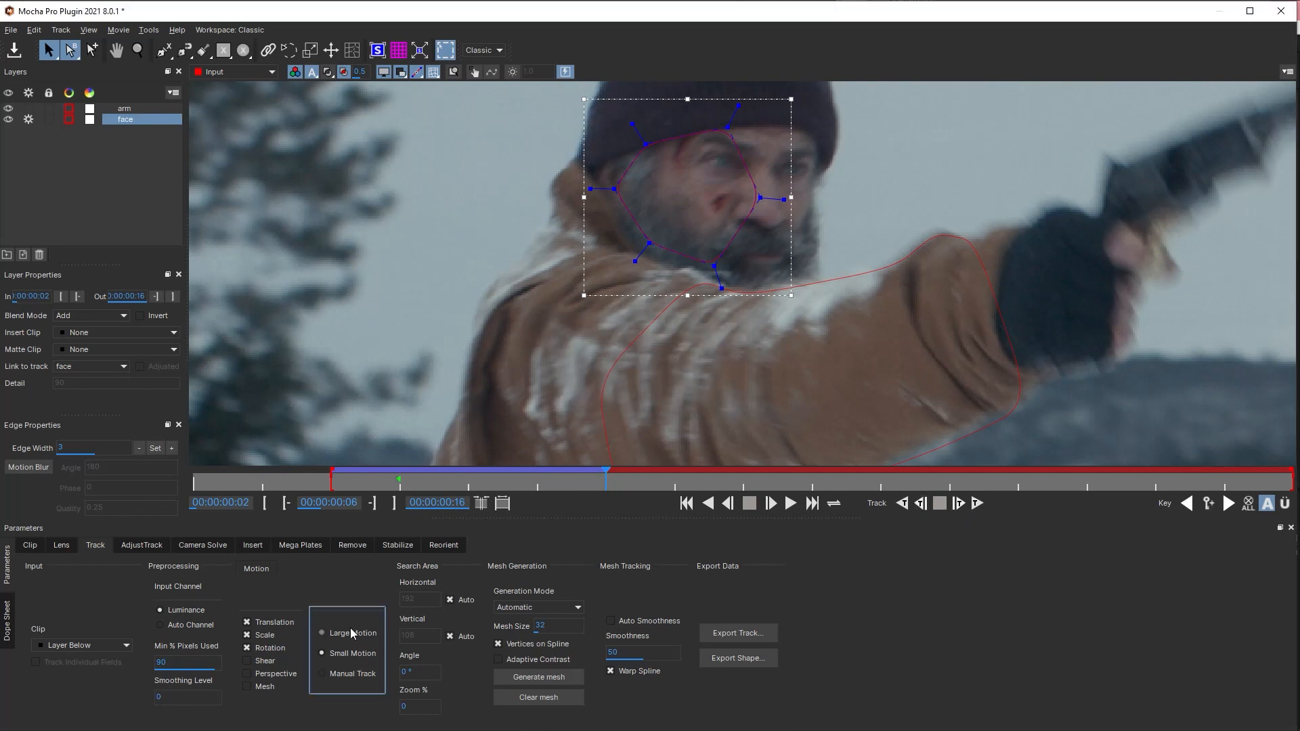
{"action": "left_click", "coordinate": [974, 504]}
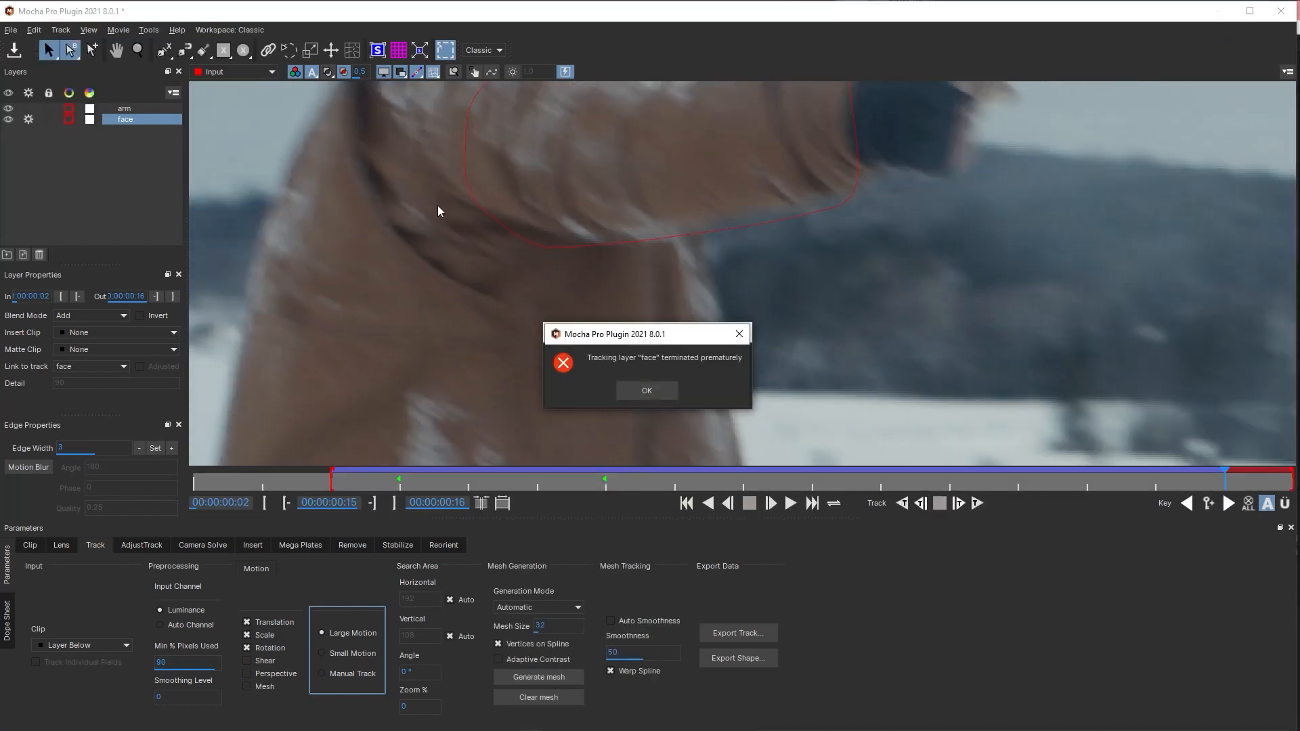
{"action": "left_click", "coordinate": [640, 393]}
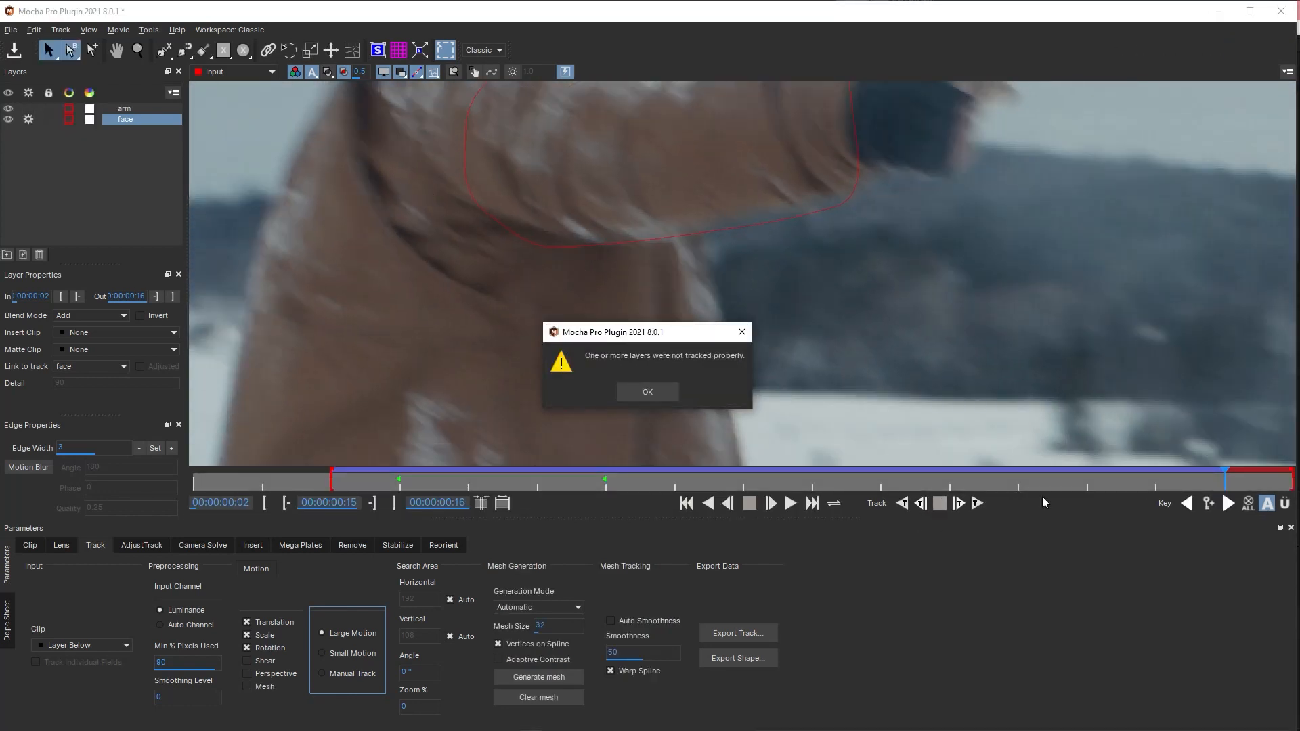
{"action": "left_click", "coordinate": [650, 399]}
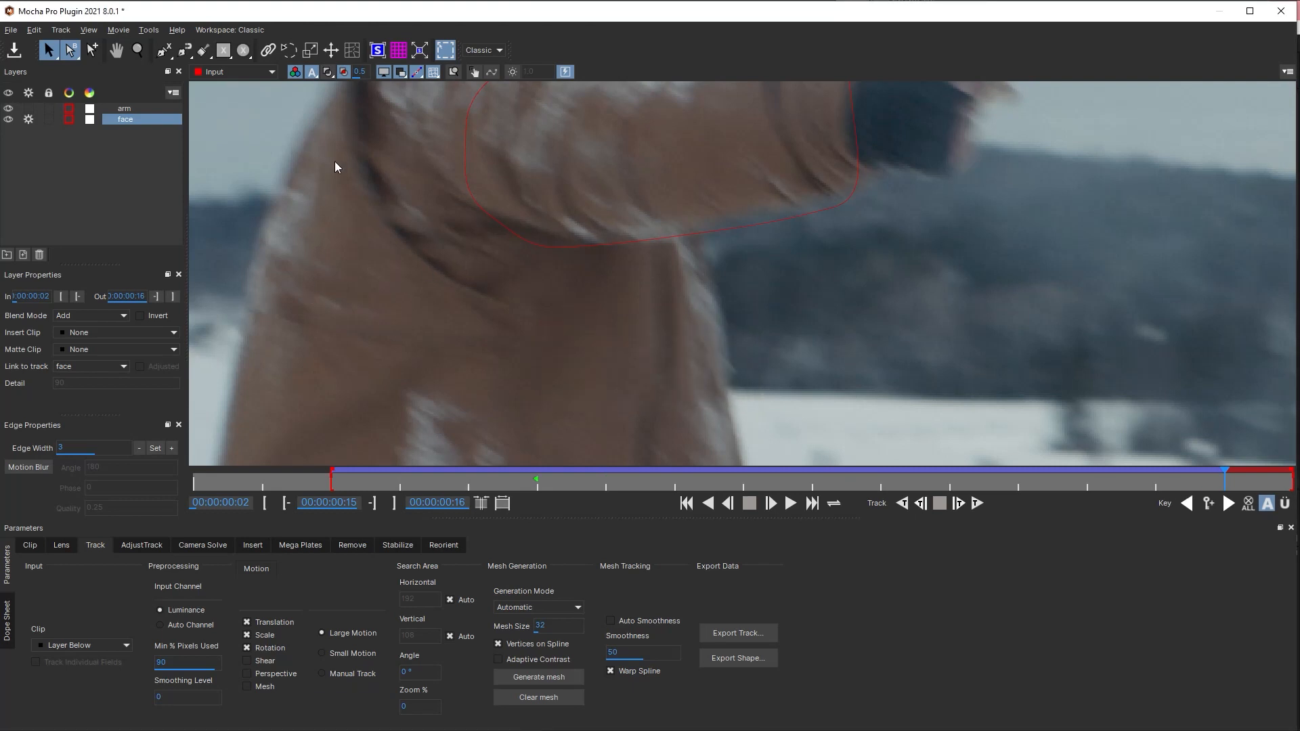
- Set the out point at frame 15
{"action": "key", "text": "x"}
{"action": "left_click_drag", "start_coordinate": [576, 211], "coordinate": [735, 550]}
{"action": "left_click_drag", "start_coordinate": [1191, 483], "coordinate": [1226, 482]}
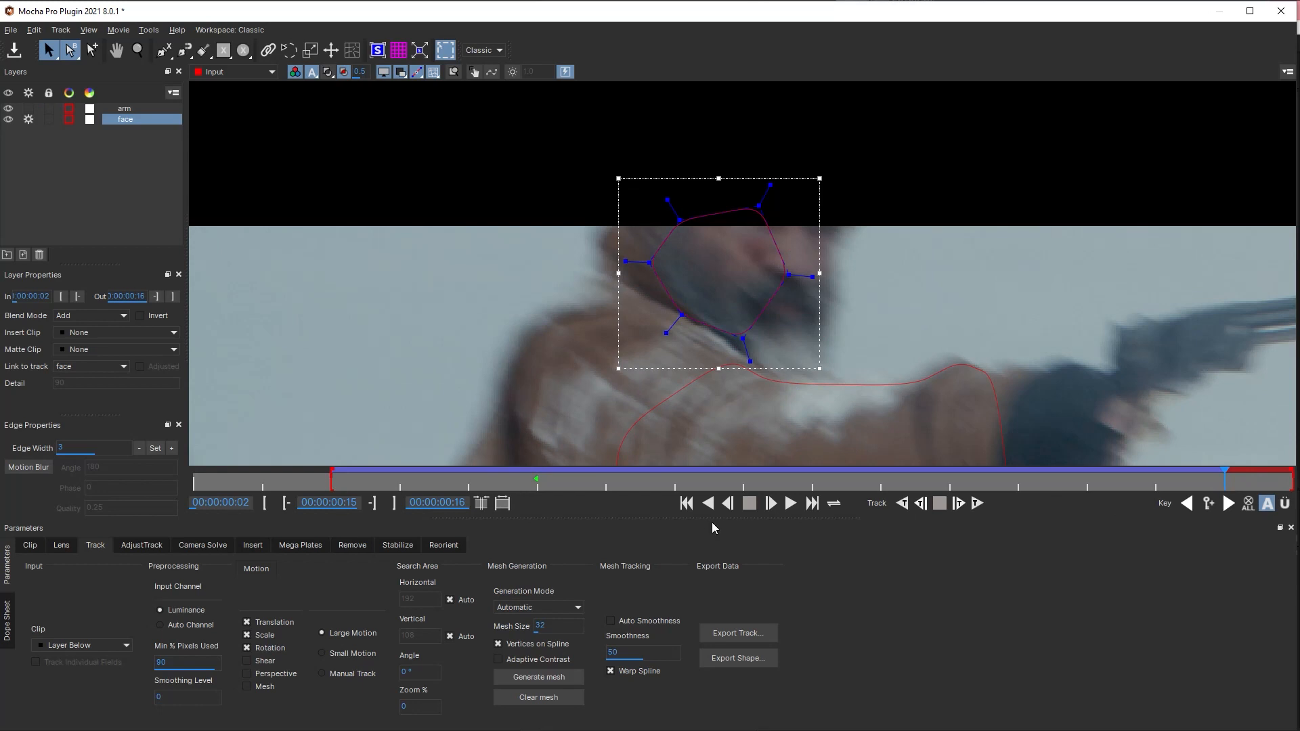
{"action": "left_click", "coordinate": [394, 504]}
- At frame 5, draw a closed five-point X-spline around the blood spot on the man's cheek
{"action": "left_click_drag", "start_coordinate": [1197, 478], "coordinate": [736, 351]}
{"action": "key", "text": "x"}
{"action": "left_click_drag", "start_coordinate": [828, 338], "coordinate": [813, 127]}
{"action": "mouse_move", "coordinate": [537, 482]}
{"action": "left_mouse_down"}
{"action": "mouse_move", "coordinate": [527, 482]}
{"action": "mouse_move", "coordinate": [914, 458]}
{"action": "mouse_move", "coordinate": [993, 433]}
{"action": "mouse_move", "coordinate": [880, 467]}
{"action": "mouse_move", "coordinate": [772, 472]}
{"action": "mouse_move", "coordinate": [1095, 450]}
{"action": "mouse_move", "coordinate": [547, 483]}
{"action": "left_mouse_up"}
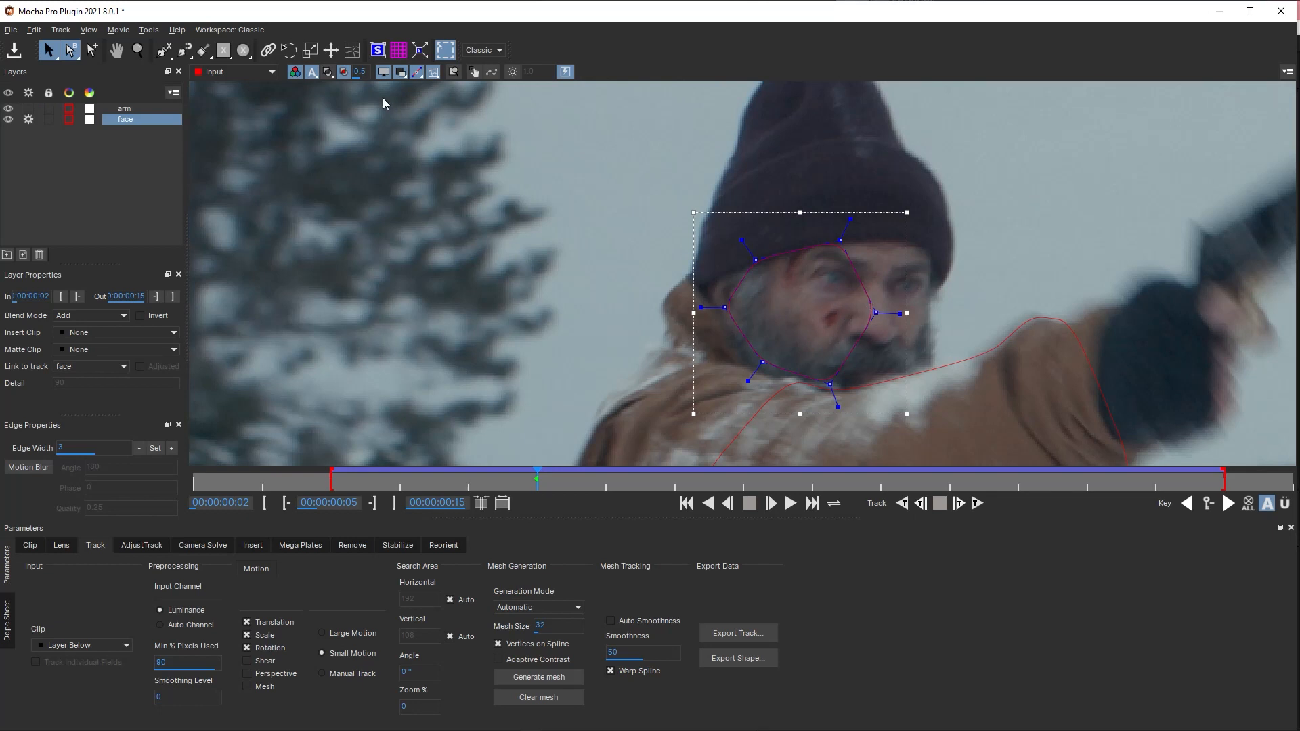
{"action": "left_click", "coordinate": [163, 50]}
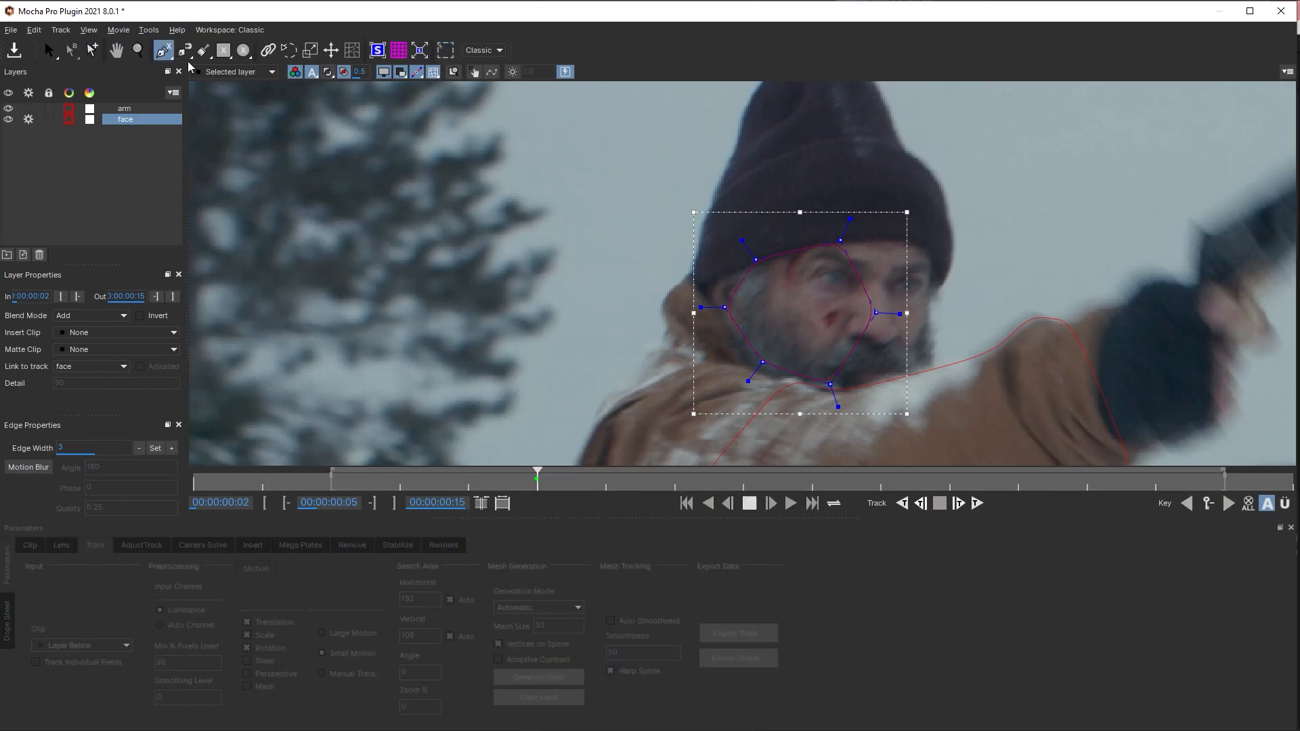
{"action": "left_click", "coordinate": [845, 299]}
{"action": "left_click", "coordinate": [821, 300]}
{"action": "left_click", "coordinate": [800, 328]}
{"action": "left_click", "coordinate": [844, 337]}
{"action": "left_click", "coordinate": [850, 320]}
{"action": "right_click", "coordinate": [789, 288]}
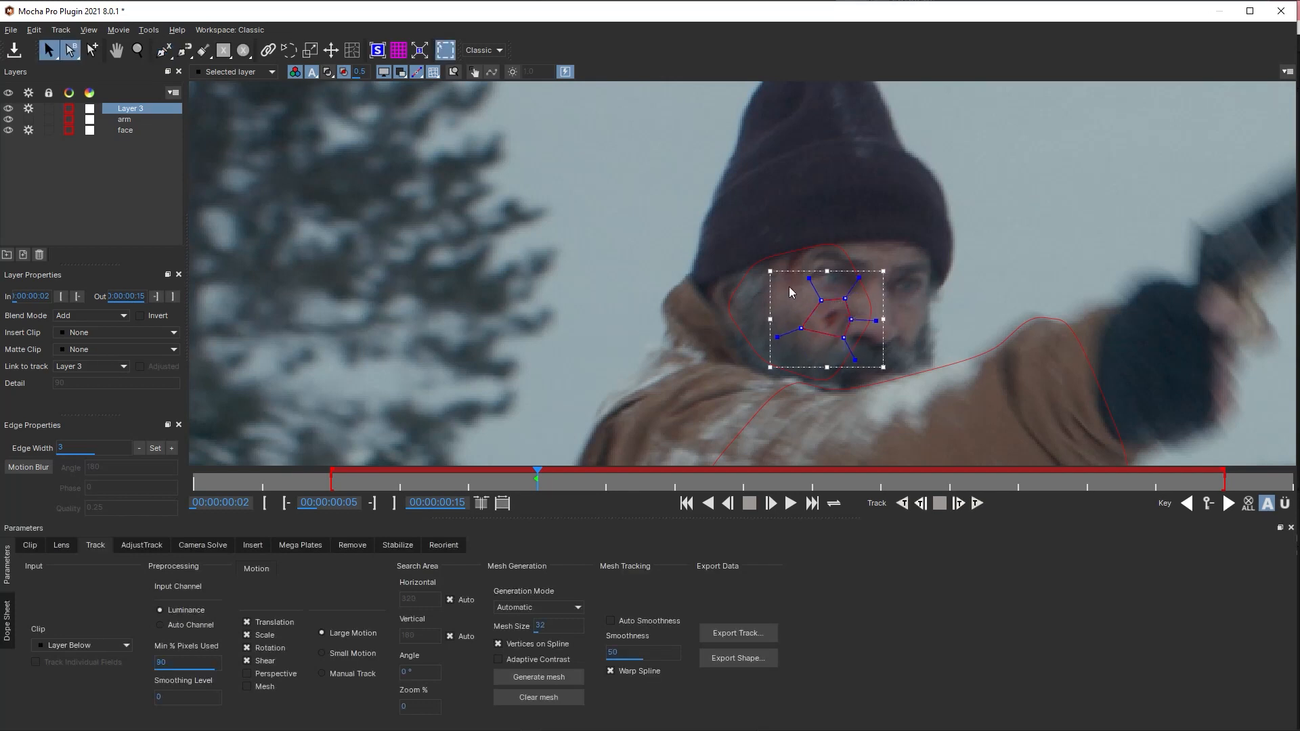
- Adjust the lower and upper points of the cheek spline to fit around the blood spot
{"action": "left_click_drag", "start_coordinate": [778, 286], "coordinate": [842, 346]}
{"action": "left_click", "coordinate": [836, 350]}
{"action": "left_click", "coordinate": [844, 338]}
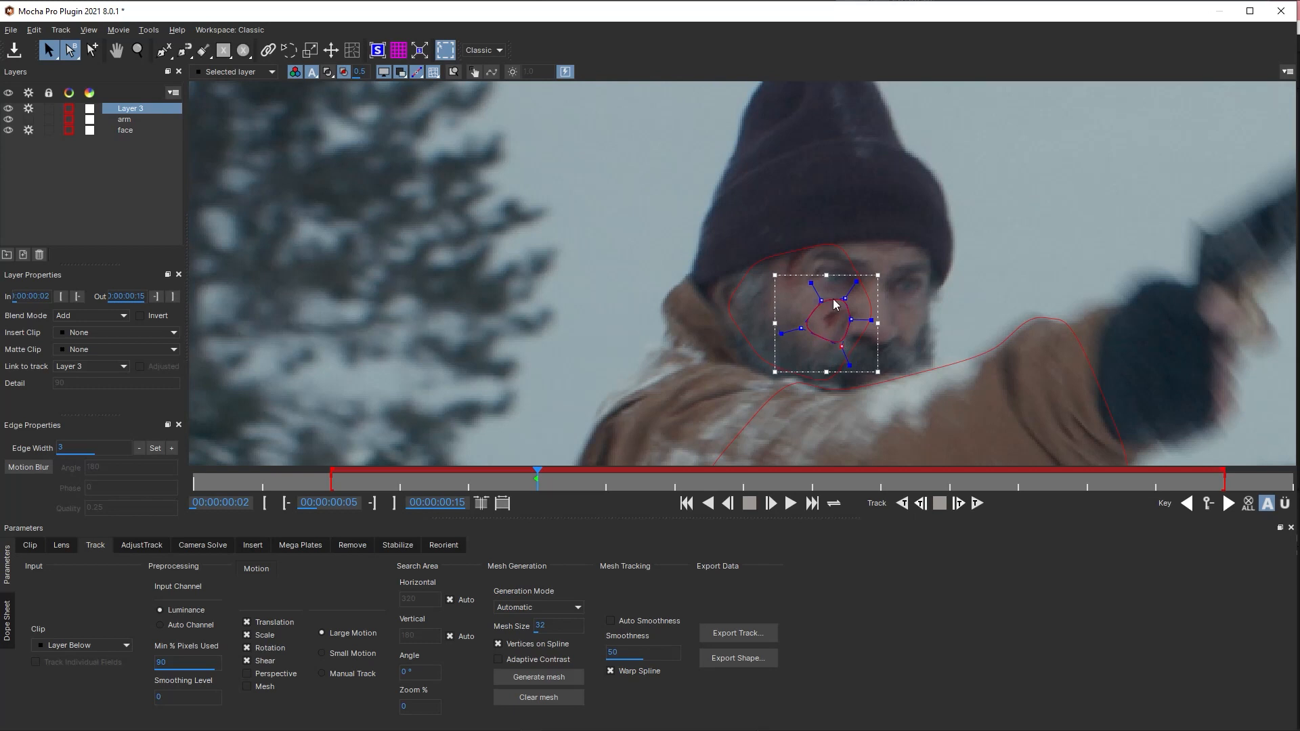
{"action": "left_click_drag", "start_coordinate": [845, 298], "coordinate": [848, 299]}
- Rename Layer 3 as spot1 and link it to the face track
{"action": "double_click", "coordinate": [122, 106]}
{"action": "type", "text": "spot1"}
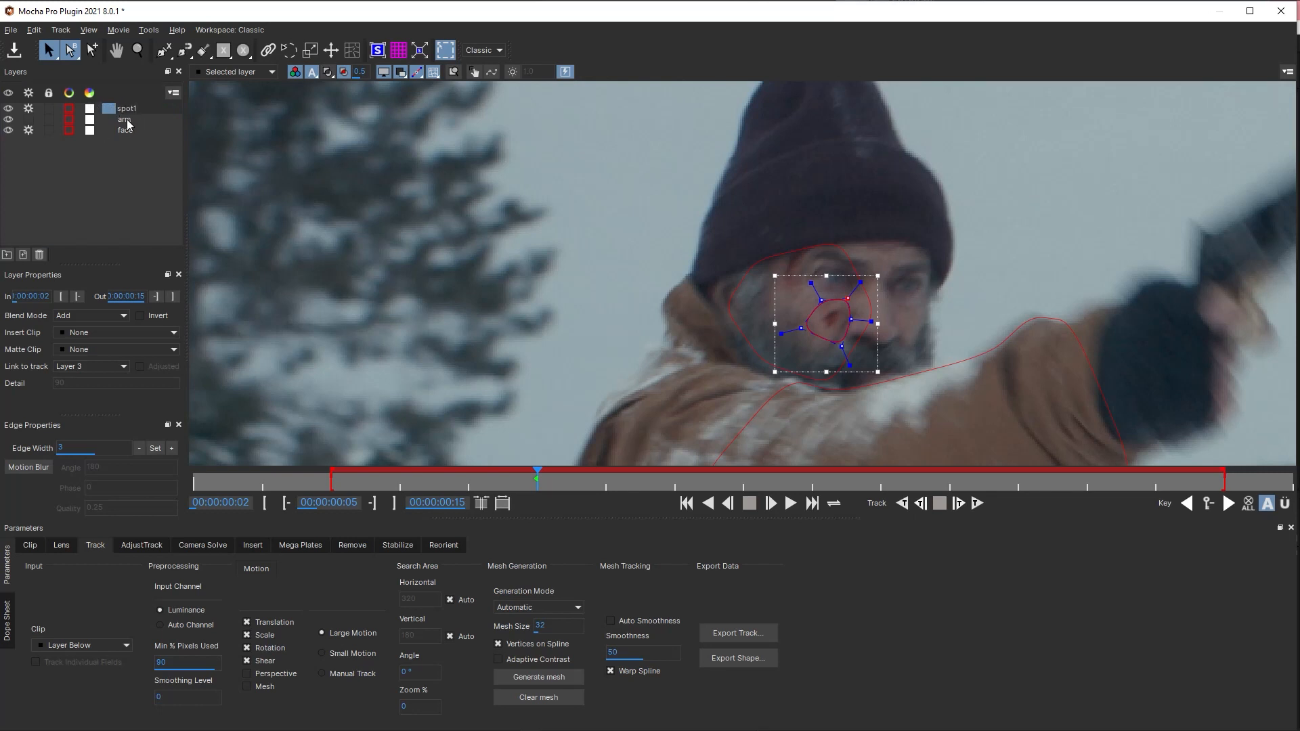
{"action": "left_click", "coordinate": [126, 119]}
{"action": "left_click", "coordinate": [136, 104]}
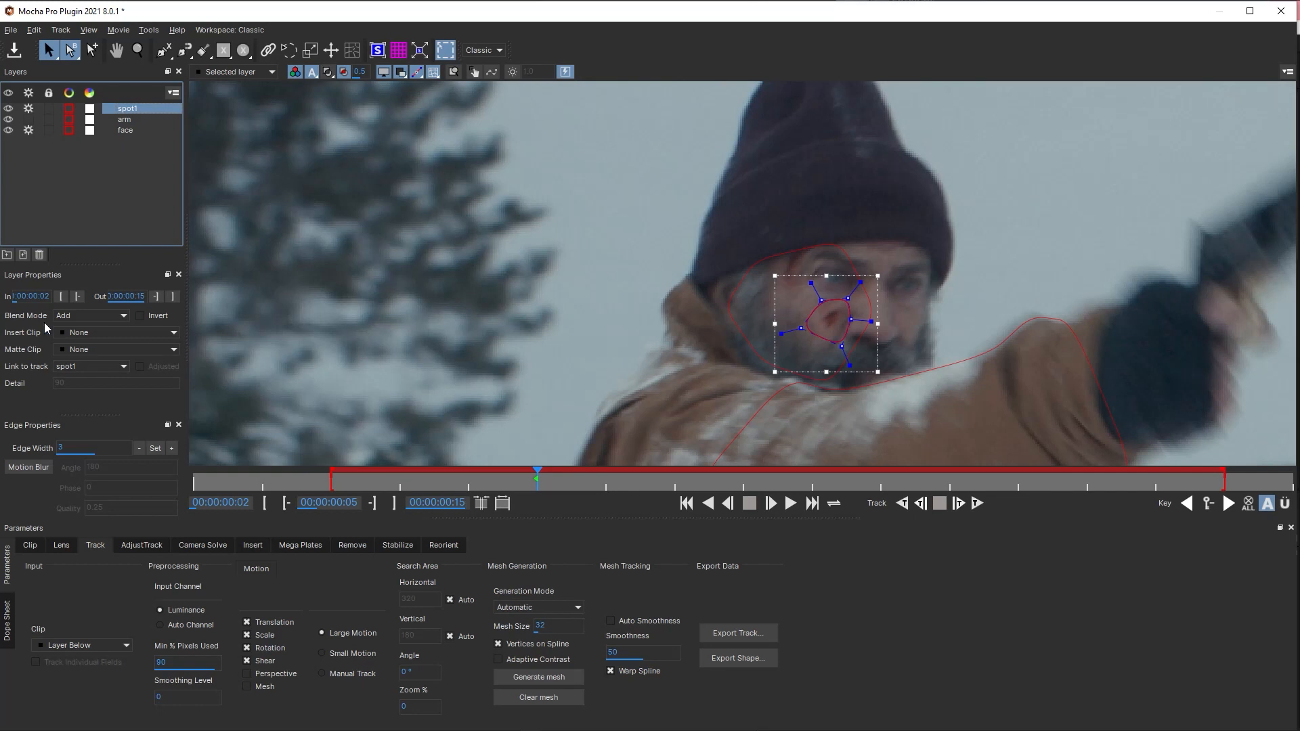
{"action": "left_click", "coordinate": [88, 369]}
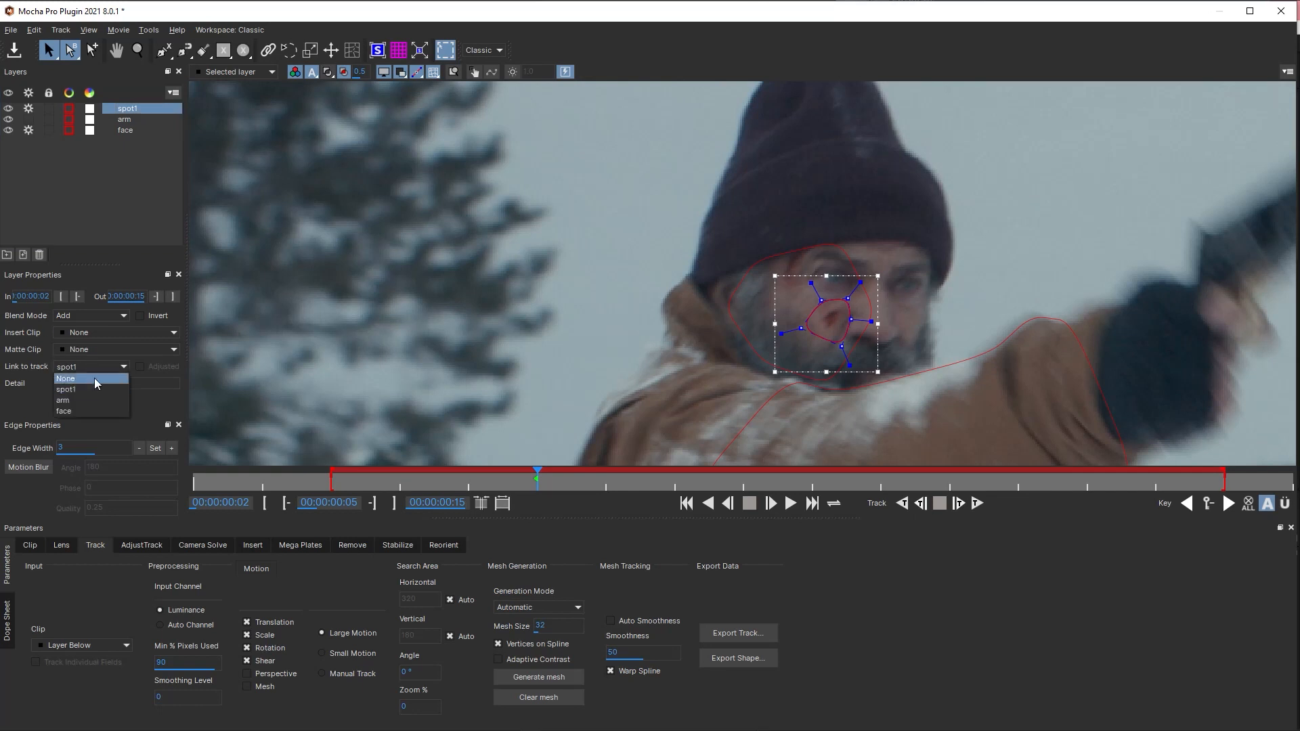
{"action": "left_click", "coordinate": [81, 409]}
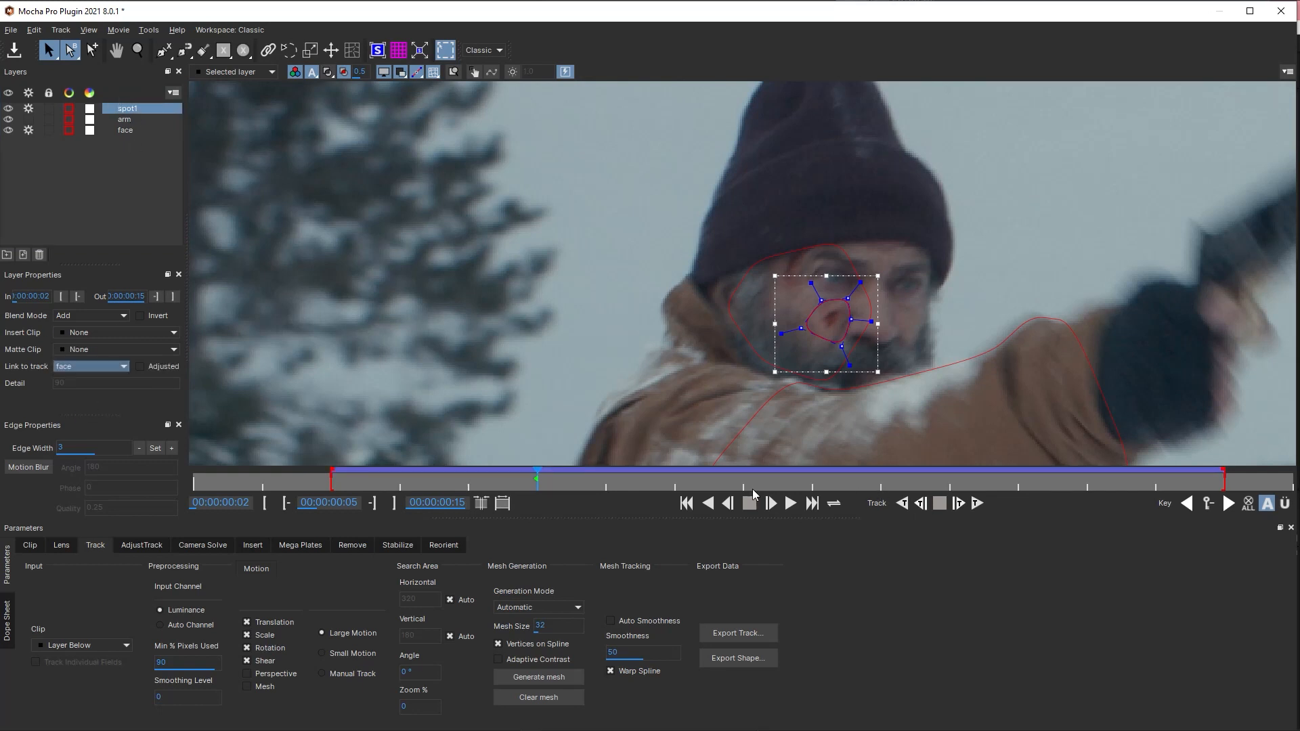
- Correct the spot1 spline at frame 14 and move the whole shape up onto the cheek at frame 15
{"action": "left_click_drag", "start_coordinate": [530, 483], "coordinate": [1012, 478]}
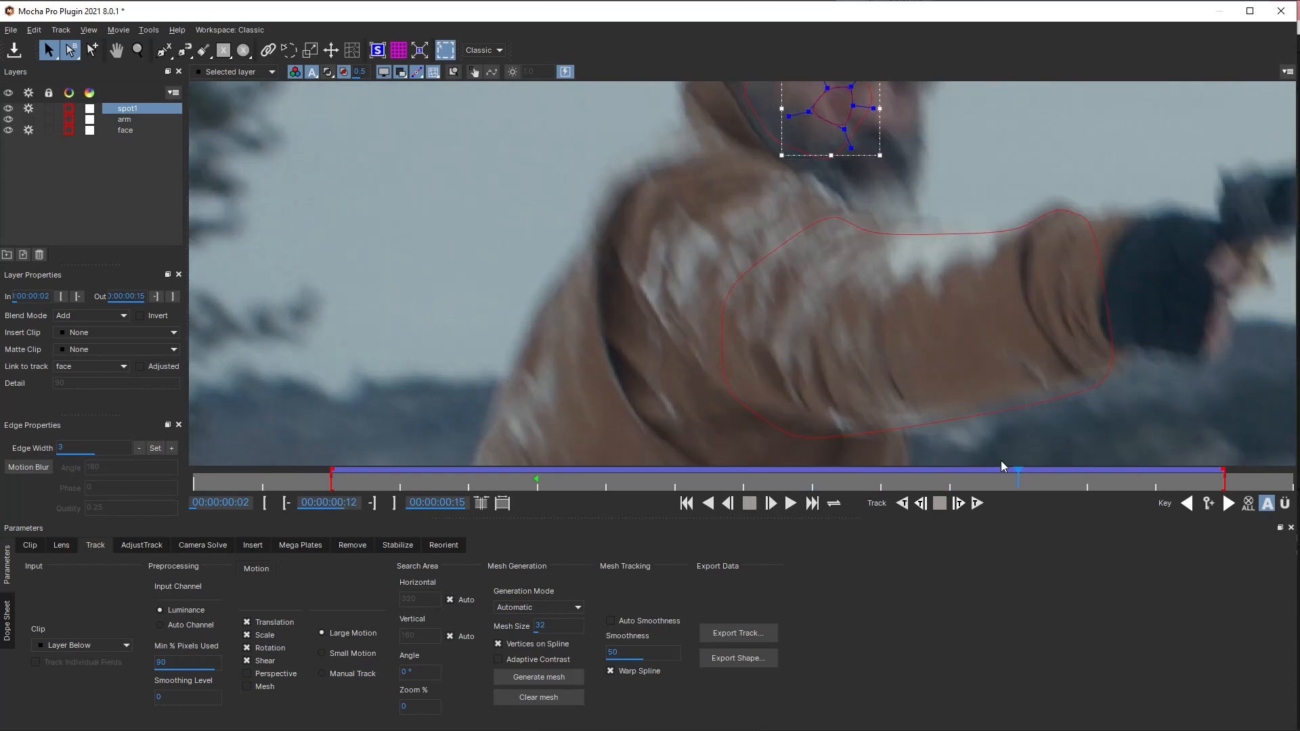
{"action": "left_click_drag", "start_coordinate": [954, 111], "coordinate": [966, 241]}
{"action": "left_click_drag", "start_coordinate": [1037, 480], "coordinate": [1143, 475]}
{"action": "left_click_drag", "start_coordinate": [751, 183], "coordinate": [749, 180]}
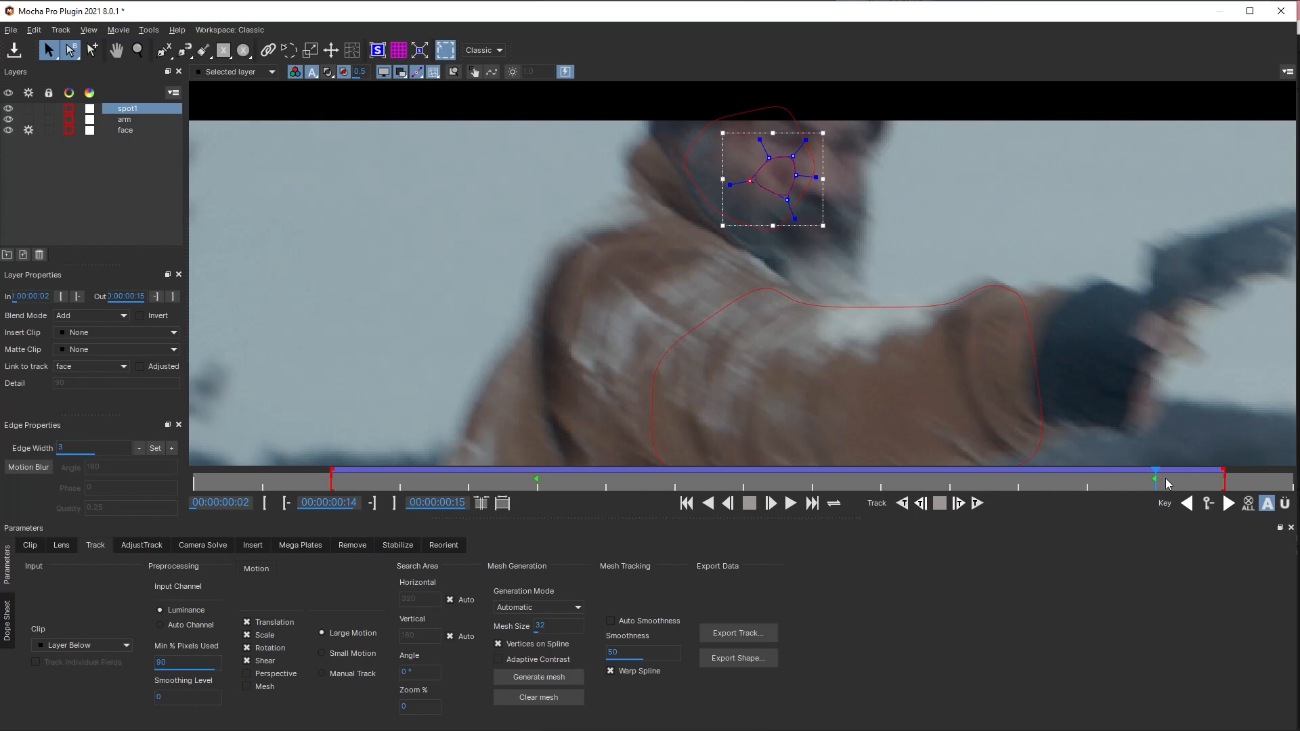
{"action": "left_click_drag", "start_coordinate": [1165, 478], "coordinate": [1212, 475]}
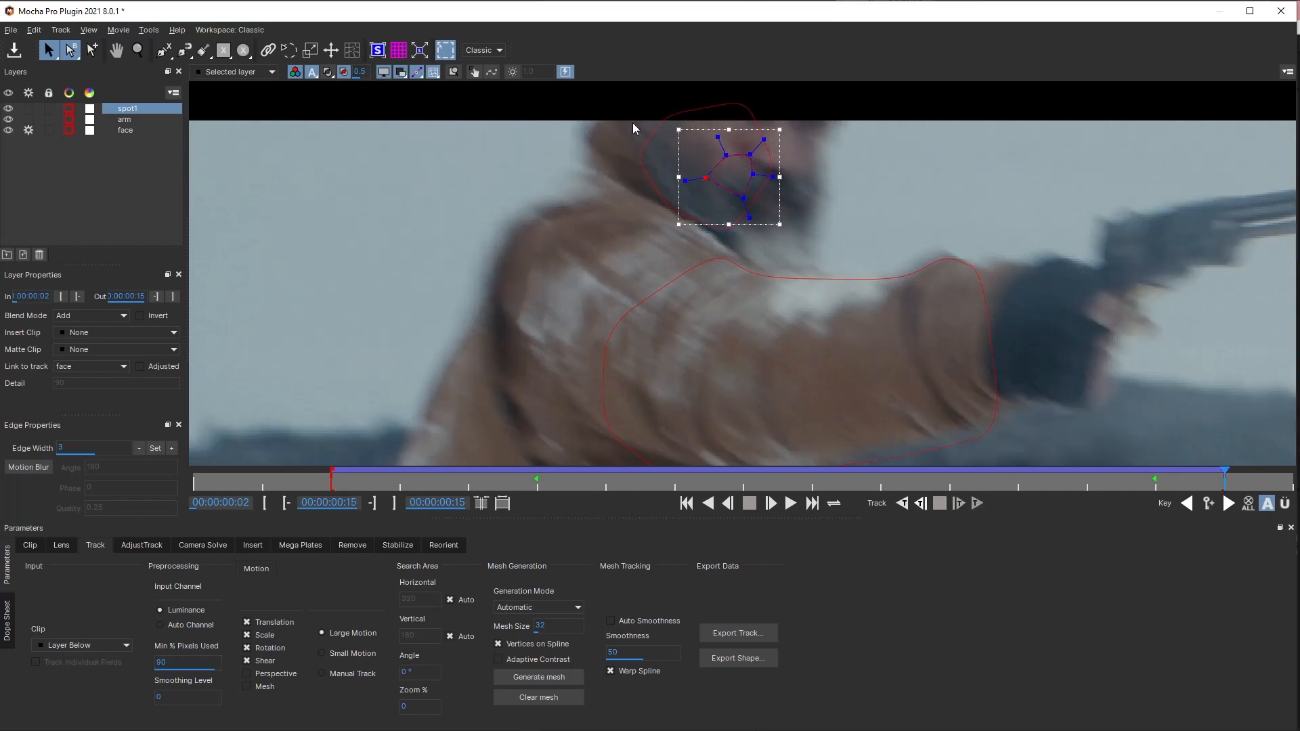
{"action": "mouse_move", "coordinate": [749, 184]}
{"action": "left_mouse_down"}
{"action": "mouse_move", "coordinate": [757, 165]}
{"action": "mouse_move", "coordinate": [667, 193]}
{"action": "mouse_move", "coordinate": [541, 166]}
{"action": "mouse_move", "coordinate": [749, 166]}
{"action": "left_mouse_up"}
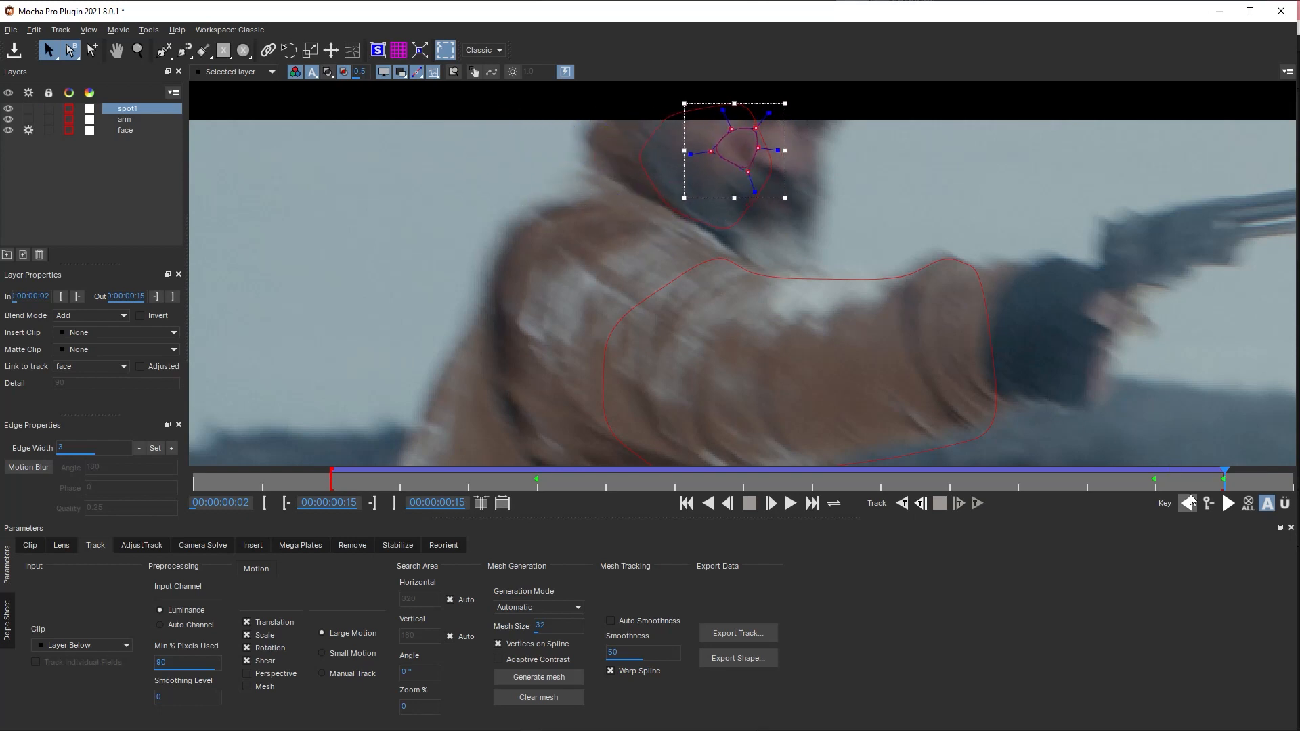
- At frame 5, create a Remove clean plate for spot1, saved on the Desktop as Clean Plate Input5
{"action": "left_click_drag", "start_coordinate": [1190, 485], "coordinate": [557, 510]}
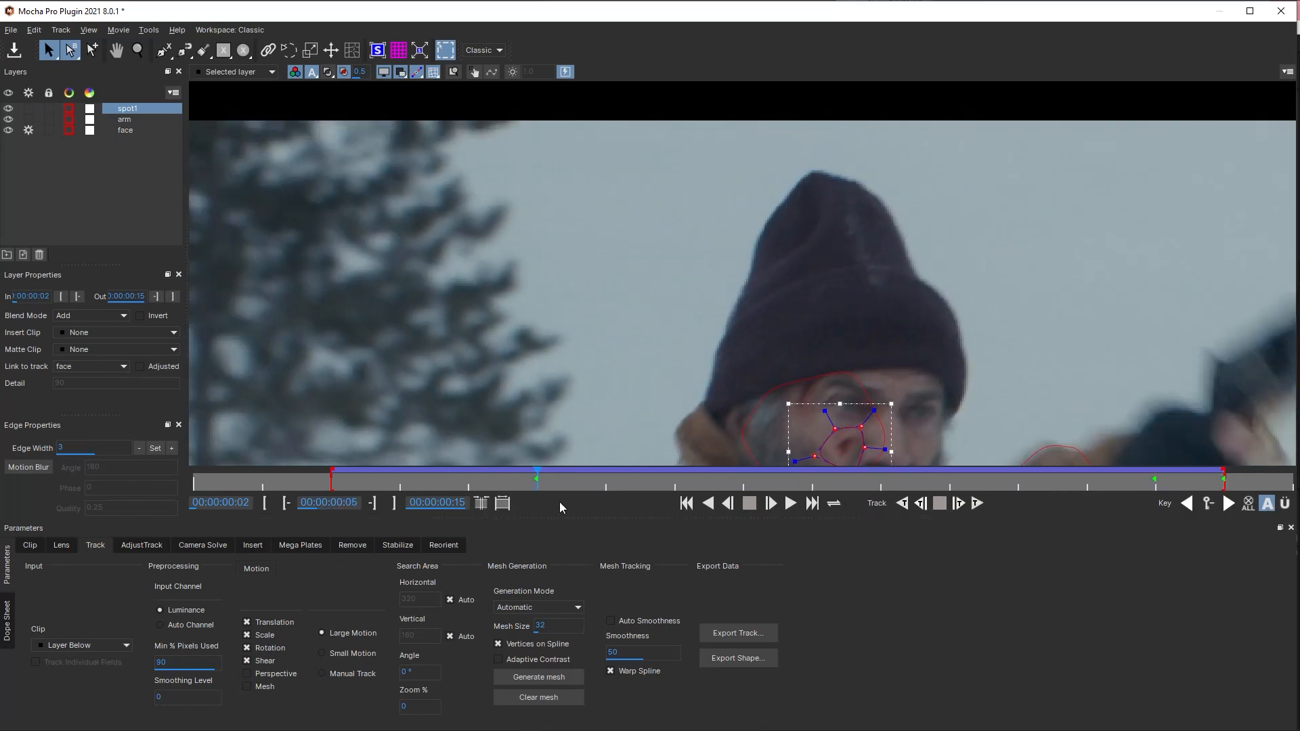
{"action": "key", "text": "x"}
{"action": "left_click_drag", "start_coordinate": [879, 335], "coordinate": [850, 167]}
{"action": "left_click", "coordinate": [351, 547]}
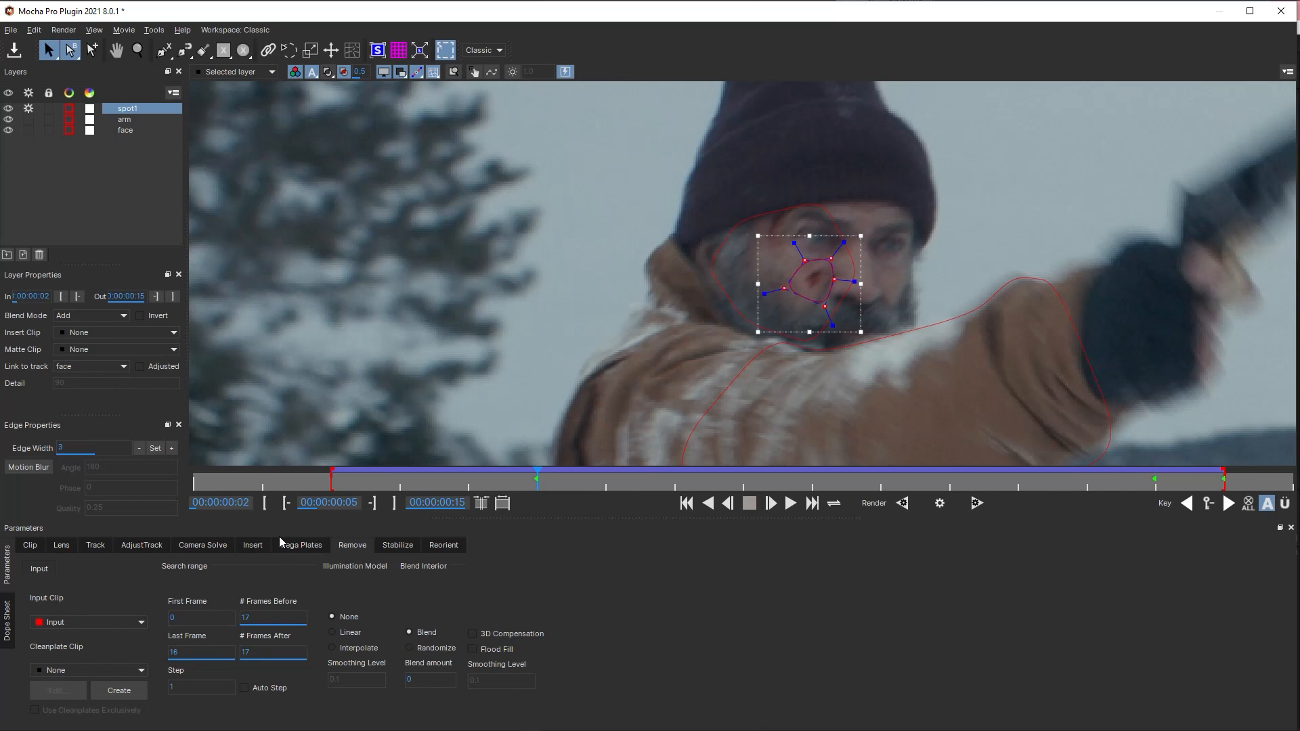
{"action": "left_click", "coordinate": [116, 690]}
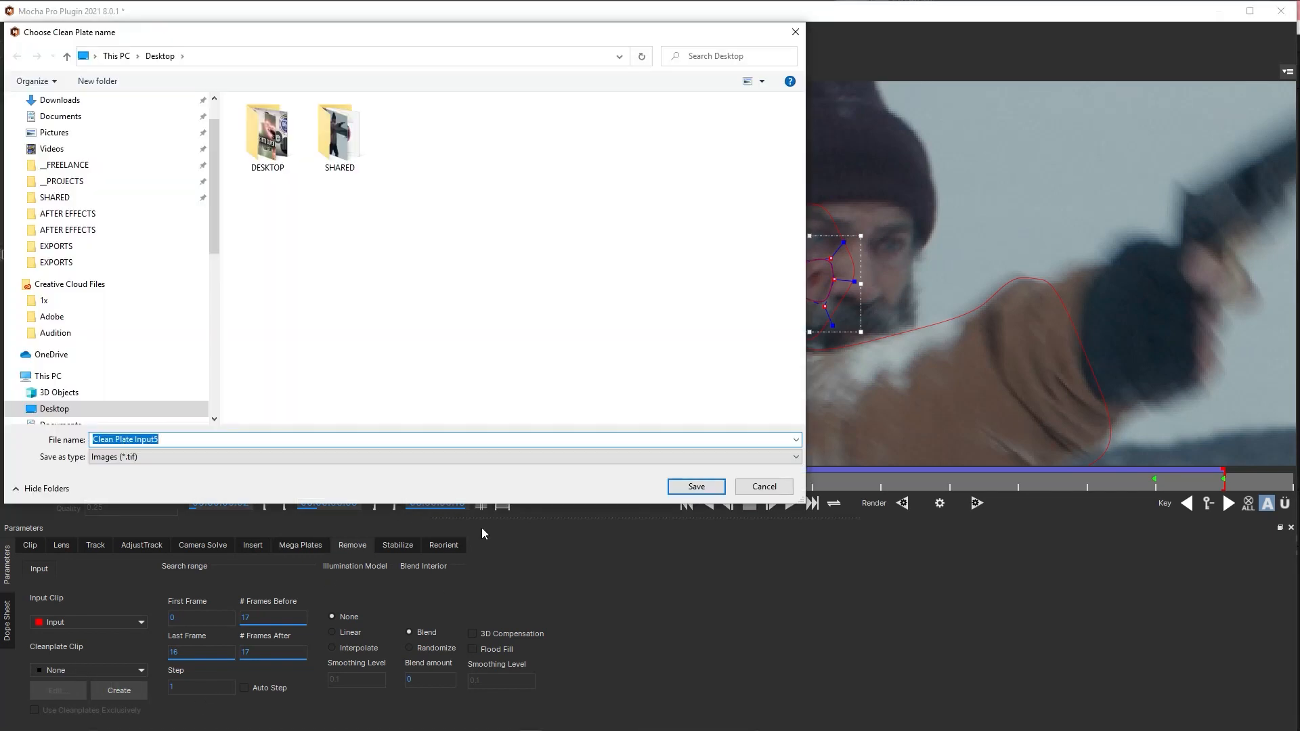
{"action": "left_click", "coordinate": [692, 493]}
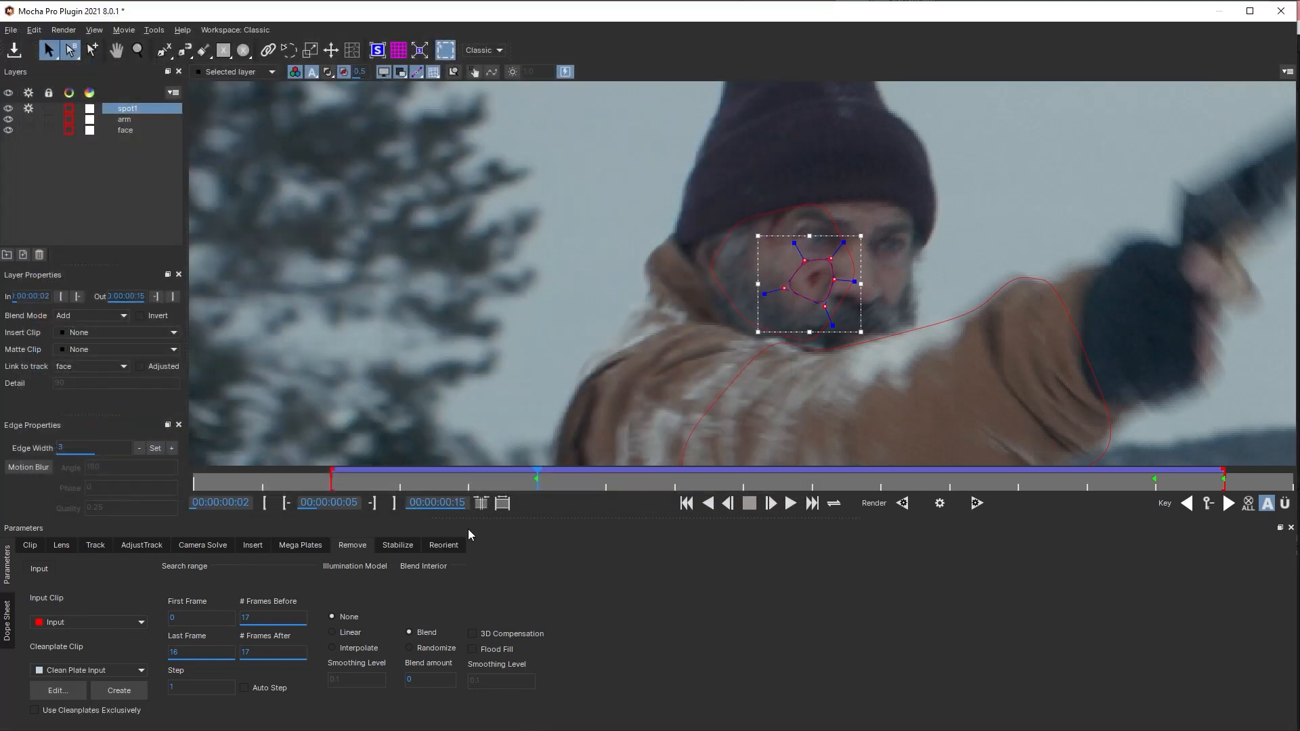
- At frame 15, create another clean plate for spot1, saved on the Desktop as Clean Plate Input15
{"action": "left_click_drag", "start_coordinate": [592, 486], "coordinate": [987, 463]}
{"action": "key", "text": "x"}
{"action": "left_click_drag", "start_coordinate": [903, 280], "coordinate": [928, 424]}
{"action": "left_click_drag", "start_coordinate": [1039, 486], "coordinate": [1208, 470]}
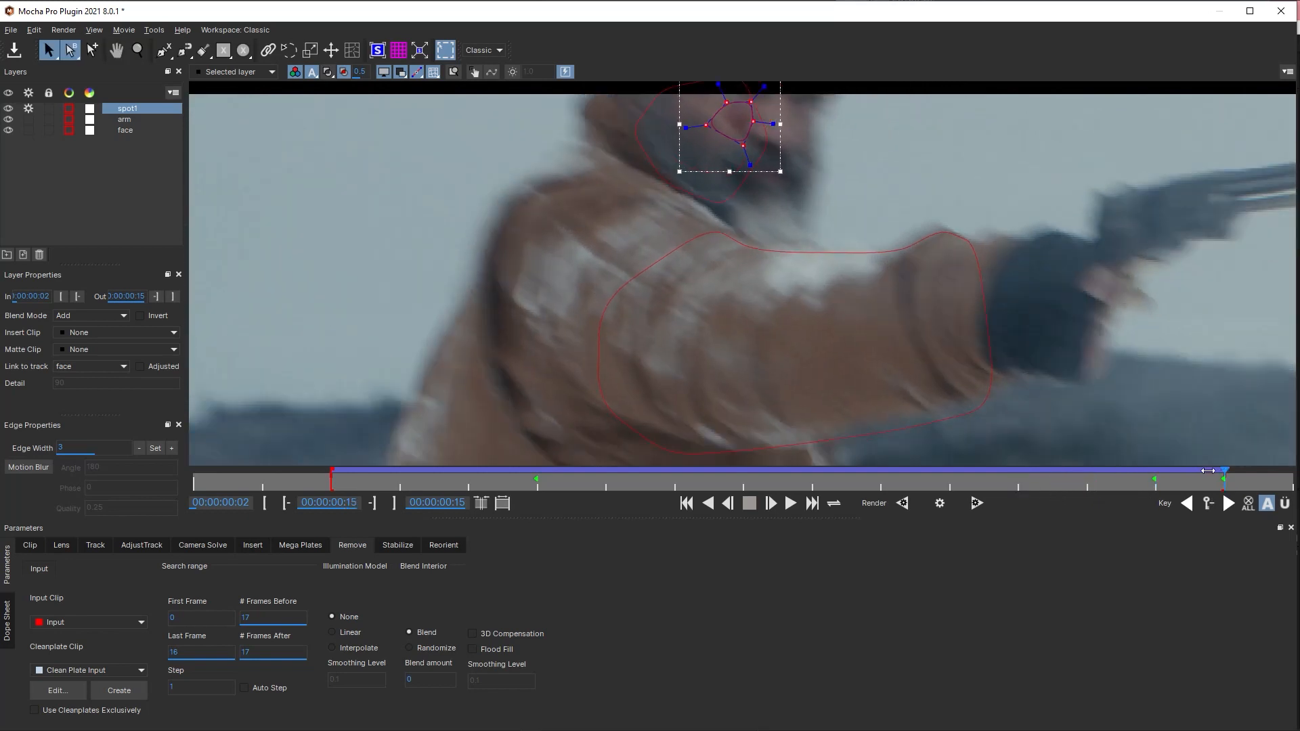
{"action": "key", "text": "x"}
{"action": "left_click_drag", "start_coordinate": [731, 278], "coordinate": [734, 300]}
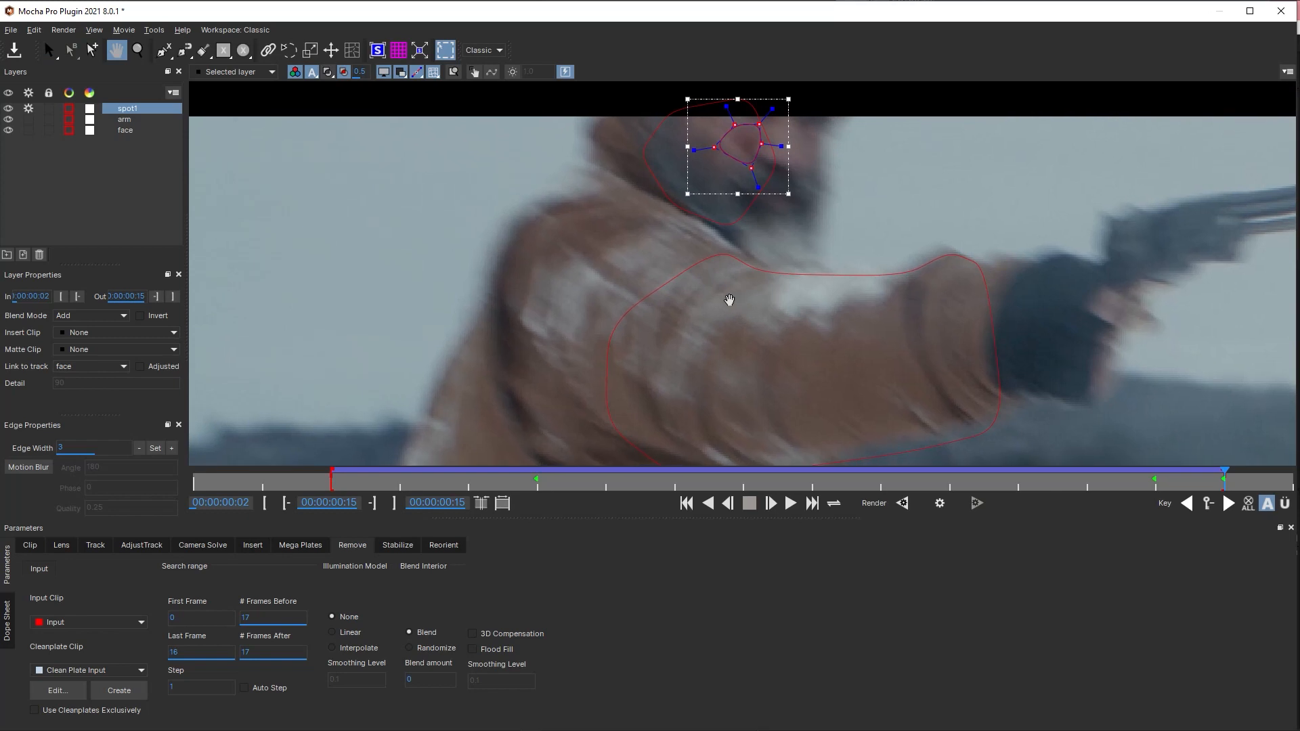
{"action": "left_click", "coordinate": [123, 691]}
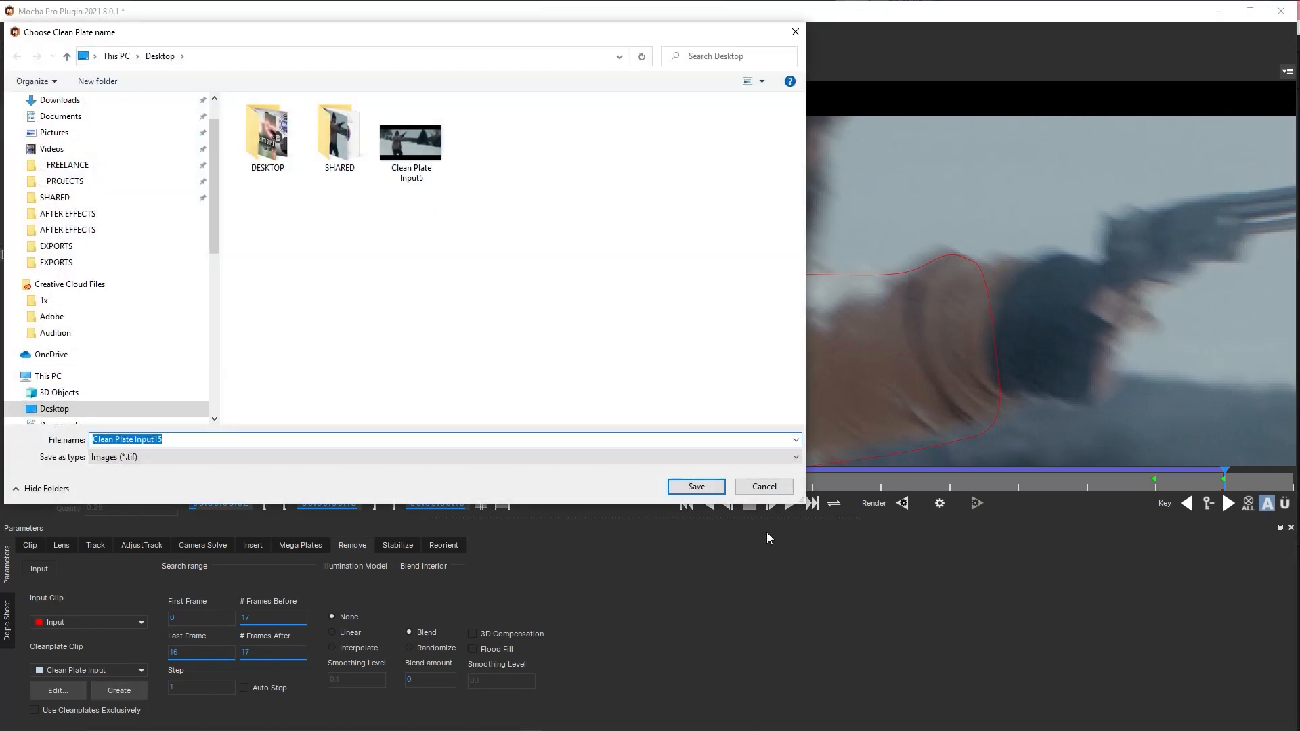
{"action": "left_click", "coordinate": [694, 487]}
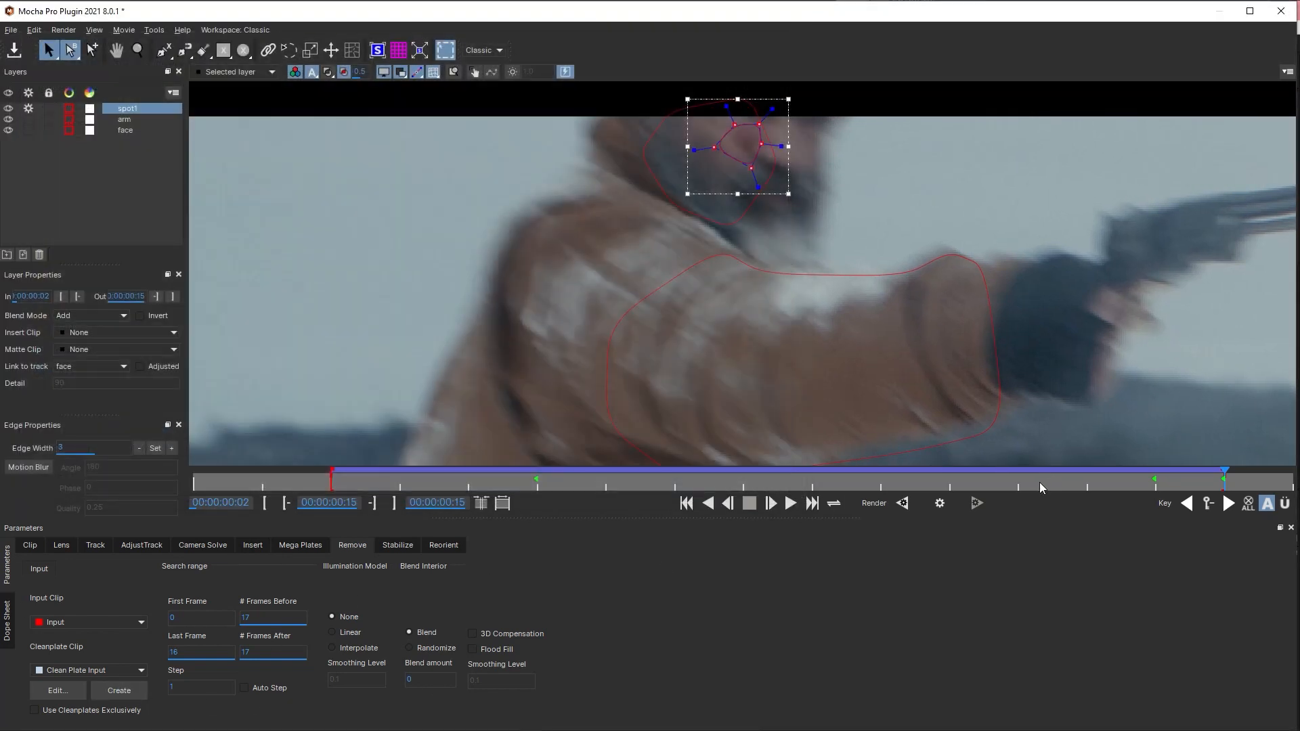
- At frame 3, create a third clean plate saved on the Desktop as Clean Plate Input3, and close Mocha Pro
{"action": "left_click_drag", "start_coordinate": [1111, 481], "coordinate": [331, 533]}
{"action": "key", "text": "x"}
{"action": "left_click_drag", "start_coordinate": [885, 339], "coordinate": [725, 94]}
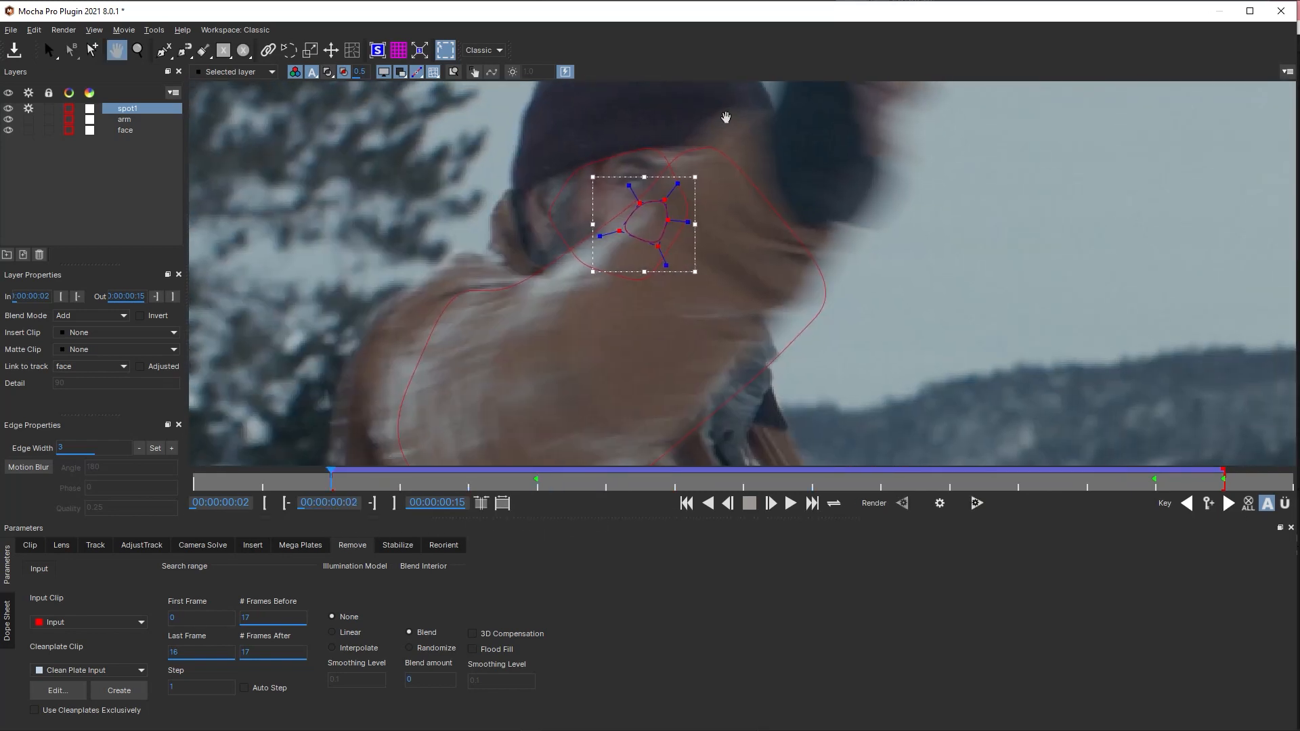
{"action": "left_click", "coordinate": [404, 480]}
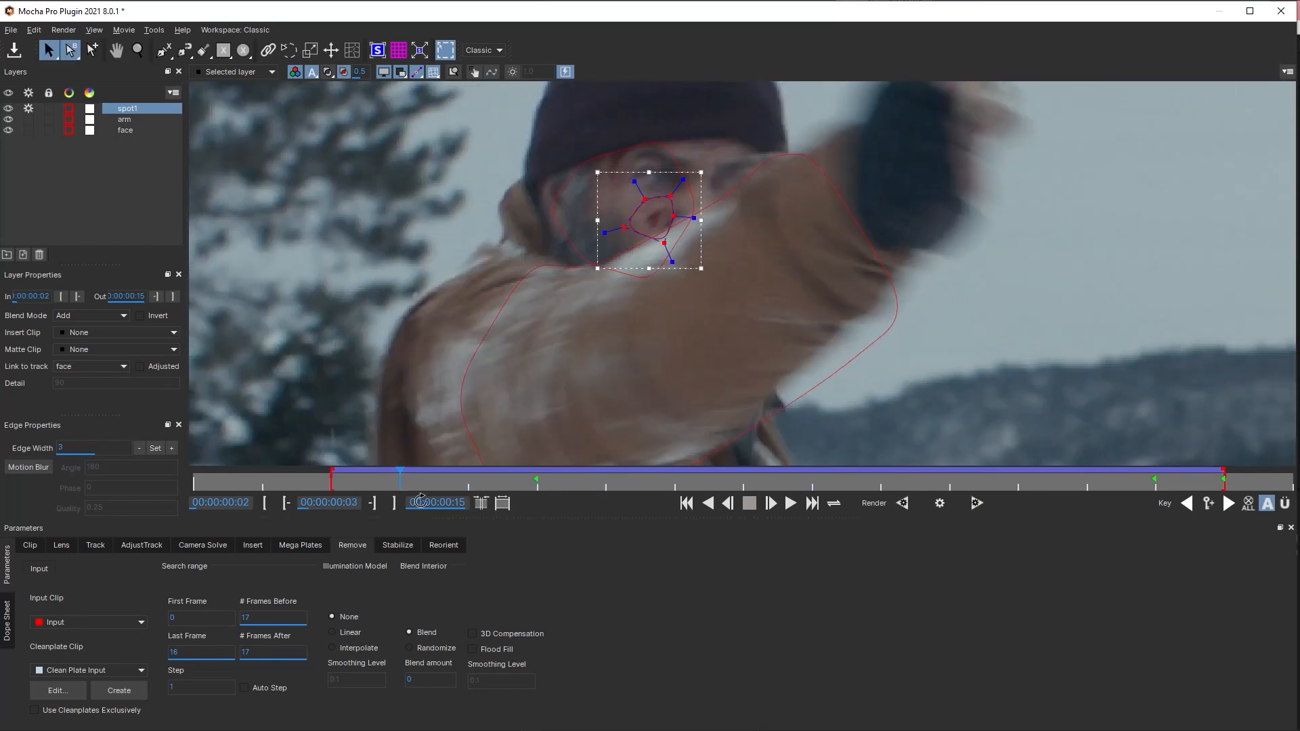
{"action": "left_click", "coordinate": [123, 694]}
{"action": "left_click", "coordinate": [720, 487]}
{"action": "left_click", "coordinate": [1282, 11]}
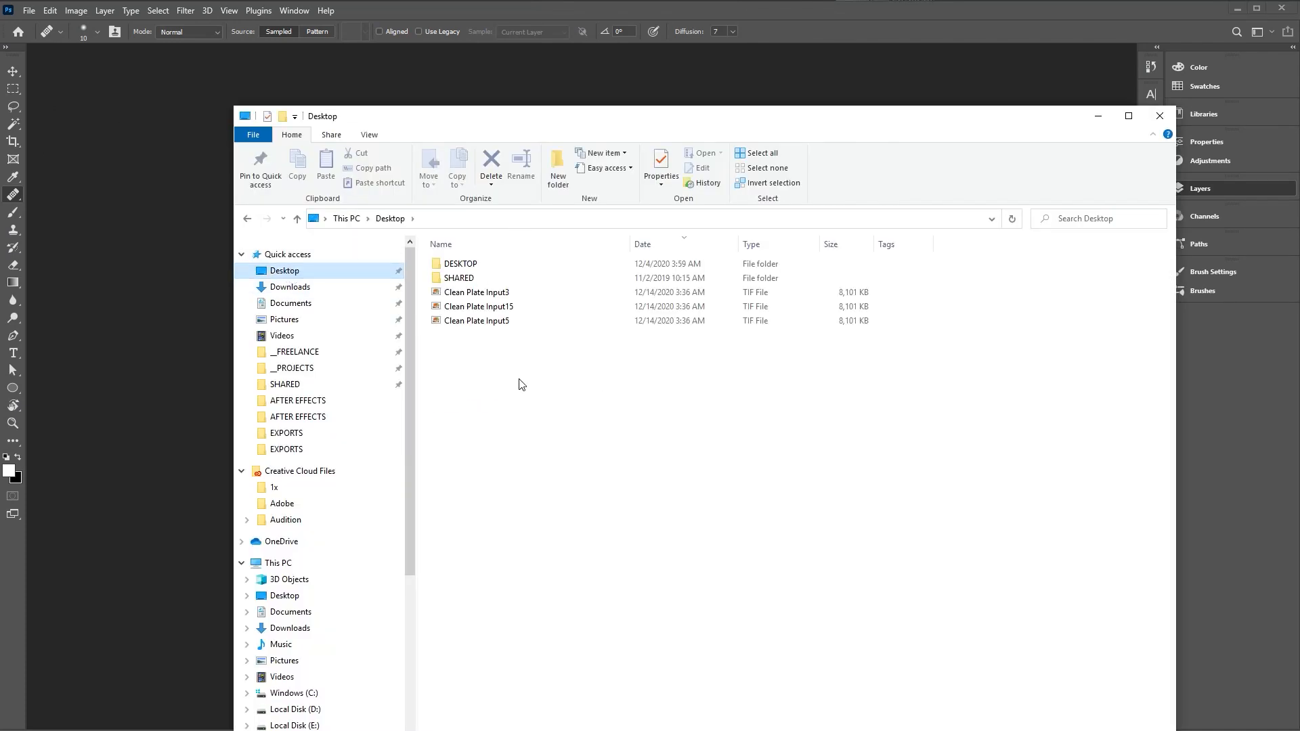
- Open the three clean plate TIFs from the Desktop in Photoshop, and duplicate the Clean Plate Input5 layer for work with the Healing Brush
{"action": "left_click_drag", "start_coordinate": [520, 380], "coordinate": [204, 331]}
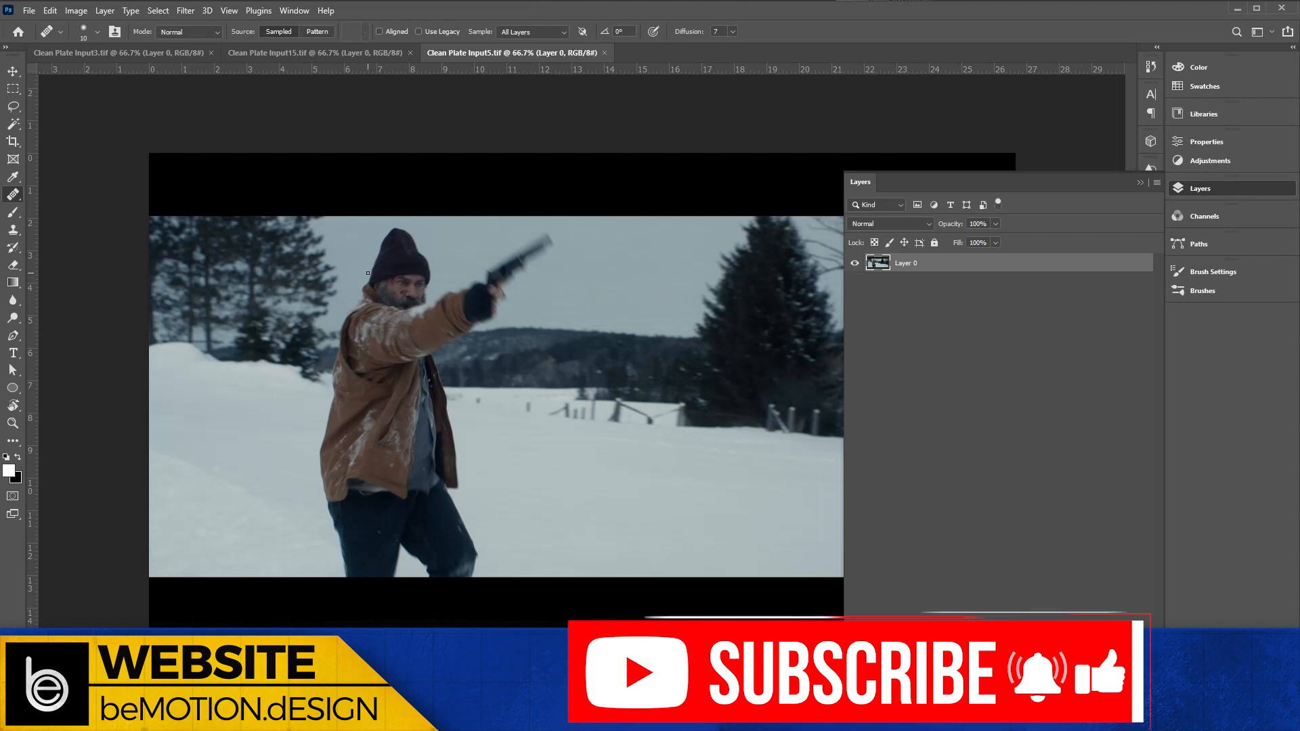
{"action": "key", "text": "z"}
{"action": "left_click_drag", "start_coordinate": [395, 309], "coordinate": [498, 230]}
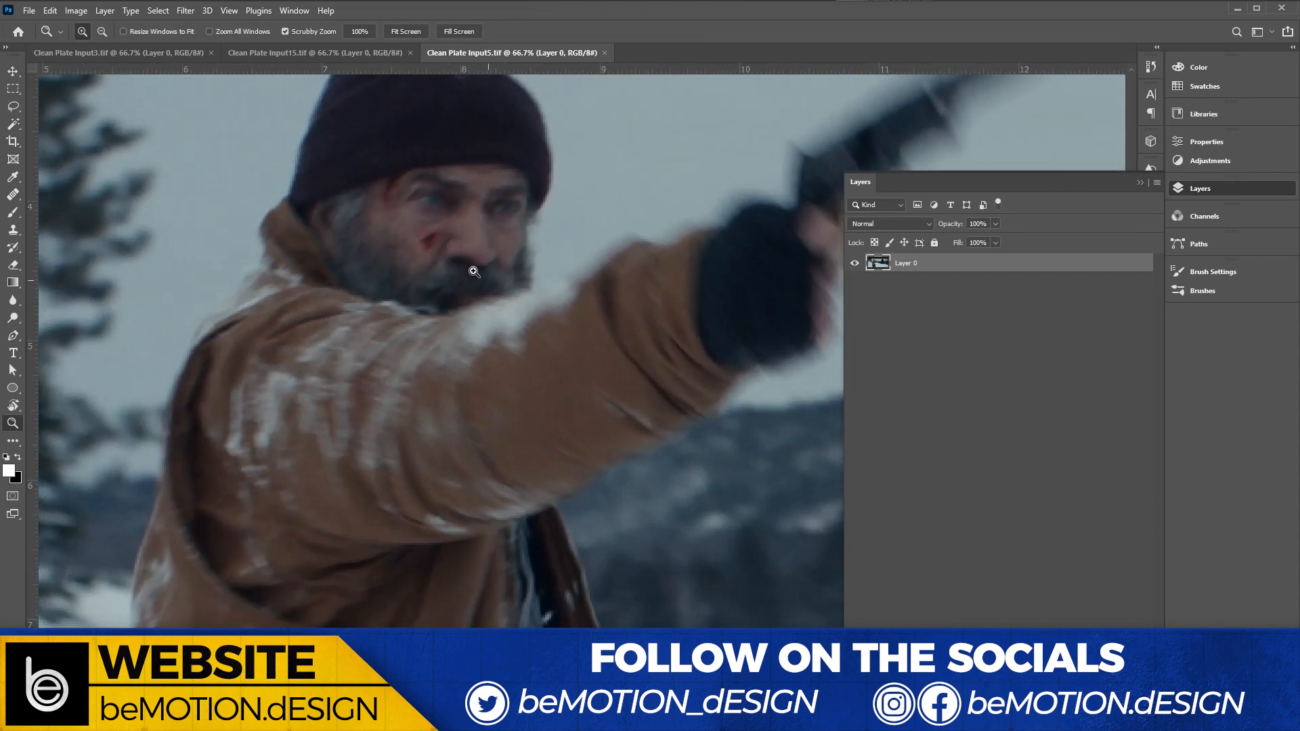
{"action": "key", "text": "j"}
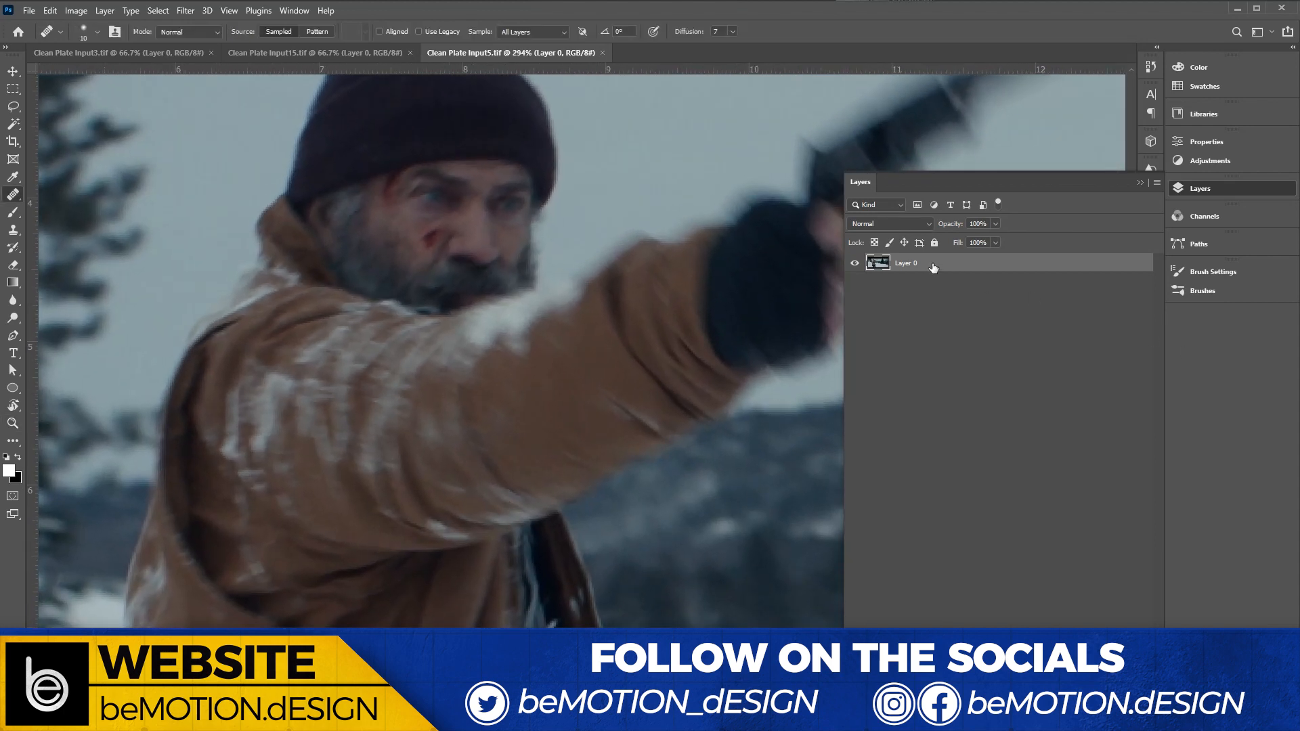
{"action": "key", "text": "ctrl+j"}
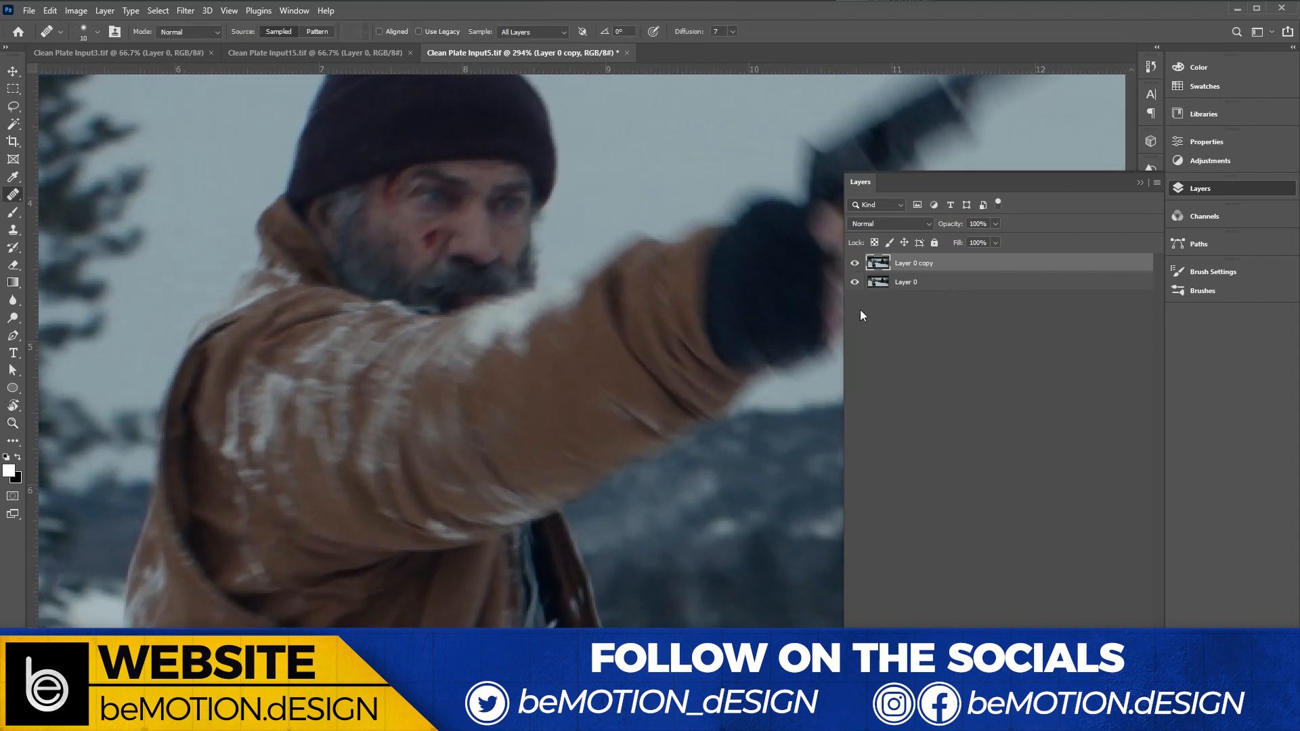
{"action": "right_click", "coordinate": [13, 196]}
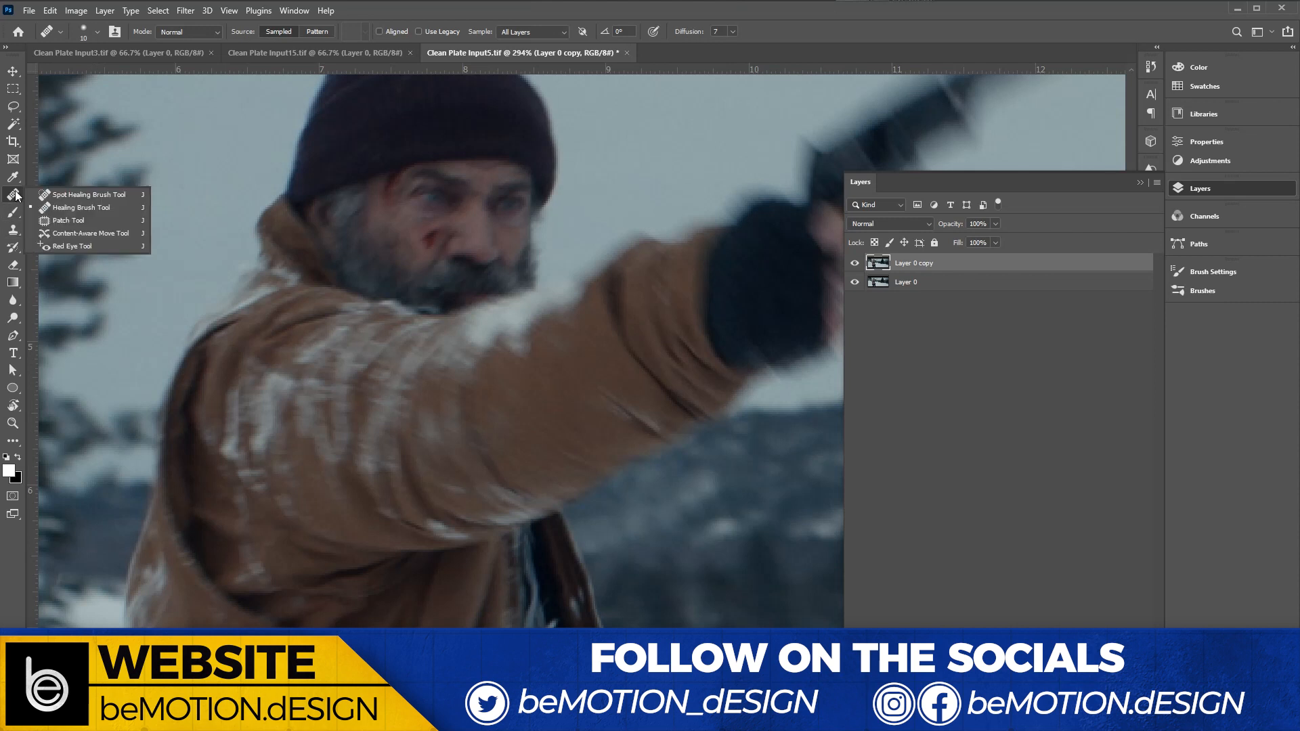
{"action": "left_click", "coordinate": [81, 207]}
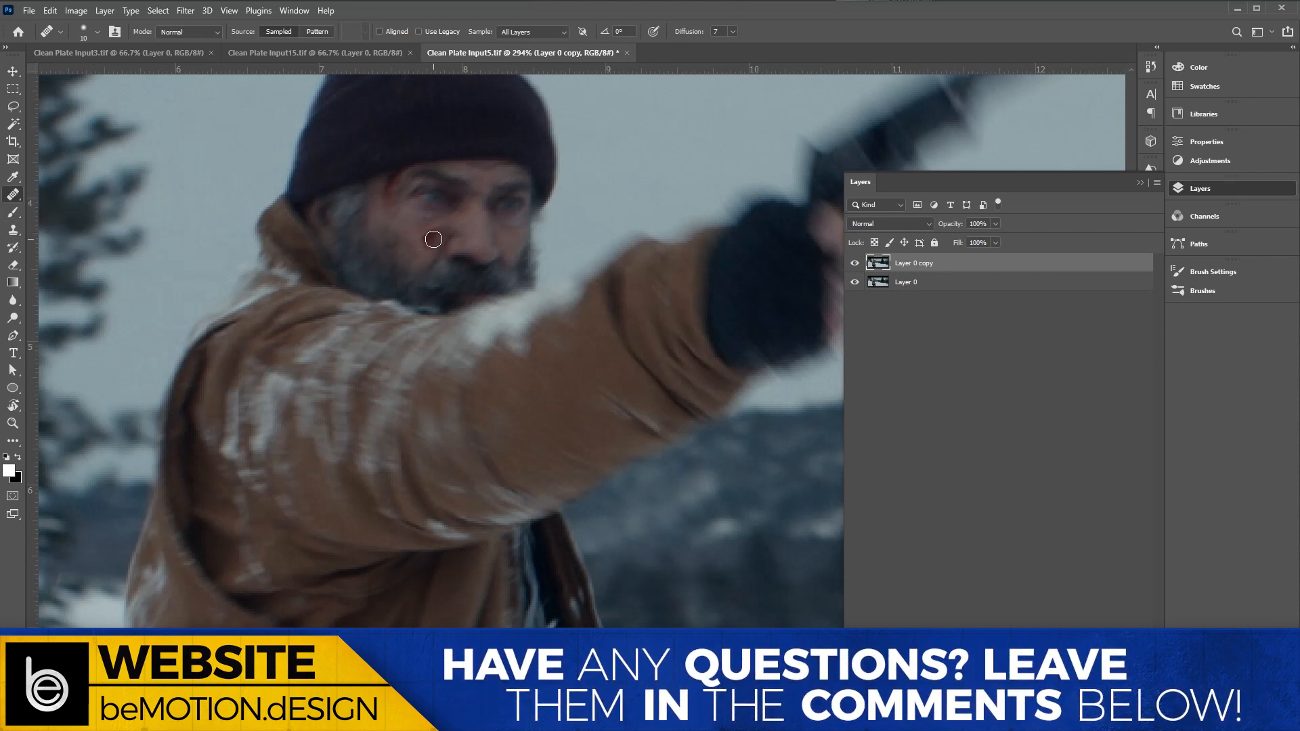
- Heal the blood spot on the man's cheek using nearby clean skin, and save and close Clean Plate Input5 with the default TIFF options
{"action": "left_click", "coordinate": [414, 222], "text": "alt"}
{"action": "left_click_drag", "start_coordinate": [438, 233], "coordinate": [424, 242]}
{"action": "key", "text": "ctrl+w"}
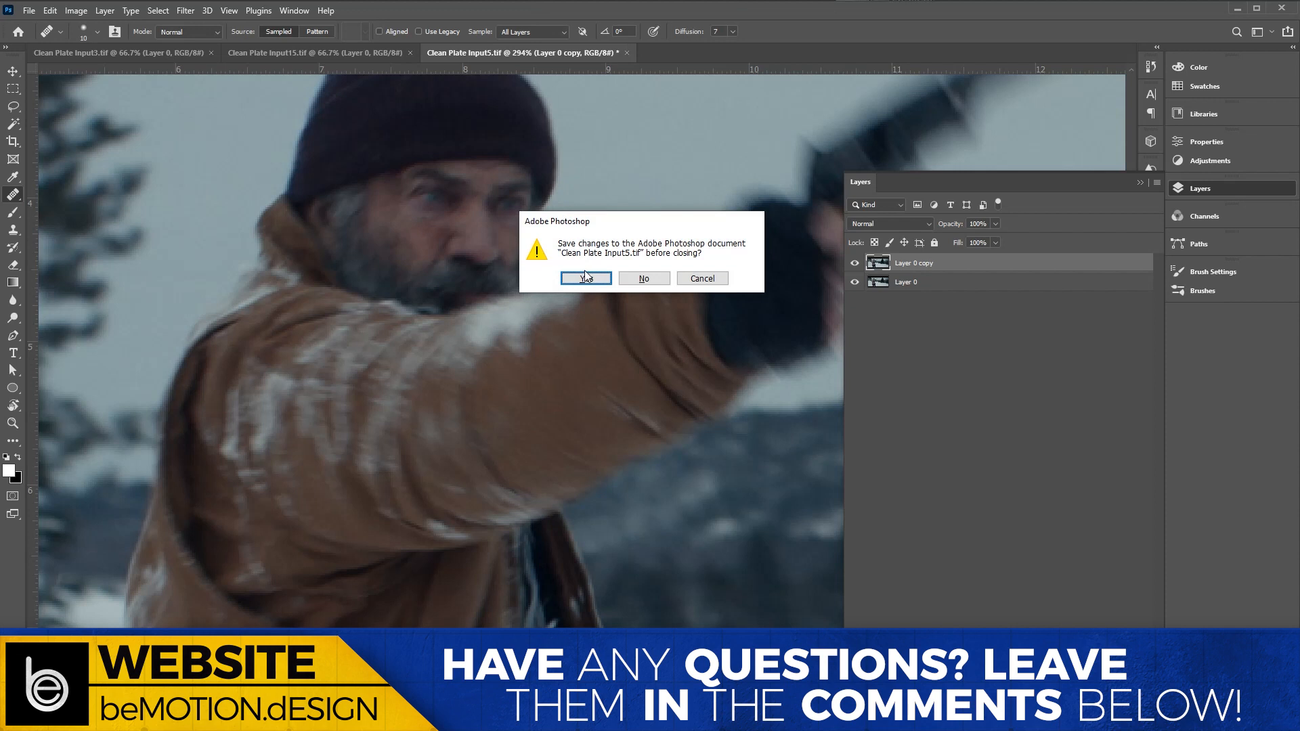
{"action": "left_click", "coordinate": [584, 283]}
{"action": "left_click", "coordinate": [812, 140]}
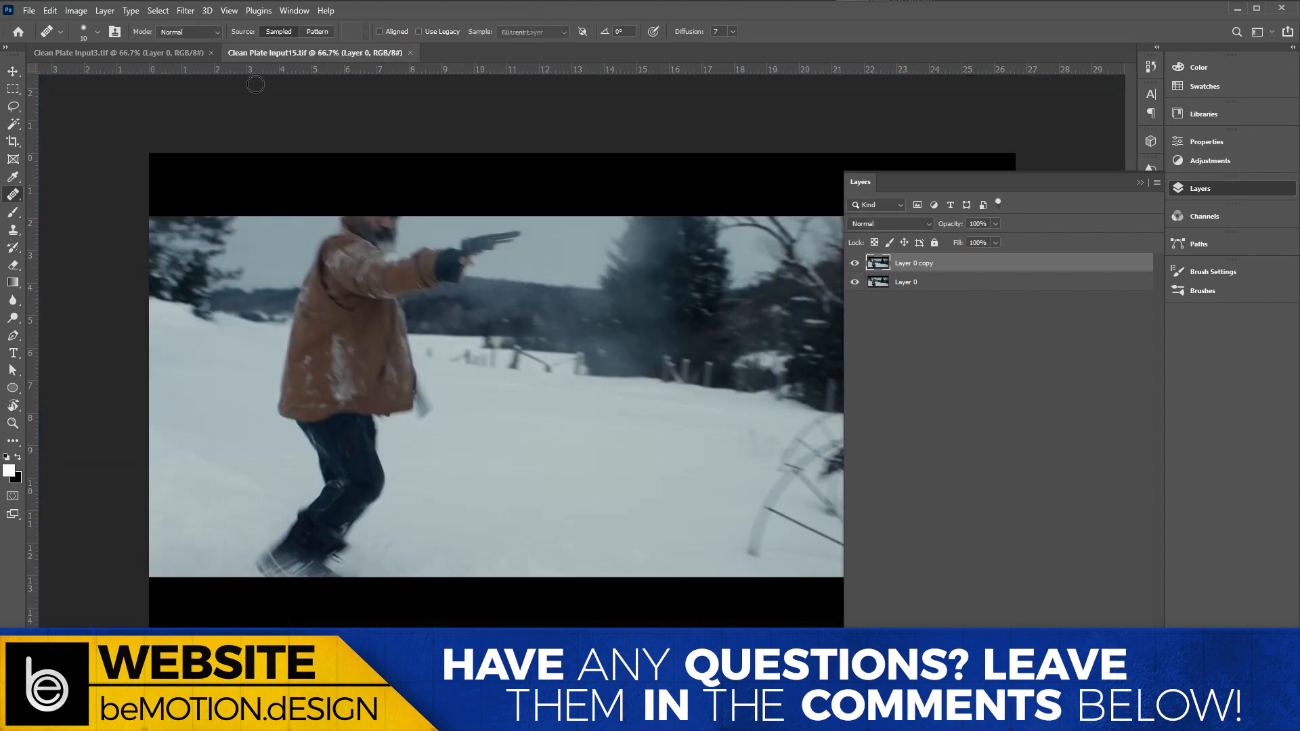
- Duplicate the layer in Clean Plate Input15 and heal the red cheek spot with several samples of nearby skin
{"action": "key", "text": "z"}
{"action": "left_click_drag", "start_coordinate": [370, 226], "coordinate": [467, 148]}
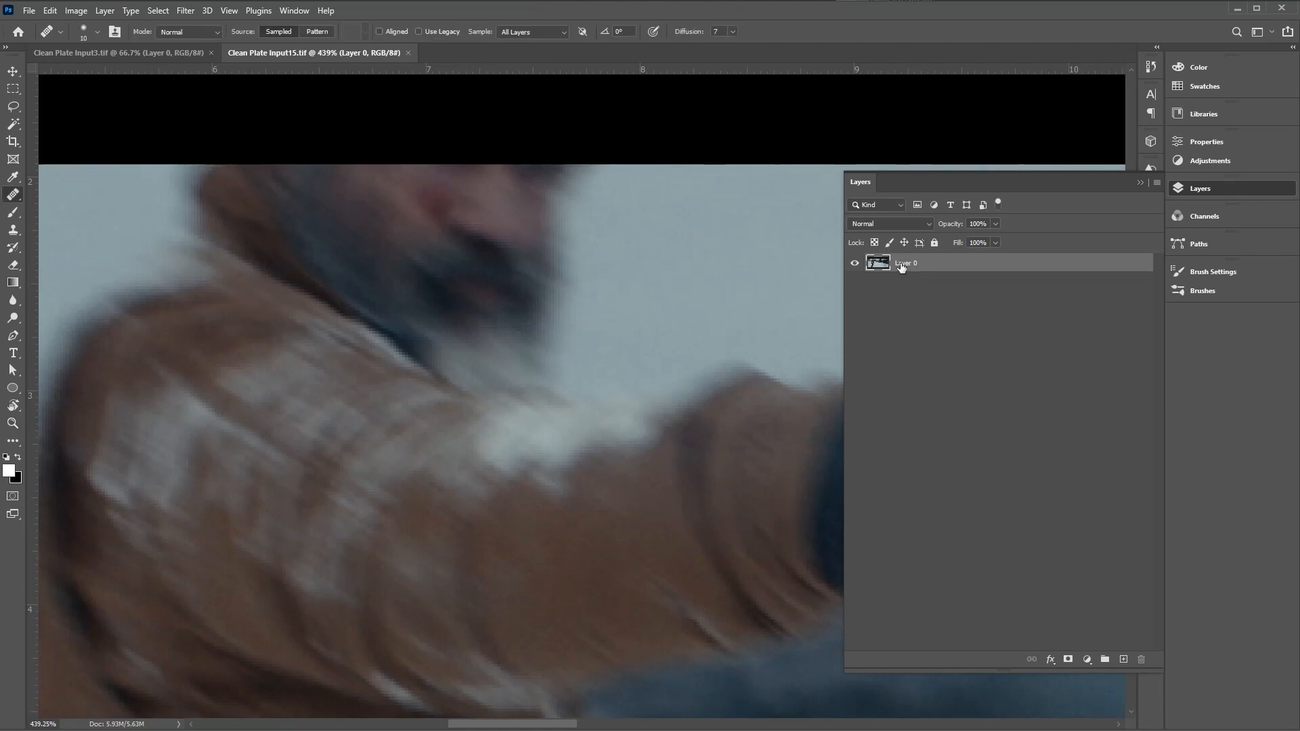
{"action": "key", "text": "ctrl+j"}
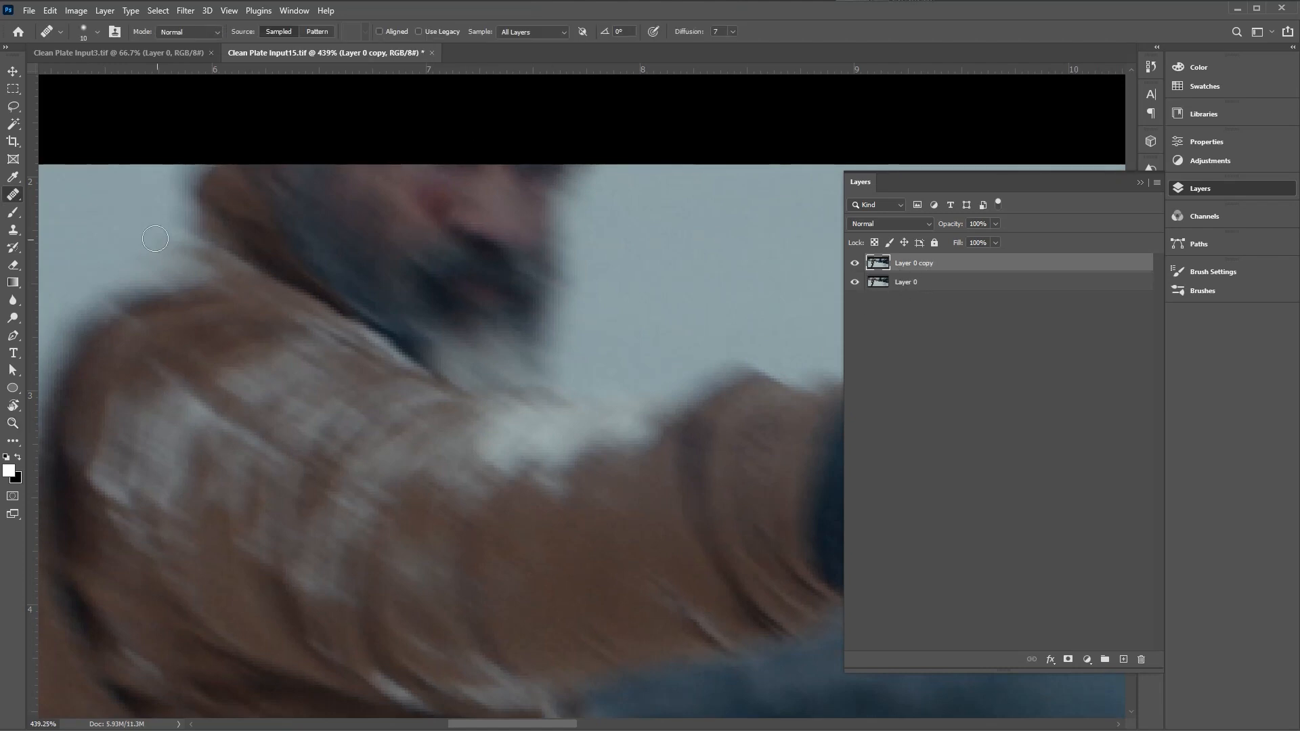
{"action": "left_click", "coordinate": [394, 186], "text": "alt"}
{"action": "mouse_move", "coordinate": [416, 192]}
{"action": "left_mouse_down"}
{"action": "mouse_move", "coordinate": [427, 212]}
{"action": "mouse_move", "coordinate": [436, 203]}
{"action": "mouse_move", "coordinate": [422, 231]}
{"action": "mouse_move", "coordinate": [430, 196]}
{"action": "left_mouse_up"}
{"action": "left_click", "coordinate": [407, 197], "text": "alt"}
{"action": "left_click", "coordinate": [398, 184], "text": "alt"}
{"action": "left_click_drag", "start_coordinate": [430, 195], "coordinate": [437, 211]}
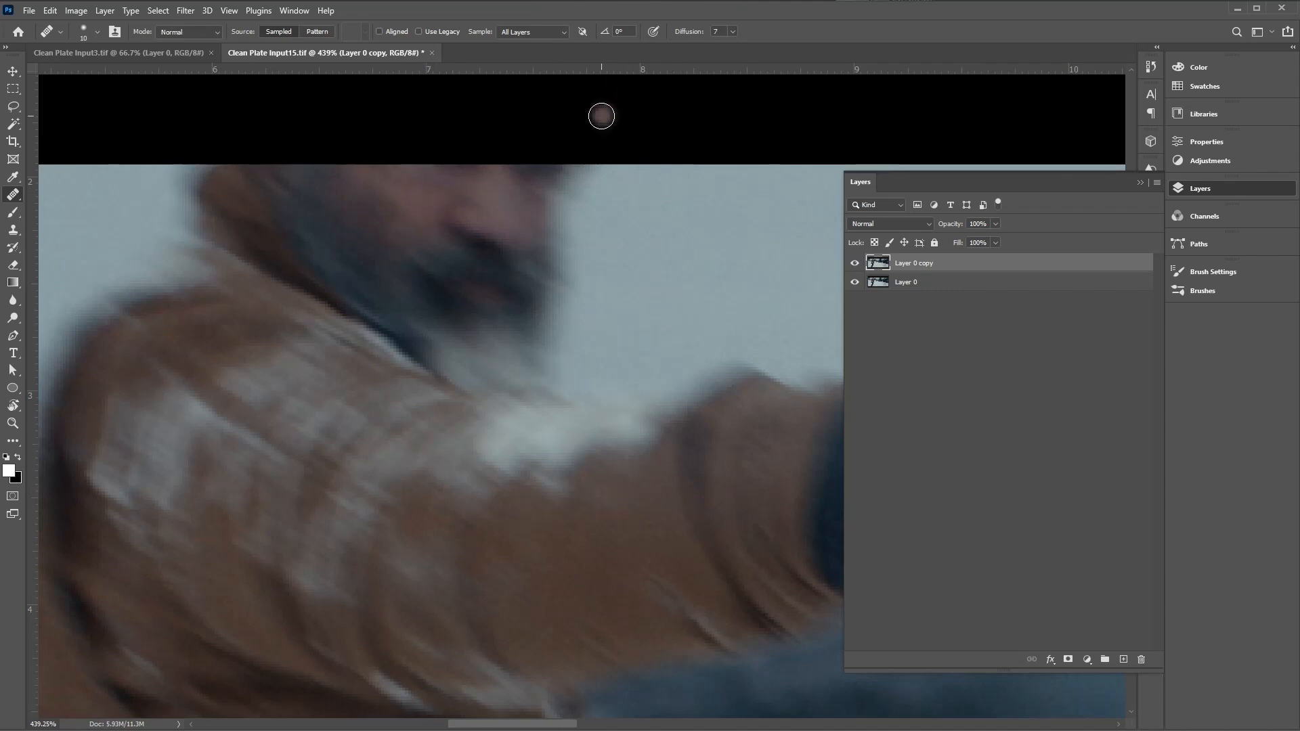
- Save and close Clean Plate Input15 with the default TIFF options
{"action": "key", "text": "ctrl+w"}
{"action": "left_click", "coordinate": [586, 278]}
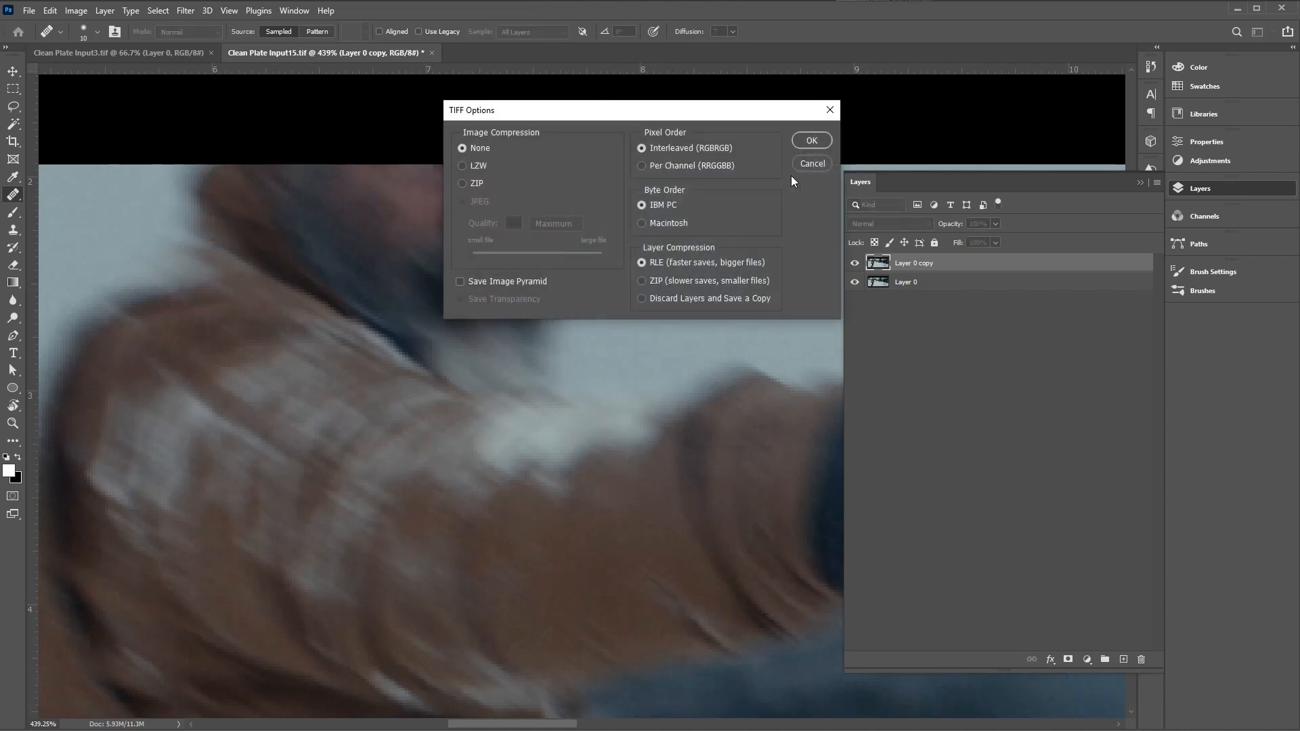
{"action": "left_click", "coordinate": [808, 141]}
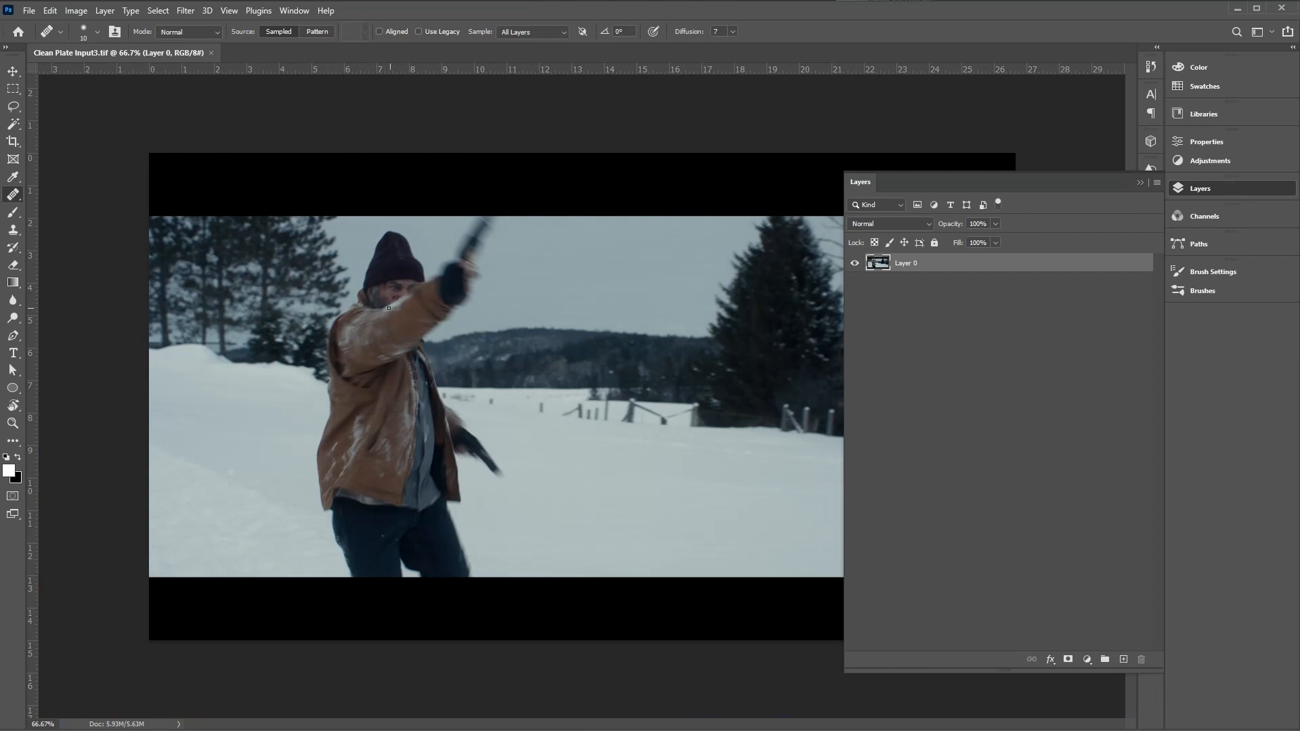
- Duplicate the layer in Clean Plate Input3 and heal the blood beside the nose with skin sampled from the cheek
{"action": "key", "text": "z"}
{"action": "mouse_move", "coordinate": [386, 303]}
{"action": "left_mouse_down"}
{"action": "mouse_move", "coordinate": [470, 227]}
{"action": "mouse_move", "coordinate": [478, 235]}
{"action": "left_mouse_up"}
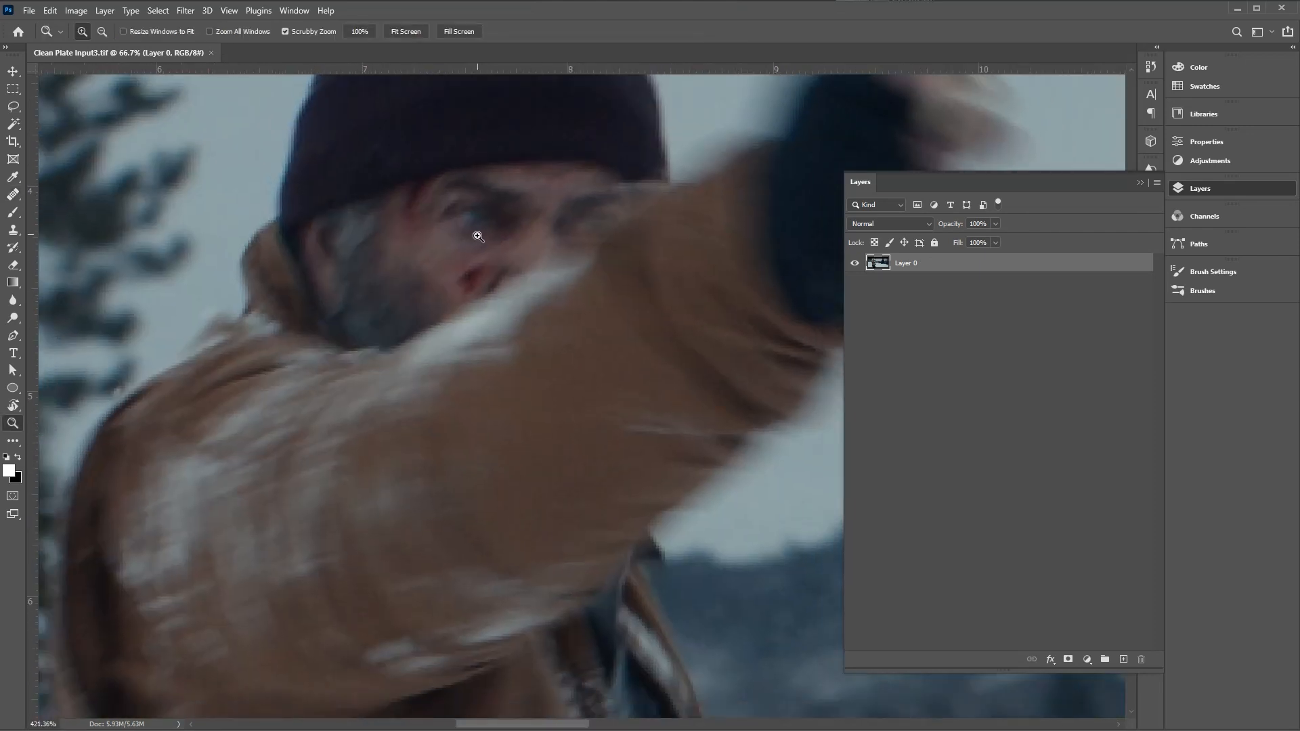
{"action": "key", "text": "j"}
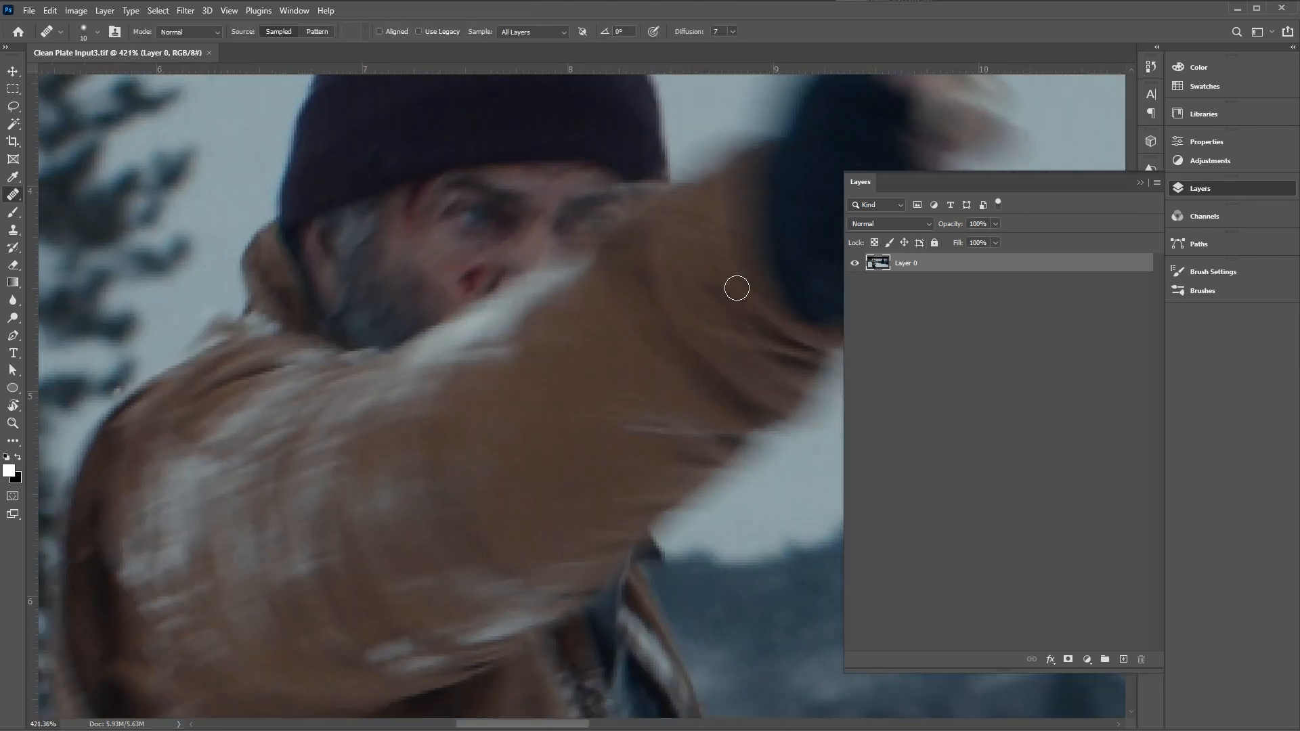
{"action": "key", "text": "ctrl+j"}
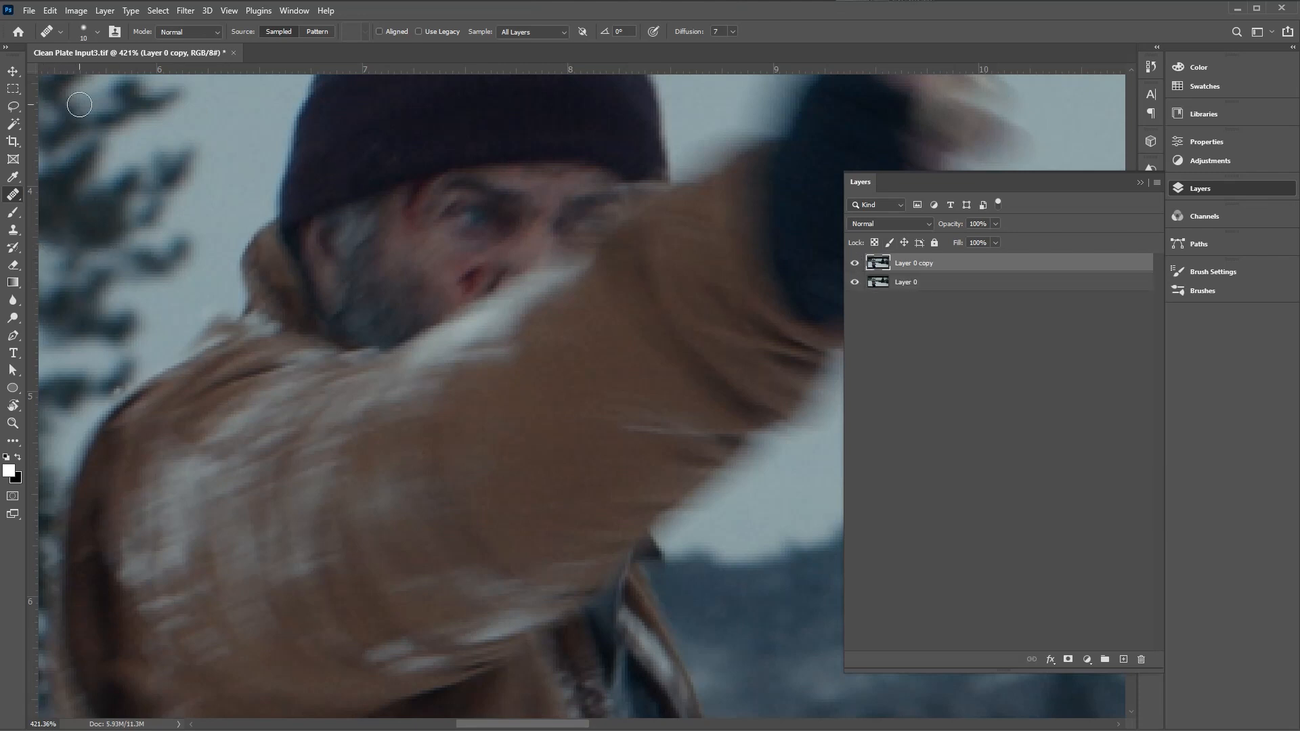
{"action": "left_click", "coordinate": [442, 263], "text": "alt"}
{"action": "mouse_move", "coordinate": [474, 265]}
{"action": "left_mouse_down"}
{"action": "mouse_move", "coordinate": [453, 258]}
{"action": "mouse_move", "coordinate": [467, 281]}
{"action": "mouse_move", "coordinate": [429, 267]}
{"action": "mouse_move", "coordinate": [456, 273]}
{"action": "mouse_move", "coordinate": [464, 293]}
{"action": "mouse_move", "coordinate": [474, 277]}
{"action": "mouse_move", "coordinate": [446, 273]}
{"action": "left_mouse_up"}
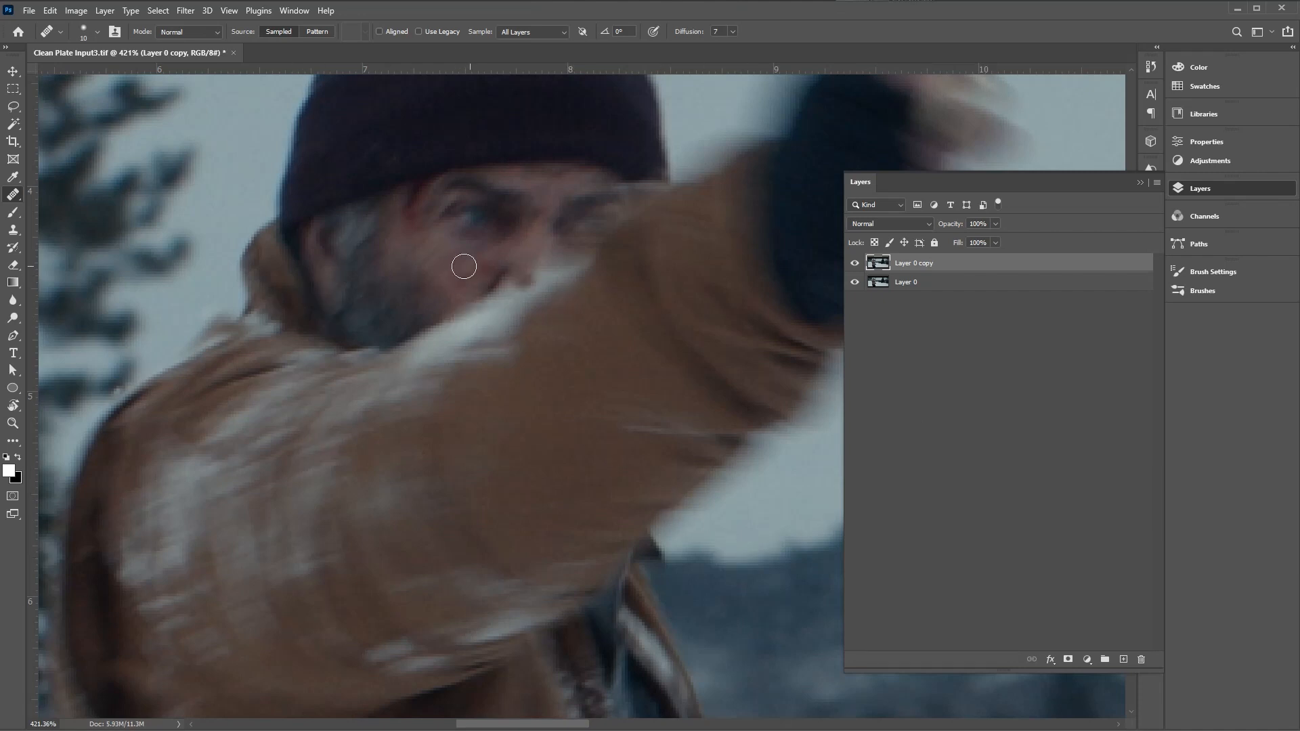
{"action": "left_click", "coordinate": [433, 263], "text": "alt"}
{"action": "left_click_drag", "start_coordinate": [483, 260], "coordinate": [471, 264]}
- Save and close Clean Plate Input3 with the default TIFF options, and close Photoshop and the Desktop folder to return to Mocha Pro
{"action": "left_click", "coordinate": [233, 52]}
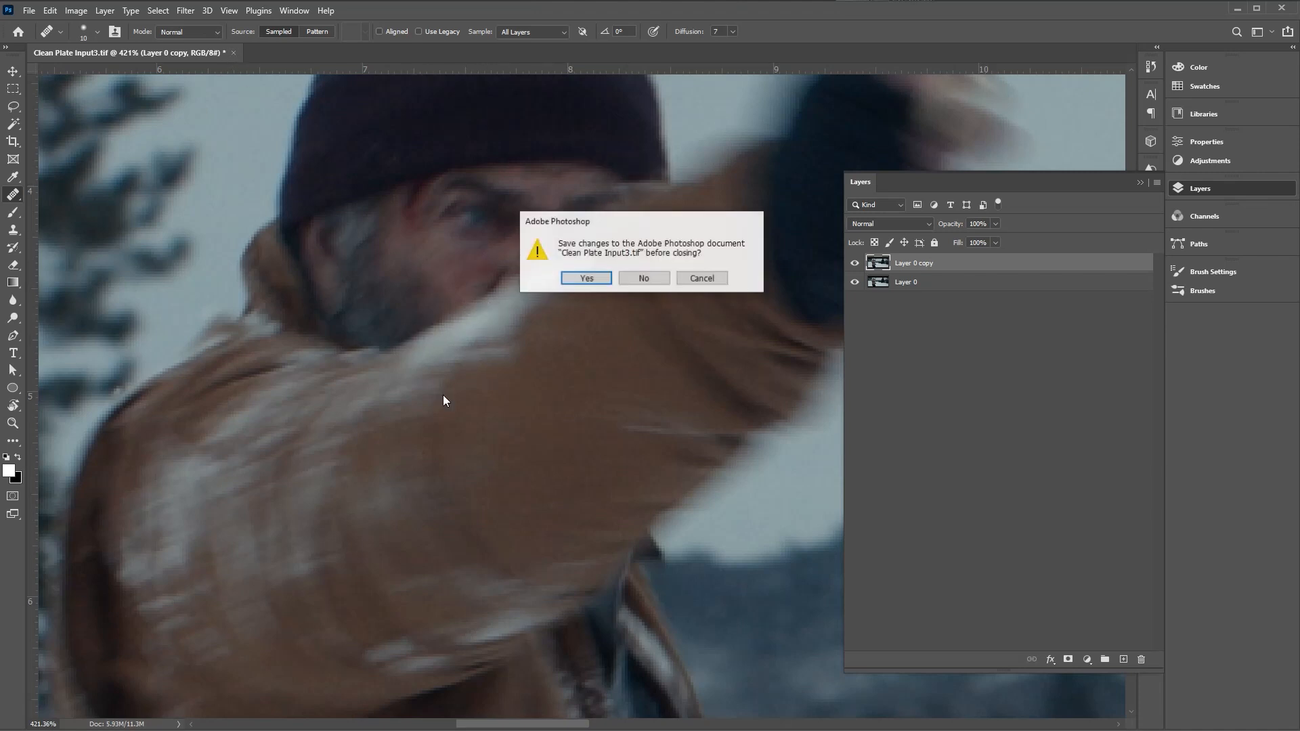
{"action": "left_click", "coordinate": [595, 281]}
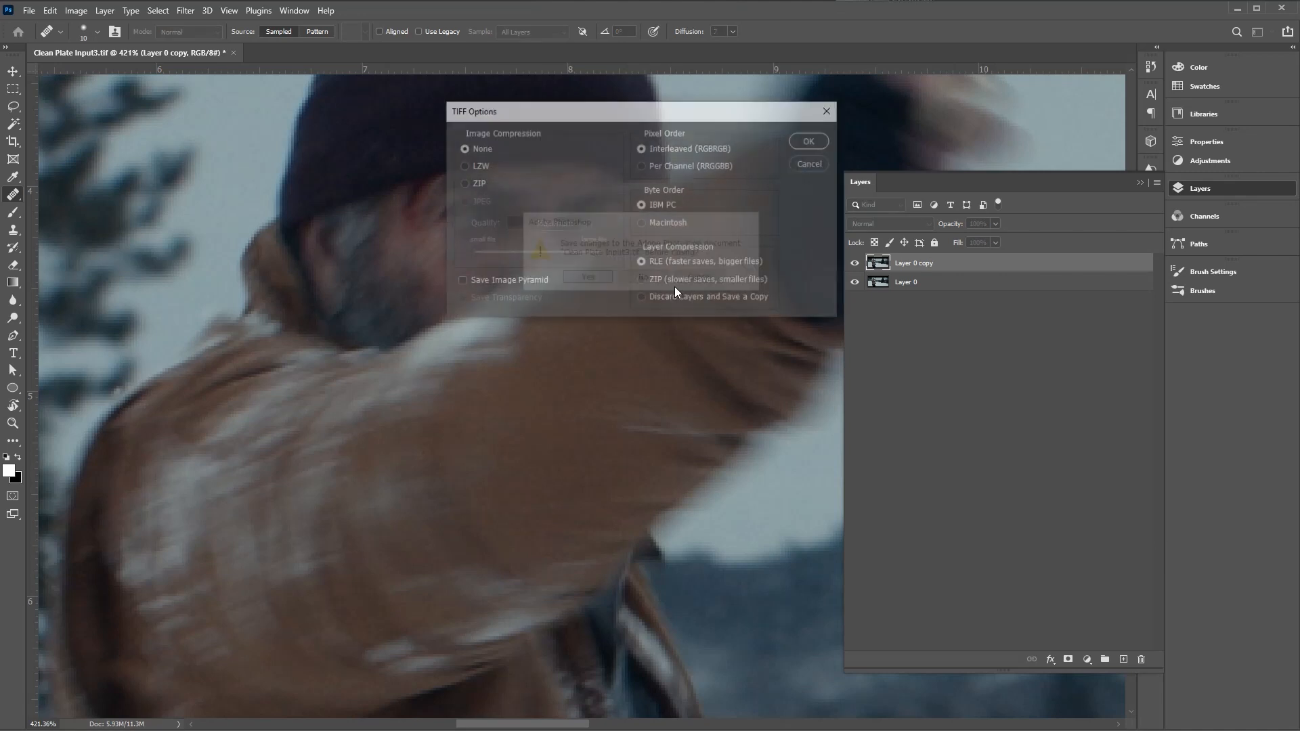
{"action": "left_click", "coordinate": [813, 142]}
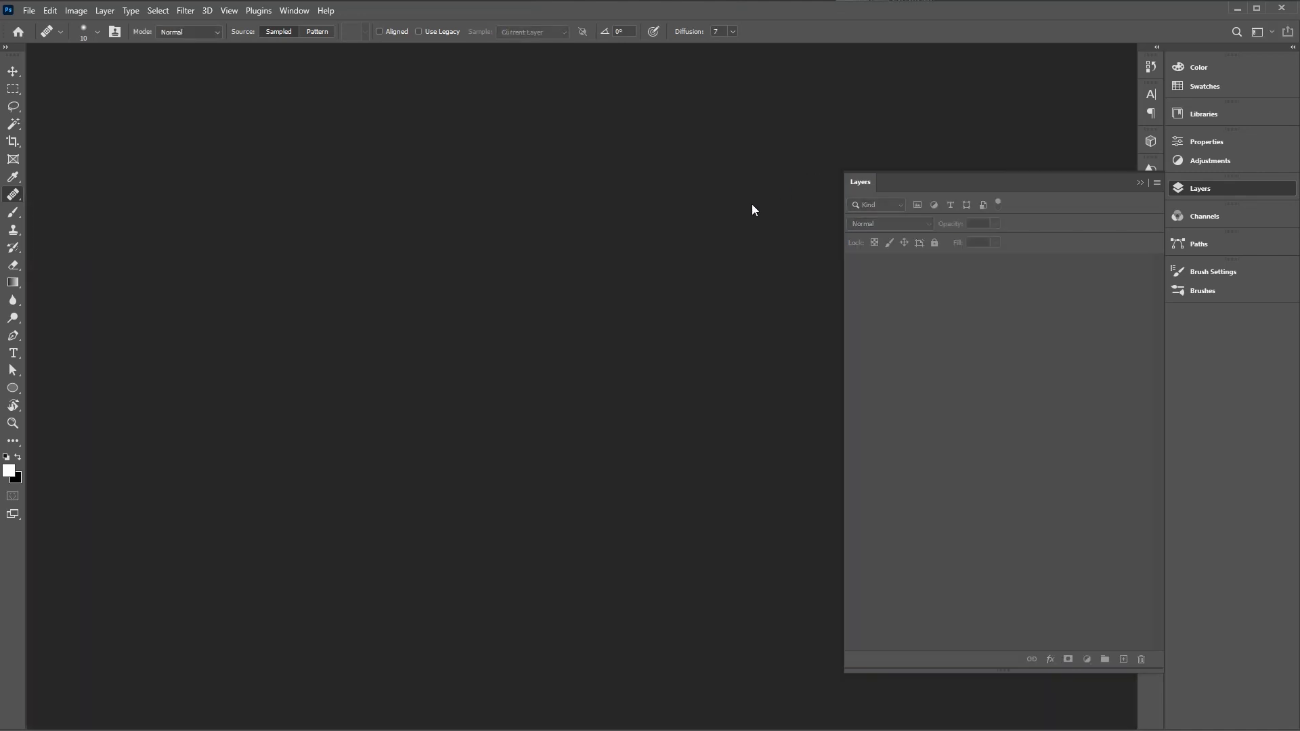
{"action": "left_click", "coordinate": [1281, 8]}
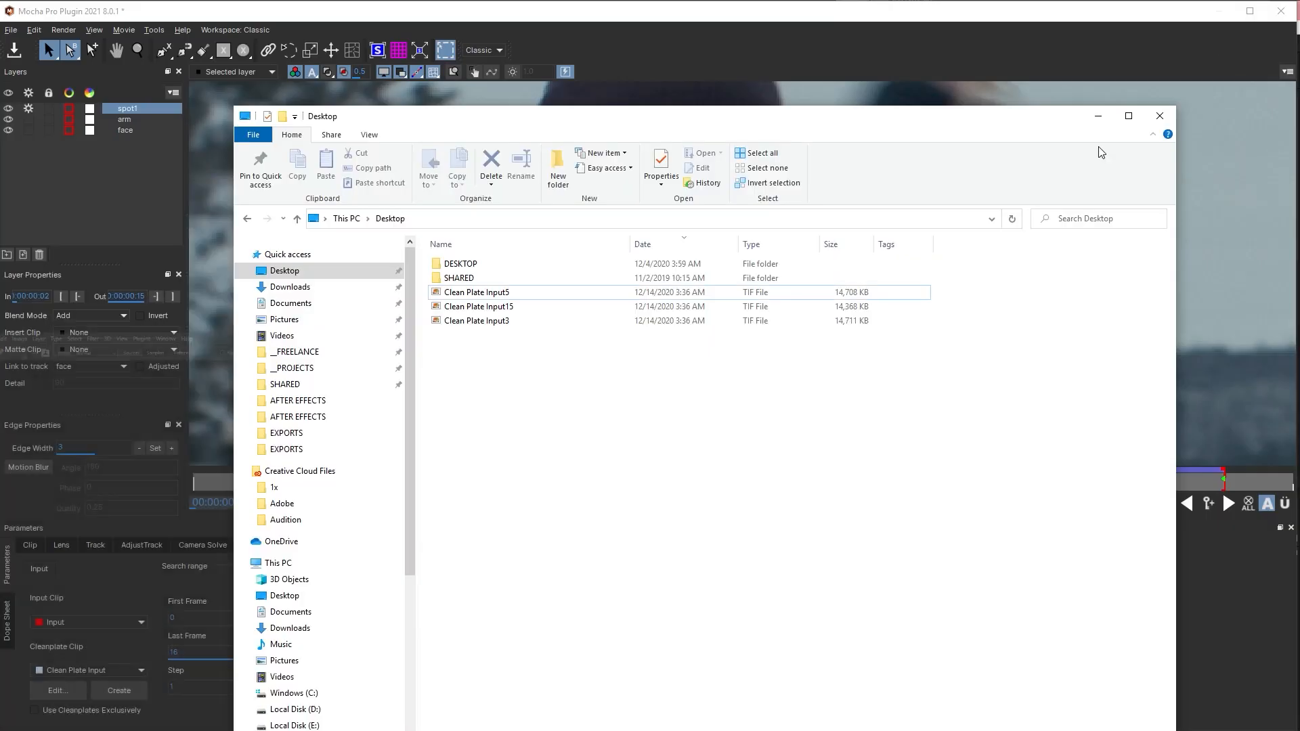
{"action": "left_click", "coordinate": [1146, 122]}
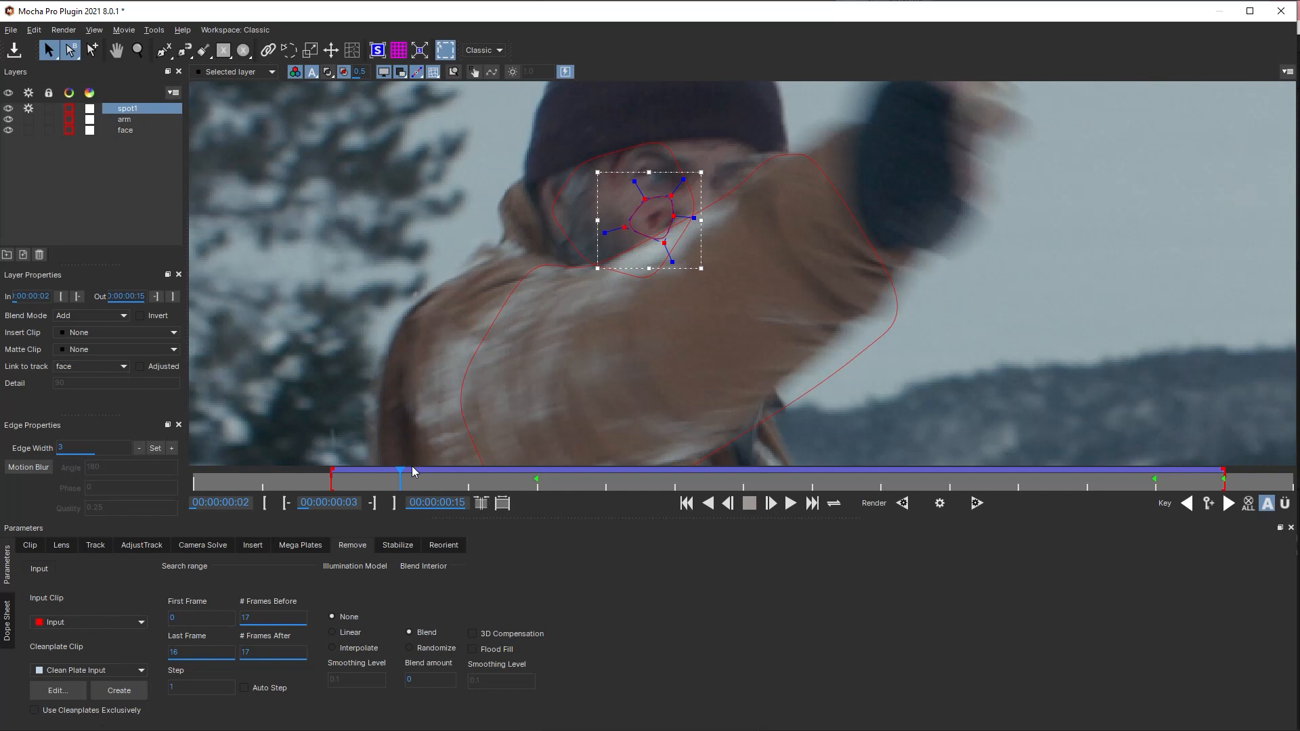
- Restrict the spot1 removal to clean plates exclusively, and render frames 3 and 2 individually and the remaining frames forward to 15
{"action": "left_click", "coordinate": [34, 712]}
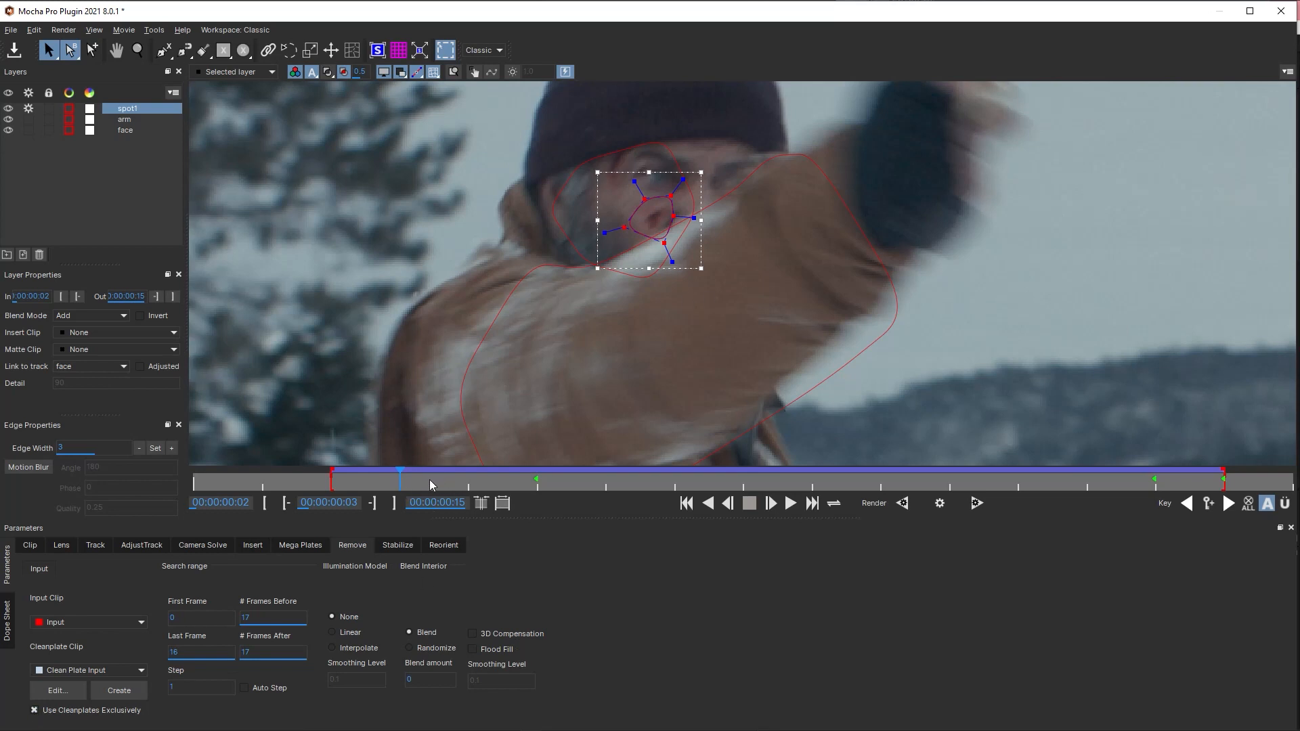
{"action": "left_click", "coordinate": [941, 505]}
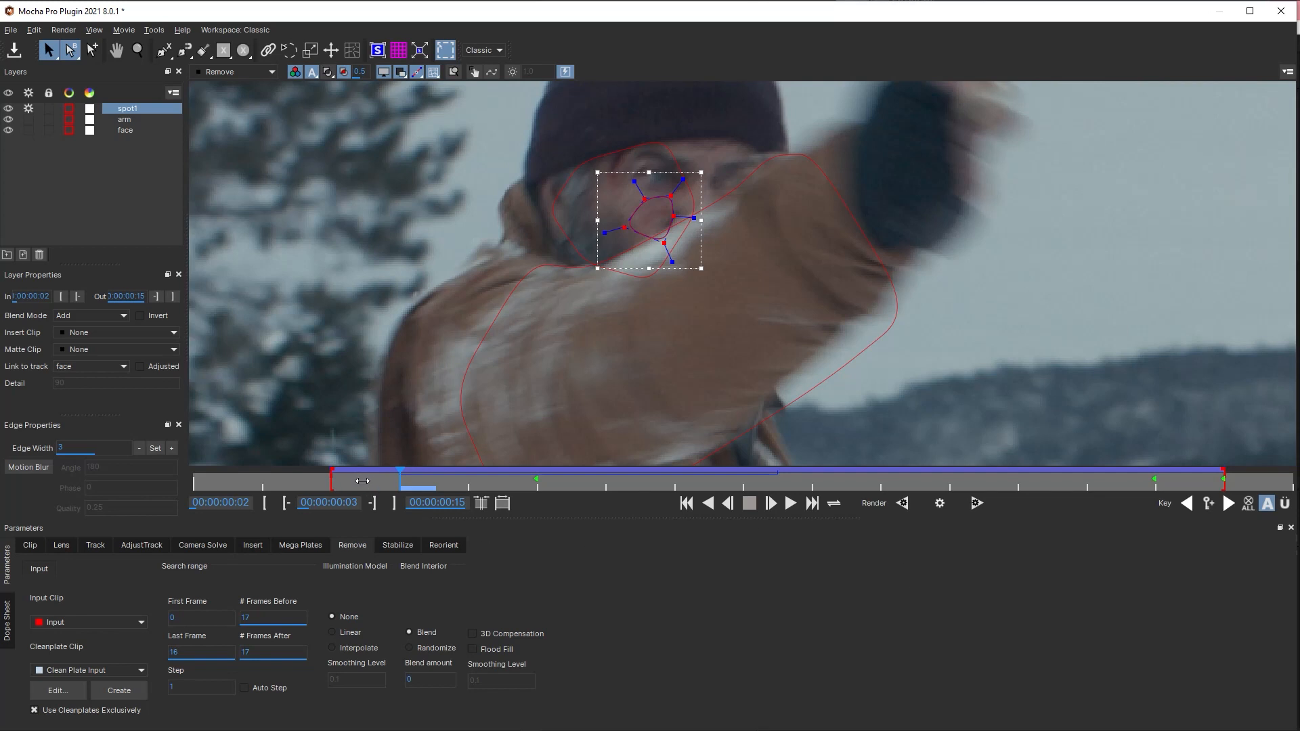
{"action": "left_click_drag", "start_coordinate": [362, 481], "coordinate": [345, 480]}
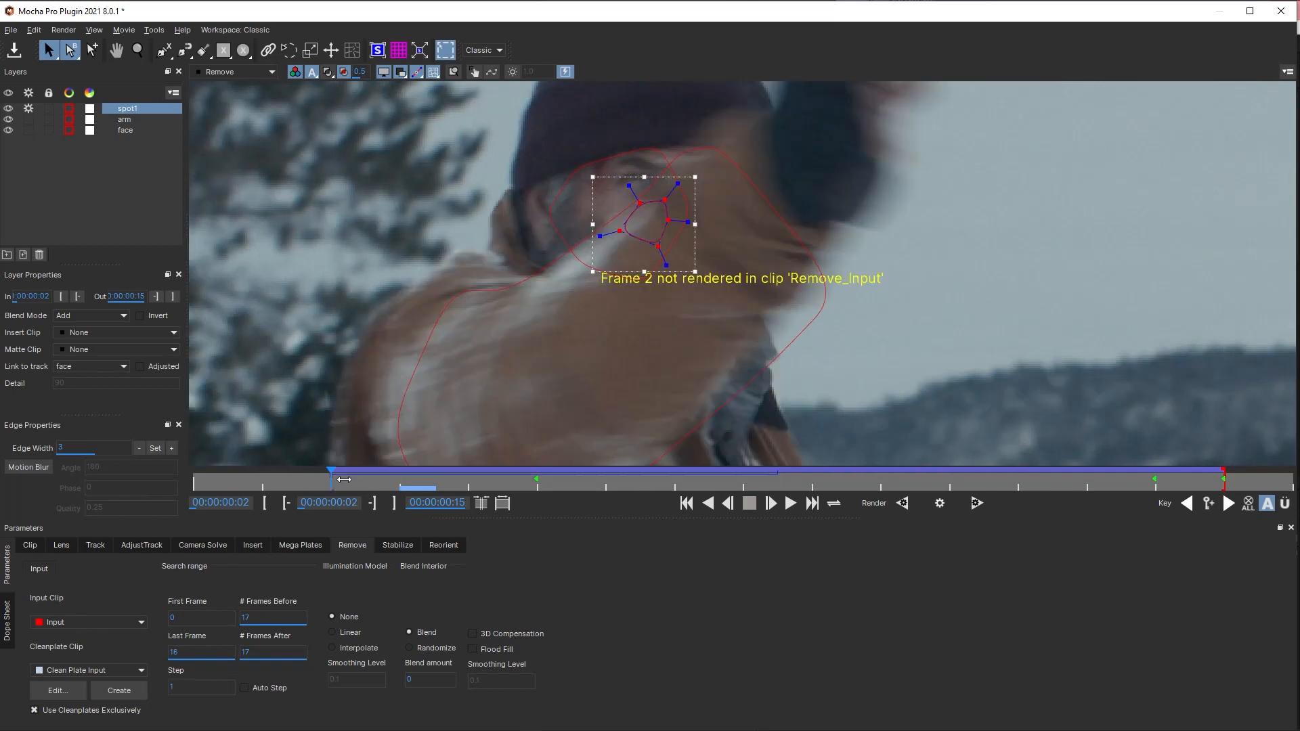
{"action": "mouse_move", "coordinate": [344, 481]}
{"action": "left_mouse_down"}
{"action": "mouse_move", "coordinate": [398, 484]}
{"action": "mouse_move", "coordinate": [355, 483]}
{"action": "left_mouse_up"}
{"action": "left_click", "coordinate": [940, 504]}
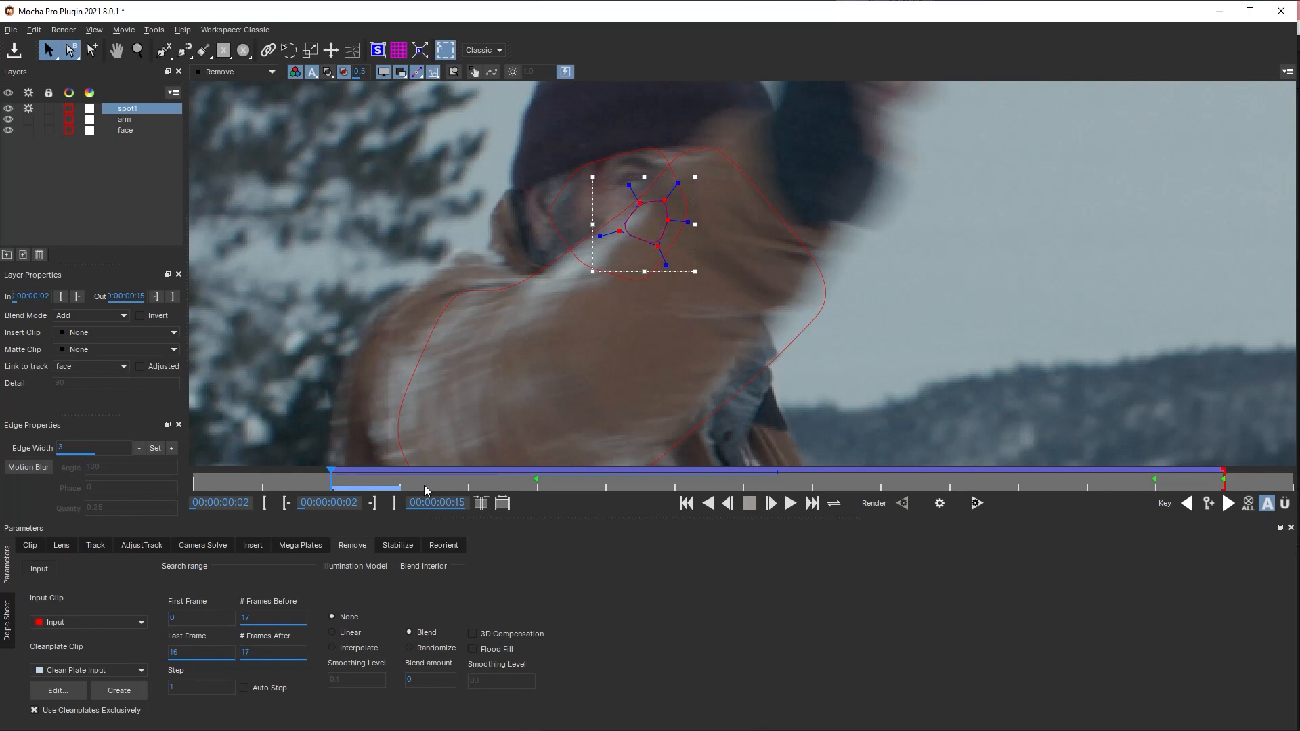
{"action": "left_click", "coordinate": [412, 481]}
{"action": "left_click", "coordinate": [976, 502]}
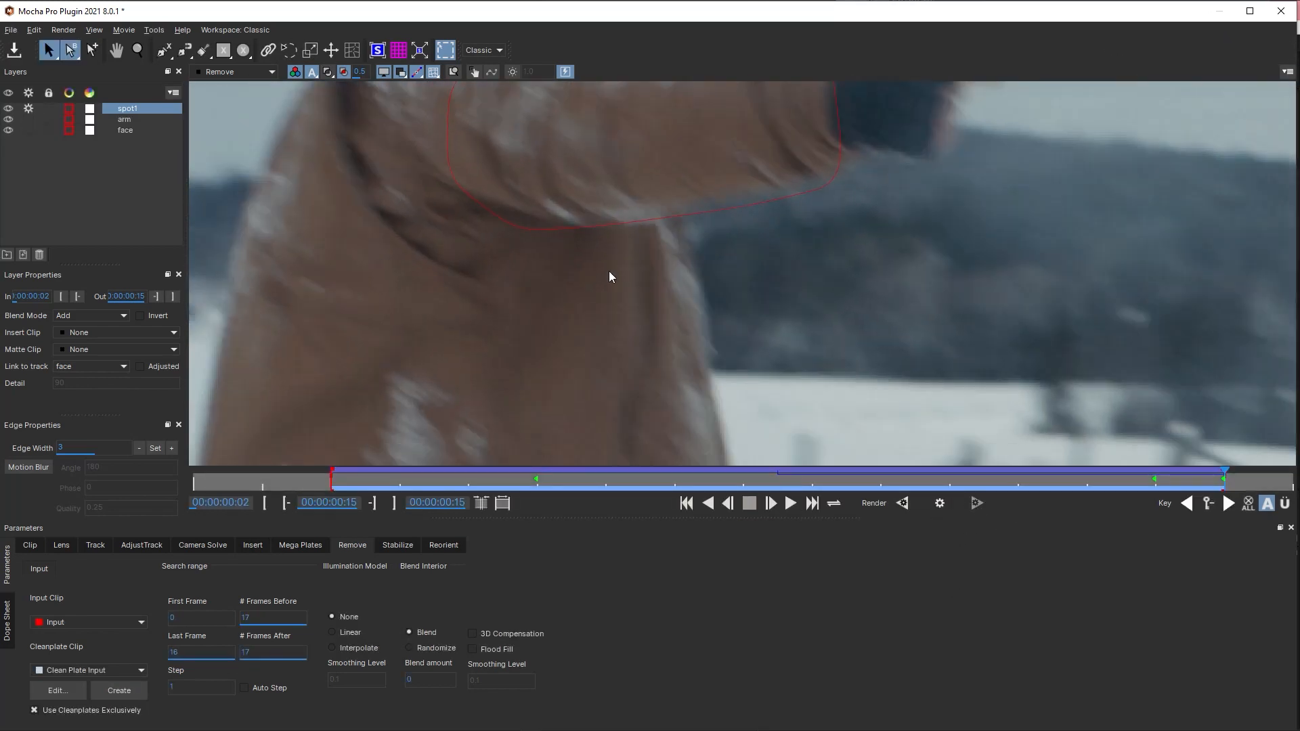
- Hide the spline overlays and examine the rendered cheek removal around frames 10 and 11
{"action": "key", "text": "x"}
{"action": "left_click_drag", "start_coordinate": [645, 218], "coordinate": [788, 540]}
{"action": "left_click_drag", "start_coordinate": [1193, 485], "coordinate": [952, 494]}
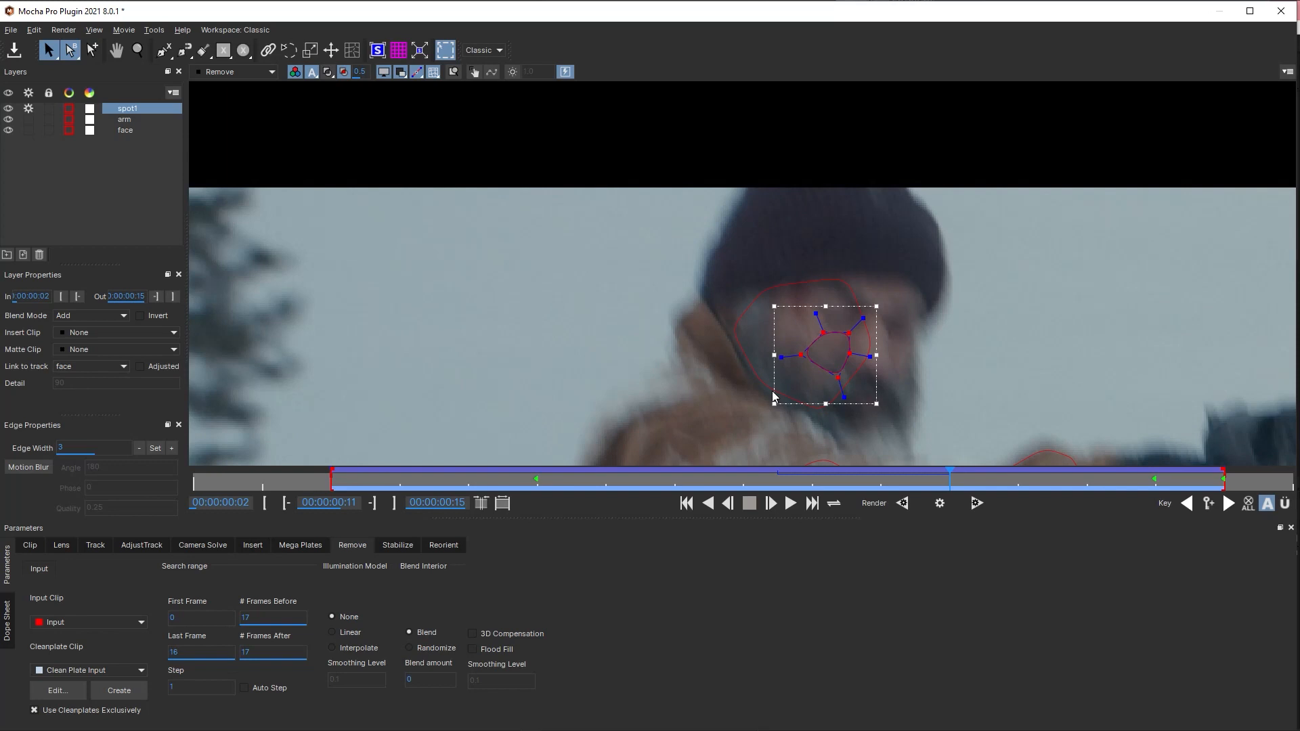
{"action": "left_click", "coordinate": [415, 72]}
{"action": "left_click_drag", "start_coordinate": [1161, 493], "coordinate": [873, 495]}
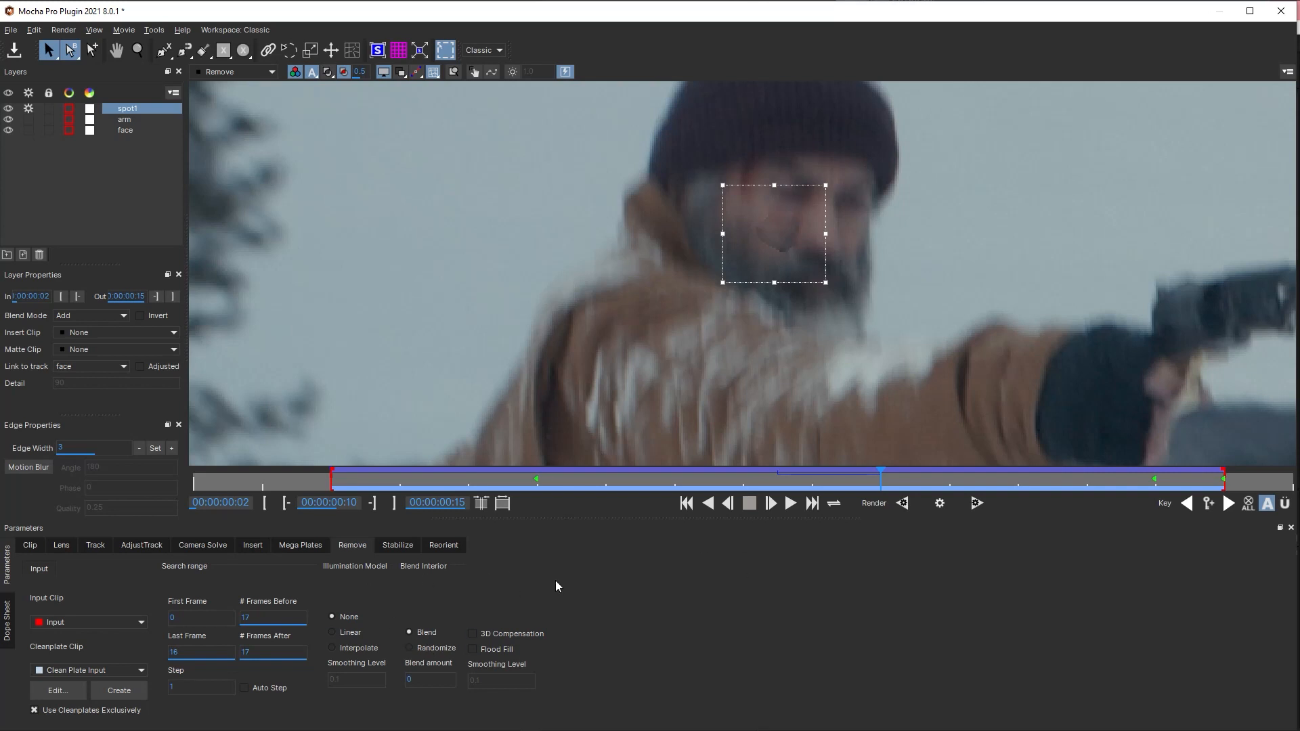
{"action": "left_click_drag", "start_coordinate": [902, 486], "coordinate": [935, 481]}
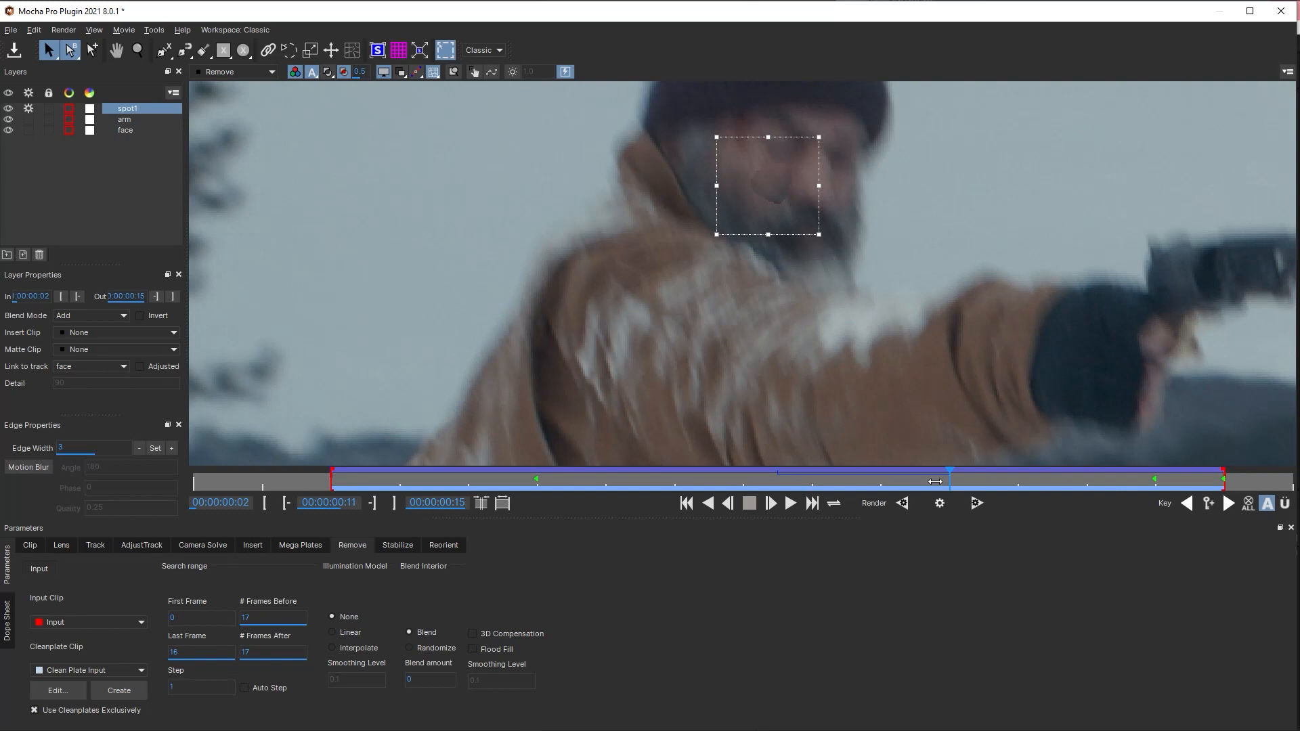
- Set the removal's illumination model to Interpolate and re-render the cheek at frame 11
{"action": "left_click", "coordinate": [334, 632]}
{"action": "left_click", "coordinate": [940, 503]}
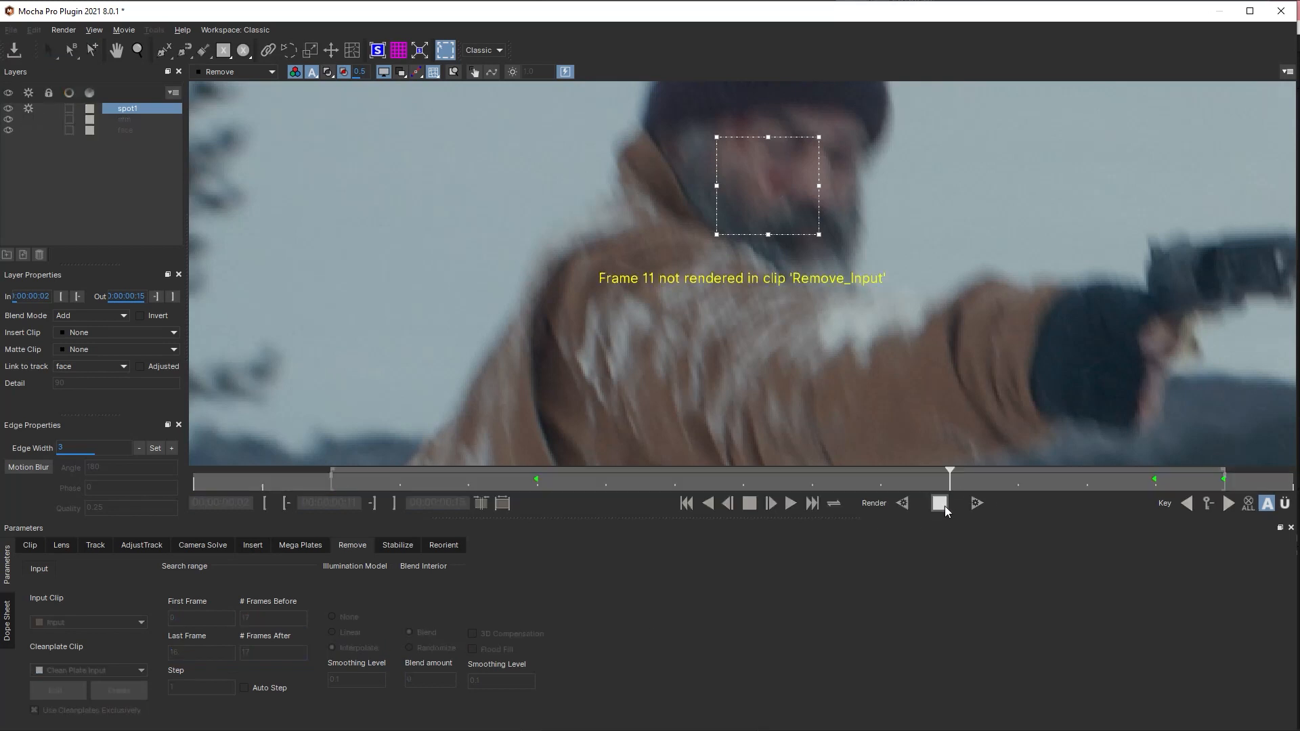
{"action": "left_click", "coordinate": [1023, 483]}
{"action": "left_click_drag", "start_coordinate": [1029, 481], "coordinate": [1081, 490]}
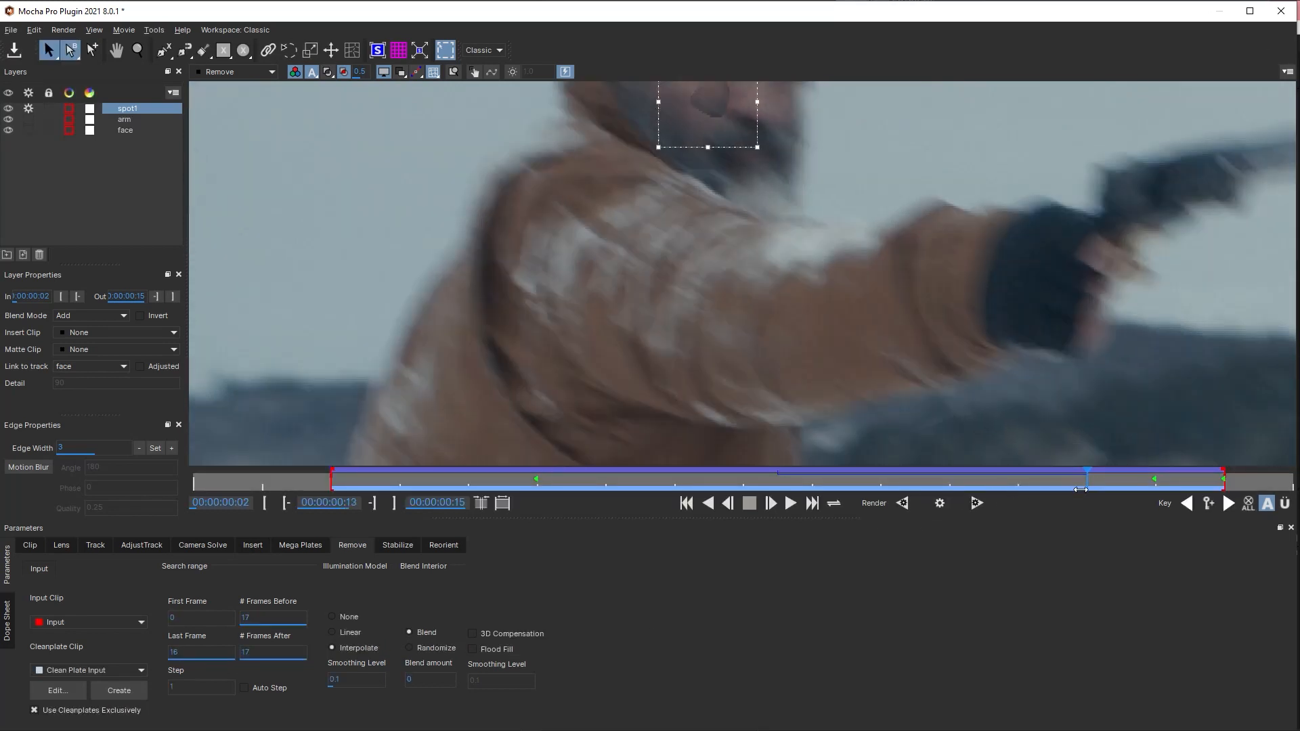
- Render the interpolated spot1 removal forward from frame 2 to frame 15
{"action": "left_click", "coordinate": [372, 487]}
{"action": "key", "text": "x"}
{"action": "left_click_drag", "start_coordinate": [779, 366], "coordinate": [748, 327]}
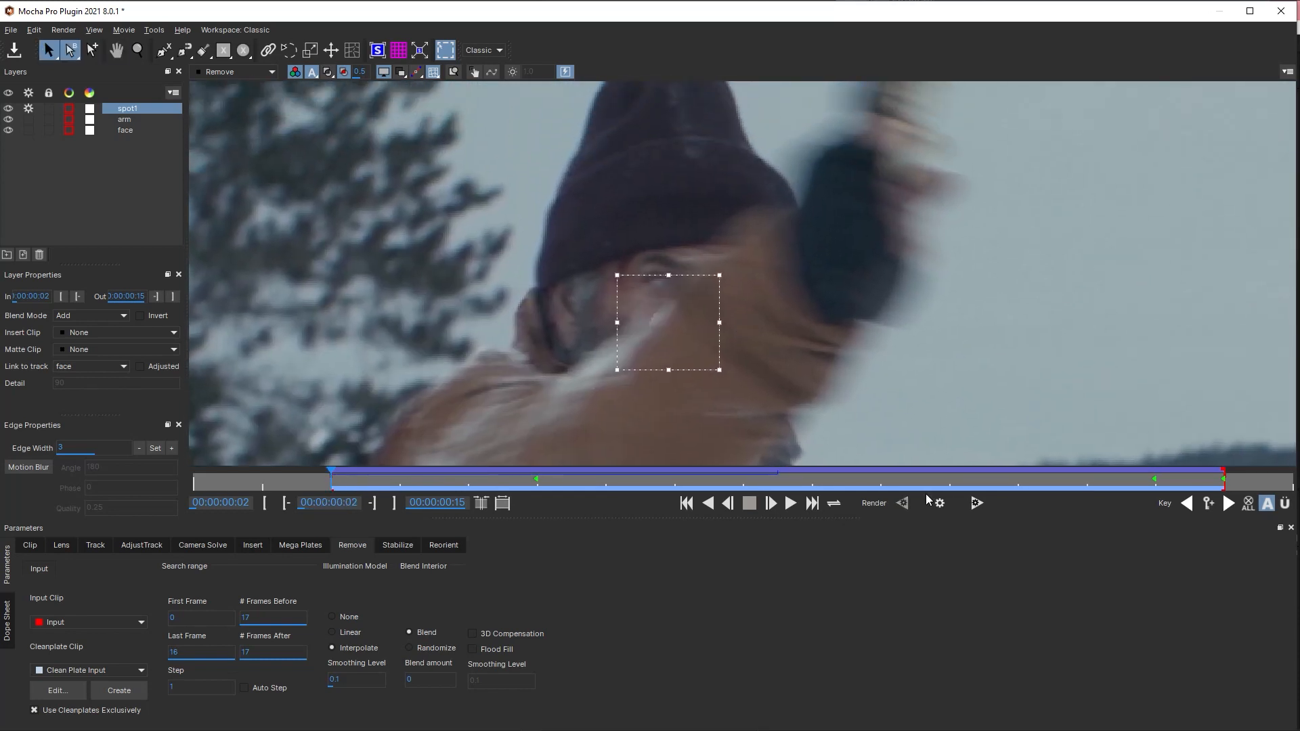
{"action": "left_click", "coordinate": [977, 505]}
- Review the rendered cheek removal back through the frame range to frame 4, and close Mocha Pro
{"action": "key", "text": "x"}
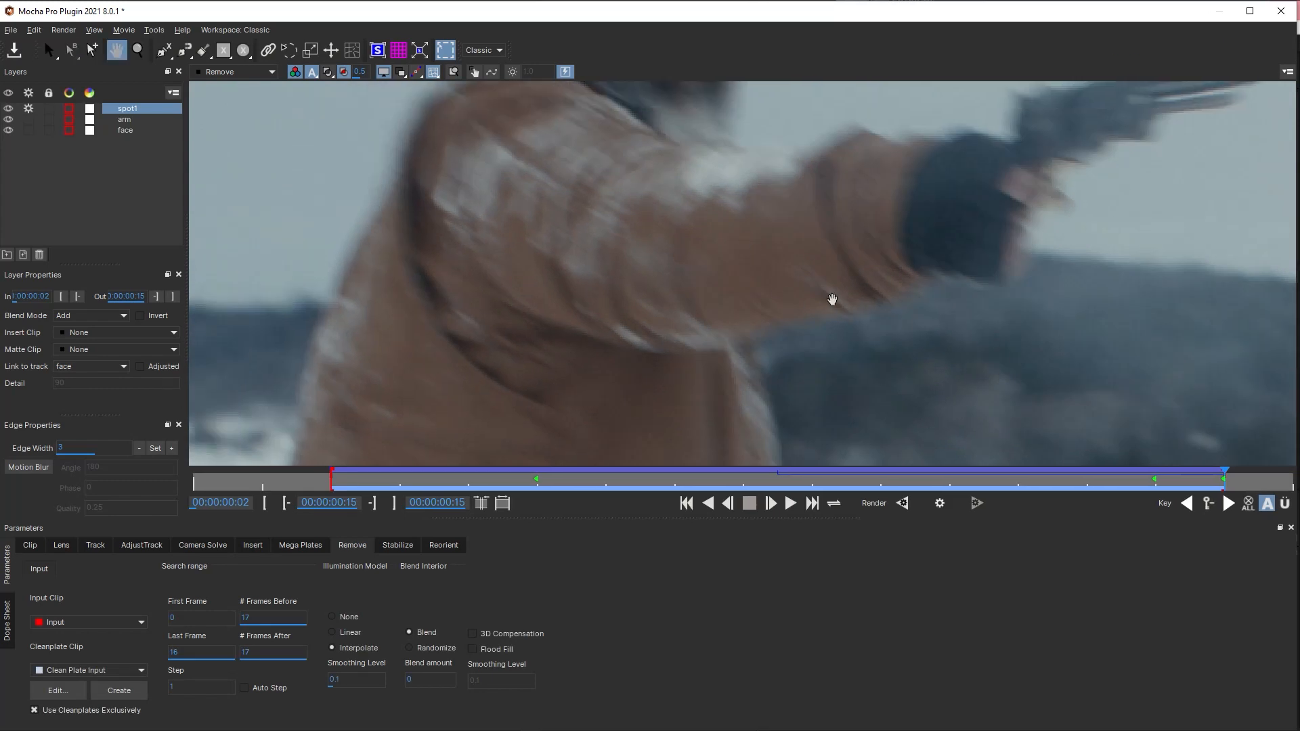
{"action": "left_click_drag", "start_coordinate": [833, 300], "coordinate": [905, 444]}
{"action": "left_click_drag", "start_coordinate": [1187, 487], "coordinate": [766, 509]}
{"action": "key", "text": "x"}
{"action": "left_click_drag", "start_coordinate": [872, 321], "coordinate": [688, 103]}
{"action": "left_click_drag", "start_coordinate": [1167, 486], "coordinate": [469, 522]}
{"action": "left_click", "coordinate": [1282, 10]}
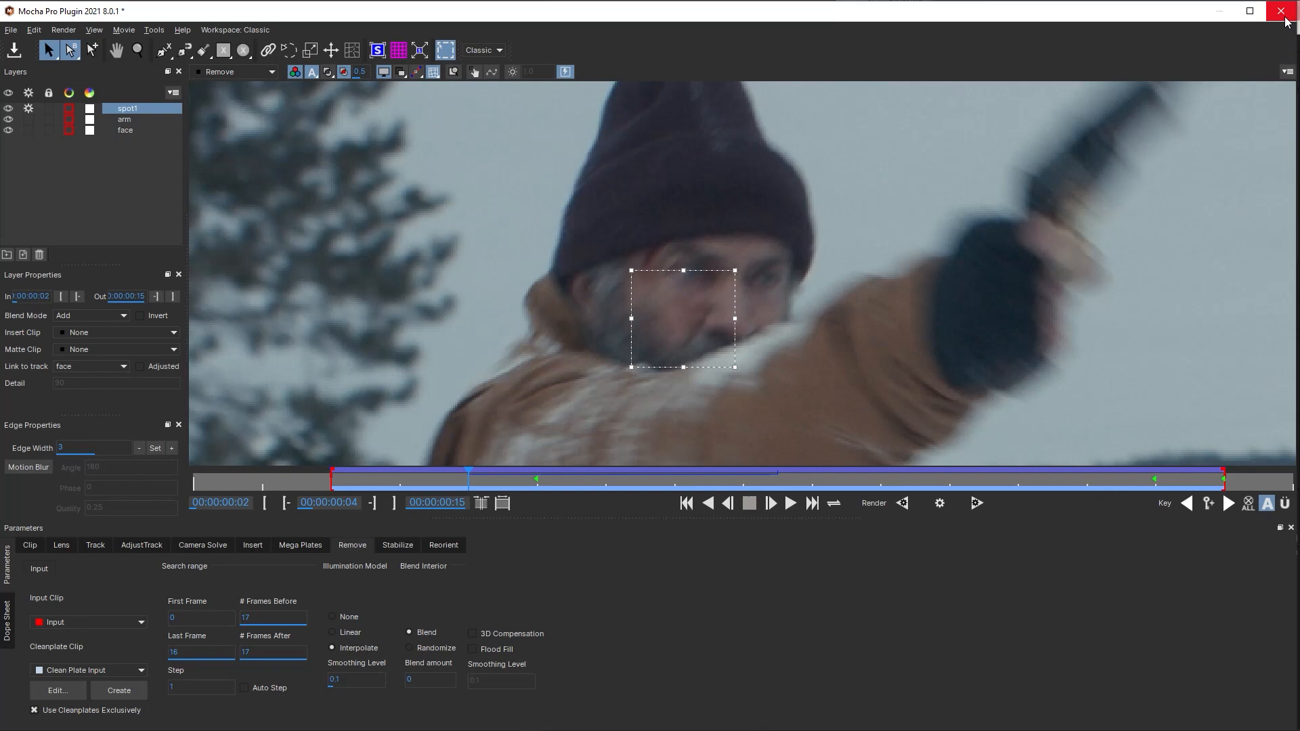
- Save the Mocha Pro project, set the effect's module render to Remove, enable rendering and check the cheek across neighbouring frames
{"action": "left_click", "coordinate": [858, 406]}
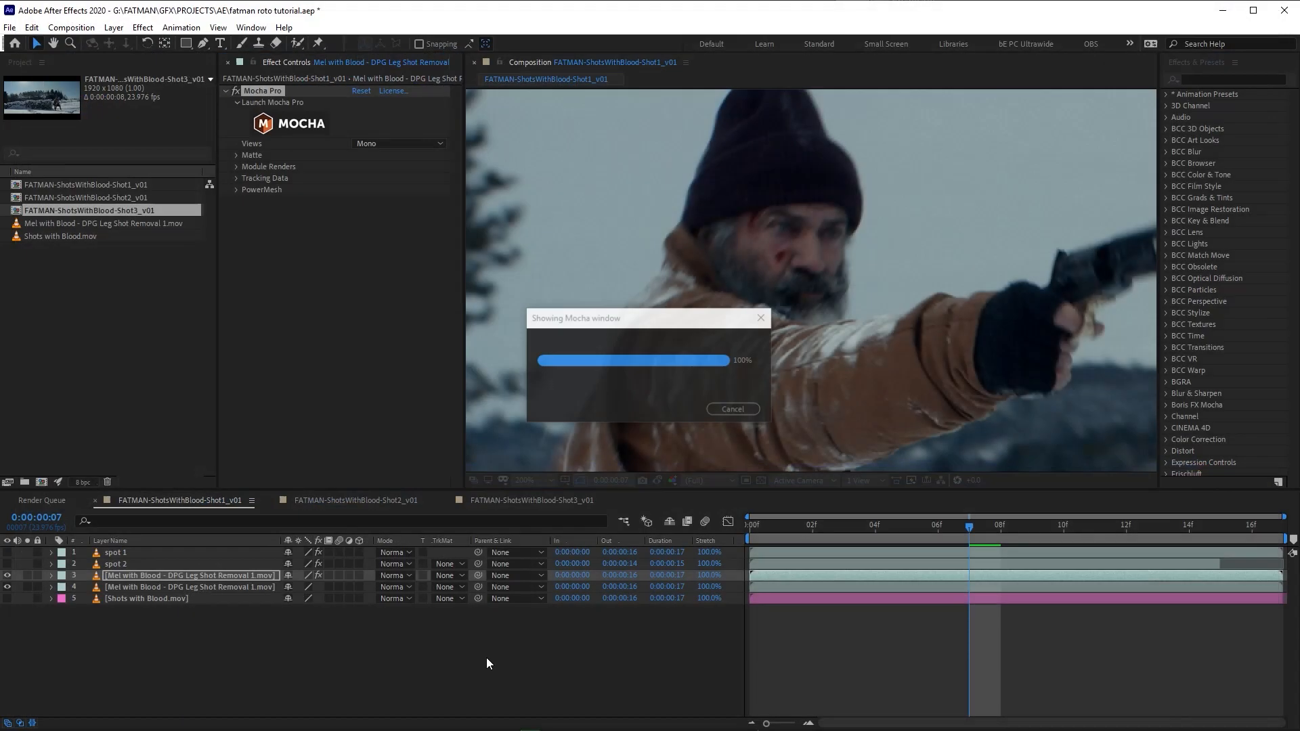
{"action": "left_click", "coordinate": [237, 168]}
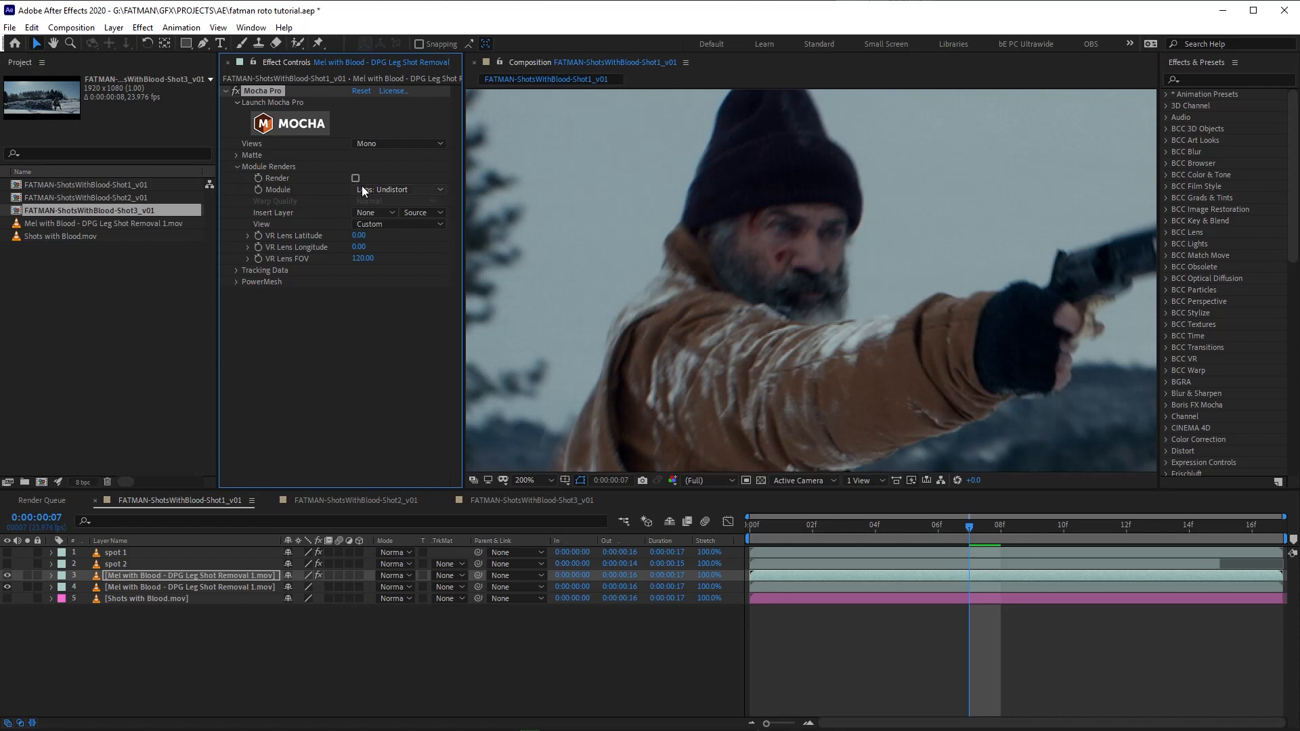
{"action": "left_click", "coordinate": [383, 191]}
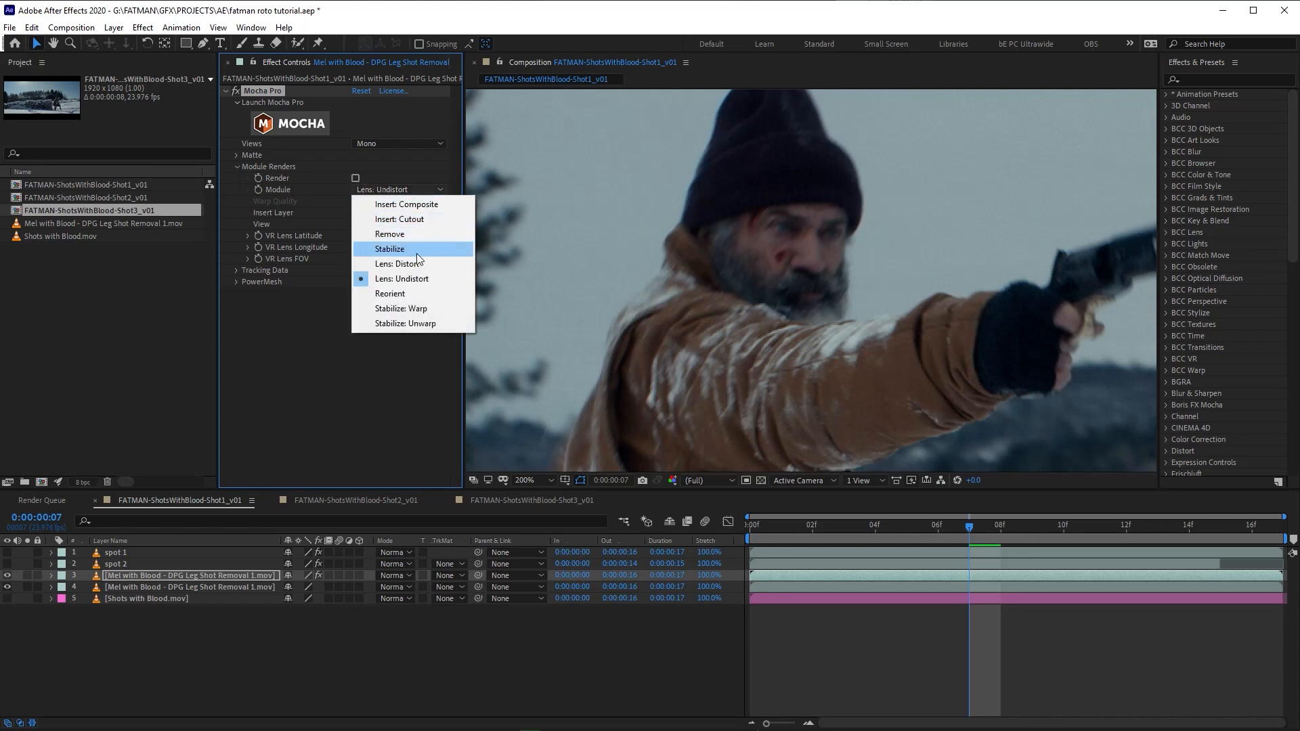
{"action": "left_click", "coordinate": [413, 236]}
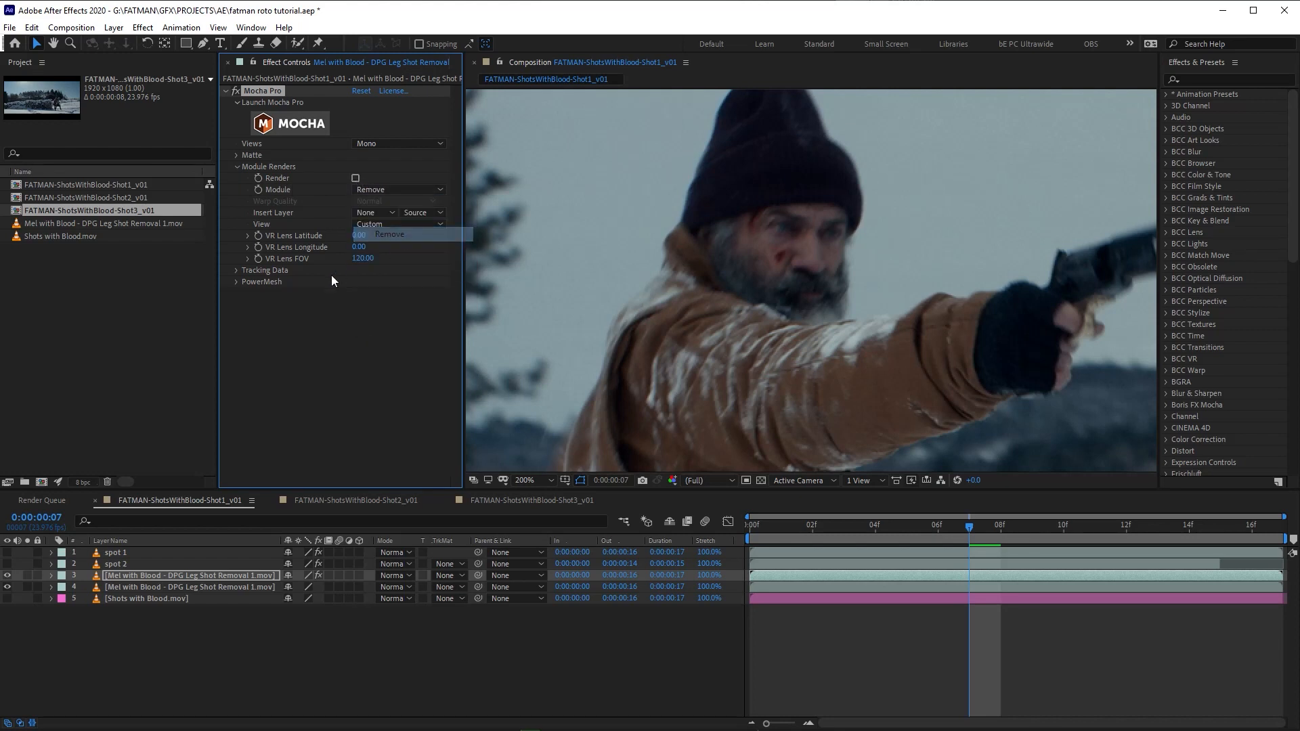
{"action": "left_click", "coordinate": [356, 178]}
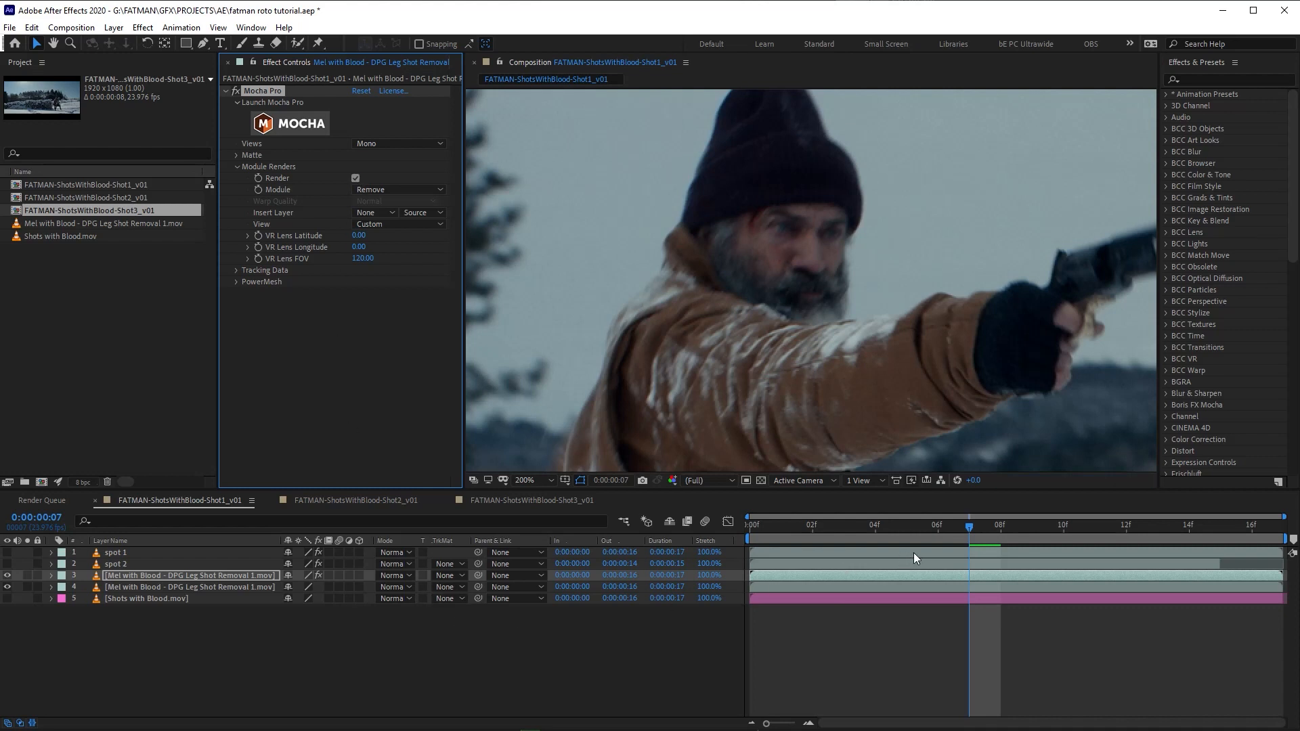
{"action": "left_click_drag", "start_coordinate": [949, 535], "coordinate": [957, 559]}
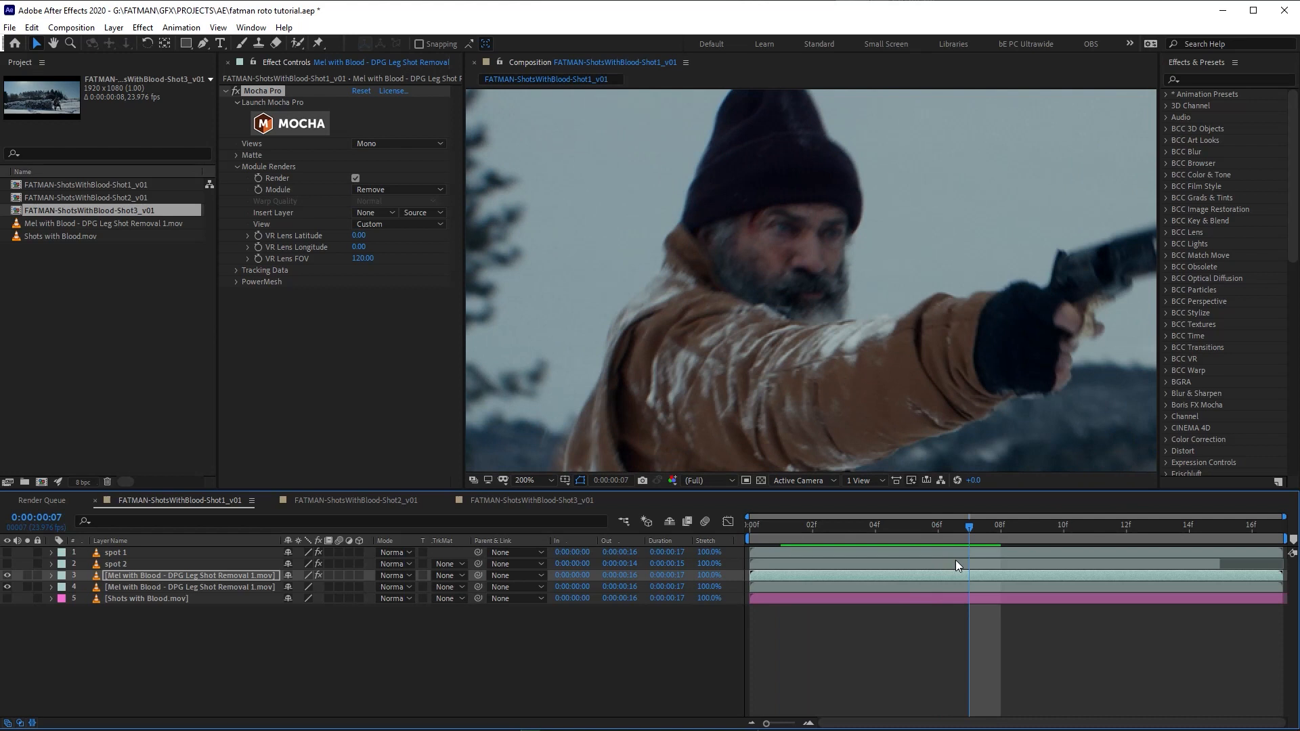
- Reopen the shot in Mocha Pro, enable Überkey and motion blur for the spot1 layer, and save the project on closing
{"action": "left_click", "coordinate": [309, 126]}
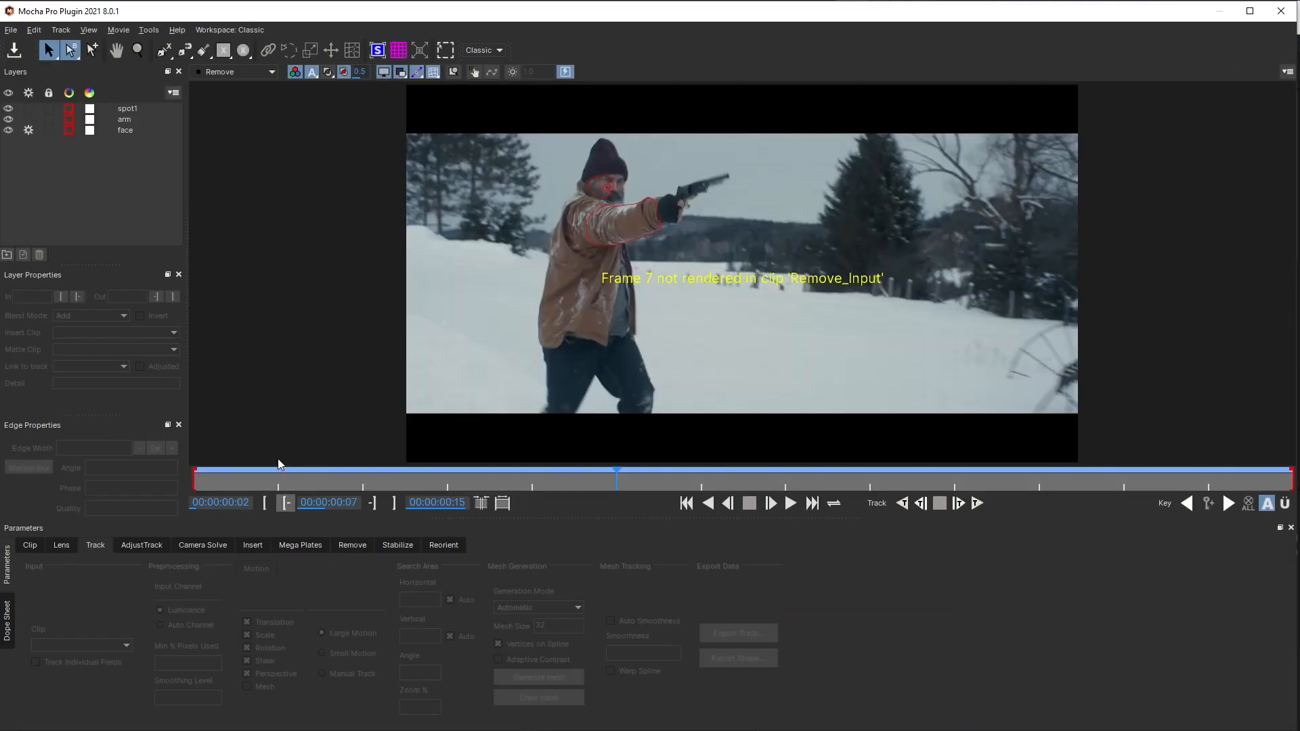
{"action": "left_click", "coordinate": [139, 109]}
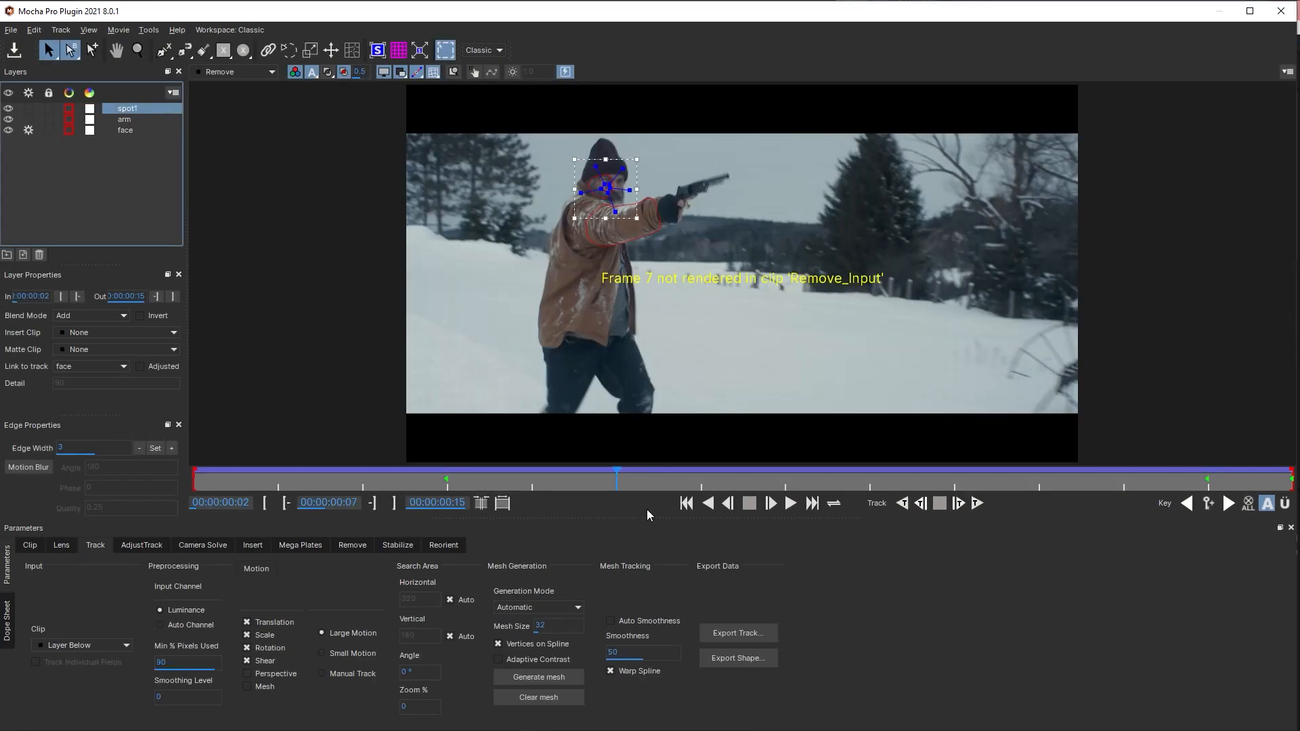
{"action": "left_click", "coordinate": [1286, 505]}
{"action": "left_click", "coordinate": [29, 467]}
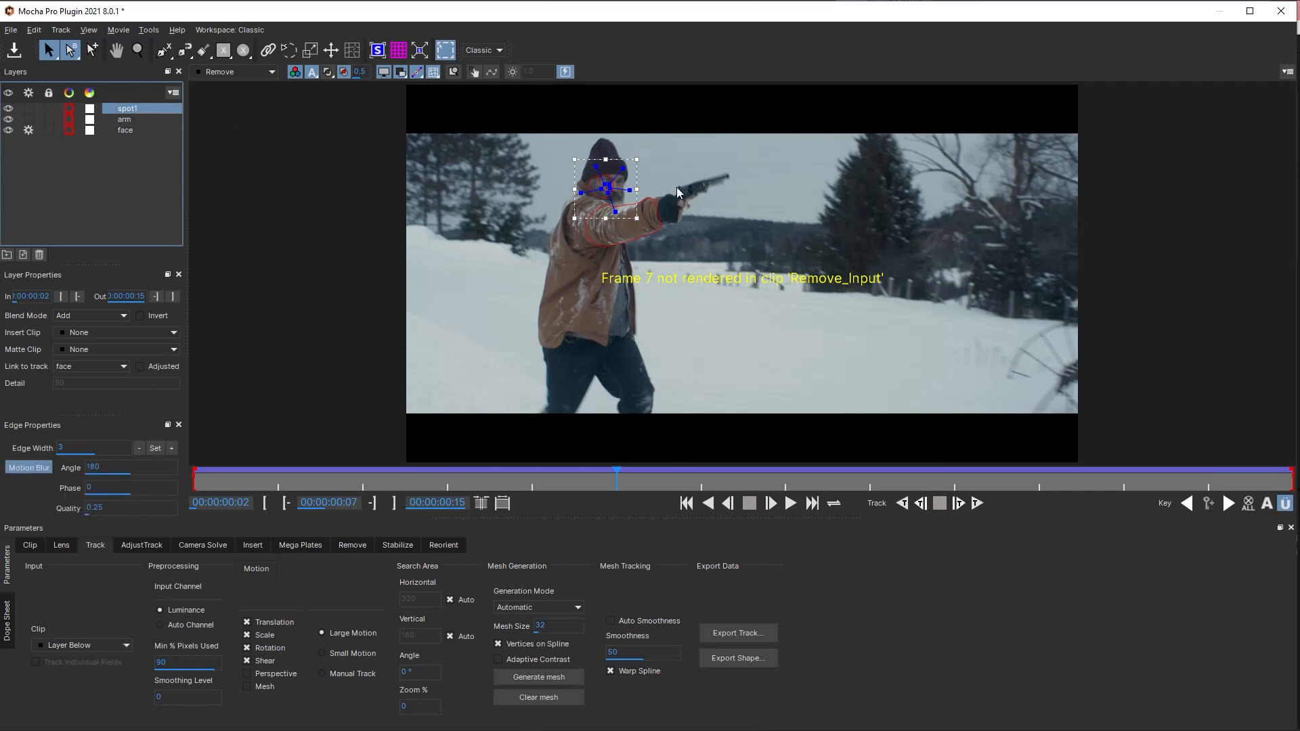
{"action": "left_click", "coordinate": [1289, 20]}
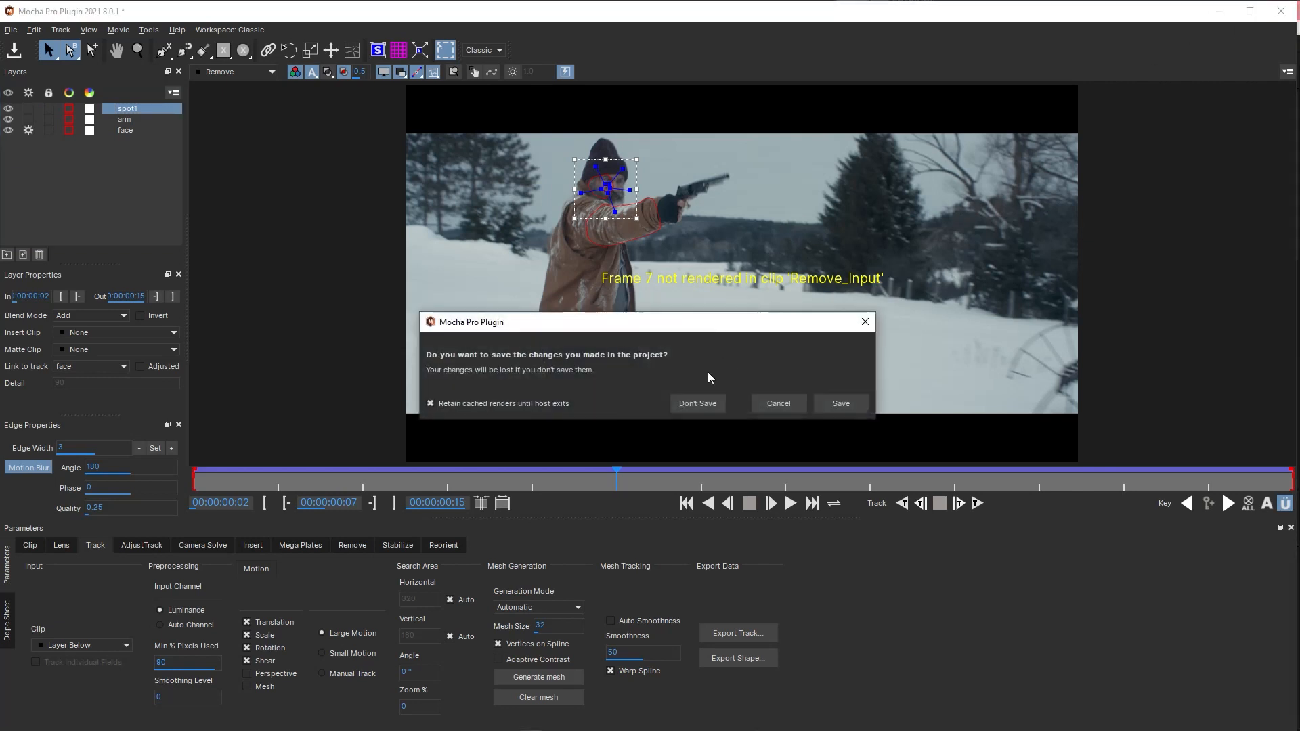
{"action": "left_click", "coordinate": [841, 404]}
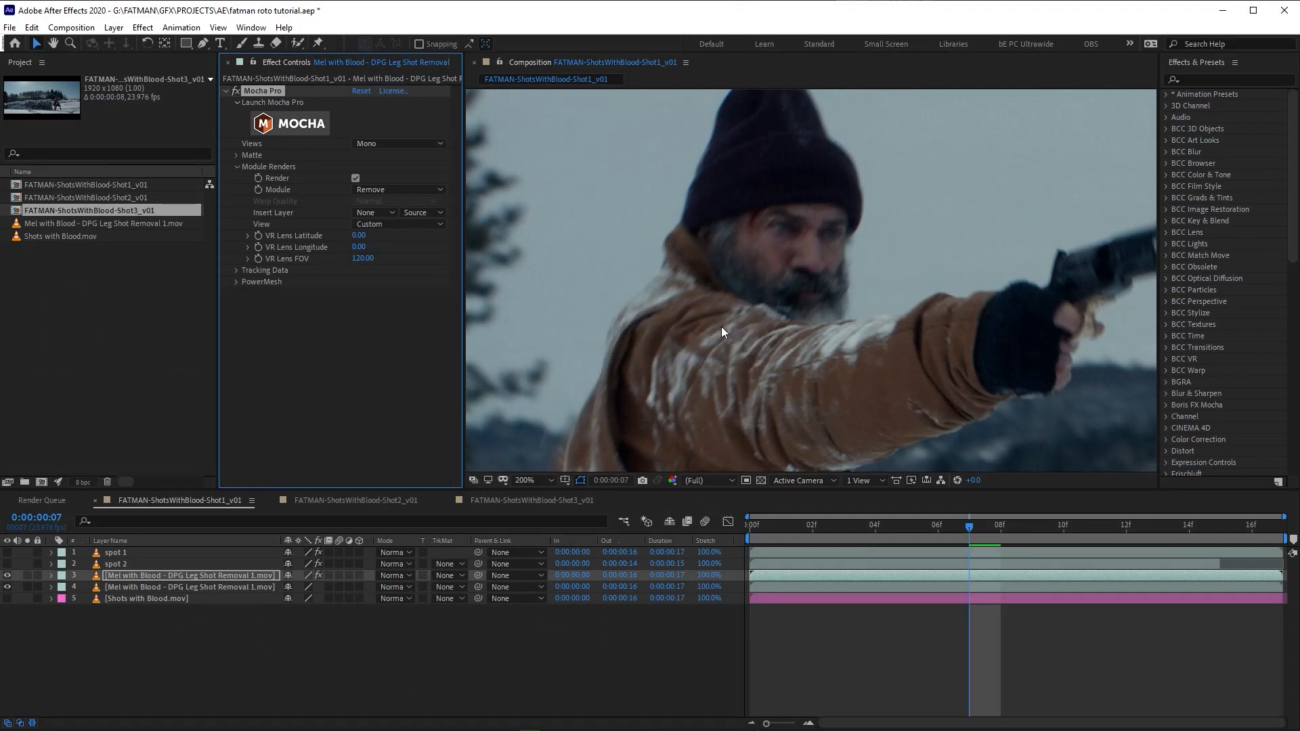
- Solo the layer with the Mocha Pro effect and apply its matte with only spot1 visible, hiding arm and face
{"action": "left_click", "coordinate": [28, 575]}
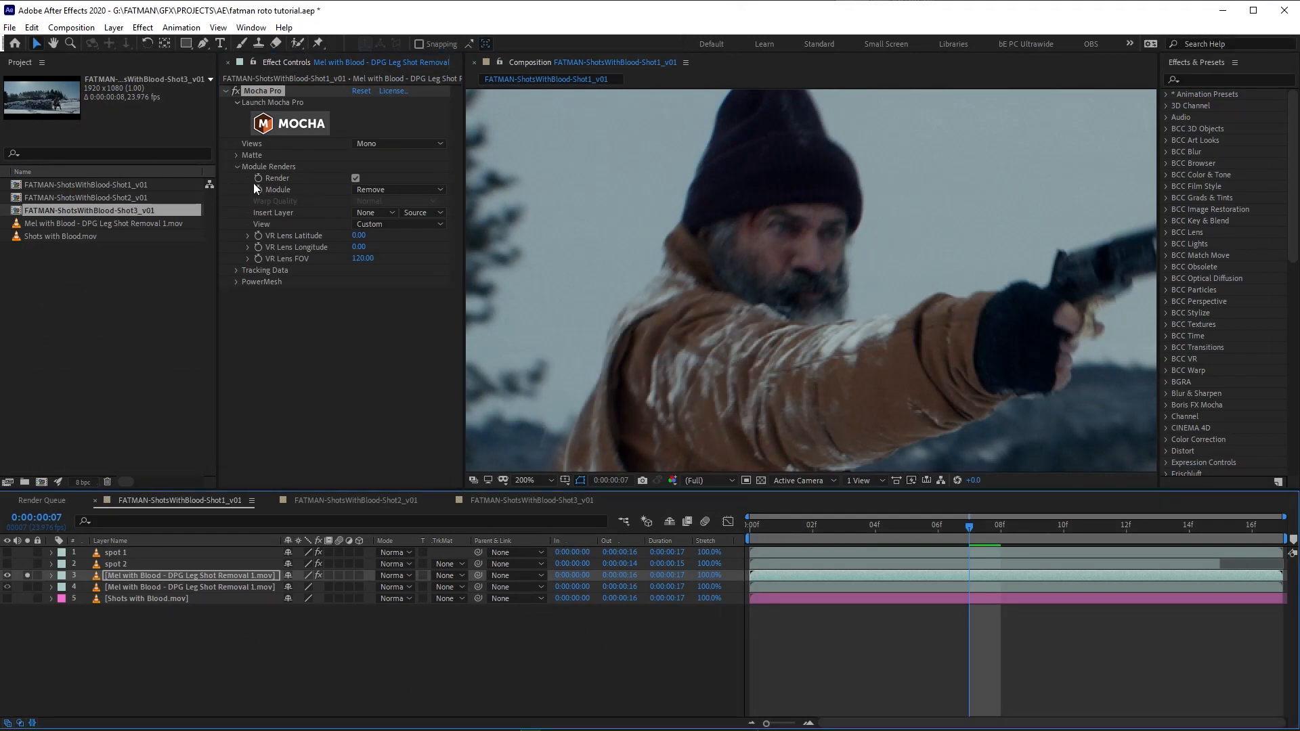
{"action": "left_click", "coordinate": [236, 156]}
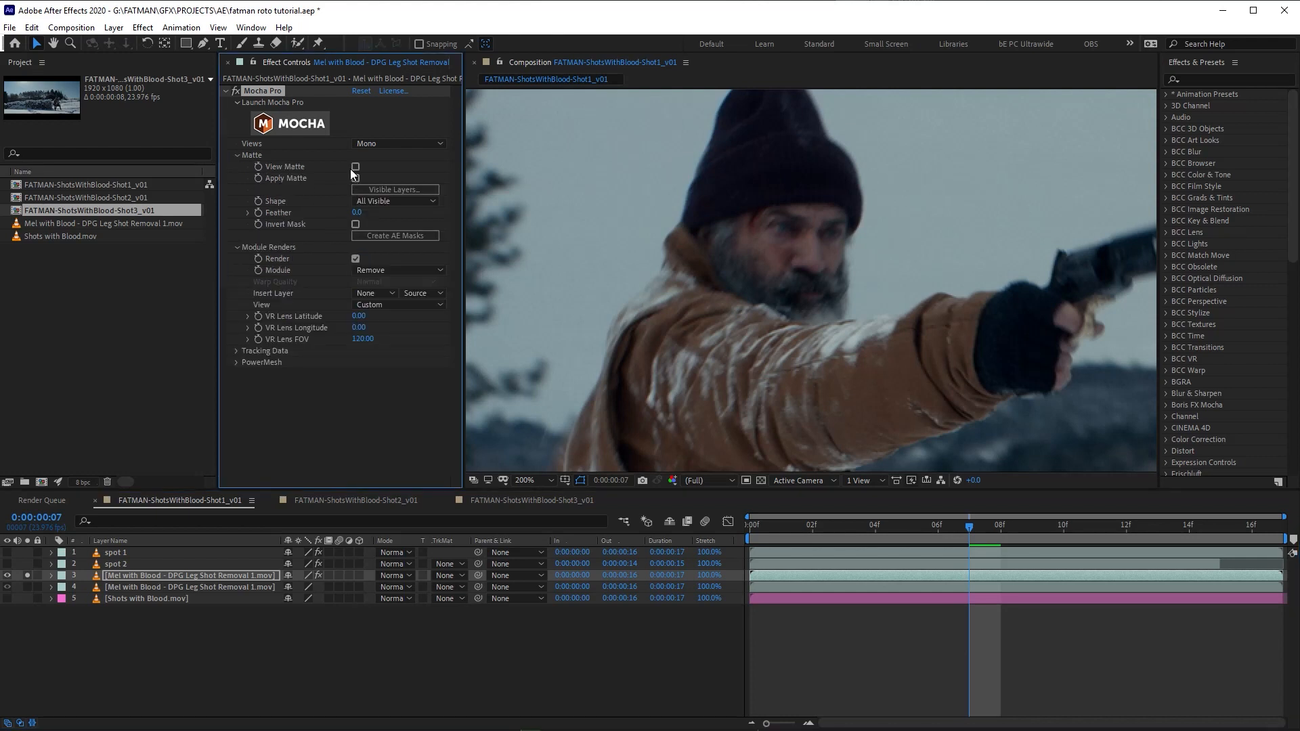
{"action": "left_click", "coordinate": [356, 178]}
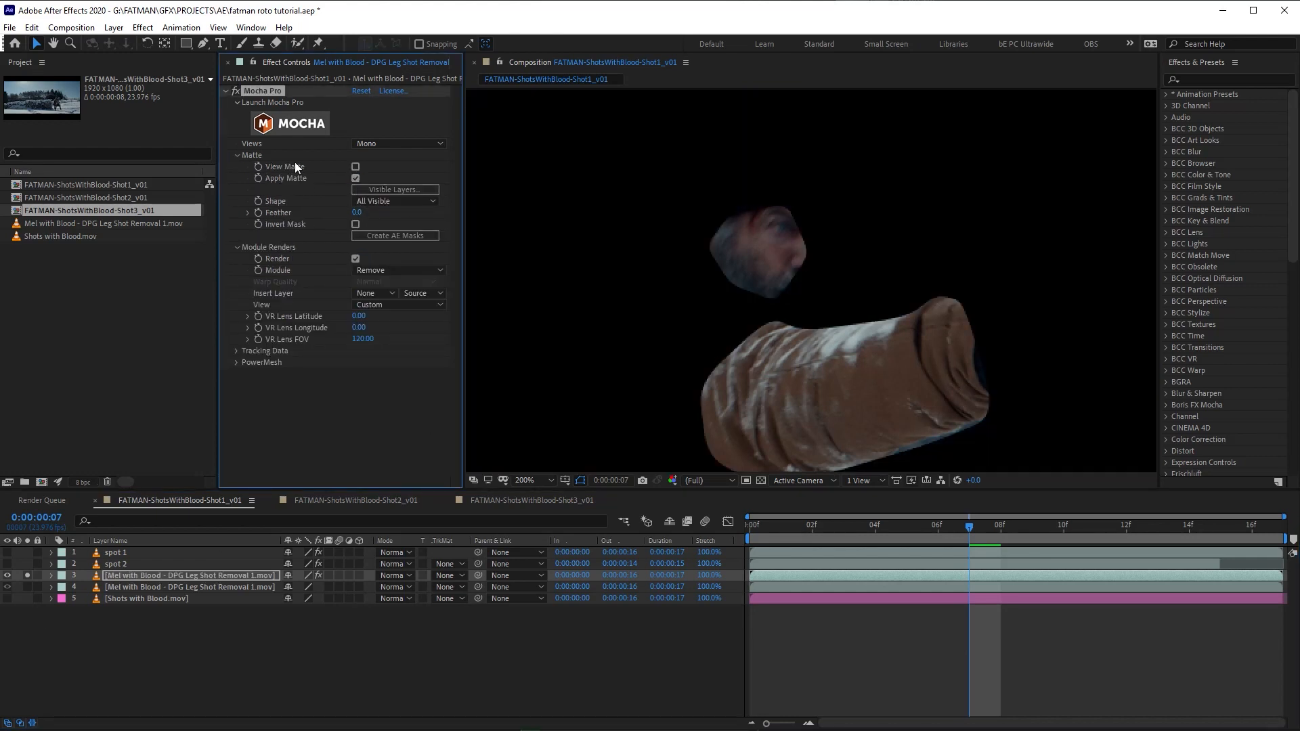
{"action": "left_click", "coordinate": [413, 191]}
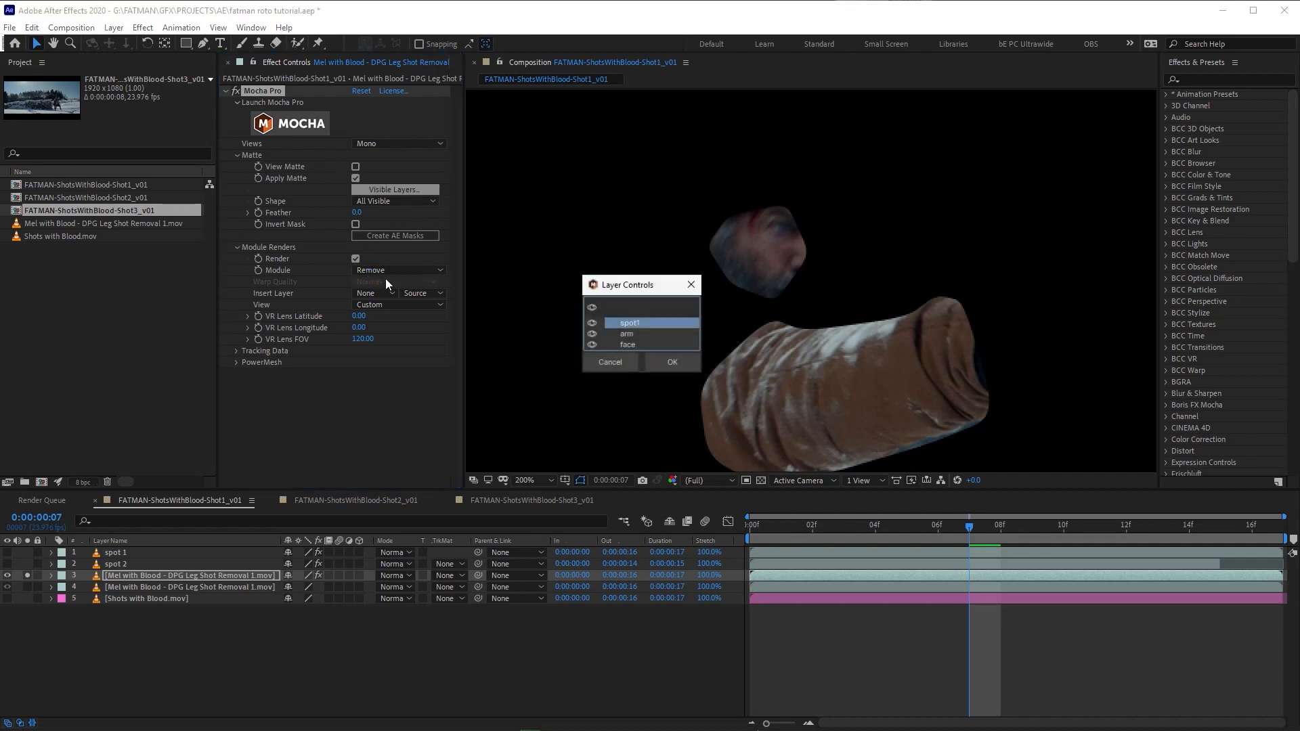
{"action": "left_click", "coordinate": [595, 347]}
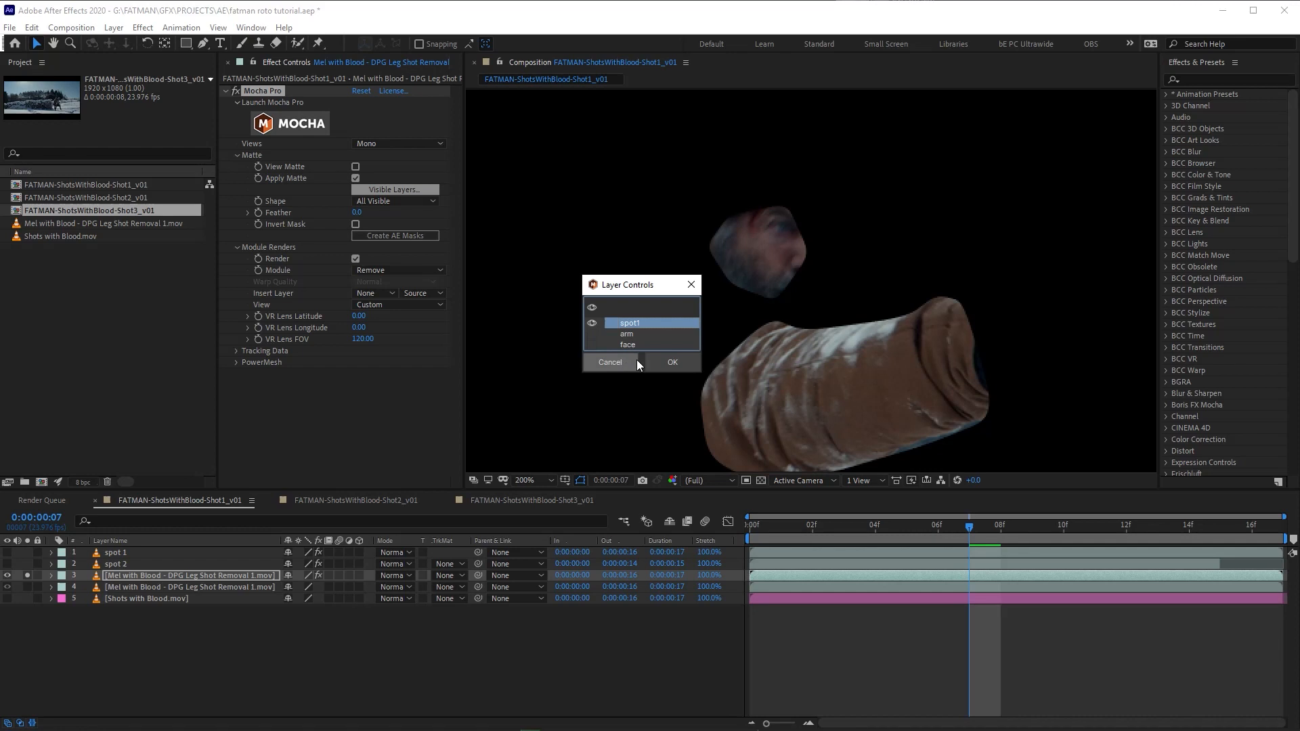
{"action": "left_click", "coordinate": [673, 363]}
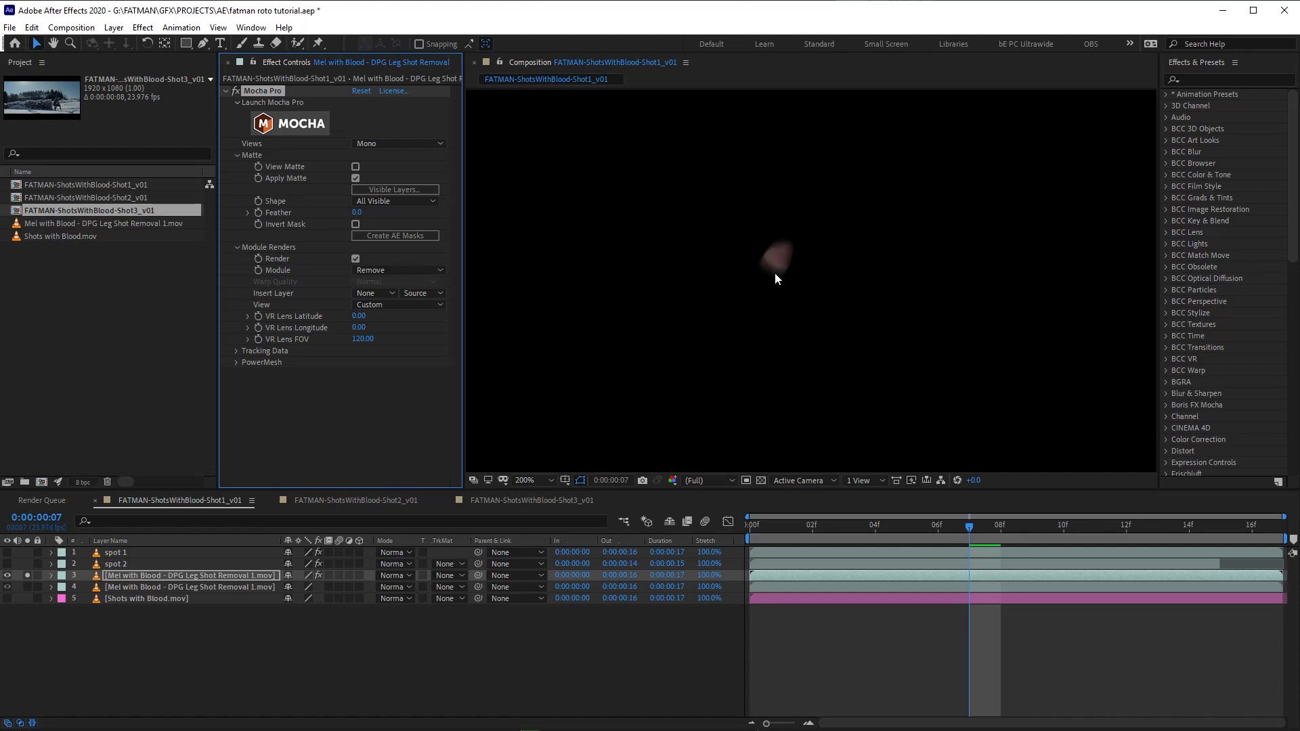
- Review the isolated cheek patch at earlier frames, unsolo the layer and check the composite back to frame 3
{"action": "left_click_drag", "start_coordinate": [967, 542], "coordinate": [806, 565]}
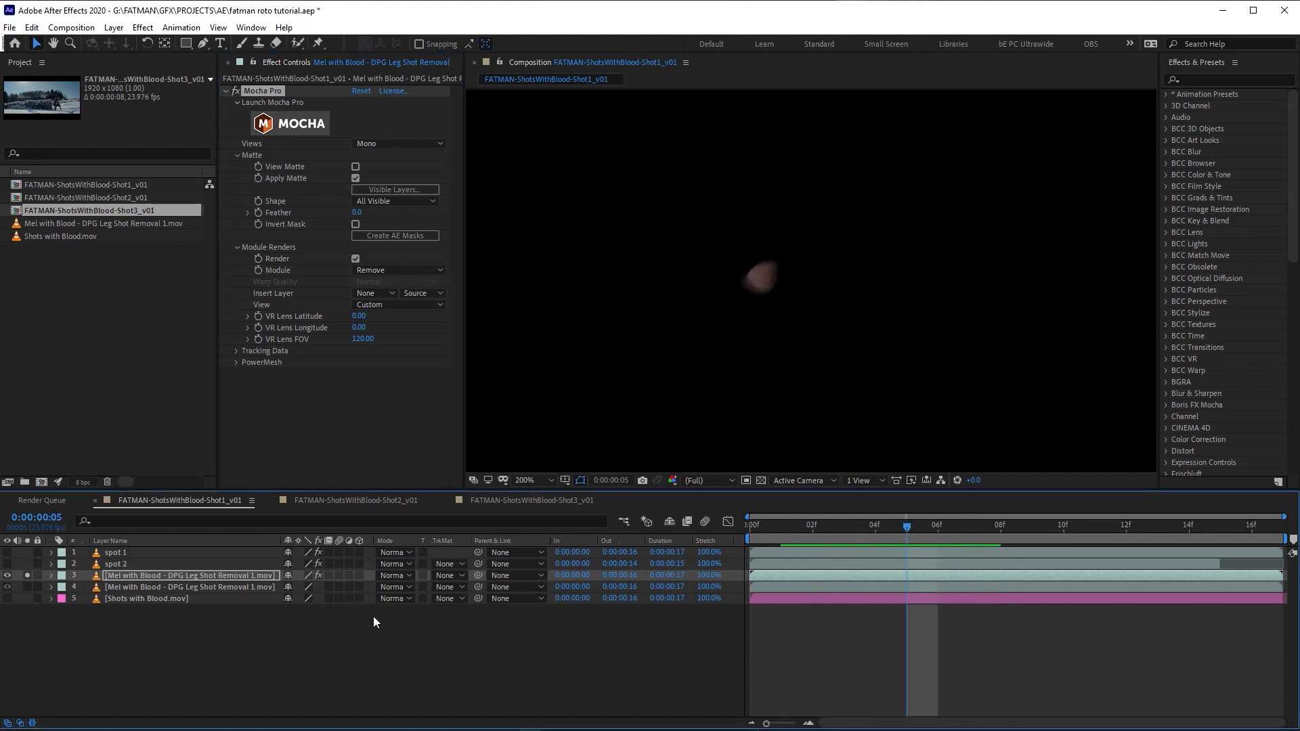
{"action": "left_click", "coordinate": [26, 575]}
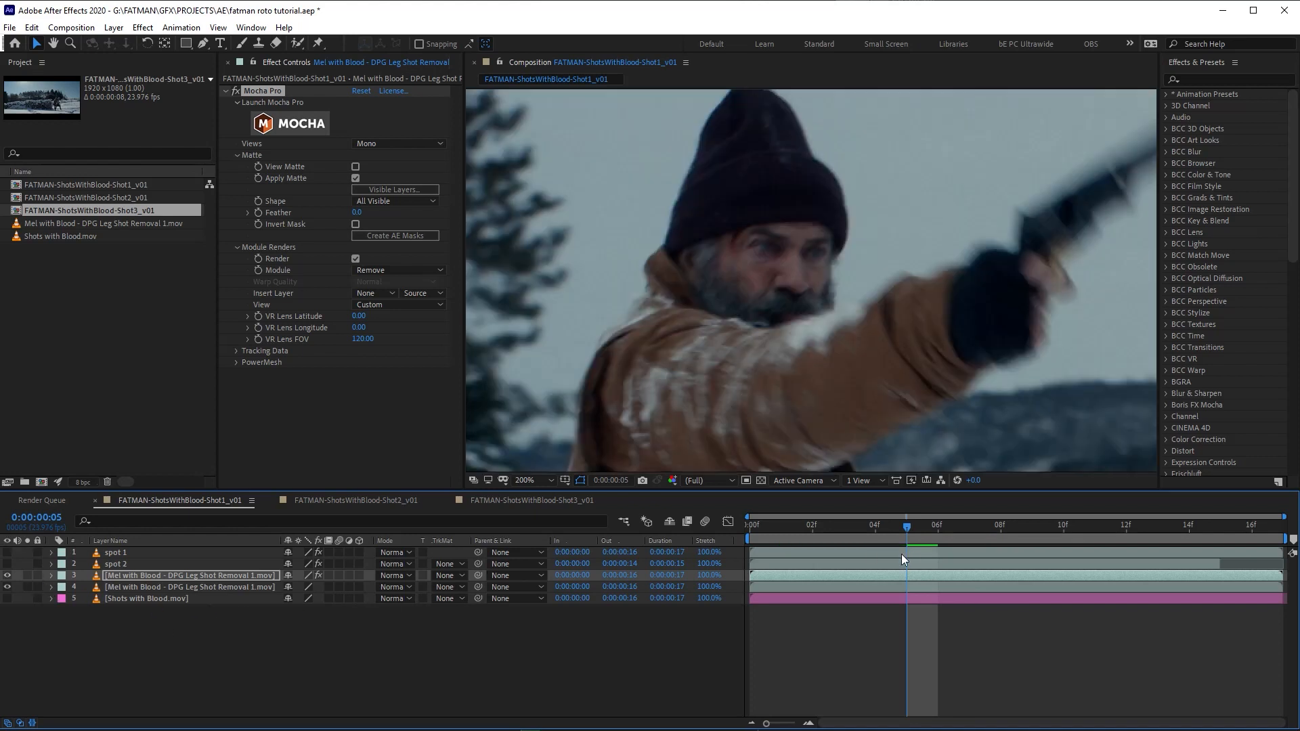
{"action": "mouse_move", "coordinate": [854, 552]}
{"action": "left_mouse_down"}
{"action": "mouse_move", "coordinate": [795, 552]}
{"action": "mouse_move", "coordinate": [1098, 554]}
{"action": "mouse_move", "coordinate": [790, 561]}
{"action": "mouse_move", "coordinate": [1077, 571]}
{"action": "mouse_move", "coordinate": [846, 576]}
{"action": "left_mouse_up"}
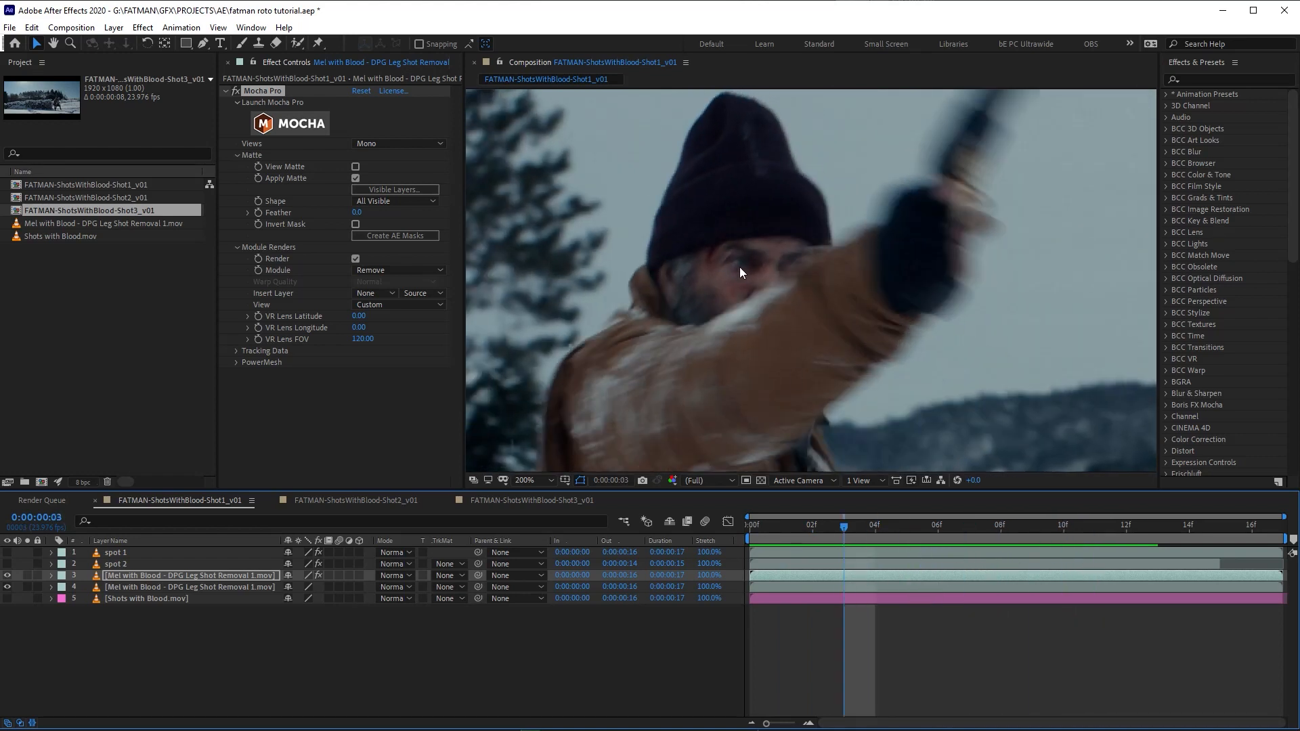